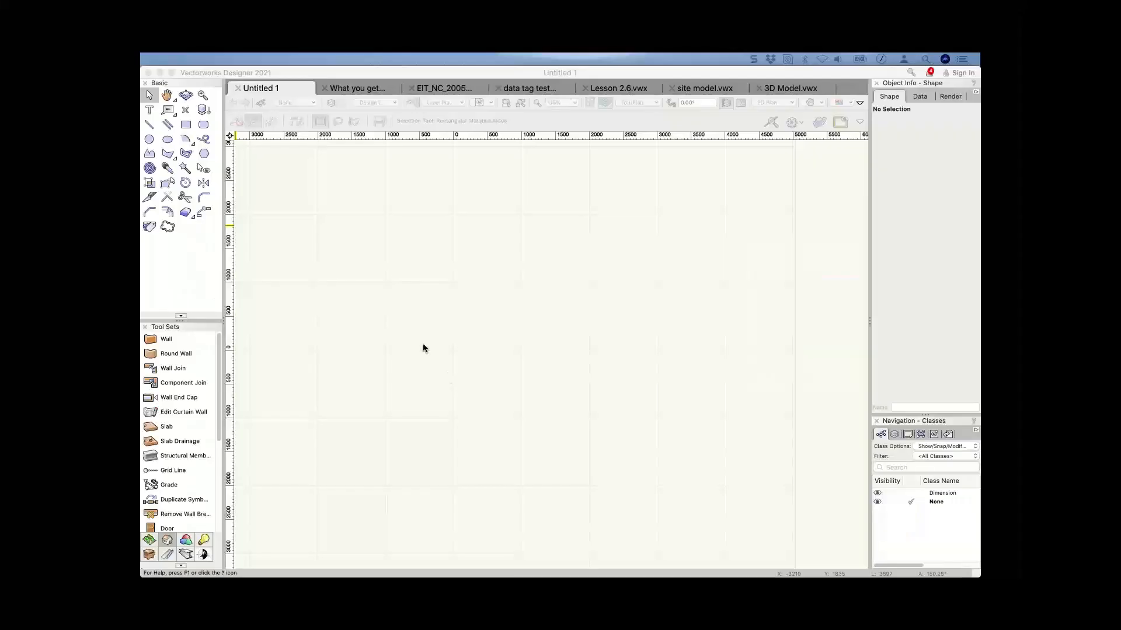
In a right isometric view, draw a rectangle about 2840 by 5940 mm on the layer plane and extrude it upward about 3662 mm.
{"action": "left_click", "coordinate": [422, 343]}
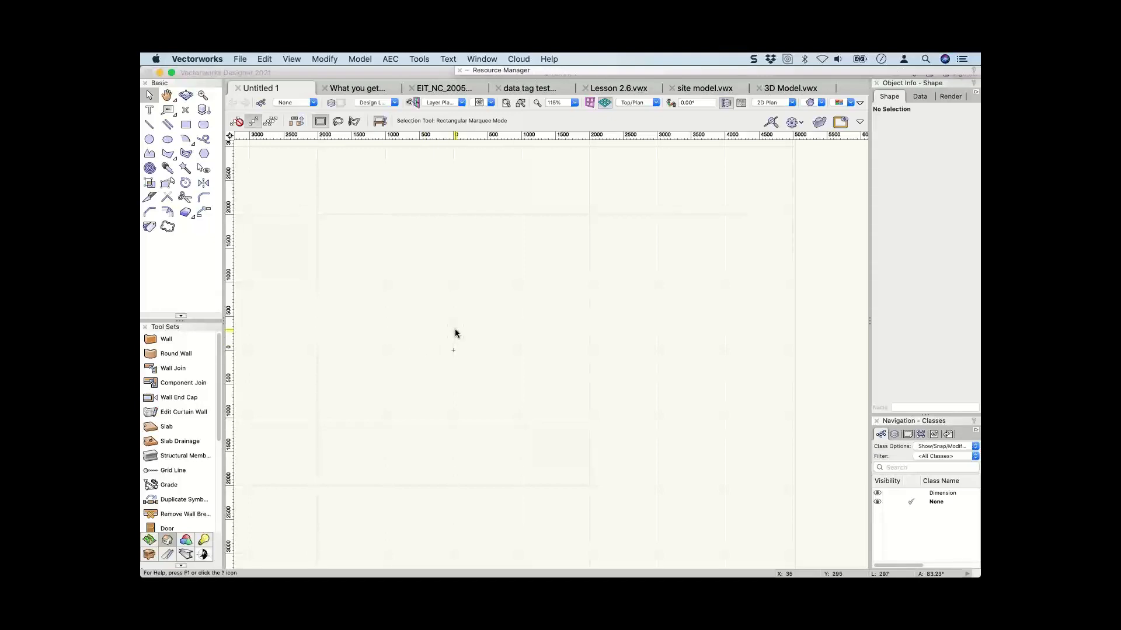
{"action": "key", "text": "super+4"}
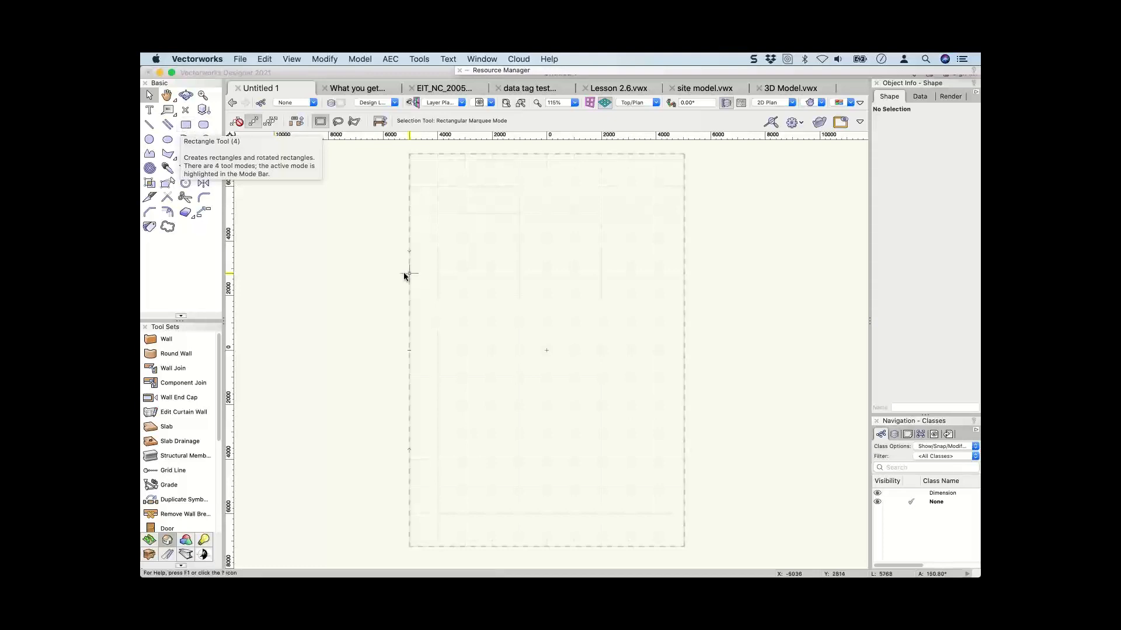
{"action": "left_click", "coordinate": [190, 123]}
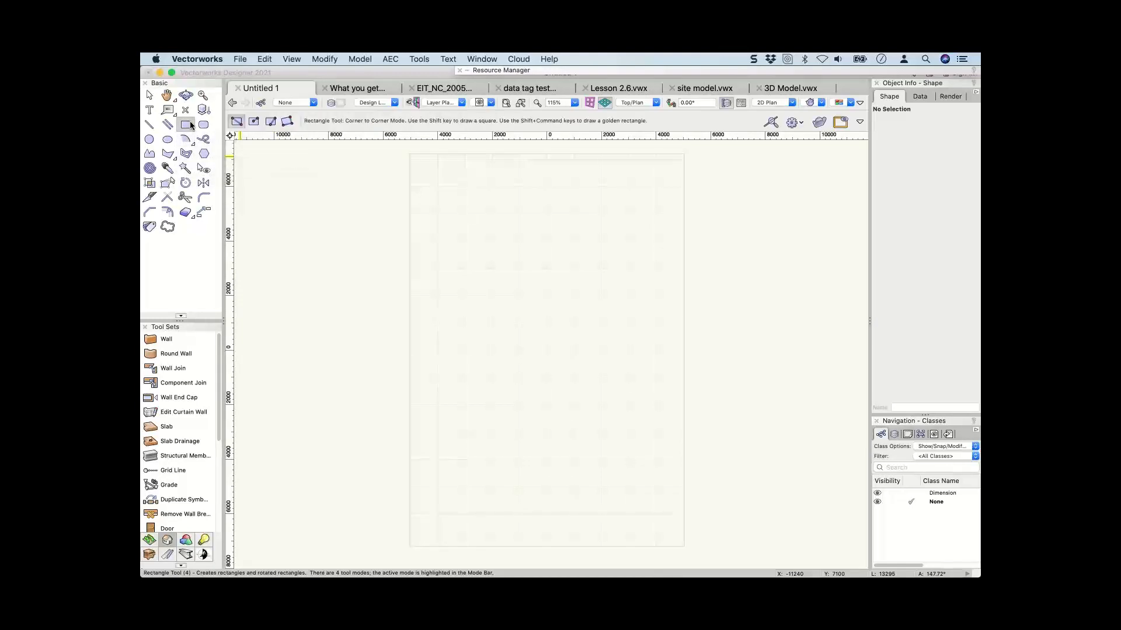
{"action": "key", "text": "KP_3"}
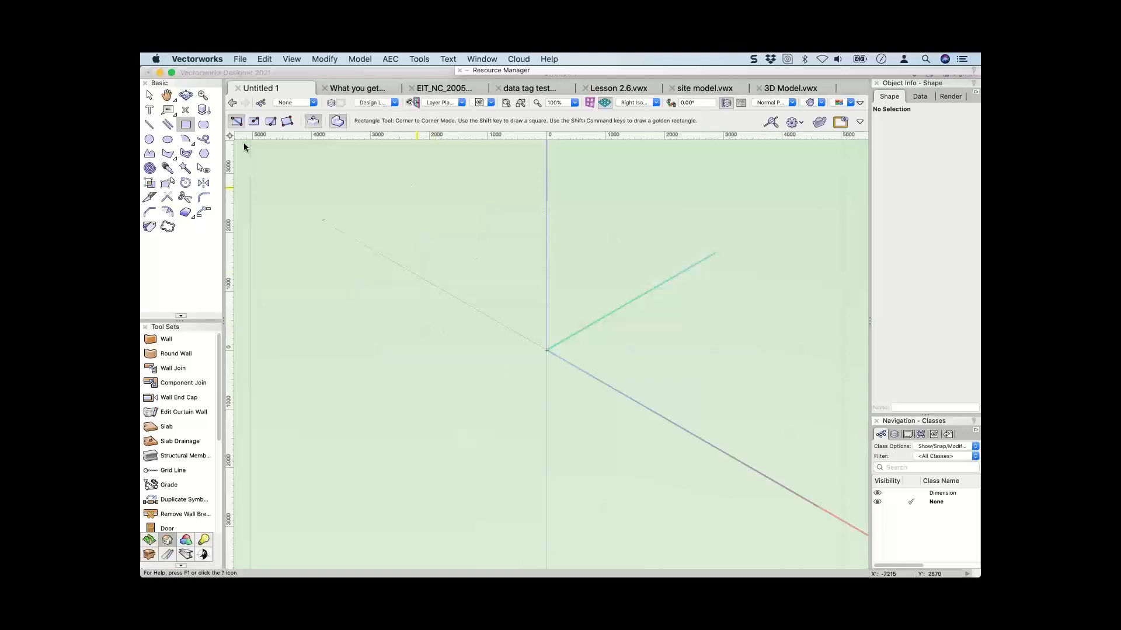
{"action": "left_click", "coordinate": [337, 123]}
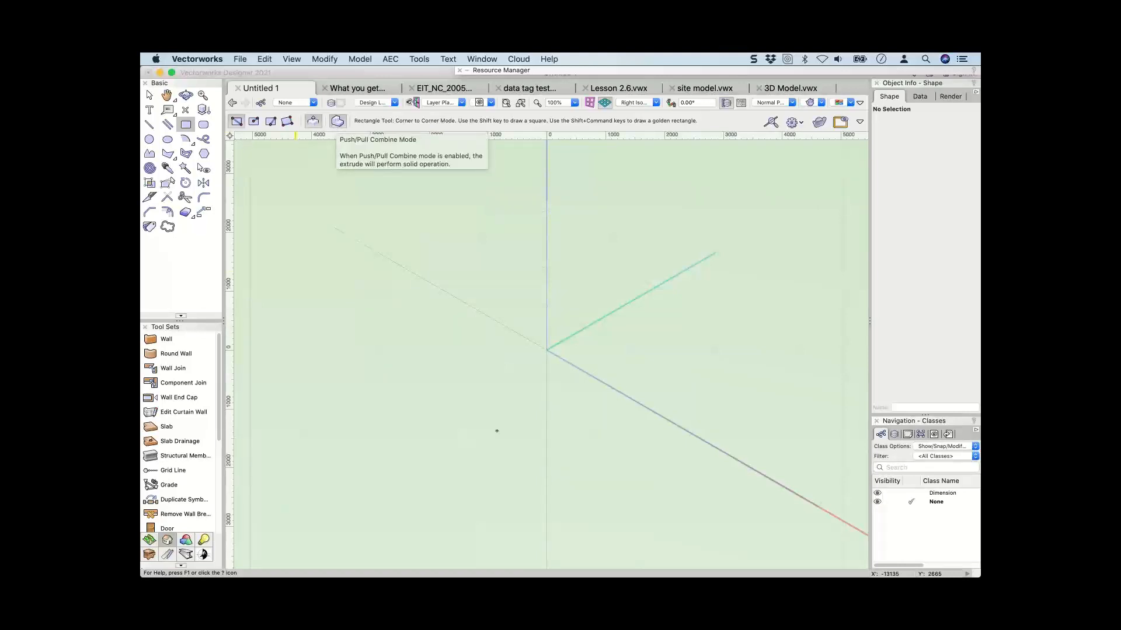
{"action": "left_click", "coordinate": [429, 386]}
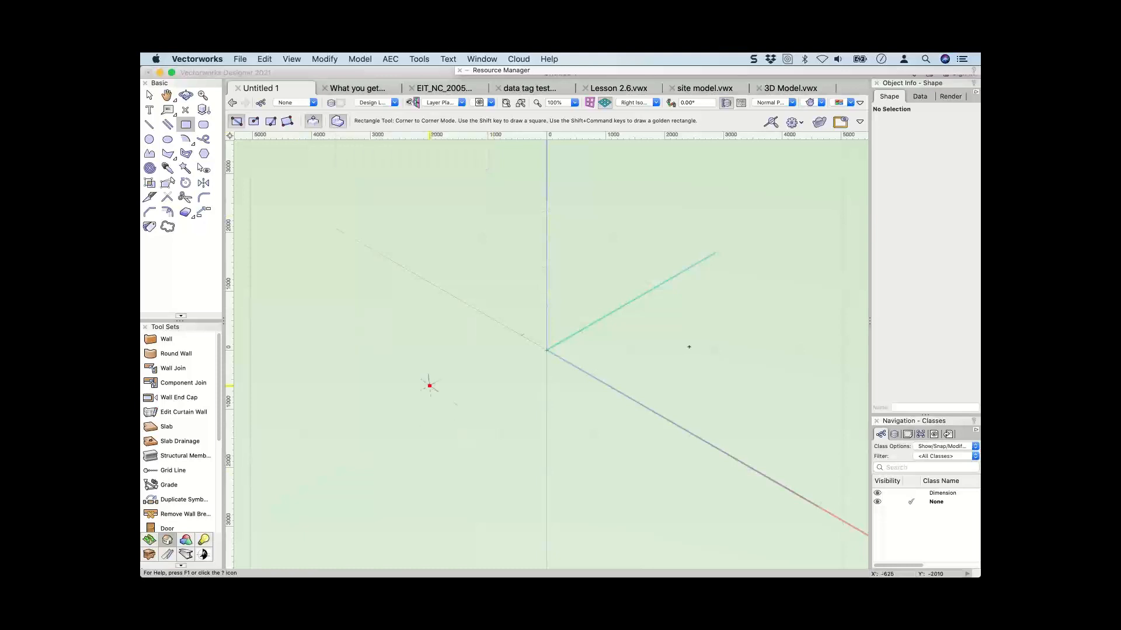
{"action": "left_click", "coordinate": [783, 312]}
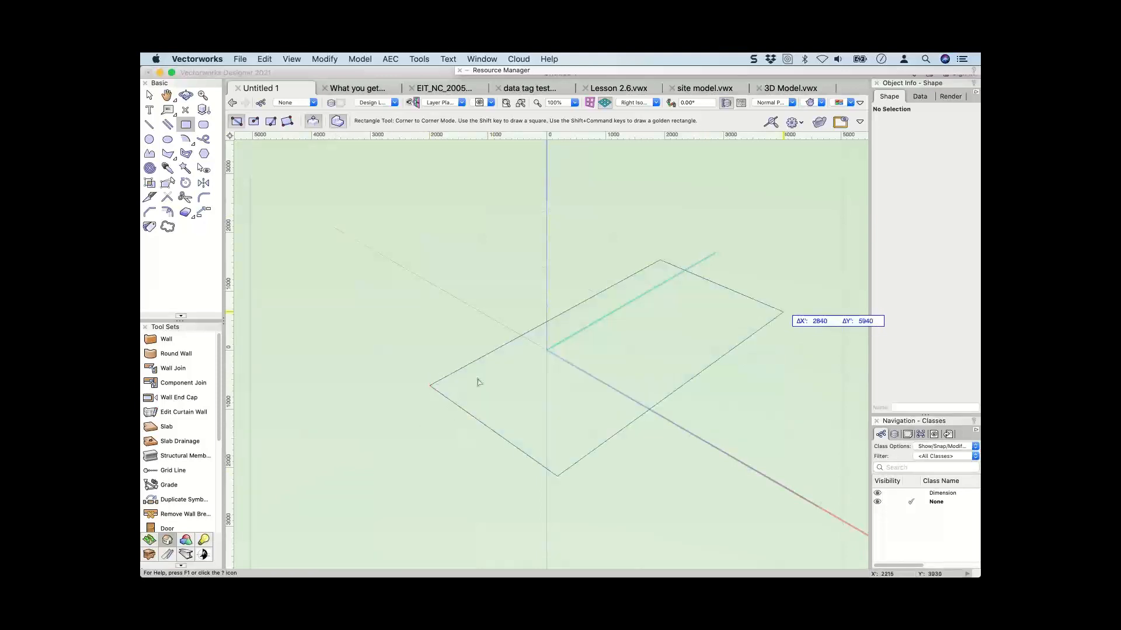
{"action": "left_click_drag", "start_coordinate": [476, 381], "coordinate": [483, 157]}
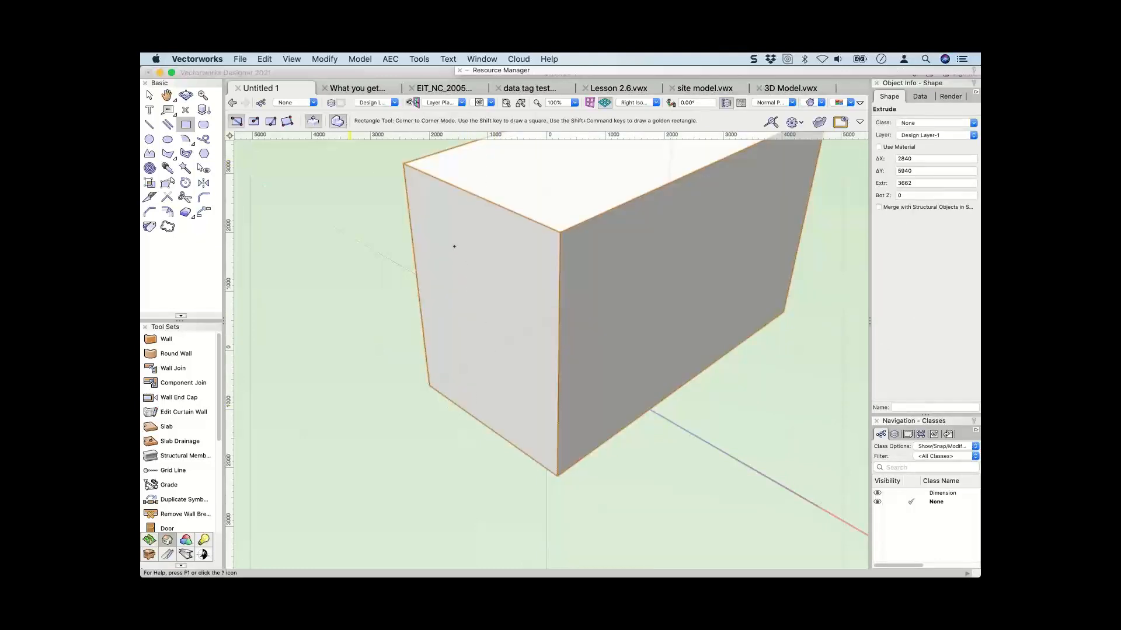
Set the active working plane mode to Automatic so shapes can be drawn directly on the box's faces.
{"action": "left_click", "coordinate": [497, 434]}
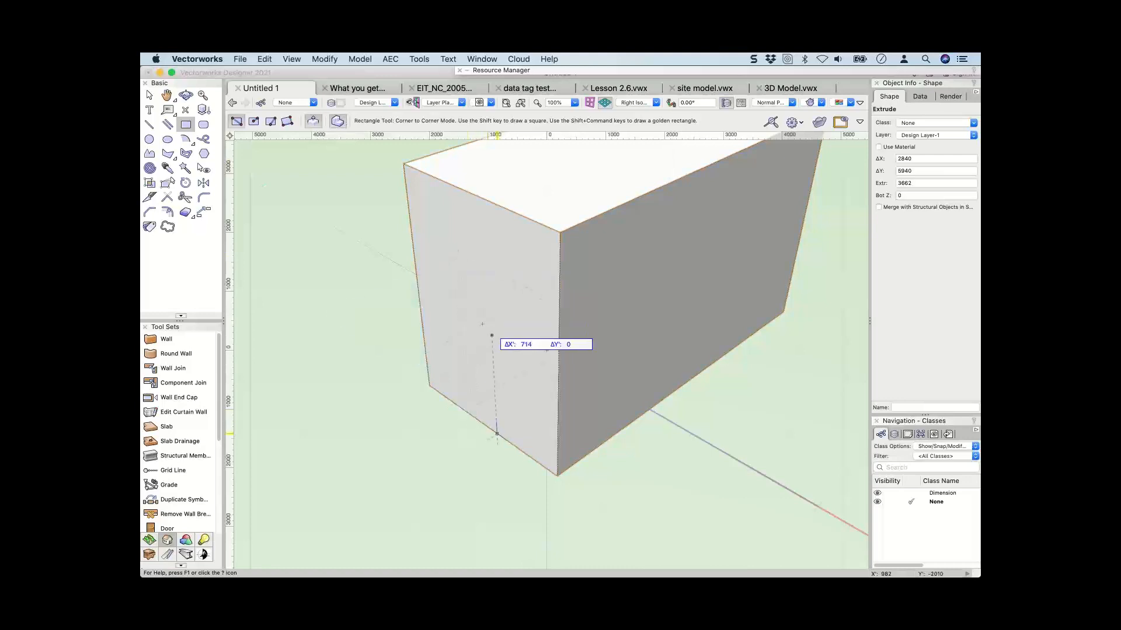
{"action": "key", "text": "Escape"}
{"action": "left_click", "coordinate": [444, 103]}
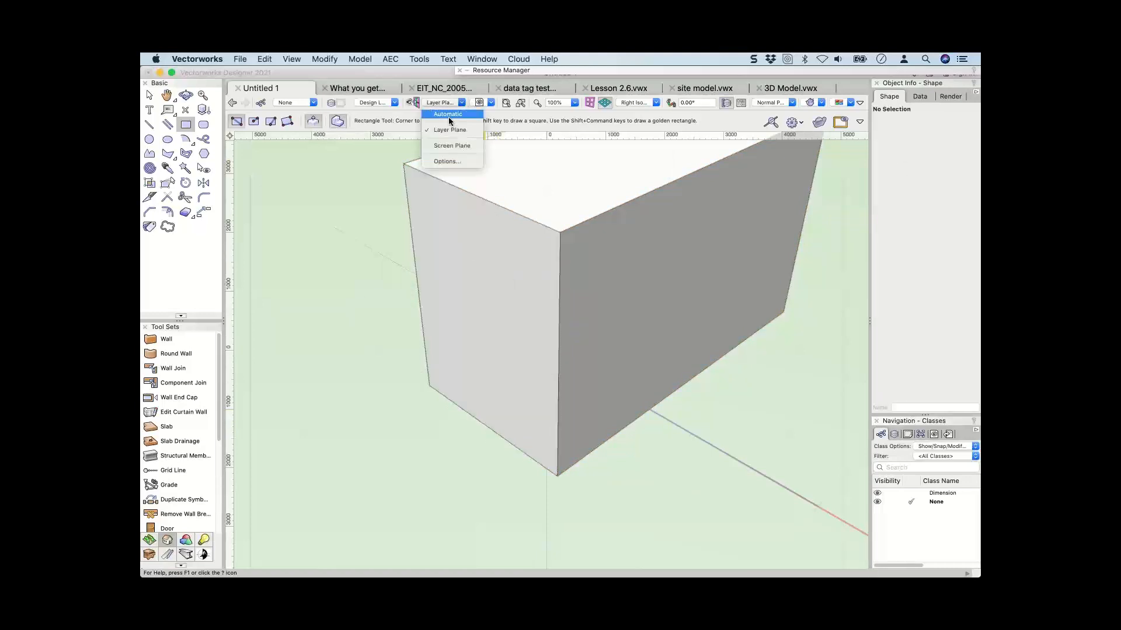
{"action": "left_click", "coordinate": [448, 115]}
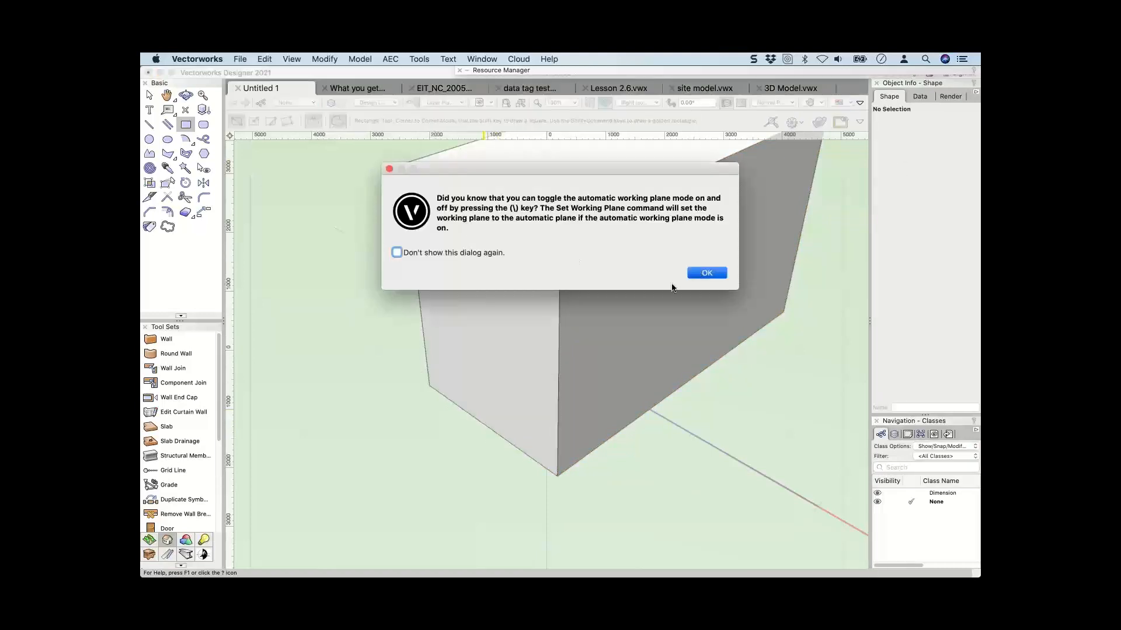
{"action": "left_click", "coordinate": [705, 273]}
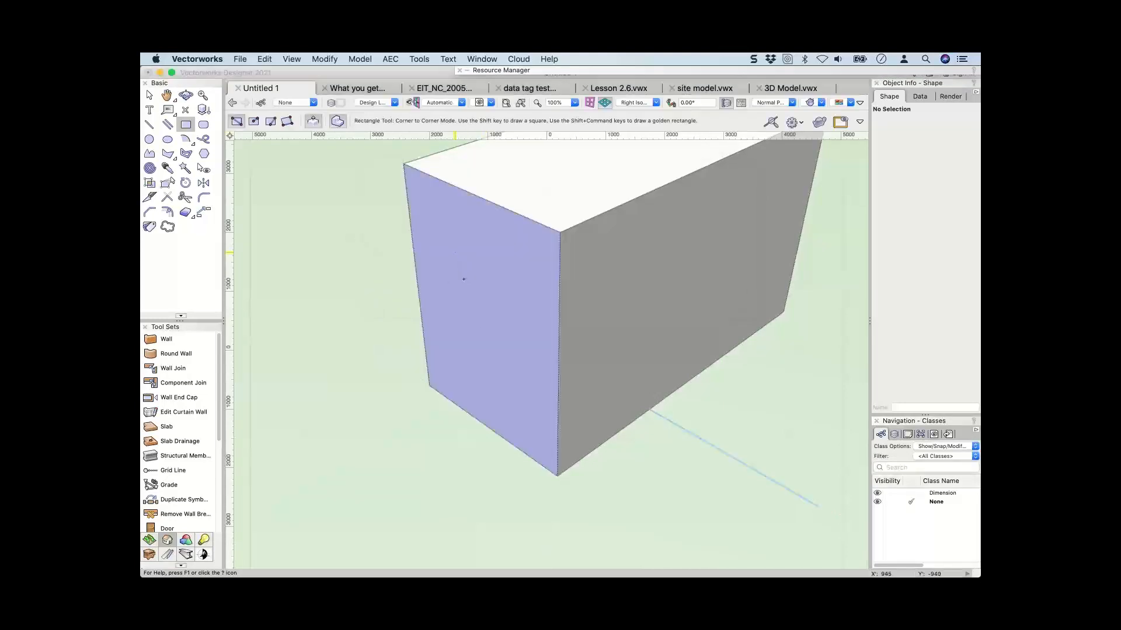
Draw a rectangle about 1113 by 1929 mm on the box's narrow end face and pull it outward 250 mm.
{"action": "left_click", "coordinate": [455, 253]}
{"action": "left_click", "coordinate": [517, 405]}
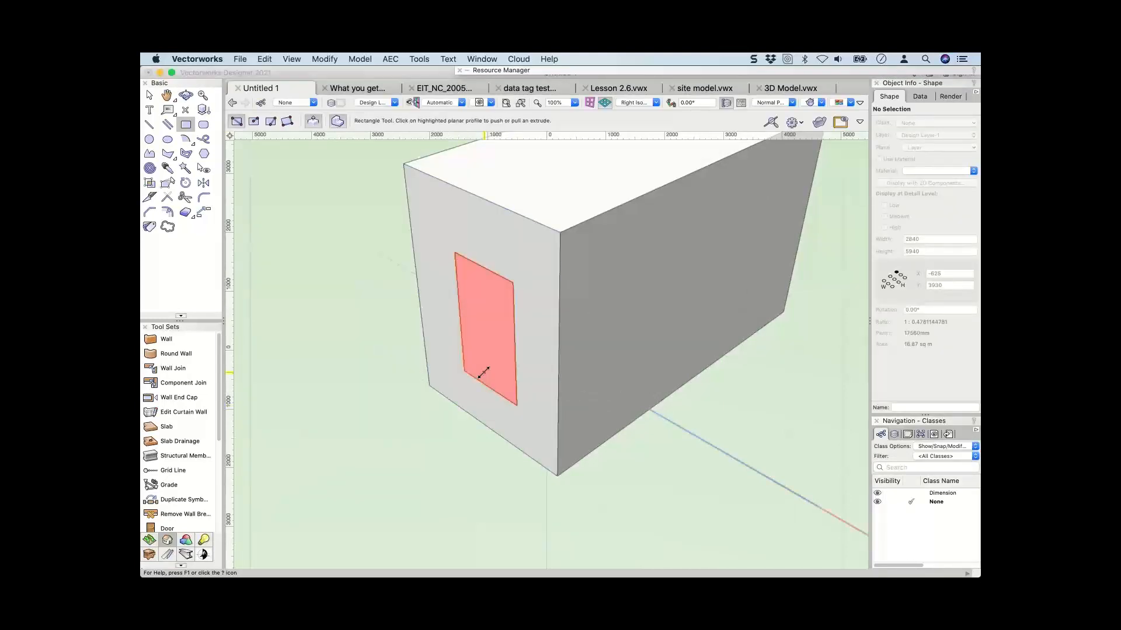
{"action": "left_click_drag", "start_coordinate": [485, 377], "coordinate": [398, 405]}
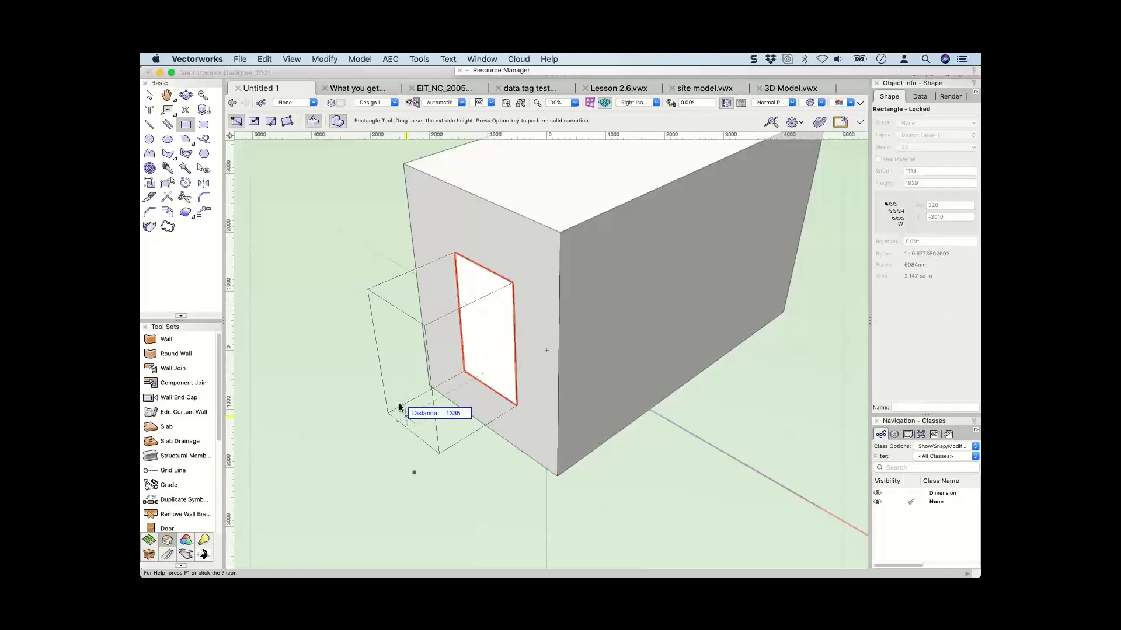
{"action": "key", "text": "Tab"}
{"action": "type", "text": "250"}
{"action": "key", "text": "Tab"}
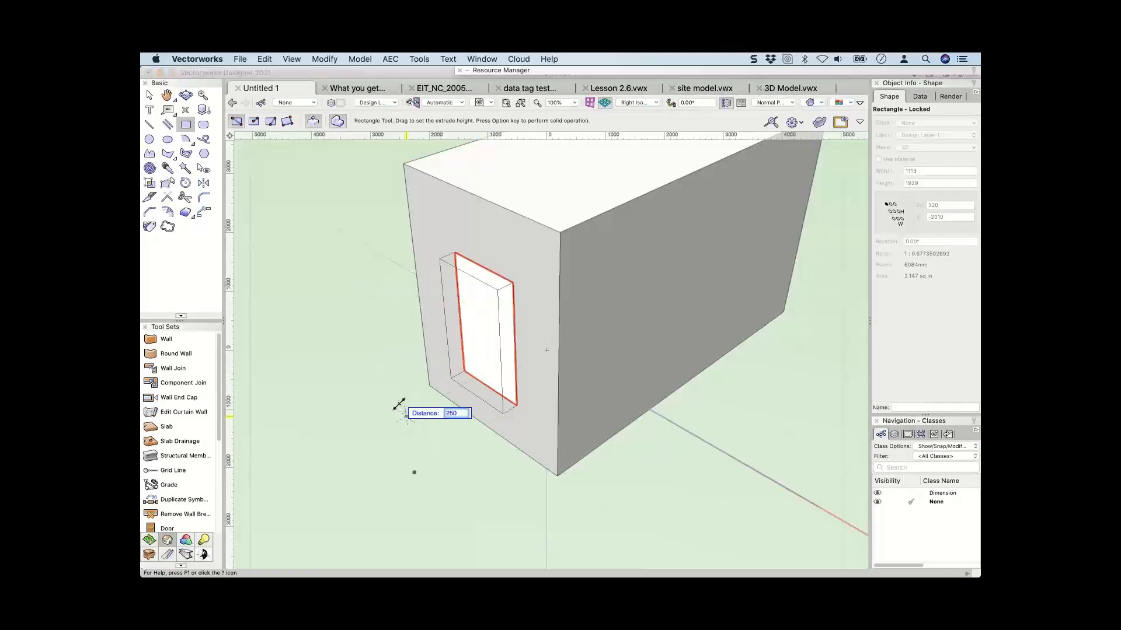
{"action": "left_click", "coordinate": [400, 404]}
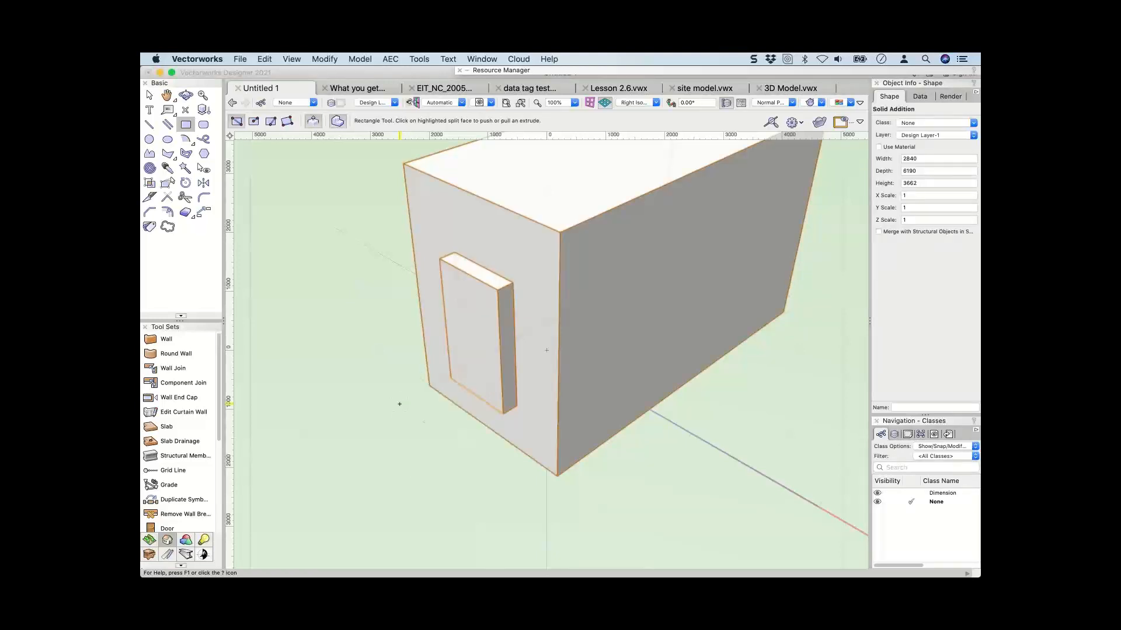
{"action": "left_click", "coordinate": [899, 109]}
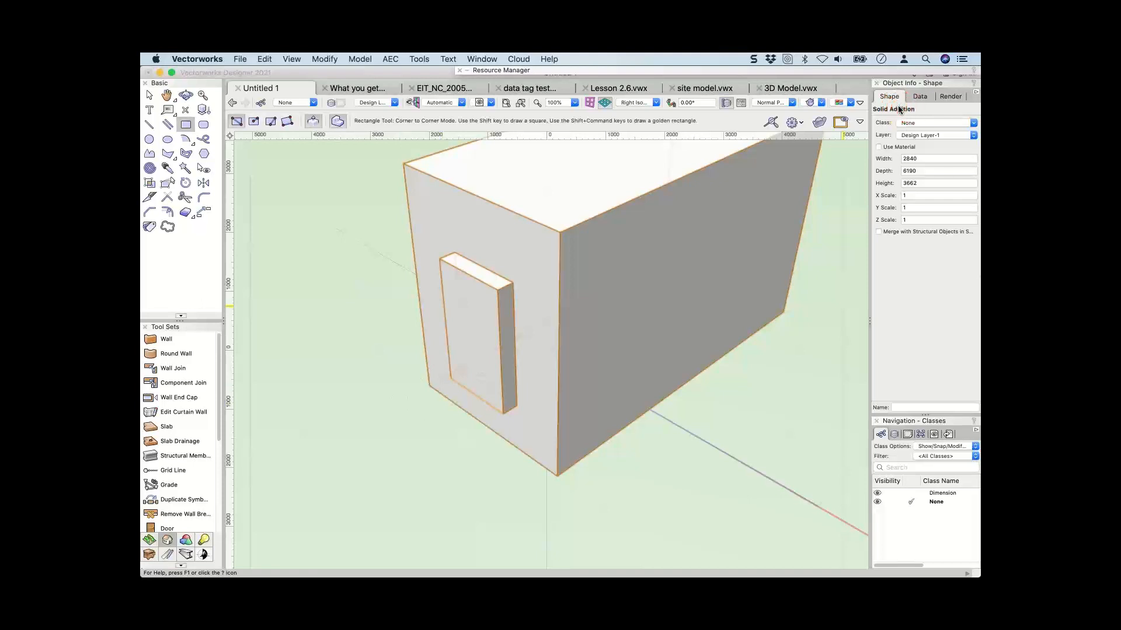
{"action": "left_click", "coordinate": [899, 109]}
Shell the solid with the Shell Solid tool at a thickness of 200, using its underside face.
{"action": "middle_click_drag", "start_coordinate": [538, 232], "coordinate": [546, 221], "text": "ctrl"}
{"action": "left_click", "coordinate": [186, 540]}
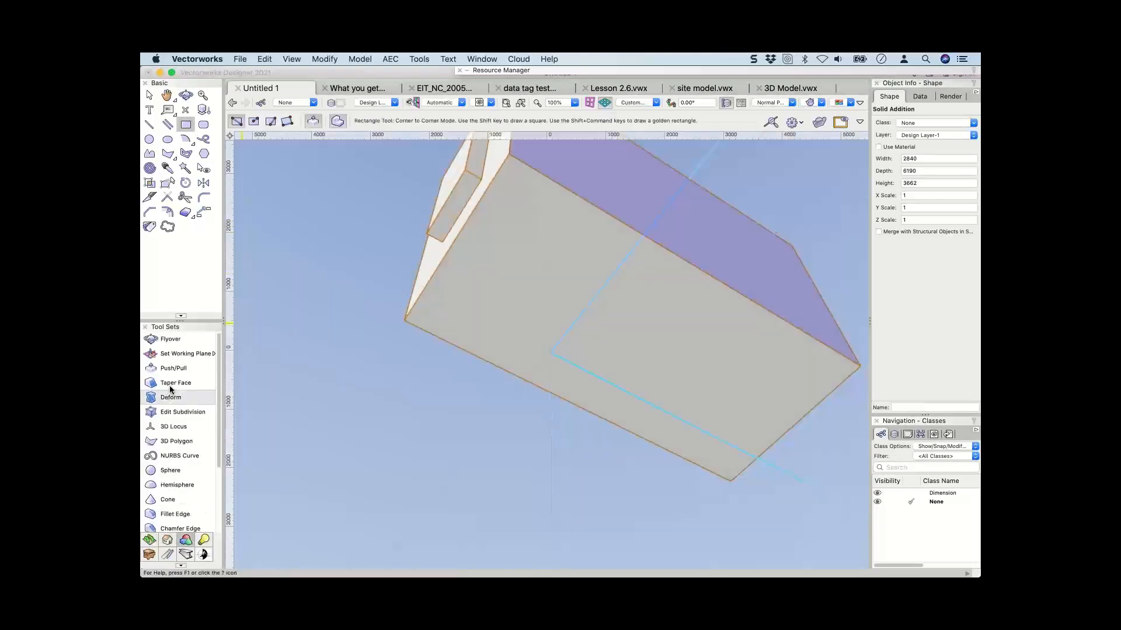
{"action": "scroll", "coordinate": [175, 517], "scroll_direction": "down", "scroll_amount": 1}
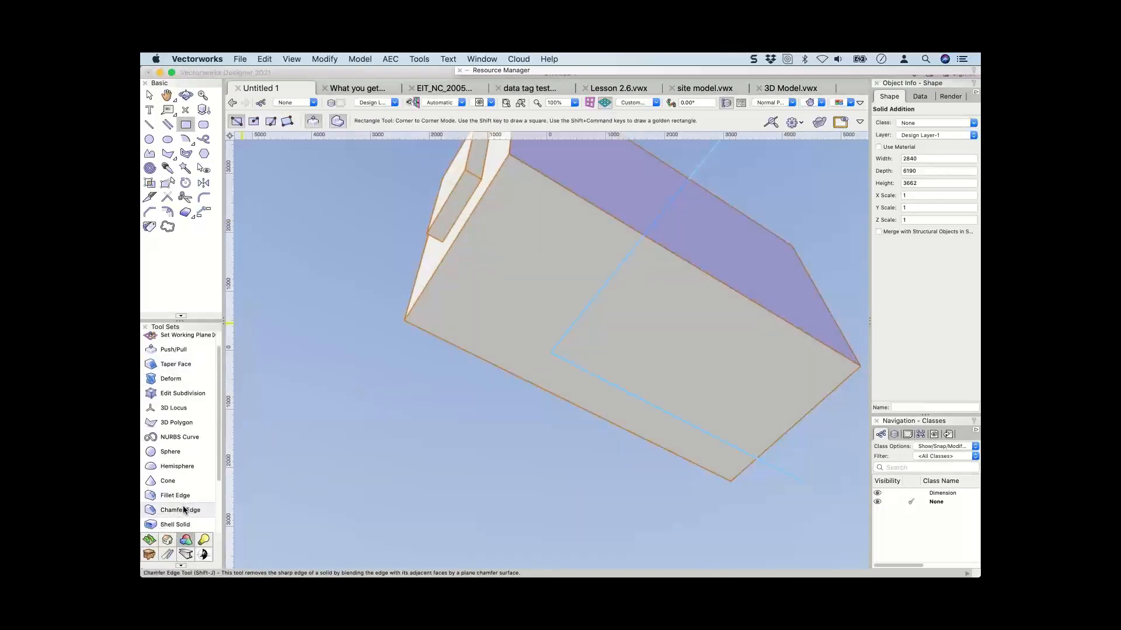
{"action": "left_click", "coordinate": [175, 524]}
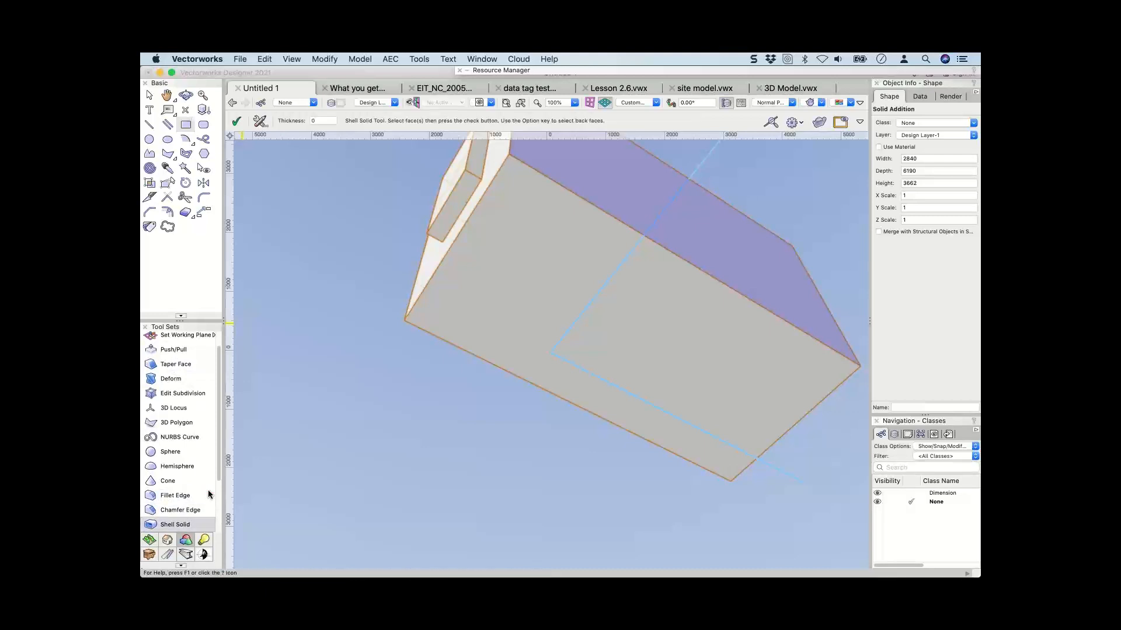
{"action": "type", "text": "200"}
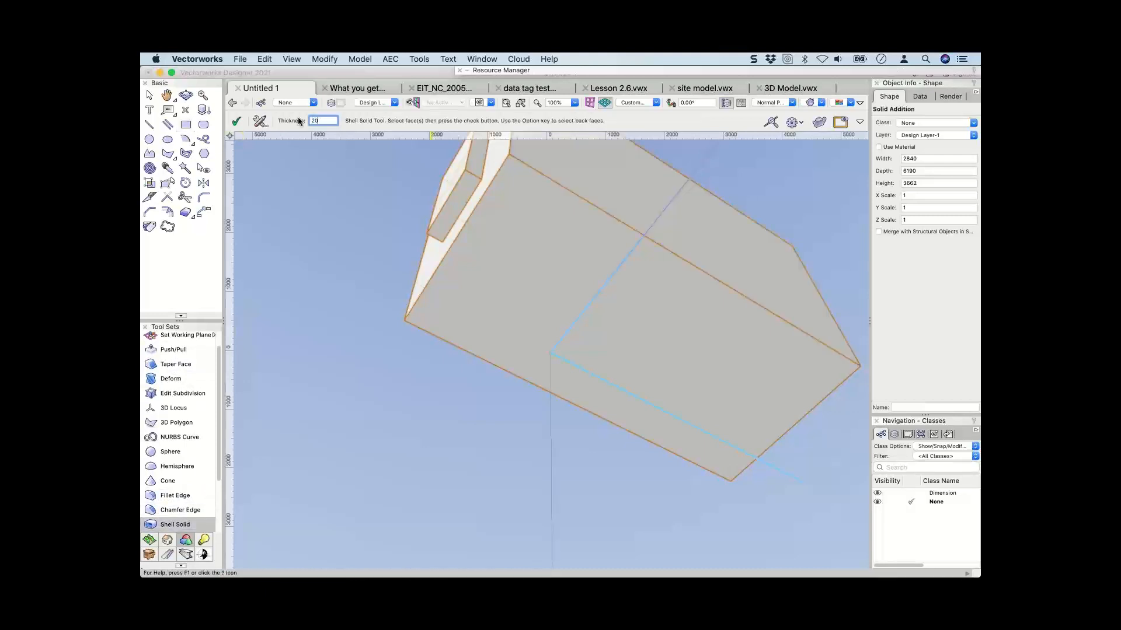
{"action": "key", "text": "Return"}
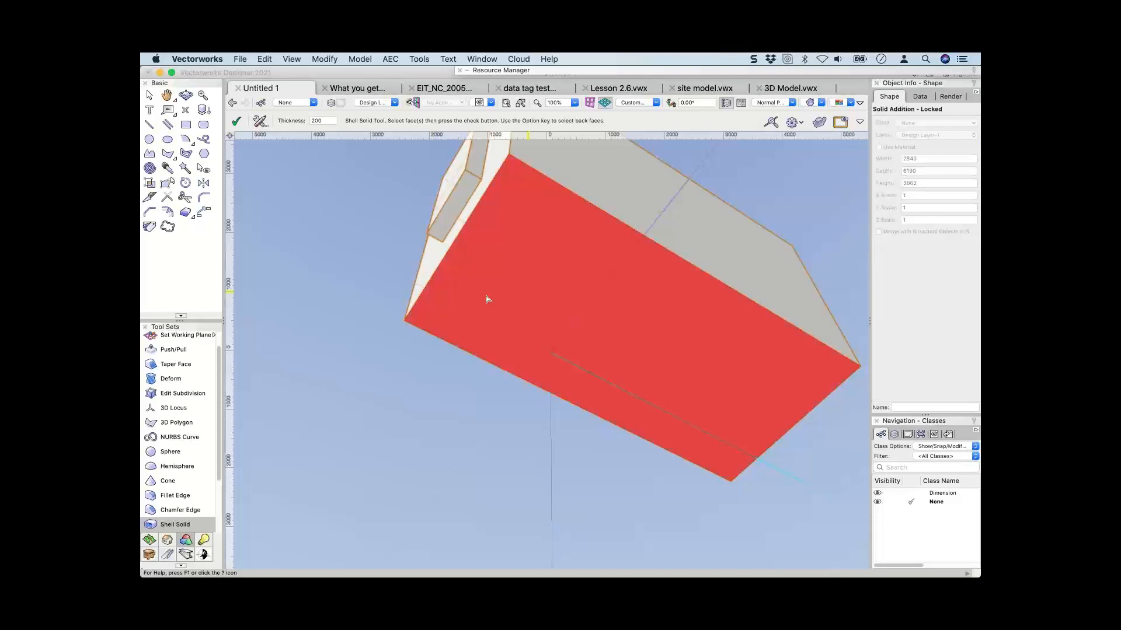
{"action": "left_click", "coordinate": [488, 298]}
{"action": "key", "text": "Return"}
Draw a rectangle about 694 by 1556 mm on the projecting block's face and push it inward about 1910 mm to cut an opening.
{"action": "middle_click_drag", "start_coordinate": [310, 272], "coordinate": [351, 405], "text": "ctrl"}
{"action": "left_click", "coordinate": [185, 124]}
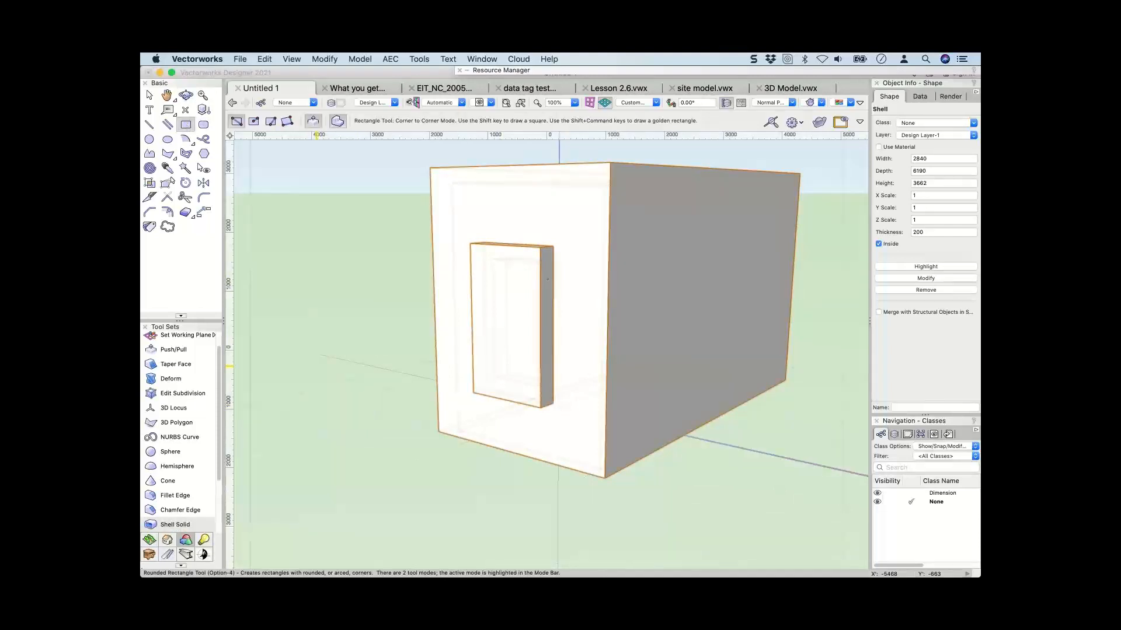
{"action": "left_click", "coordinate": [481, 259]}
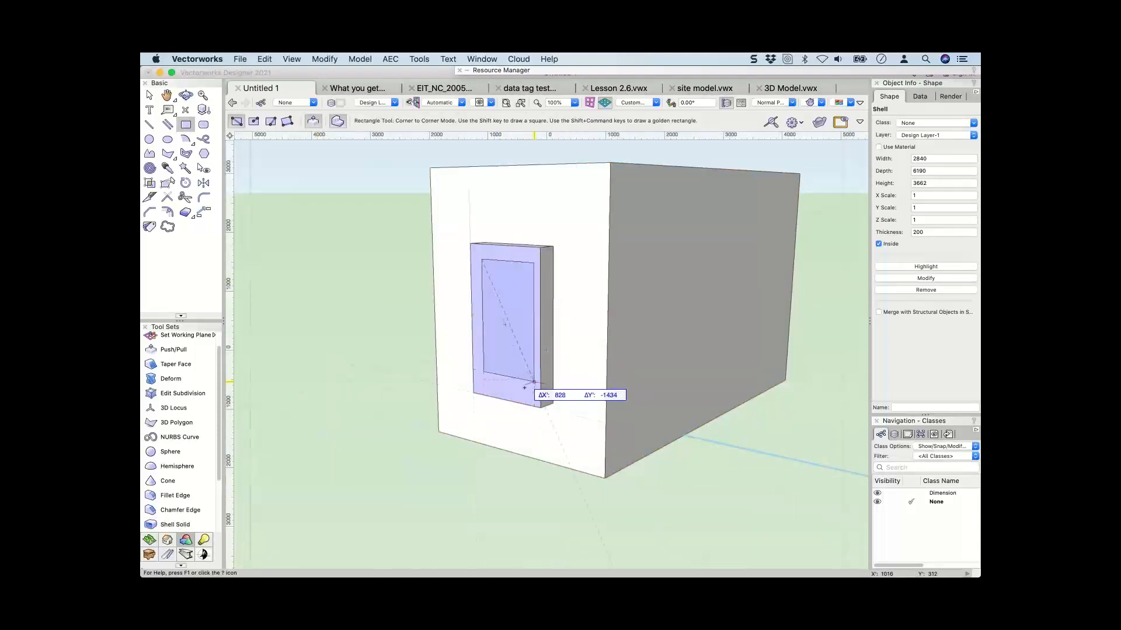
{"action": "left_click", "coordinate": [530, 385]}
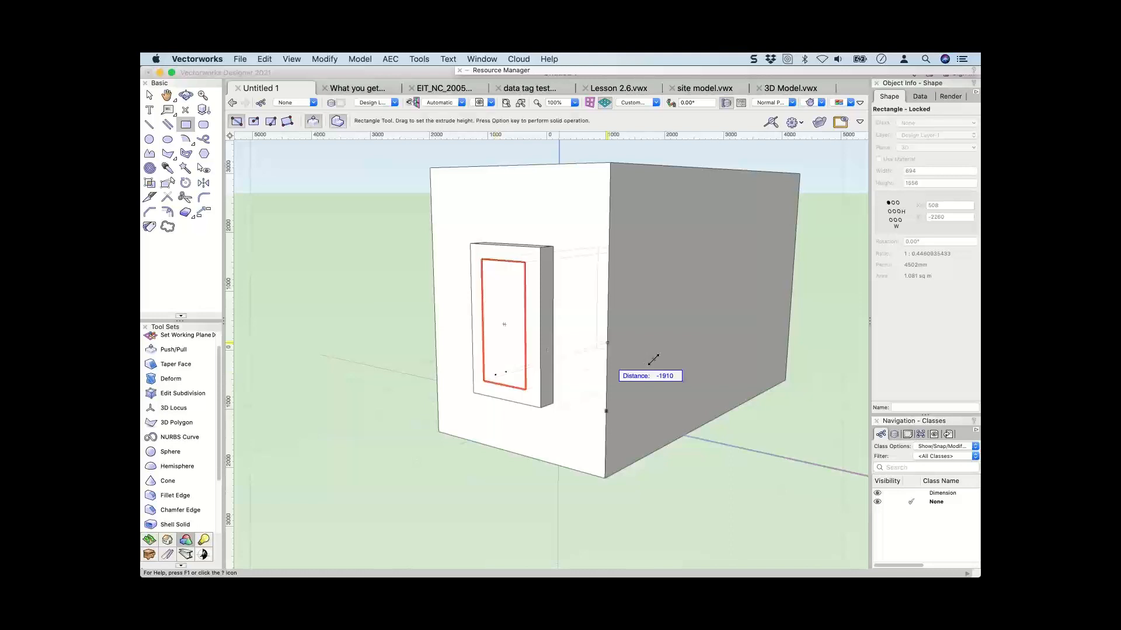
{"action": "left_click", "coordinate": [653, 361]}
Draw a 1640 mm line at -30° from the end wall's top-edge midpoint to its side edge and push the corner triangle through the building.
{"action": "middle_click_drag", "start_coordinate": [560, 357], "coordinate": [544, 422], "text": "ctrl"}
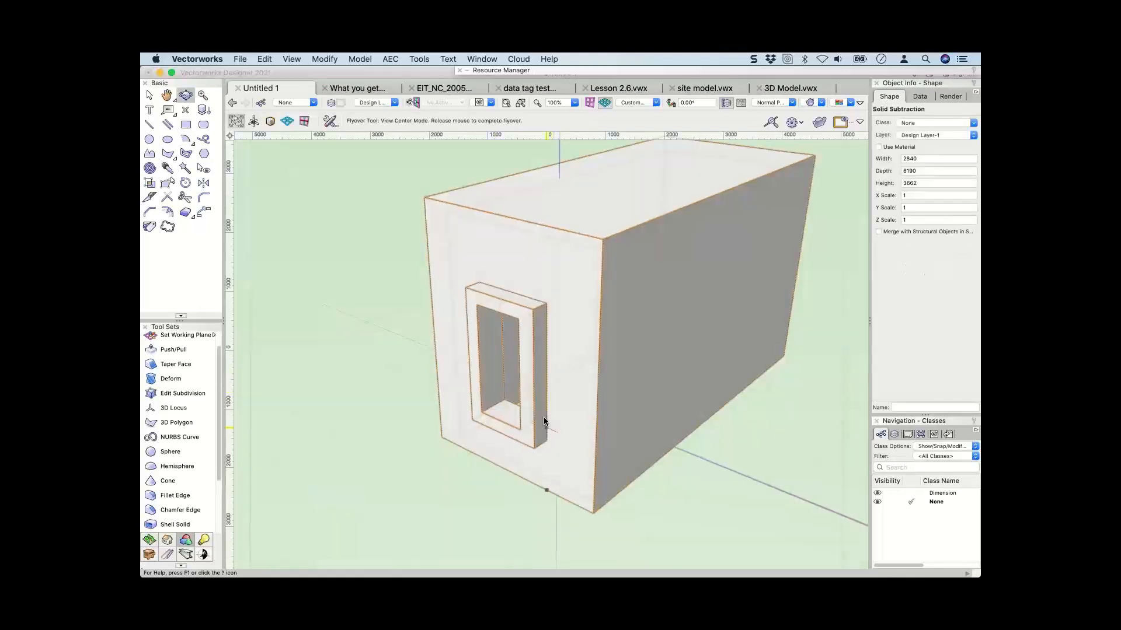
{"action": "left_click", "coordinate": [150, 124]}
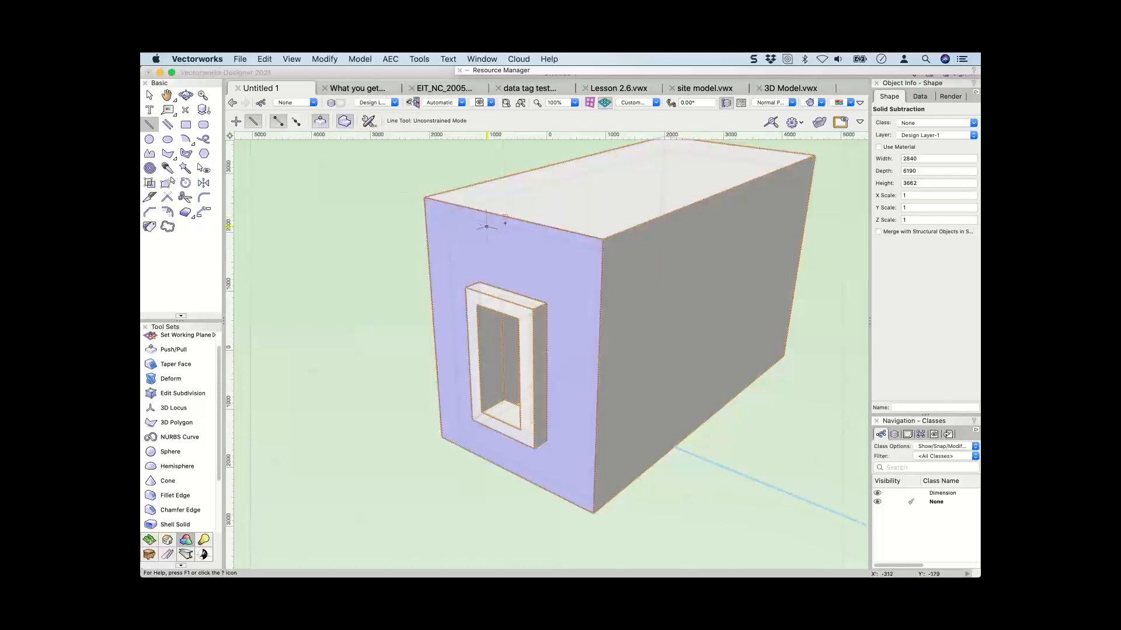
{"action": "left_click", "coordinate": [505, 217]}
{"action": "left_click", "coordinate": [601, 308]}
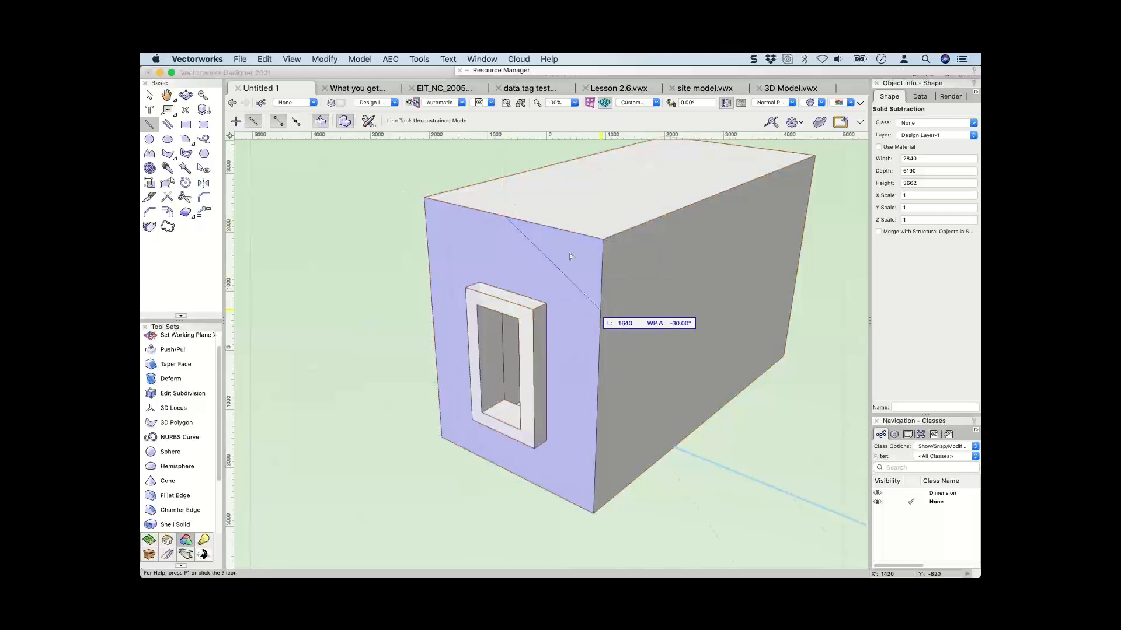
{"action": "left_click", "coordinate": [570, 256]}
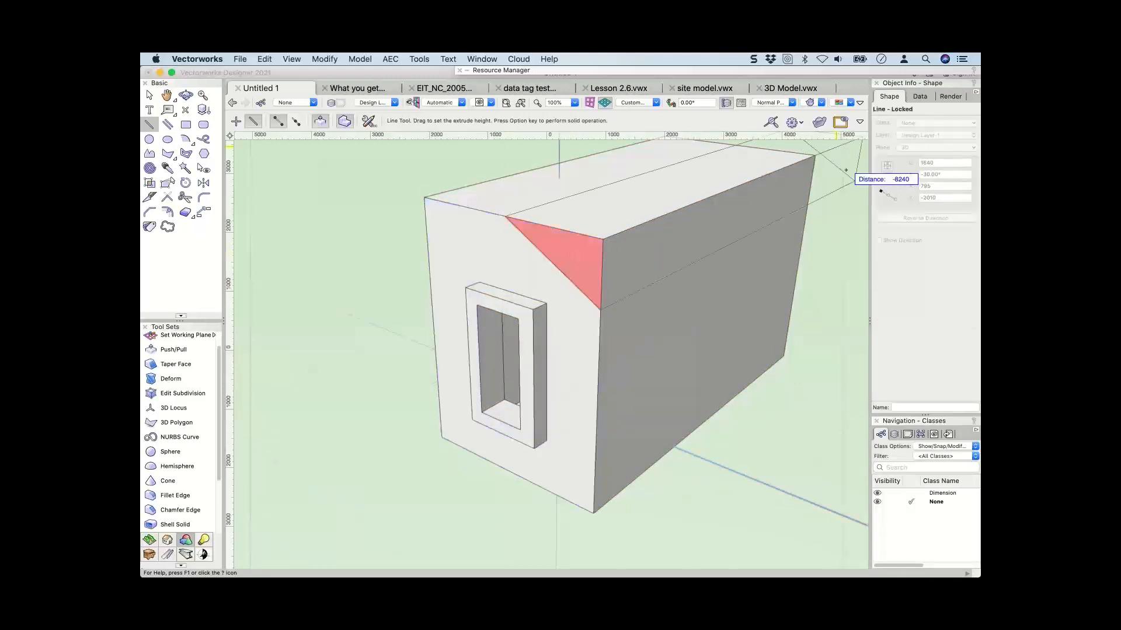
{"action": "left_click", "coordinate": [845, 170]}
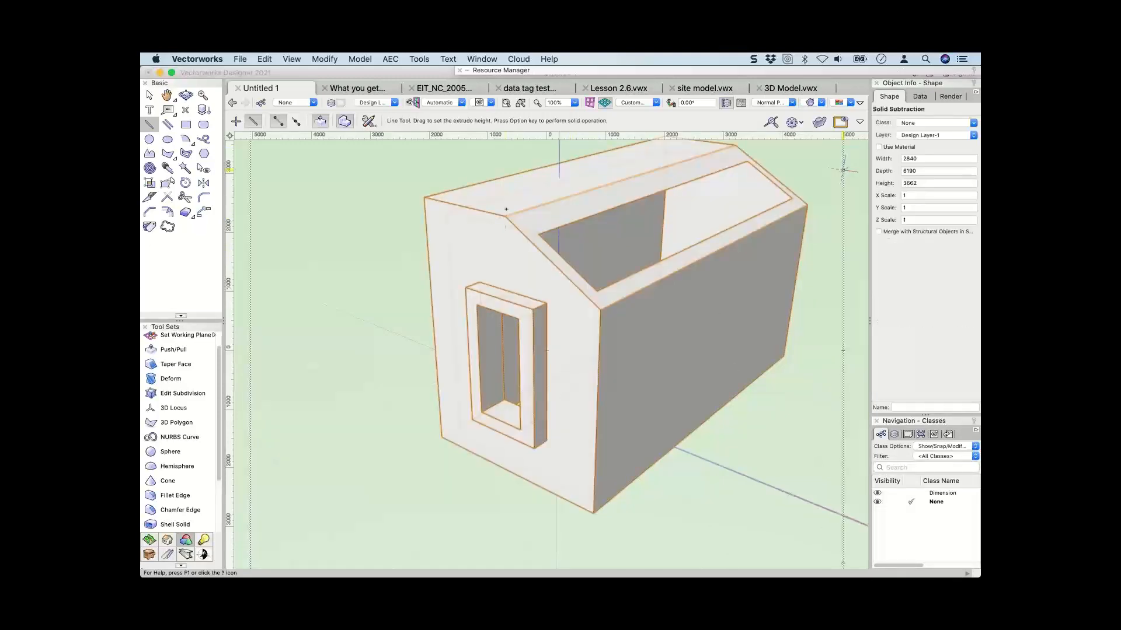
{"action": "left_click", "coordinate": [505, 217]}
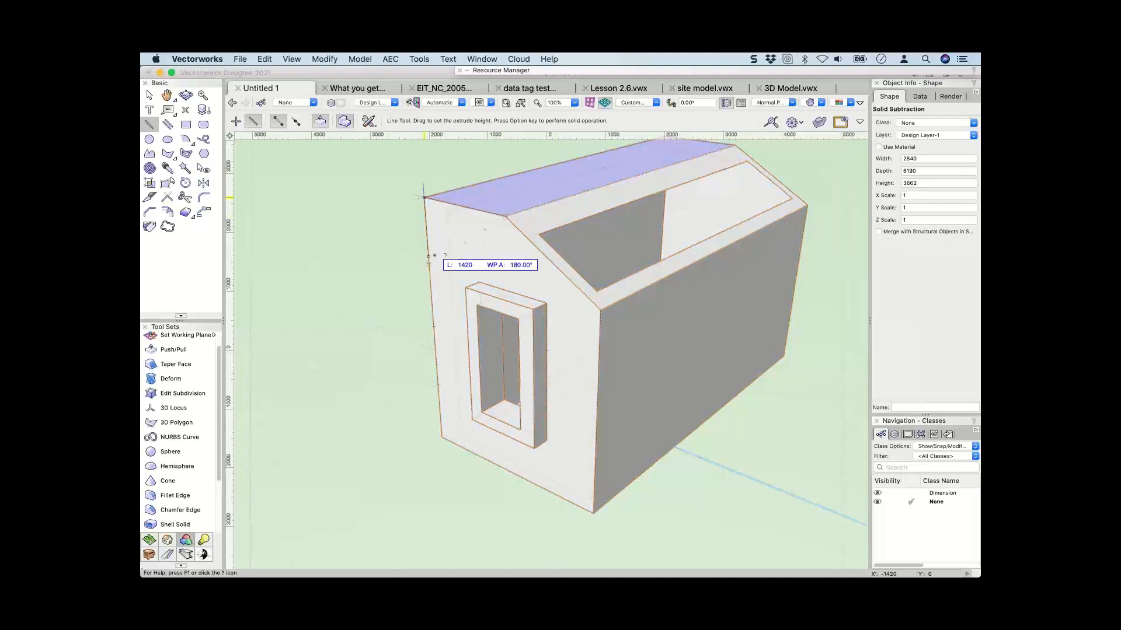
{"action": "key", "text": "Escape"}
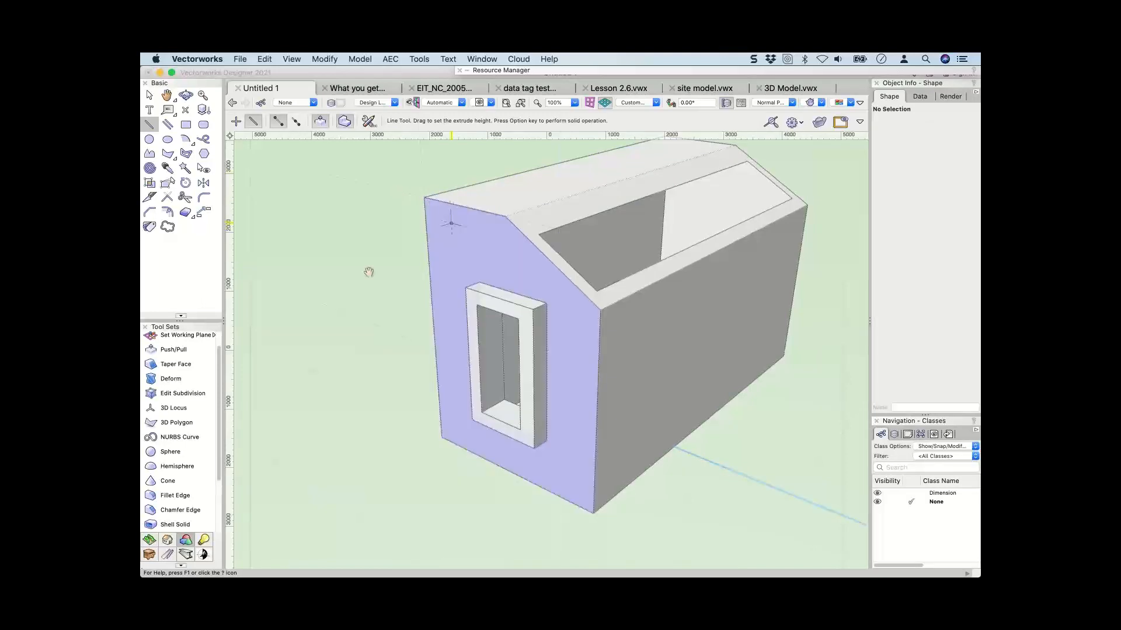
{"action": "middle_click_drag", "start_coordinate": [369, 272], "coordinate": [494, 321]}
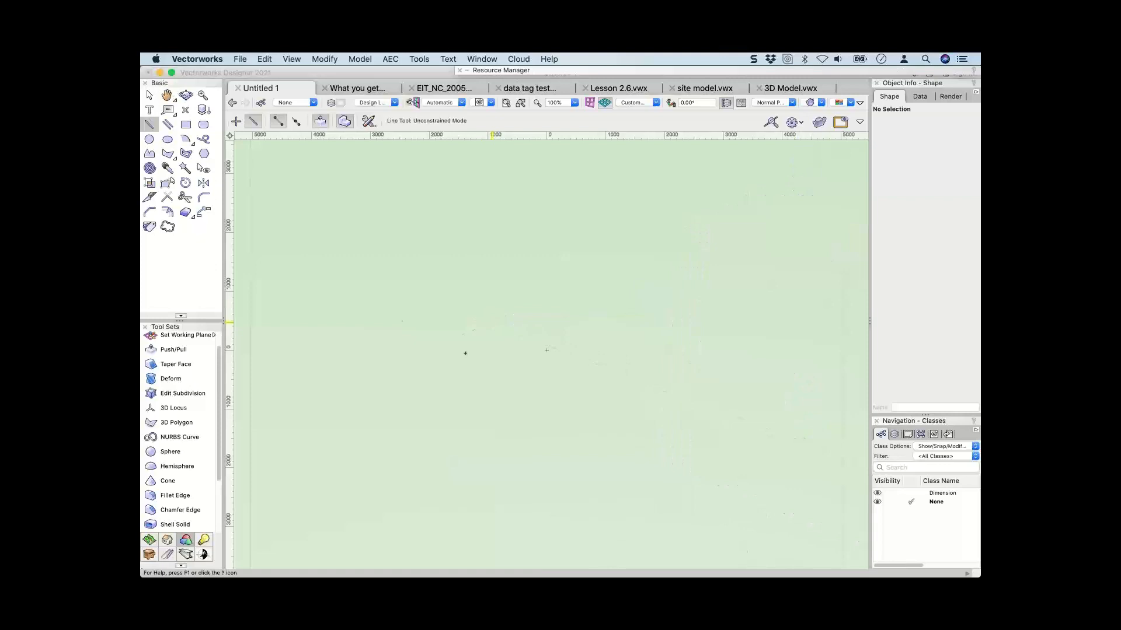
{"action": "left_click", "coordinate": [416, 340]}
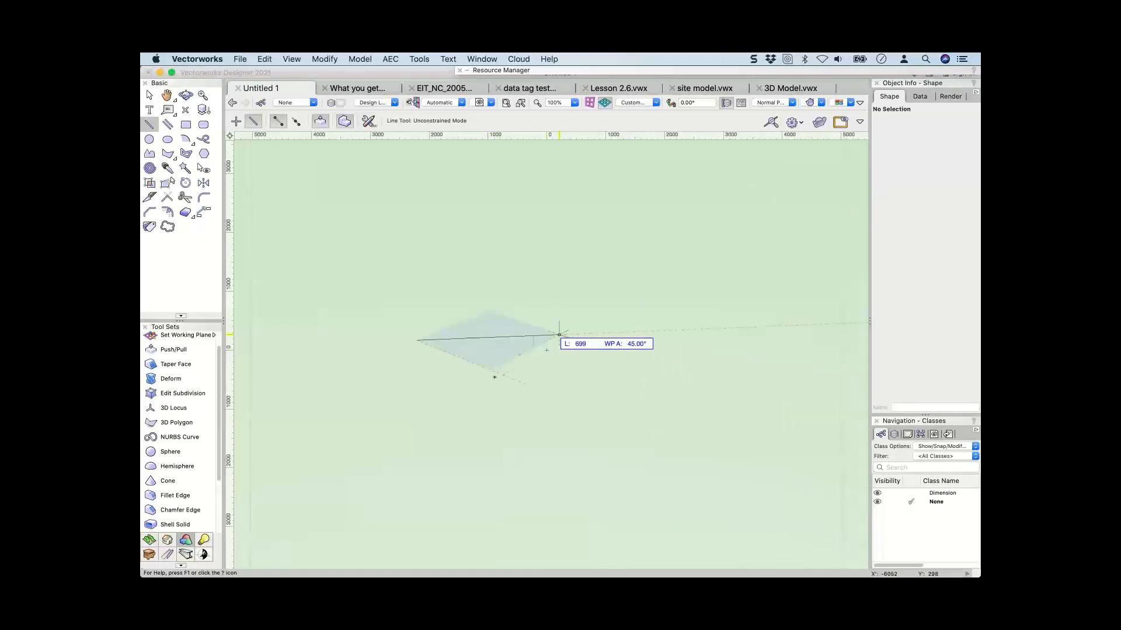
{"action": "key", "text": "Escape"}
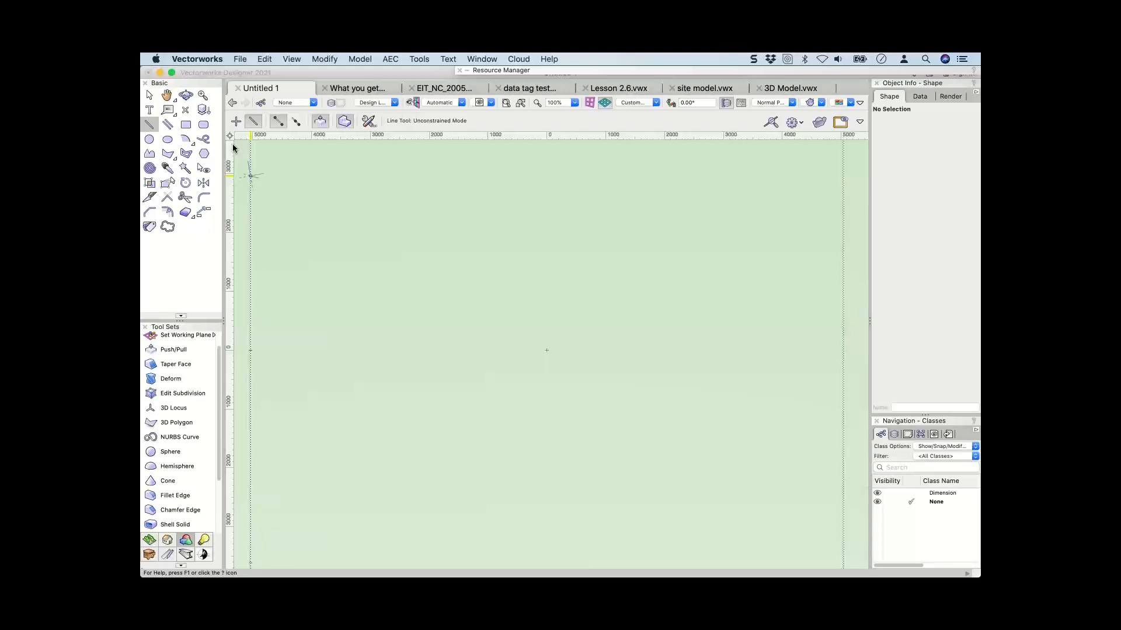
Draw a square of about 369 mm per side on the ground plane and extrude it up 200 mm.
{"action": "left_click", "coordinate": [188, 126]}
{"action": "left_click", "coordinate": [550, 322]}
{"action": "left_click", "coordinate": [447, 326]}
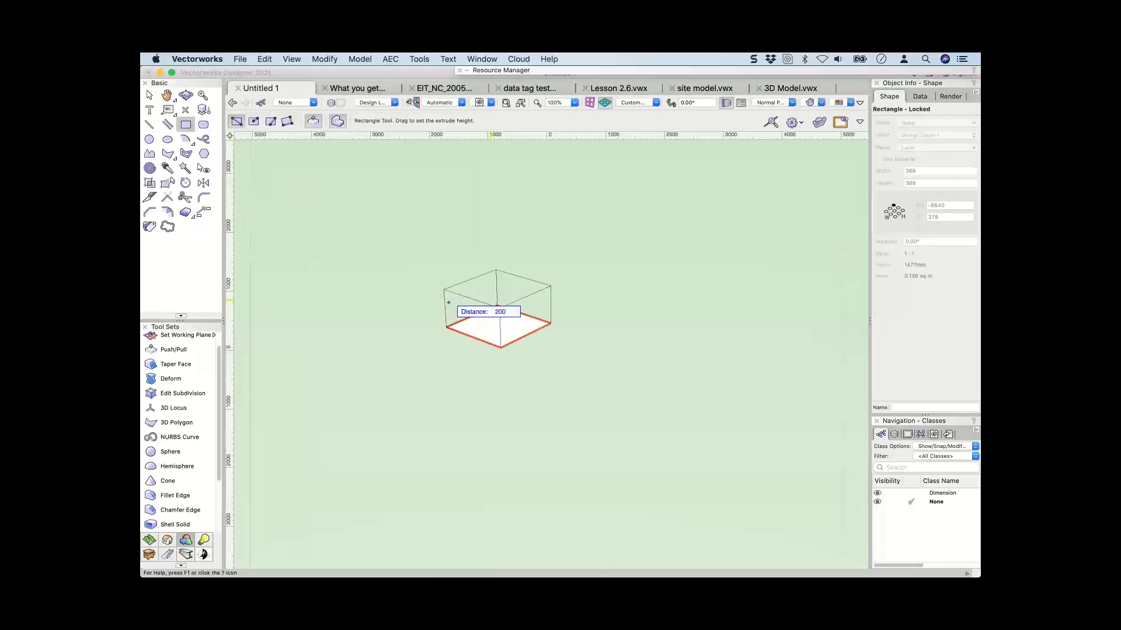
{"action": "left_click", "coordinate": [448, 302]}
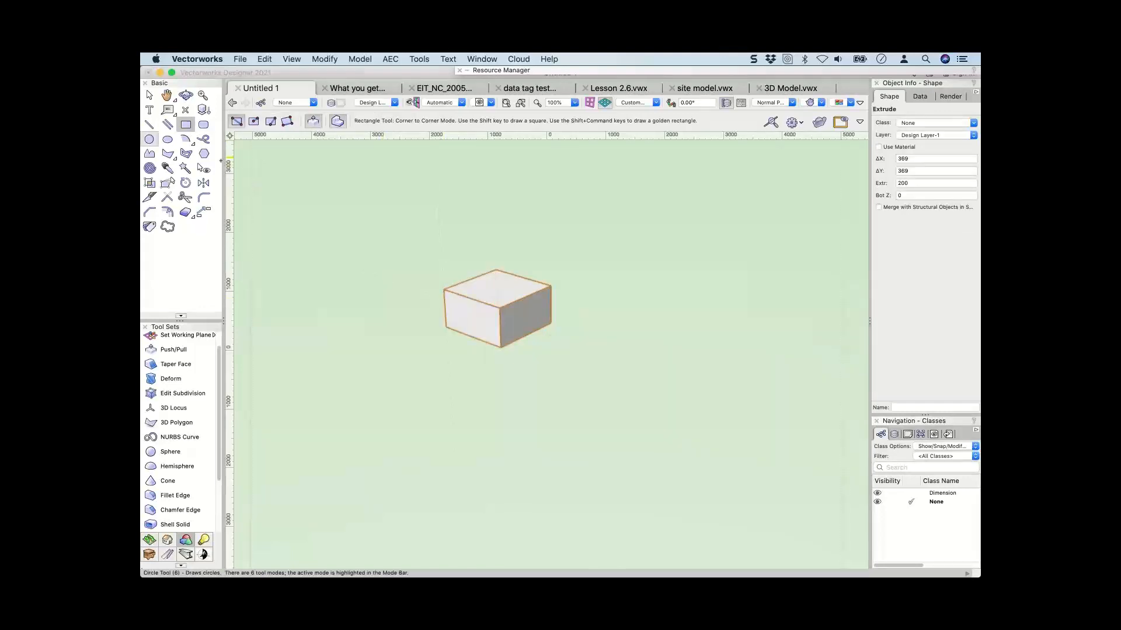
Draw a circle about 205 mm in diameter from the small box's end-face centre and push it through the whole box.
{"action": "left_click", "coordinate": [149, 139]}
{"action": "left_click", "coordinate": [469, 309]}
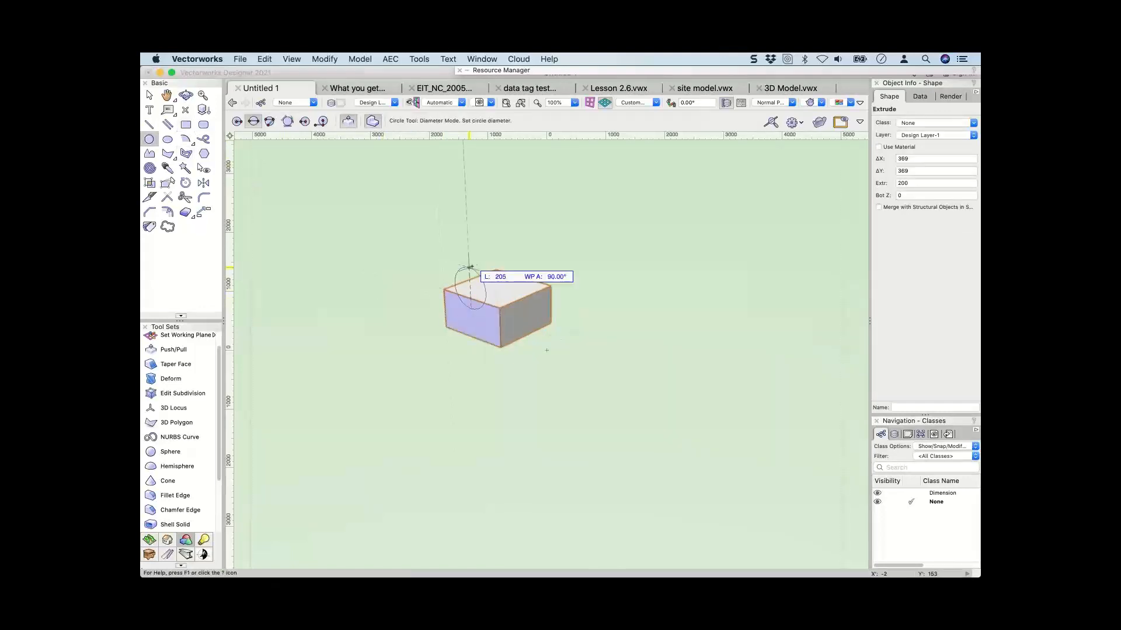
{"action": "left_click", "coordinate": [471, 268]}
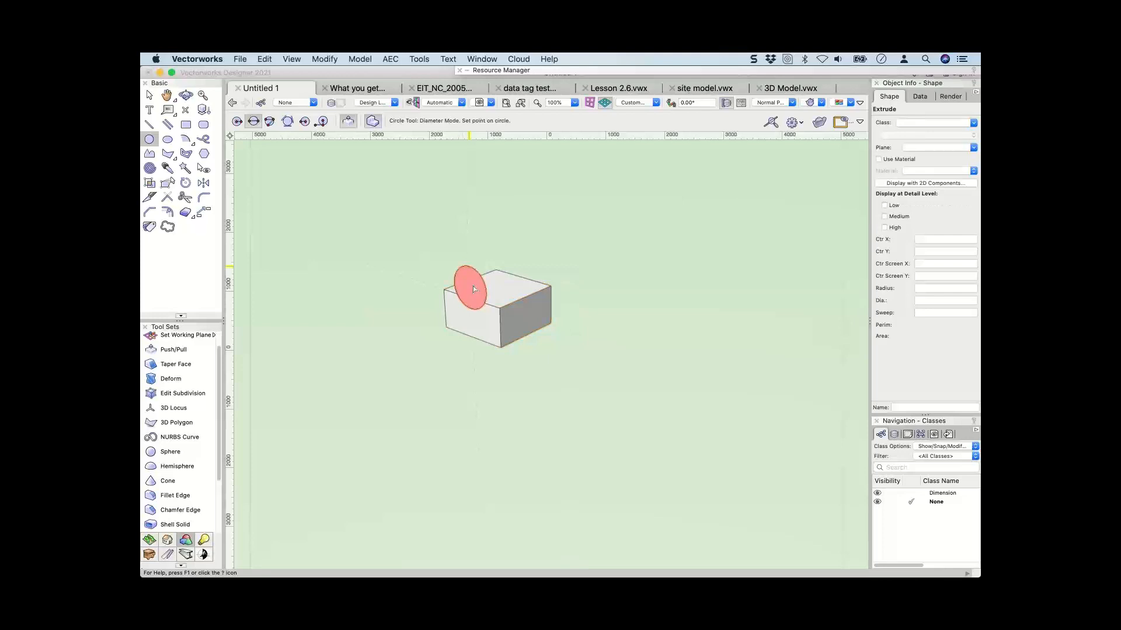
{"action": "left_click", "coordinate": [549, 283]}
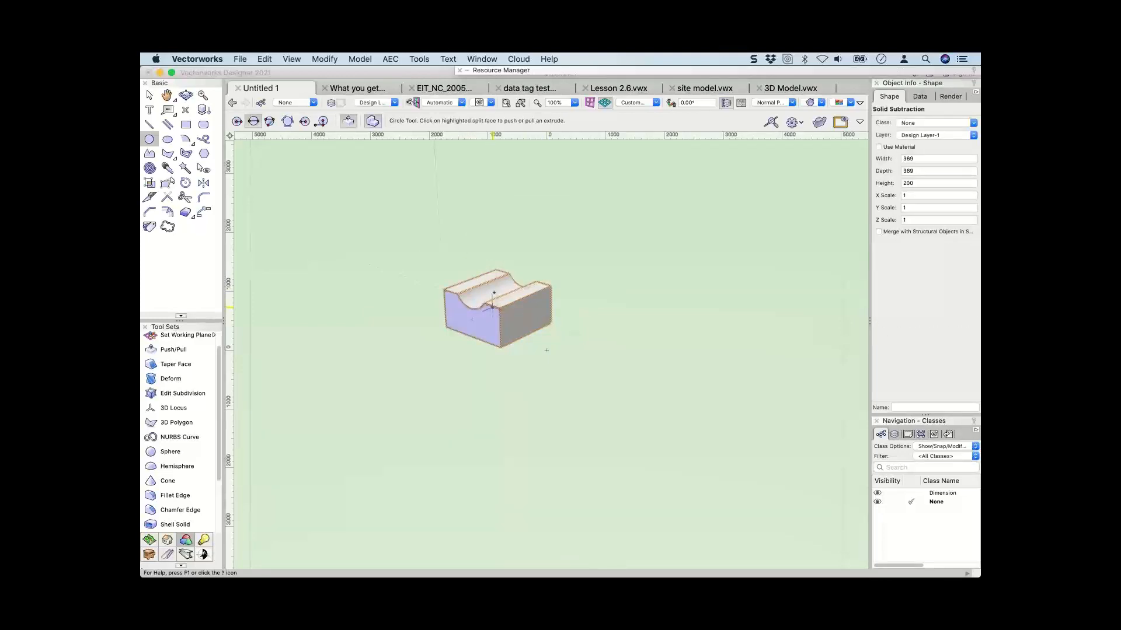
Undo the circular cut through the small box and delete the circle.
{"action": "key", "text": "super+z"}
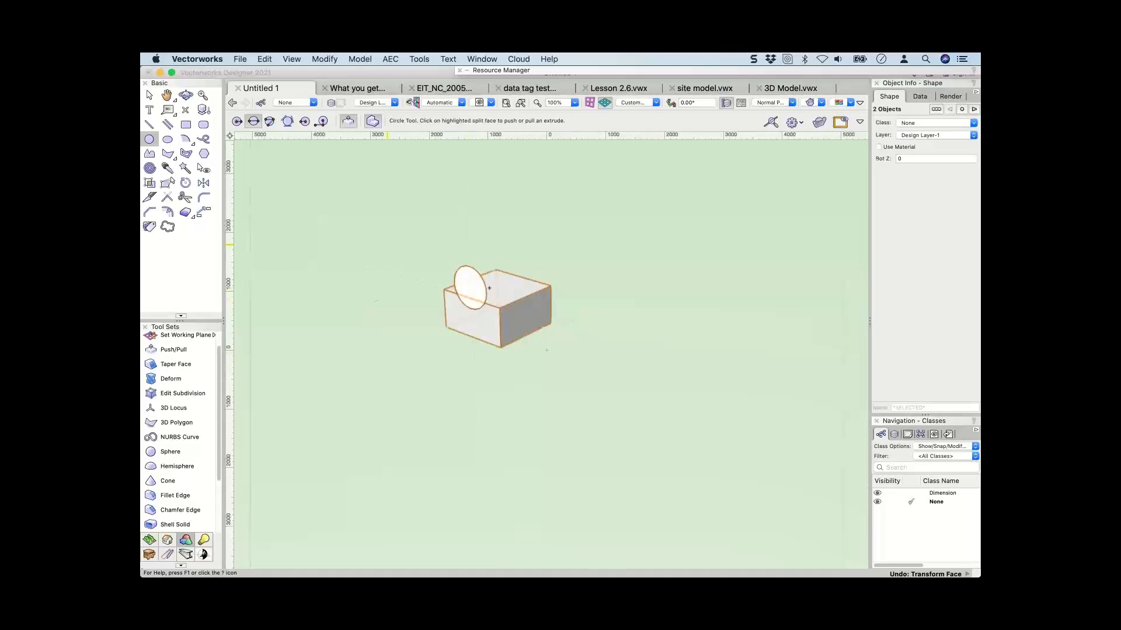
{"action": "key", "text": "super+z"}
{"action": "key", "text": "super+z"}
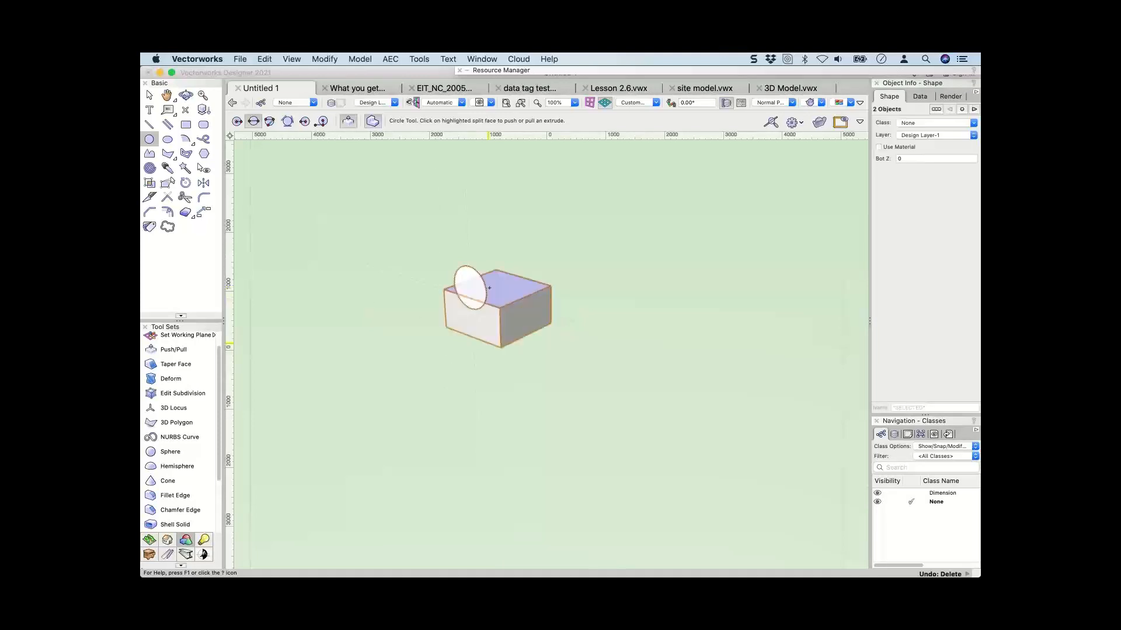
{"action": "key", "text": "x"}
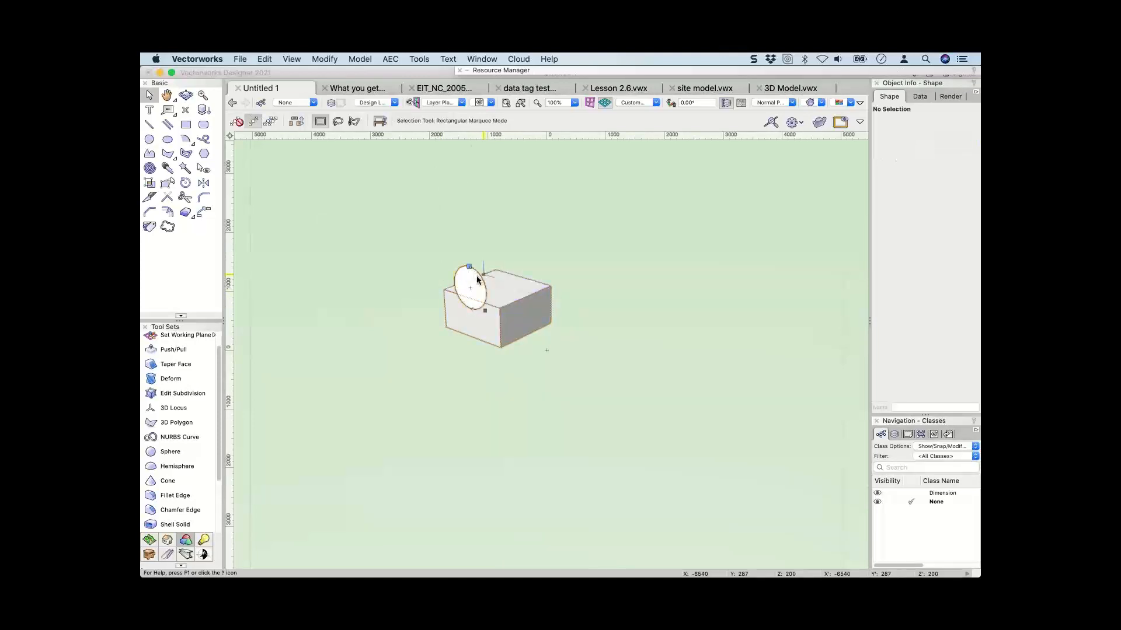
{"action": "left_click", "coordinate": [476, 276]}
{"action": "key", "text": "Delete"}
Draw a circle about 302 mm in diameter from the small box's end-face centre and push it 369 mm through the box.
{"action": "left_click", "coordinate": [152, 137]}
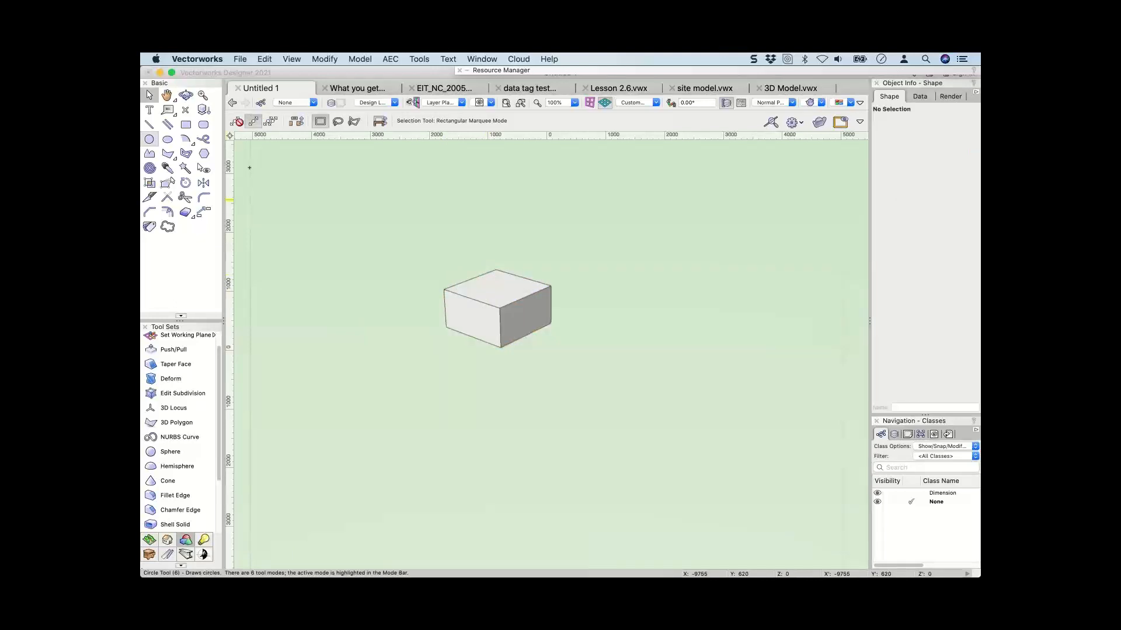
{"action": "left_click", "coordinate": [472, 318]}
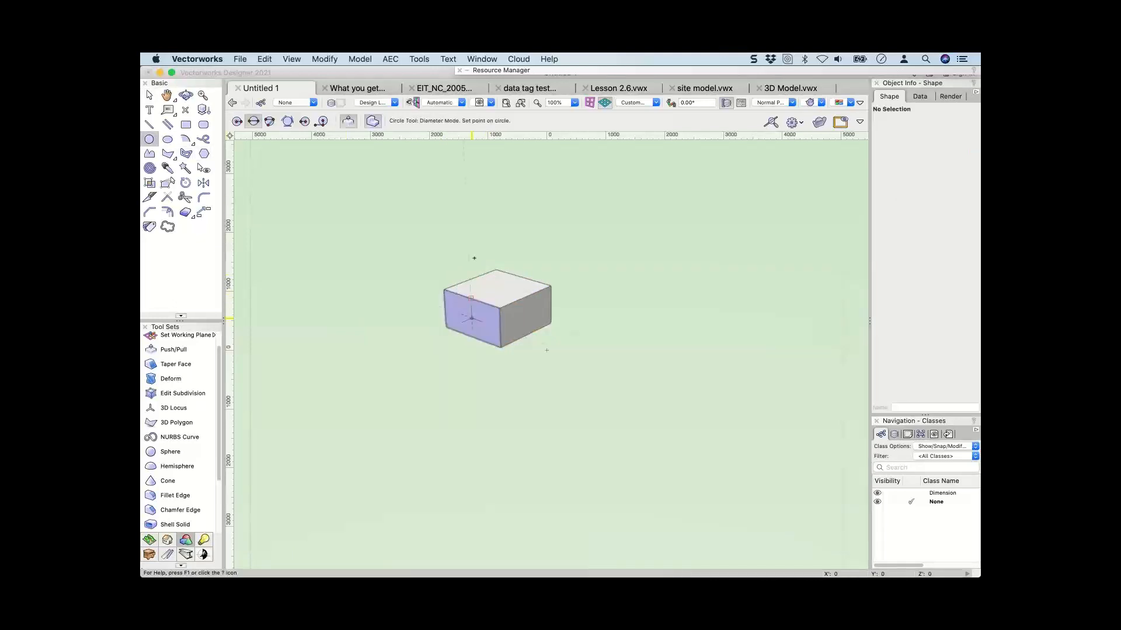
{"action": "left_click", "coordinate": [471, 257]}
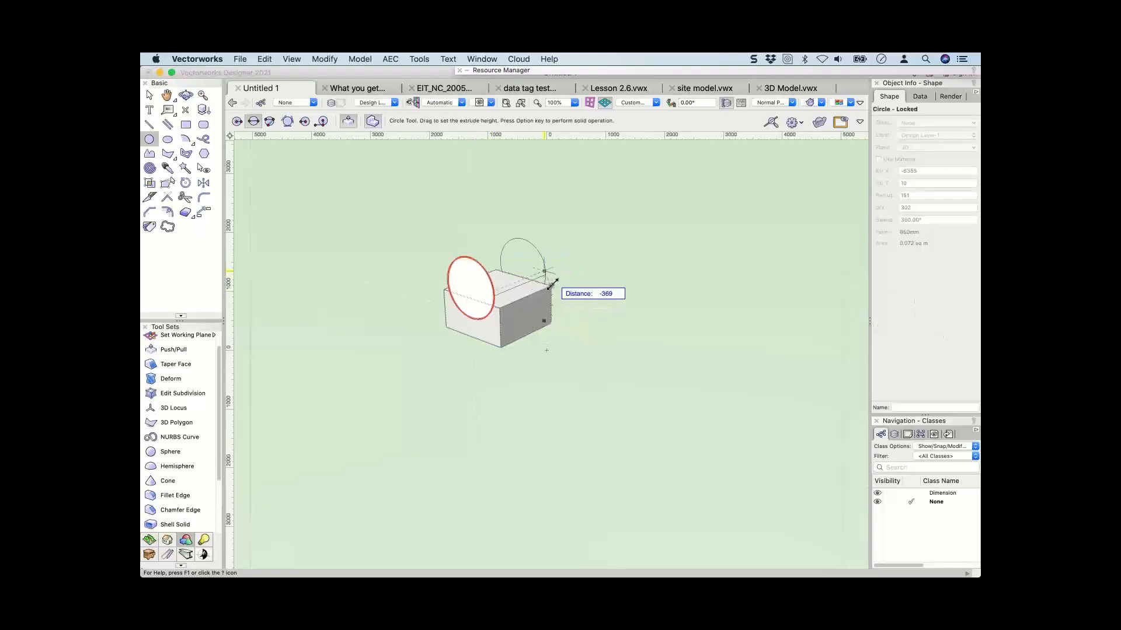
{"action": "left_click", "coordinate": [550, 285]}
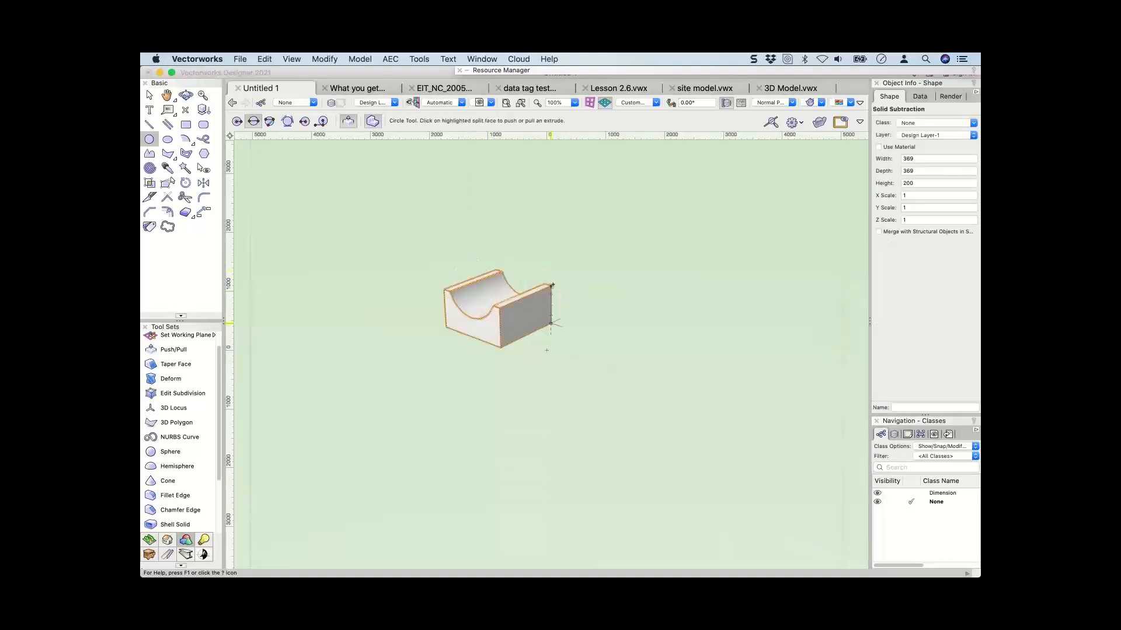
Undo the larger circular cut, select the remaining circle and clear the selection.
{"action": "key", "text": "super+z"}
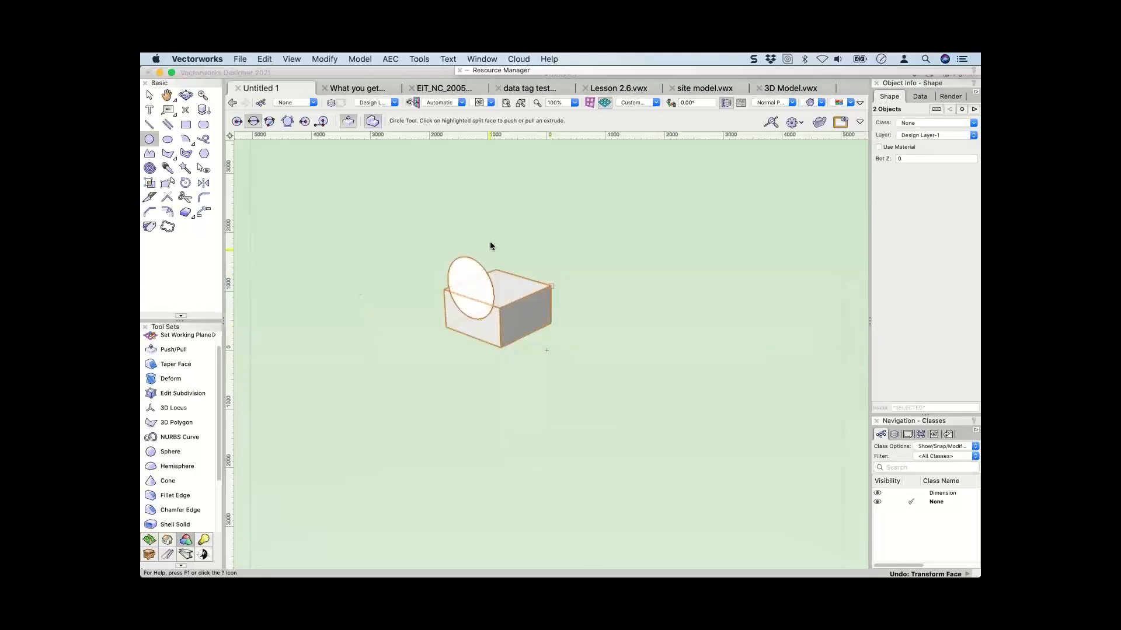
{"action": "key", "text": "x"}
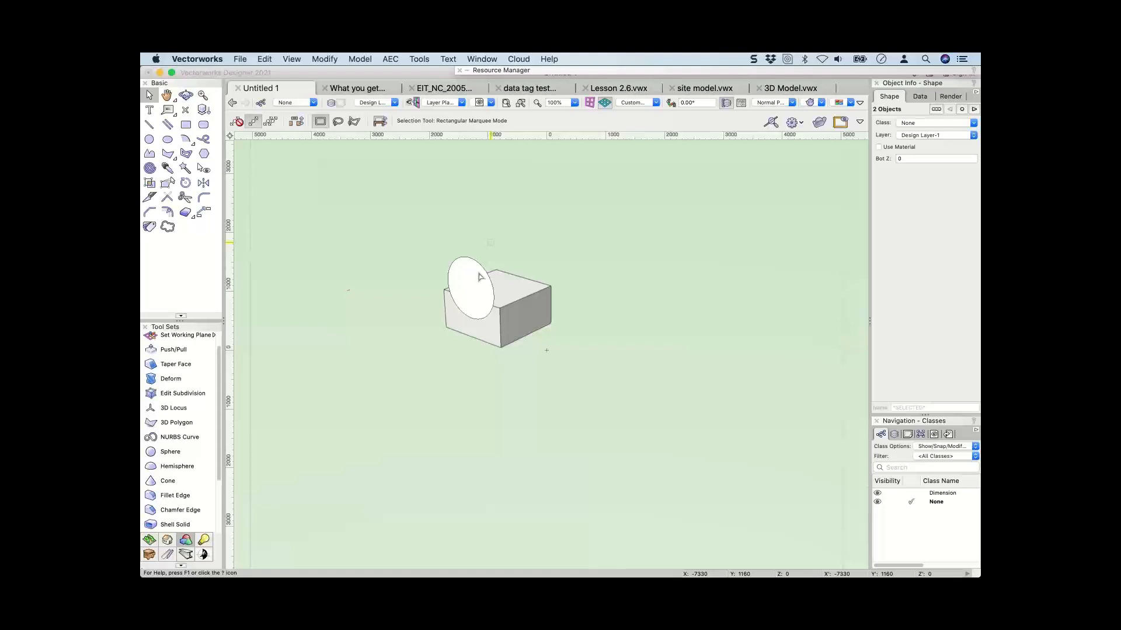
{"action": "left_click", "coordinate": [480, 276]}
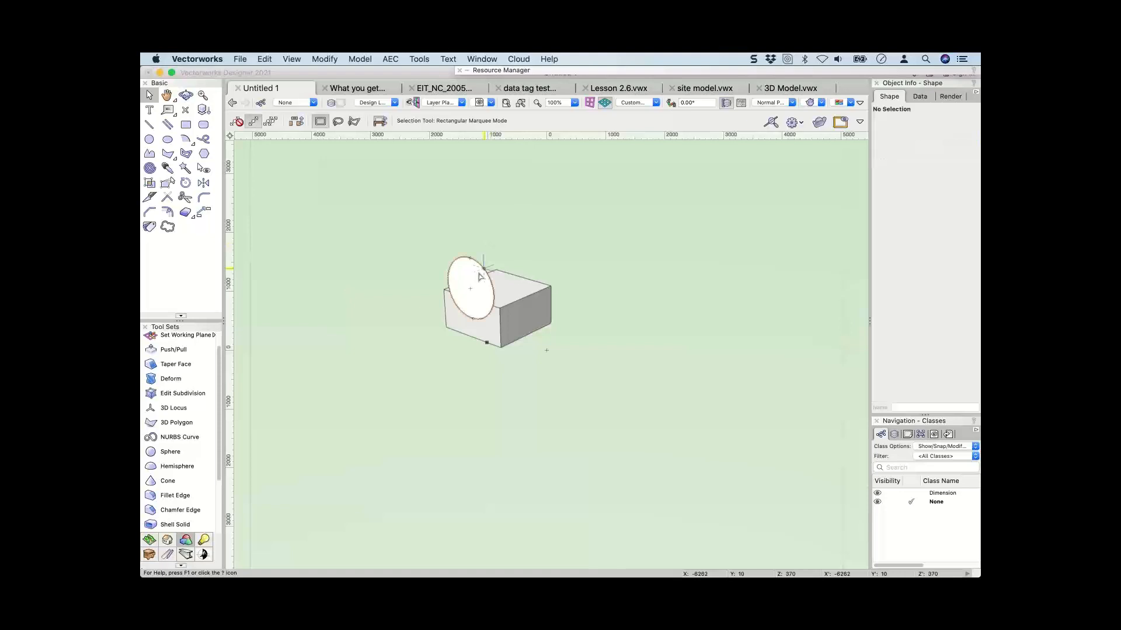
{"action": "key", "text": "6"}
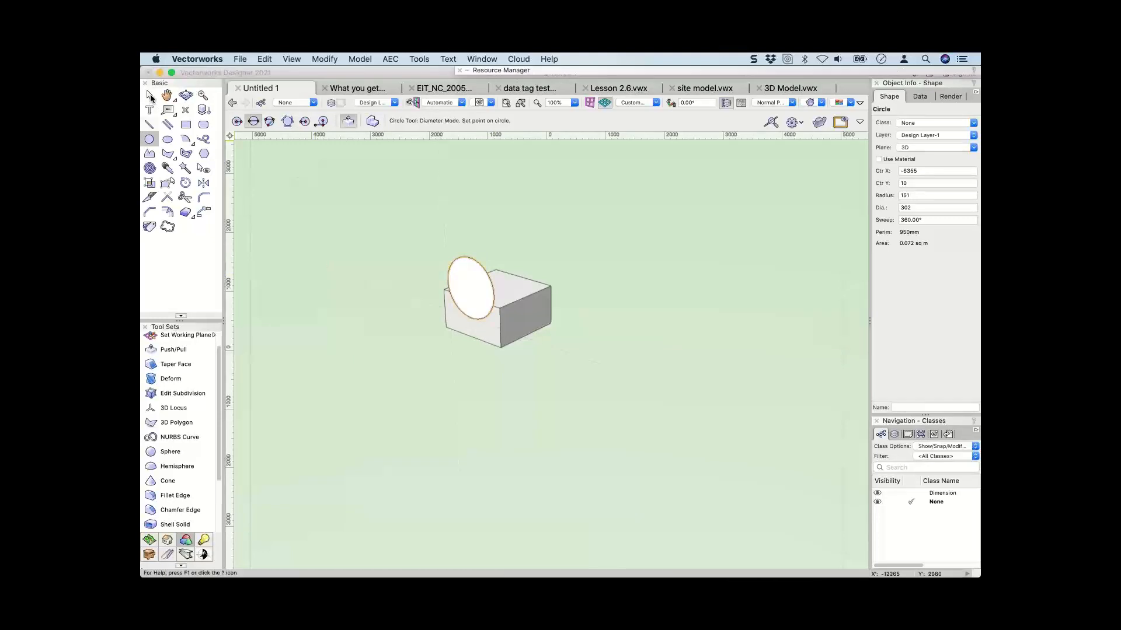
{"action": "left_click", "coordinate": [149, 94]}
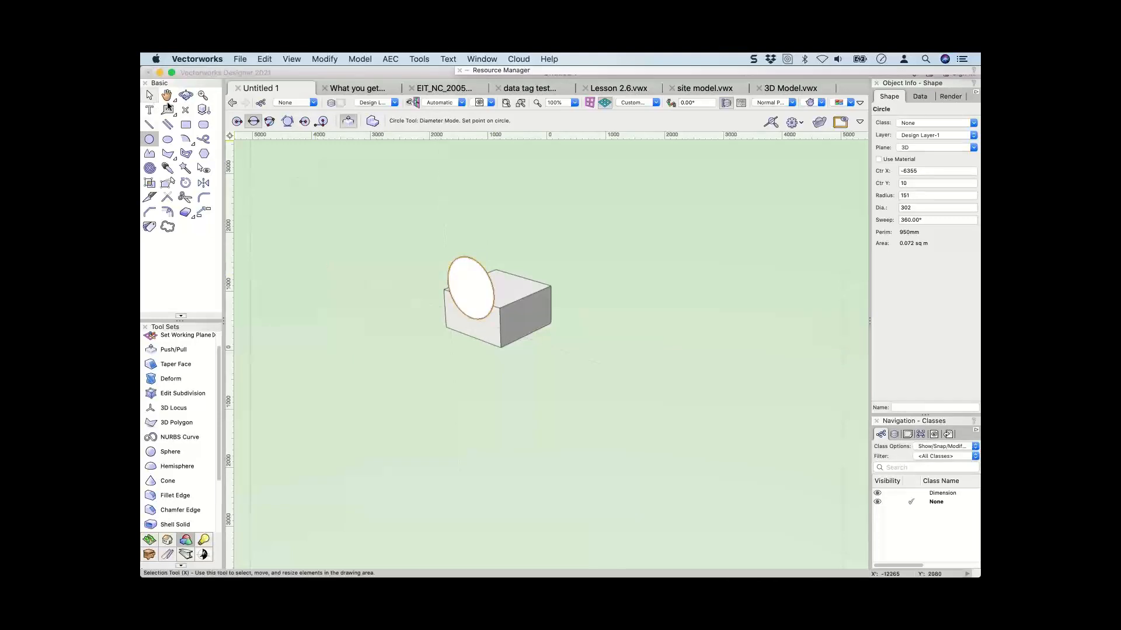
{"action": "left_click", "coordinate": [440, 258]}
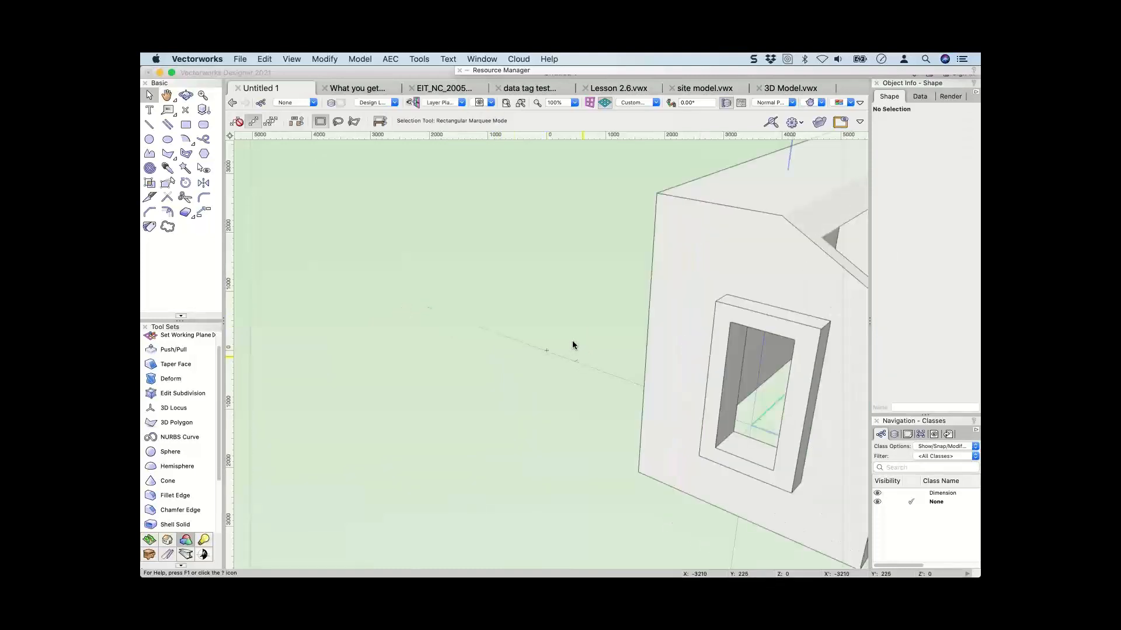
Return to the whole building and bring up the Smart Options Display to examine its drawing tools and recently used tools.
{"action": "middle_click_drag", "start_coordinate": [572, 344], "coordinate": [441, 341]}
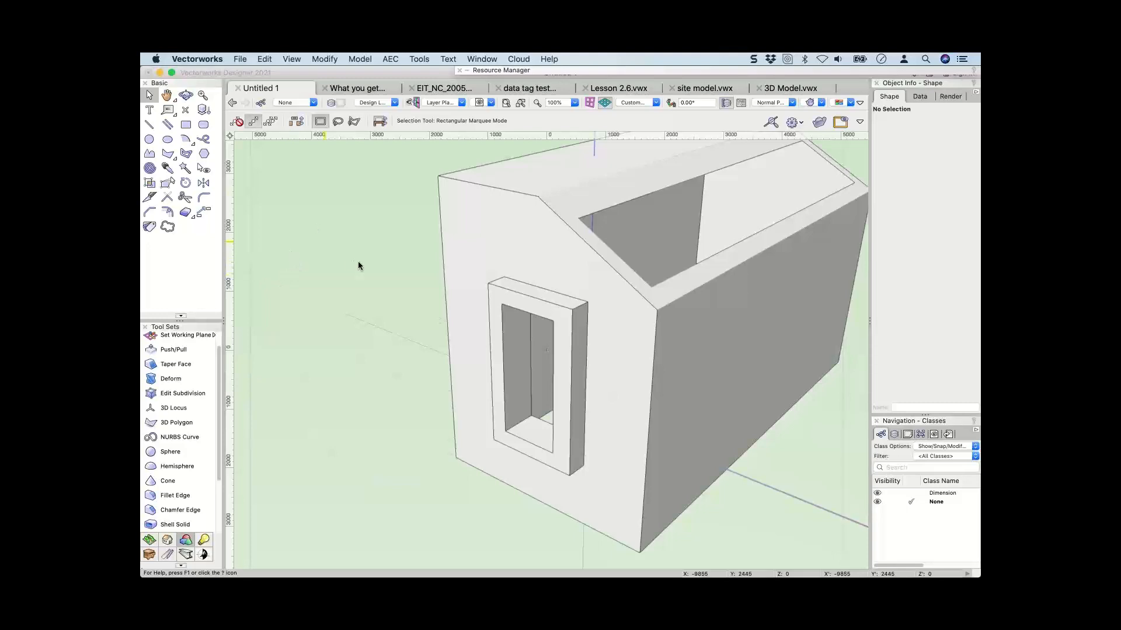
{"action": "scroll", "coordinate": [358, 262], "scroll_direction": "down", "scroll_amount": 1}
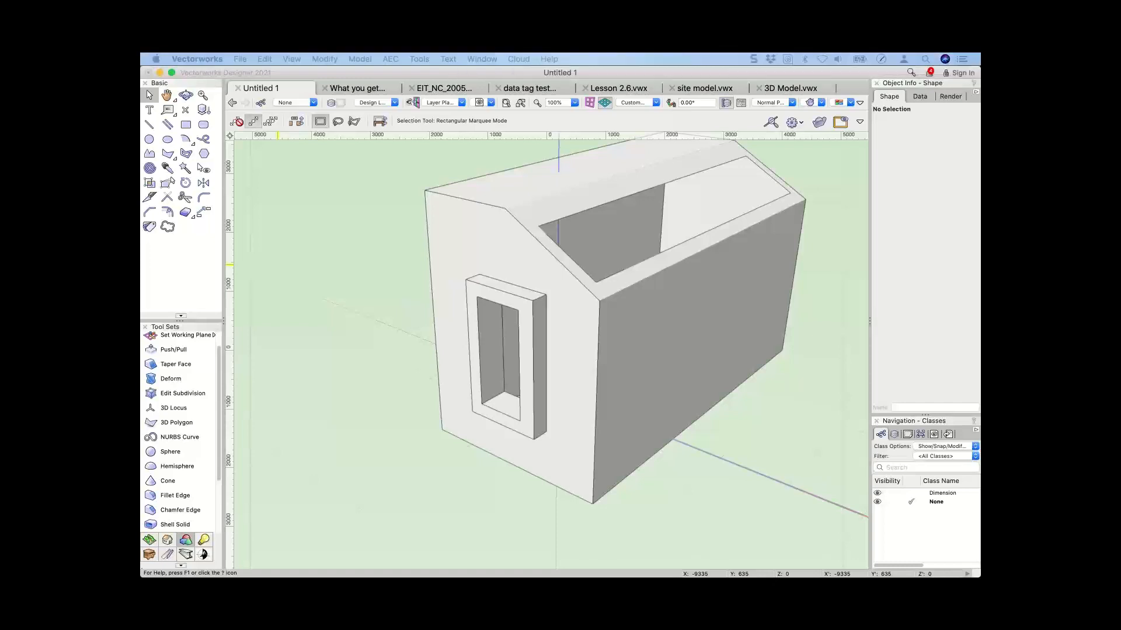
{"action": "left_click", "coordinate": [354, 241]}
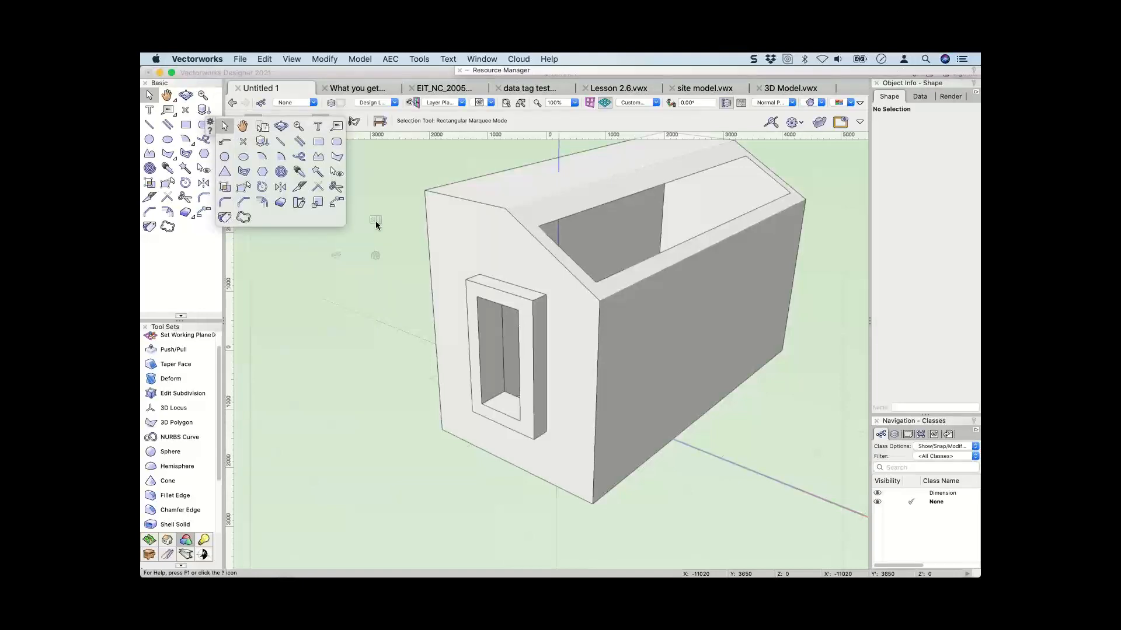
{"action": "mouse_move", "coordinate": [331, 255]}
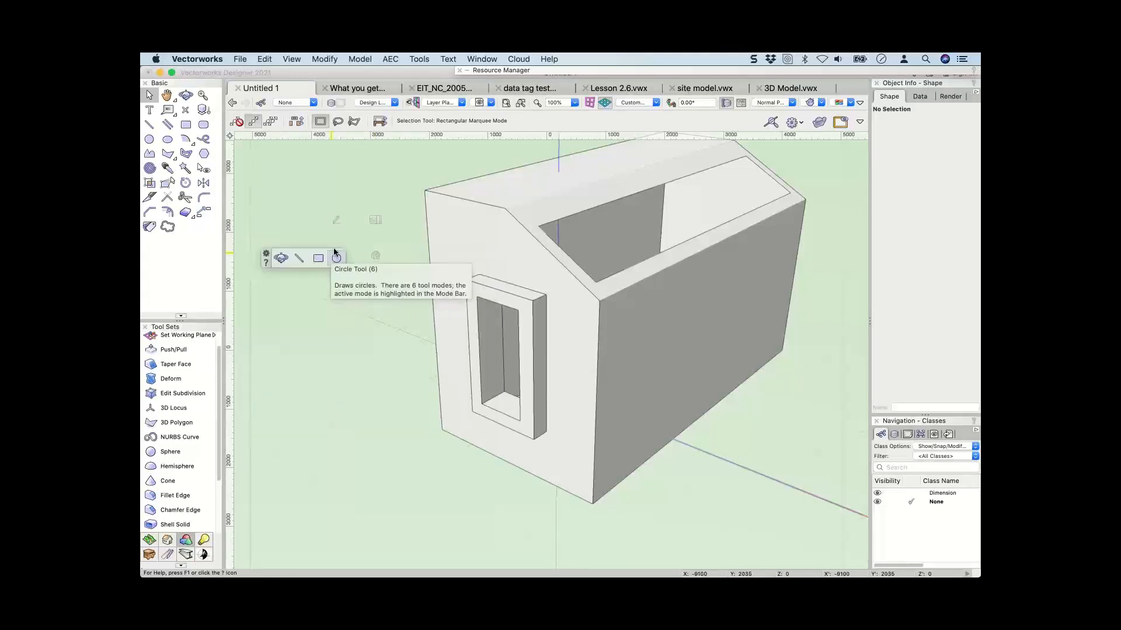
In the Vectorworks Preferences, set the Smart Options Display's lower-right quadrant to Snapping.
{"action": "right_click", "coordinate": [685, 118]}
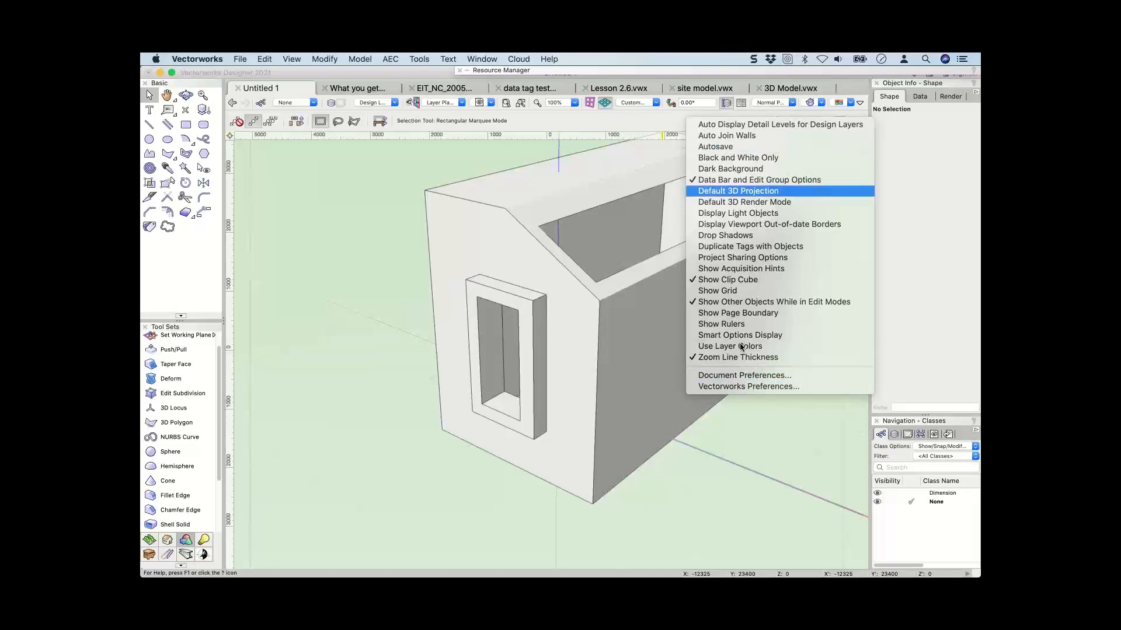
{"action": "left_click", "coordinate": [743, 387]}
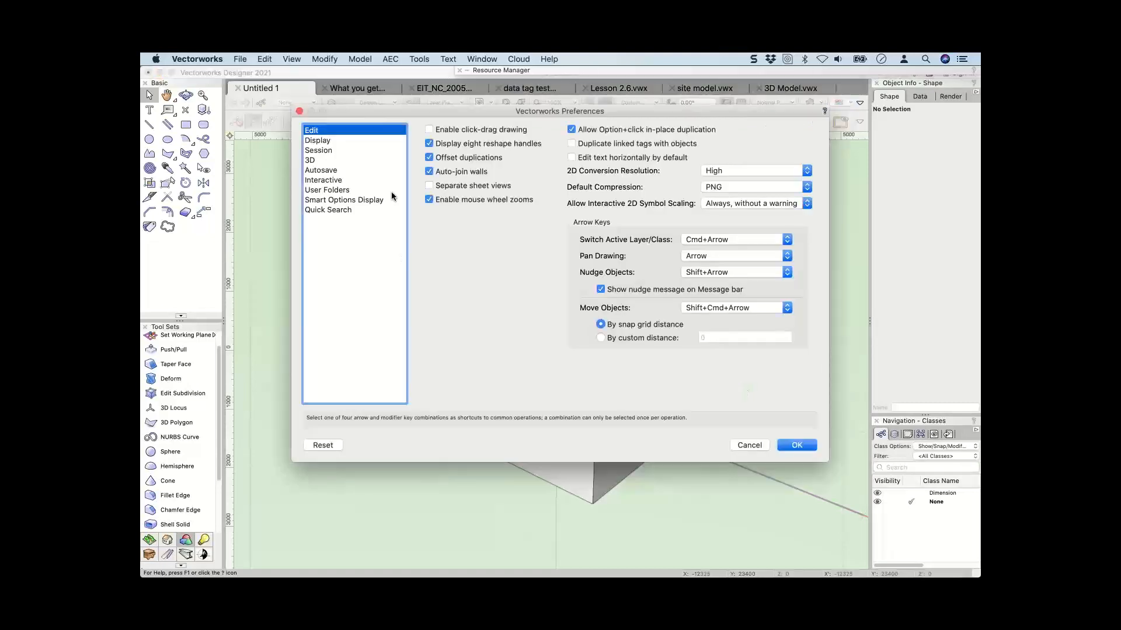
{"action": "left_click", "coordinate": [327, 200]}
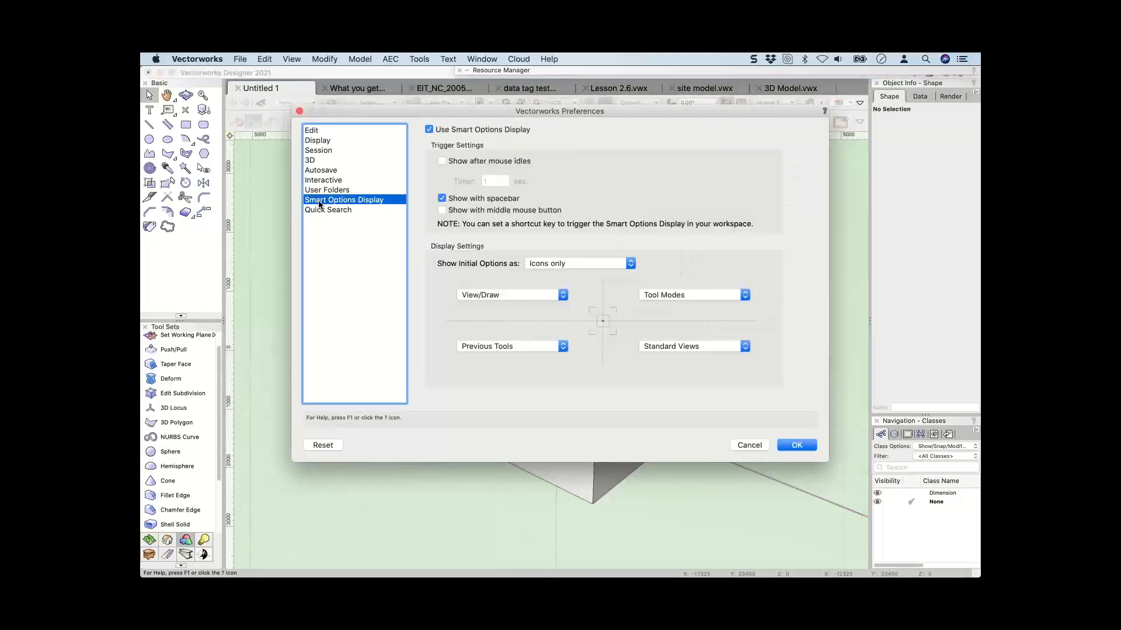
{"action": "left_click", "coordinate": [555, 296]}
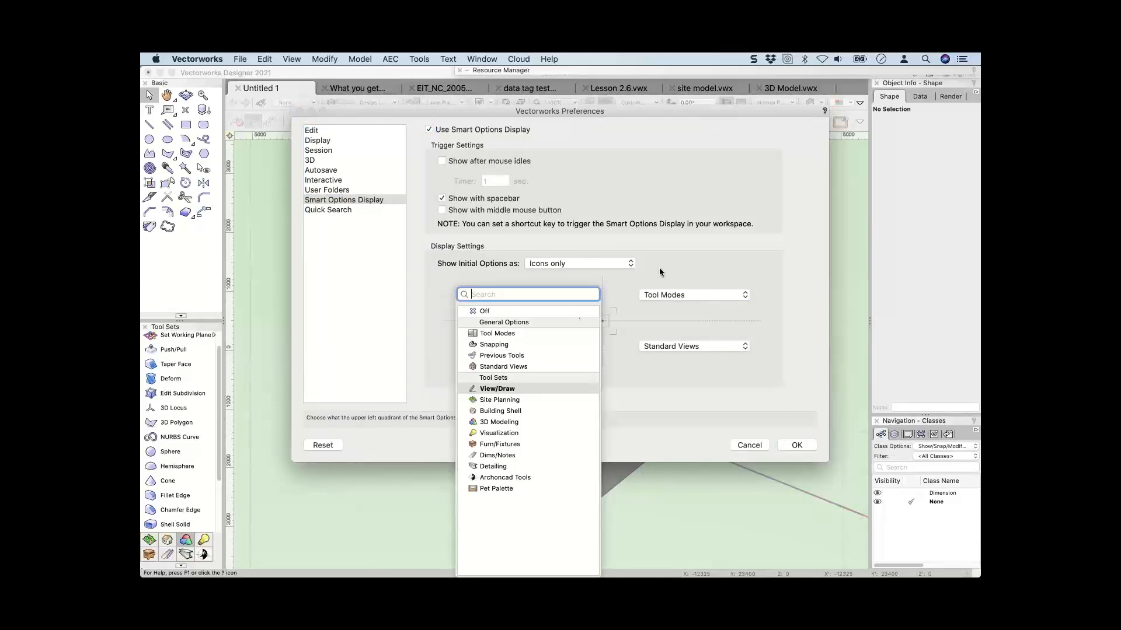
{"action": "left_click", "coordinate": [667, 288]}
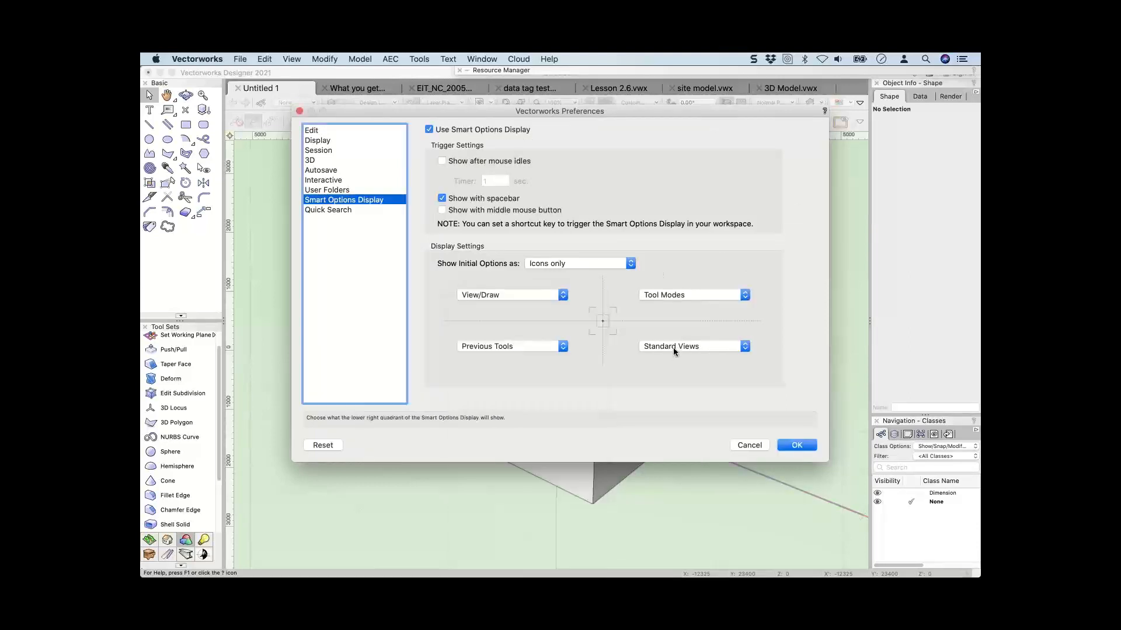
{"action": "left_click", "coordinate": [674, 345]}
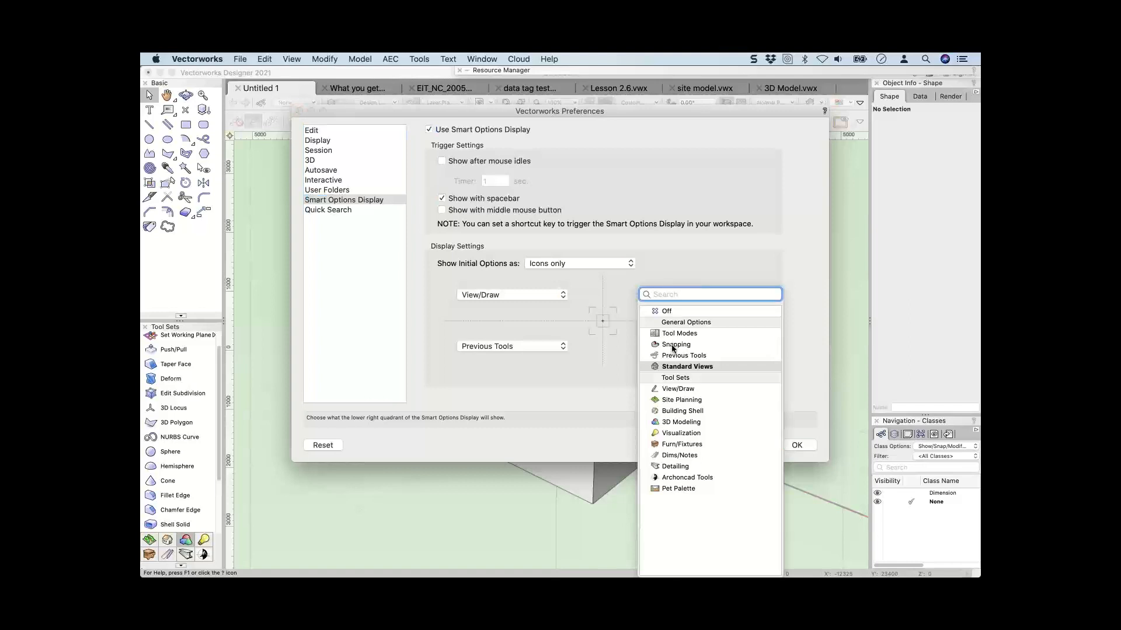
{"action": "left_click", "coordinate": [674, 345]}
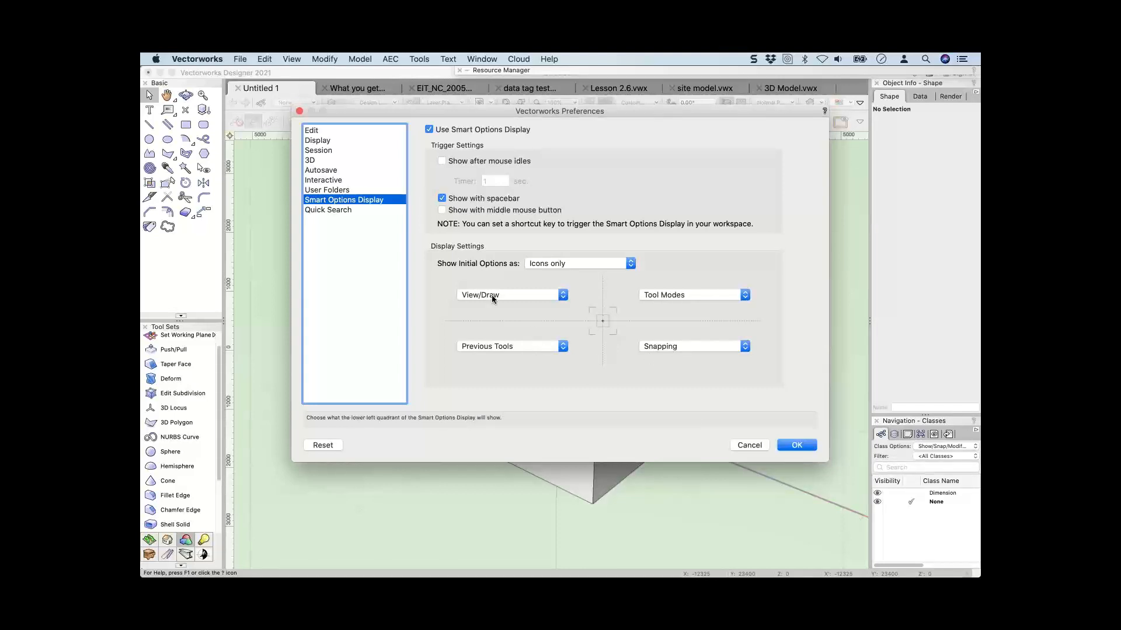
Set the Smart Options Display's upper-left quadrant to Pet Palette and apply the preferences.
{"action": "left_click", "coordinate": [533, 294]}
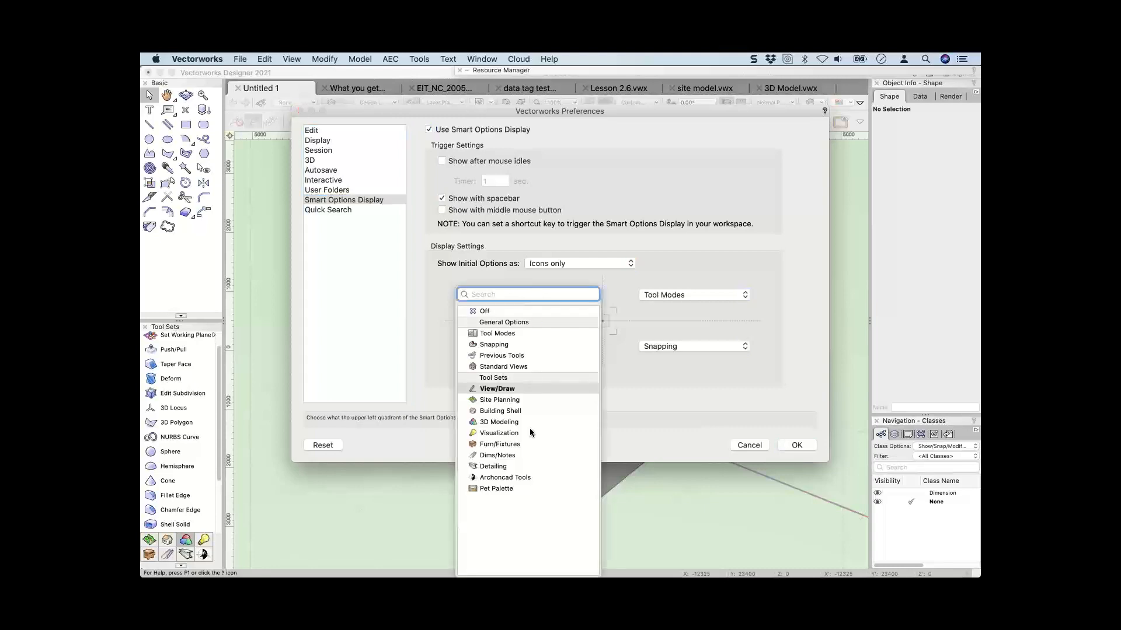
{"action": "left_click", "coordinate": [490, 488]}
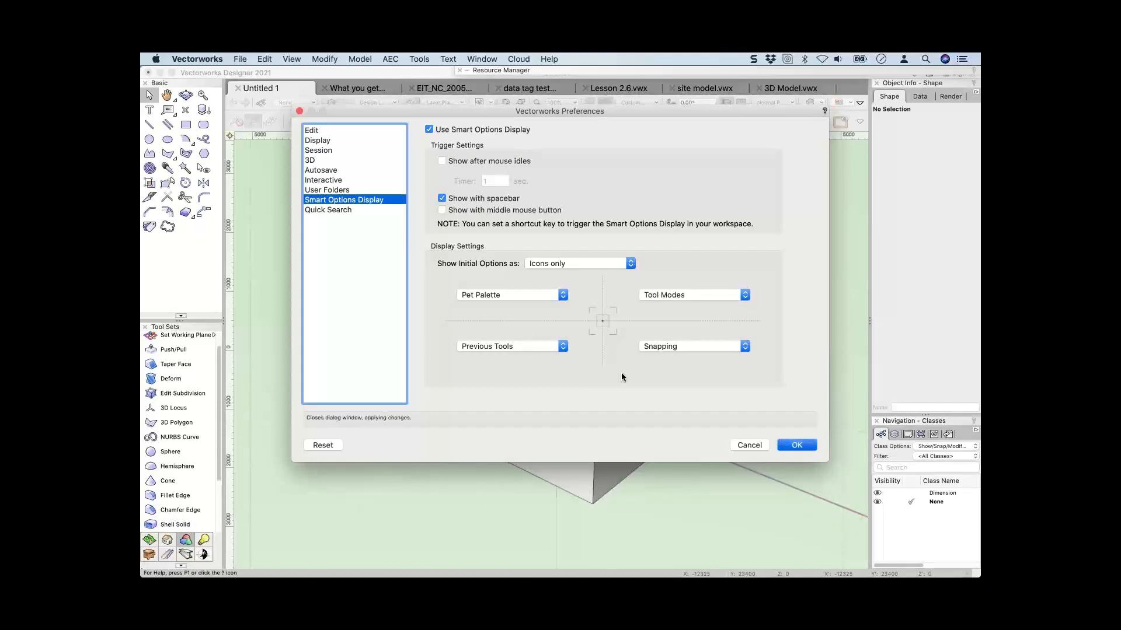
{"action": "key", "text": "Return"}
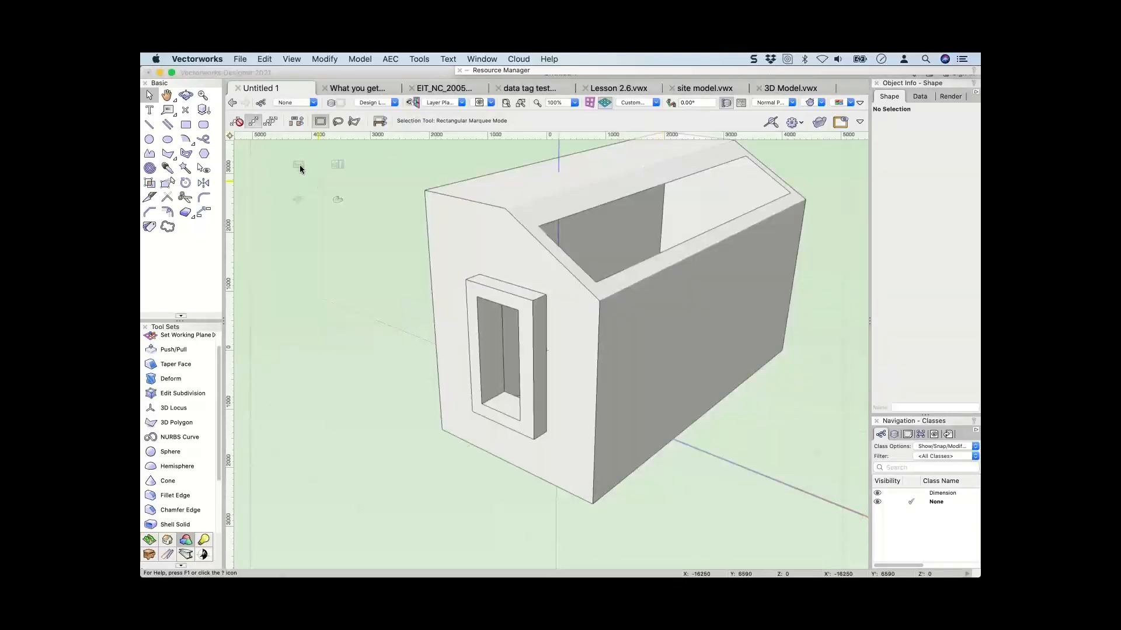
Bring up the reconfigured Smart Options Display with the Move by Points tool active and examine its quadrant options.
{"action": "mouse_move", "coordinate": [300, 166]}
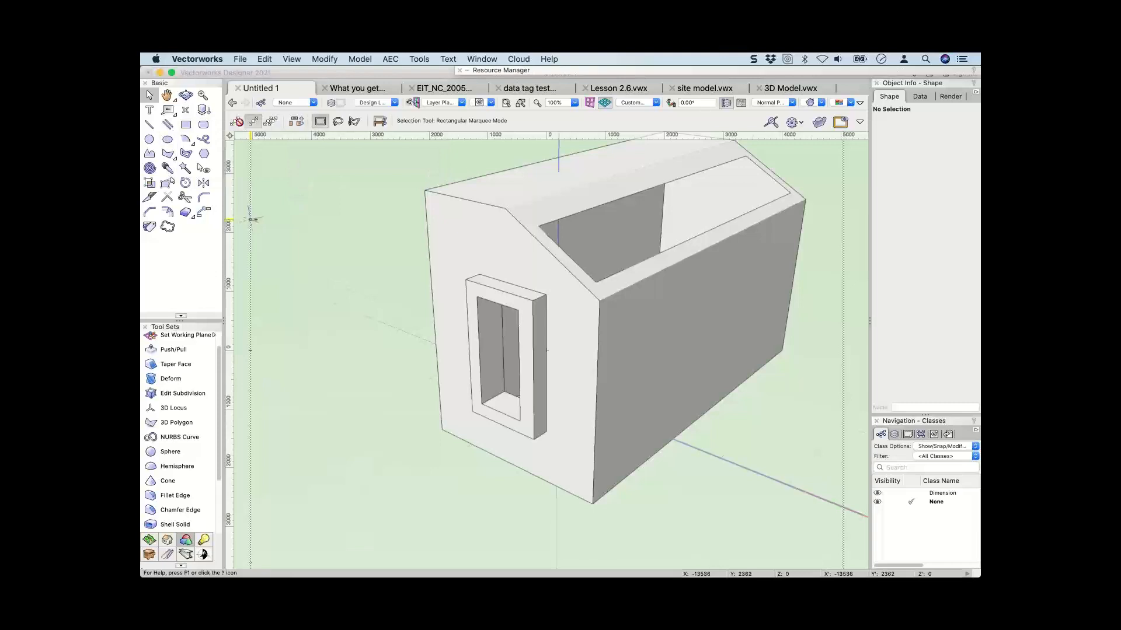
{"action": "key", "text": "m"}
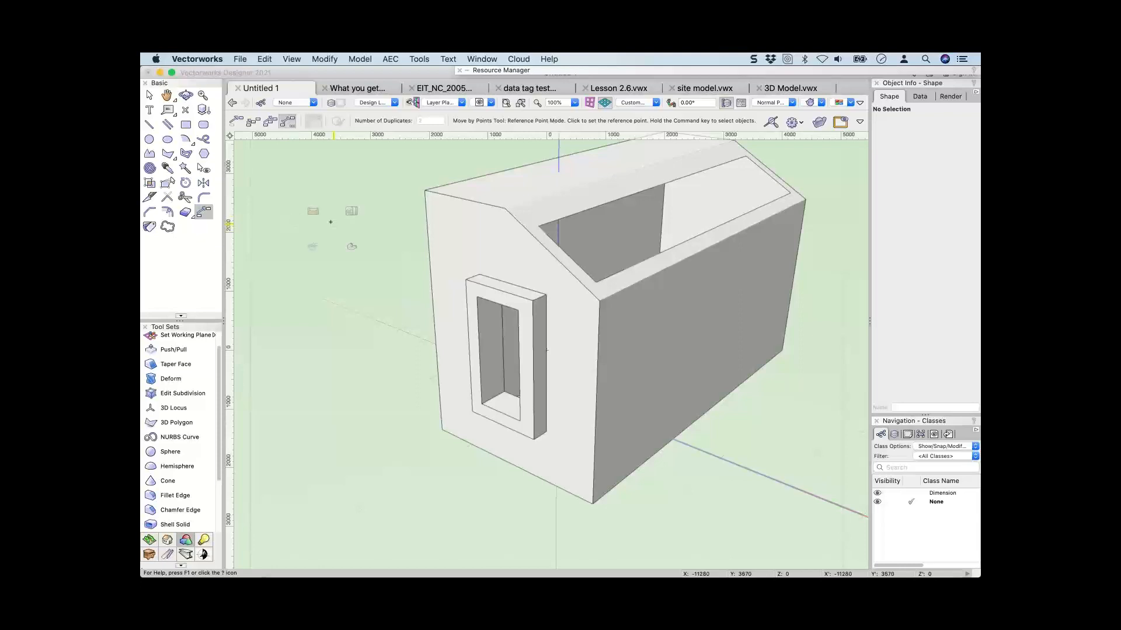
{"action": "mouse_move", "coordinate": [317, 214]}
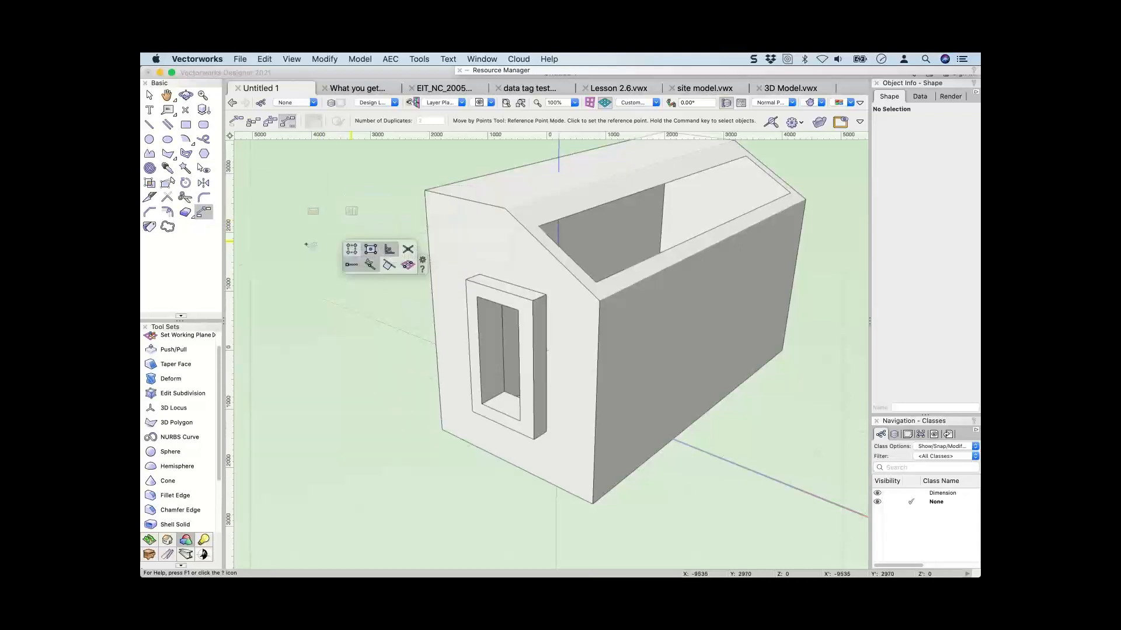
Open the Vectorworks Preferences to examine the Smart Options Display trigger settings and the Quick Search options, and close them.
{"action": "mouse_move", "coordinate": [307, 249]}
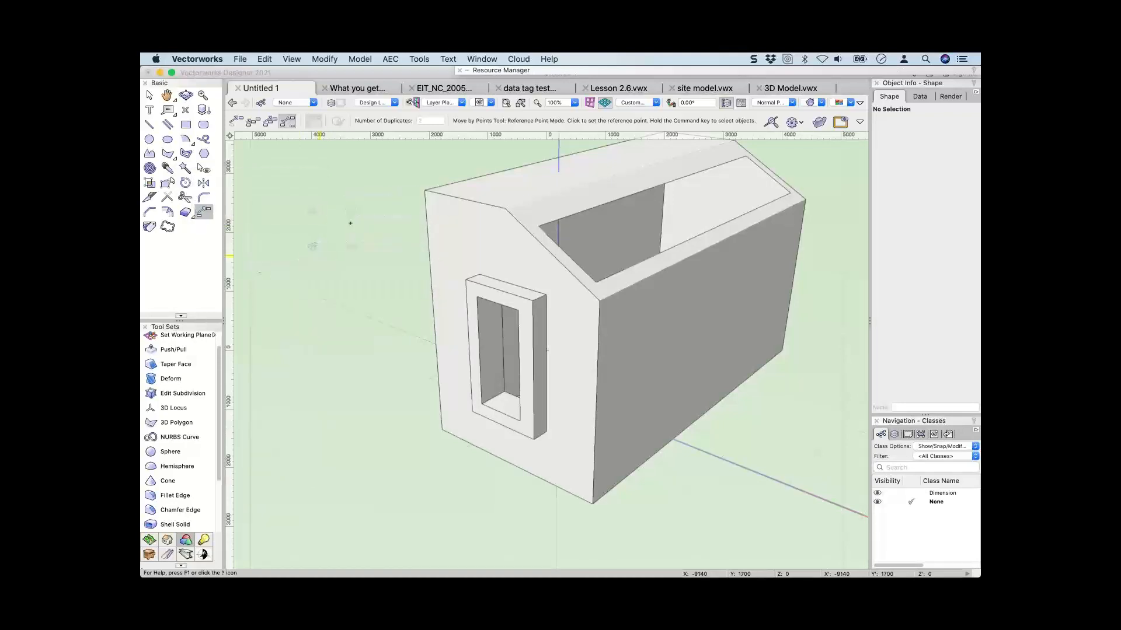
{"action": "left_click", "coordinate": [792, 122]}
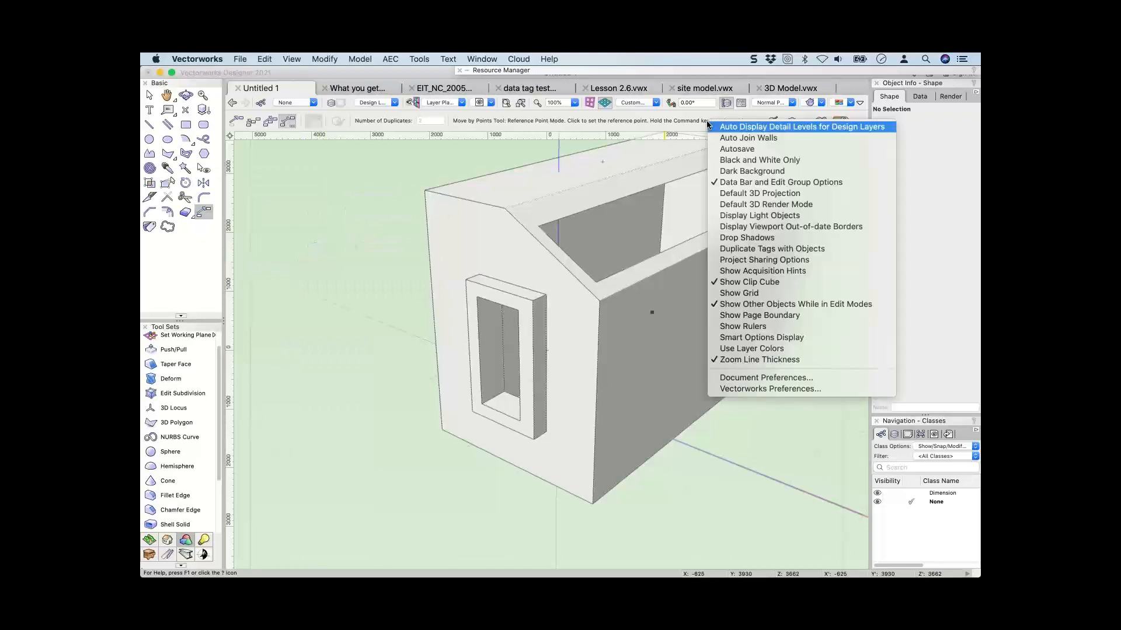
{"action": "left_click", "coordinate": [741, 389]}
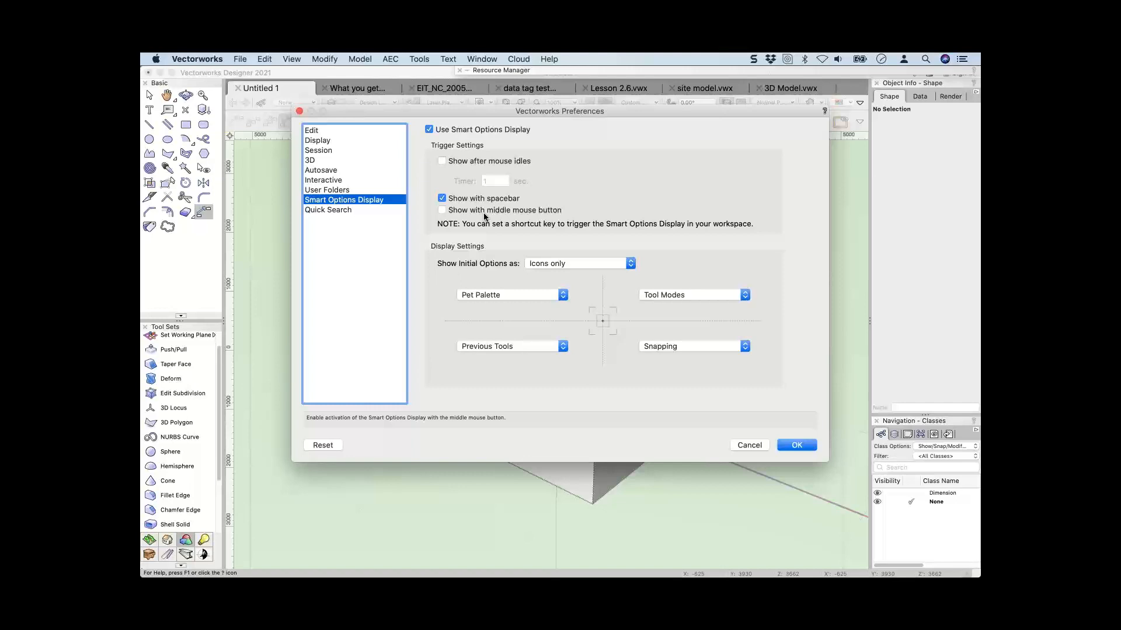
{"action": "left_click", "coordinate": [336, 211]}
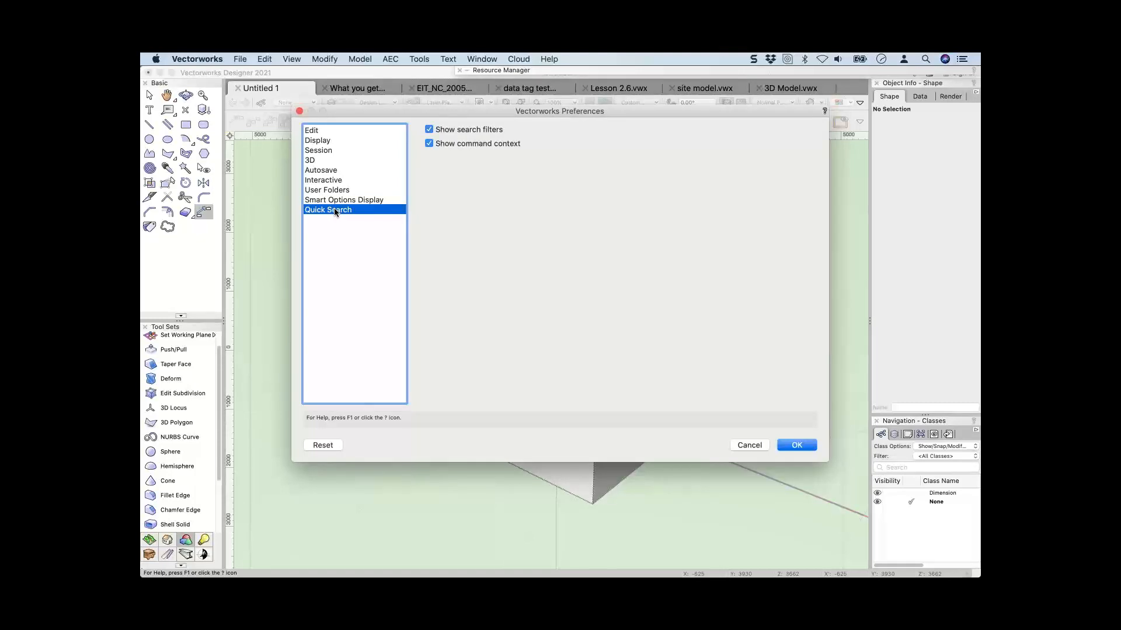
{"action": "key", "text": "Return"}
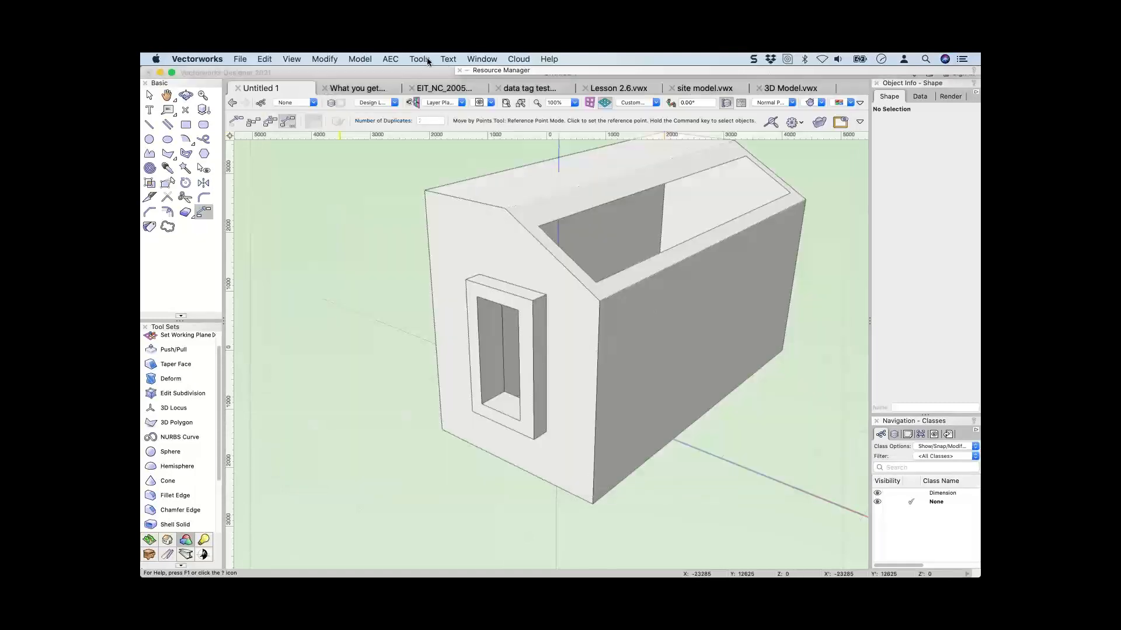
Run Quick Search for "wall", look through the matching tools and commands, and dismiss the search.
{"action": "left_click", "coordinate": [427, 61]}
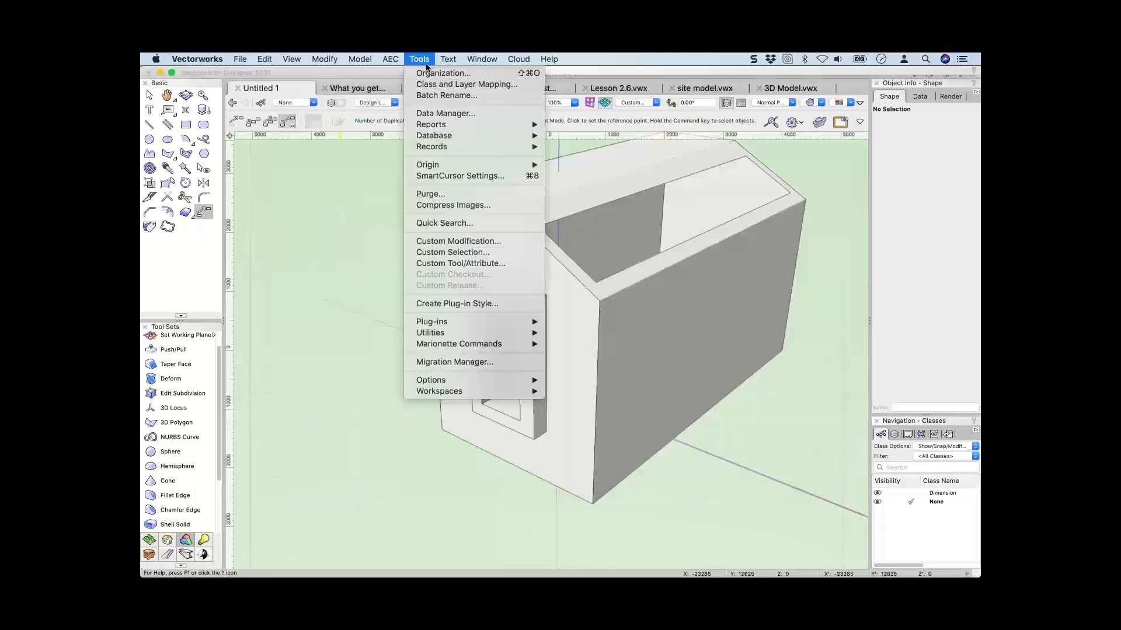
{"action": "left_click", "coordinate": [433, 225]}
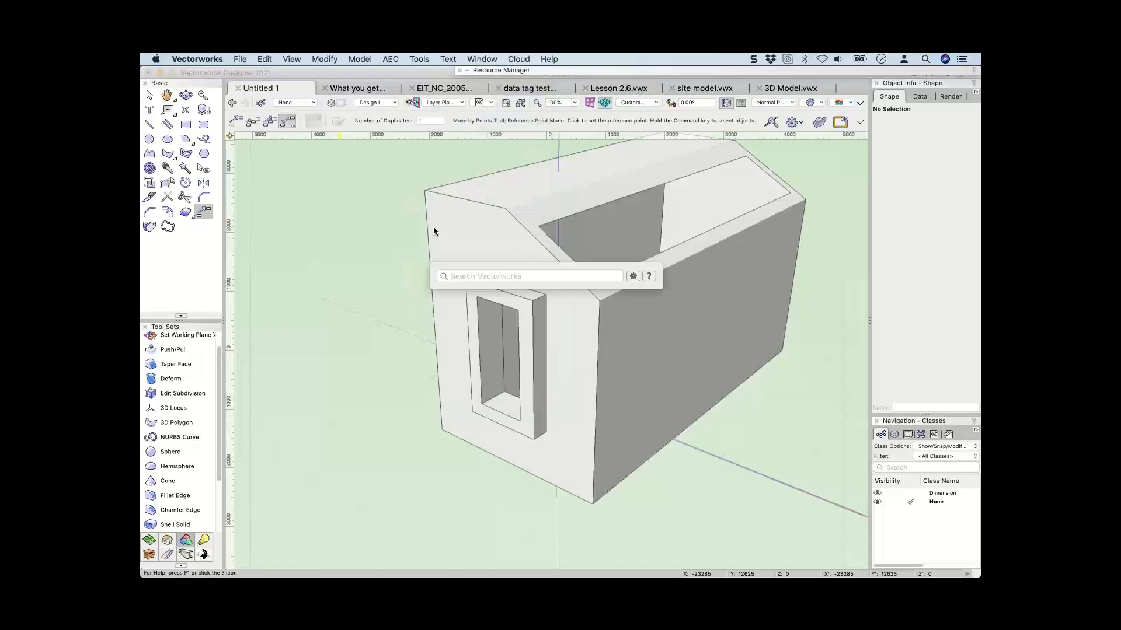
{"action": "type", "text": "wall"}
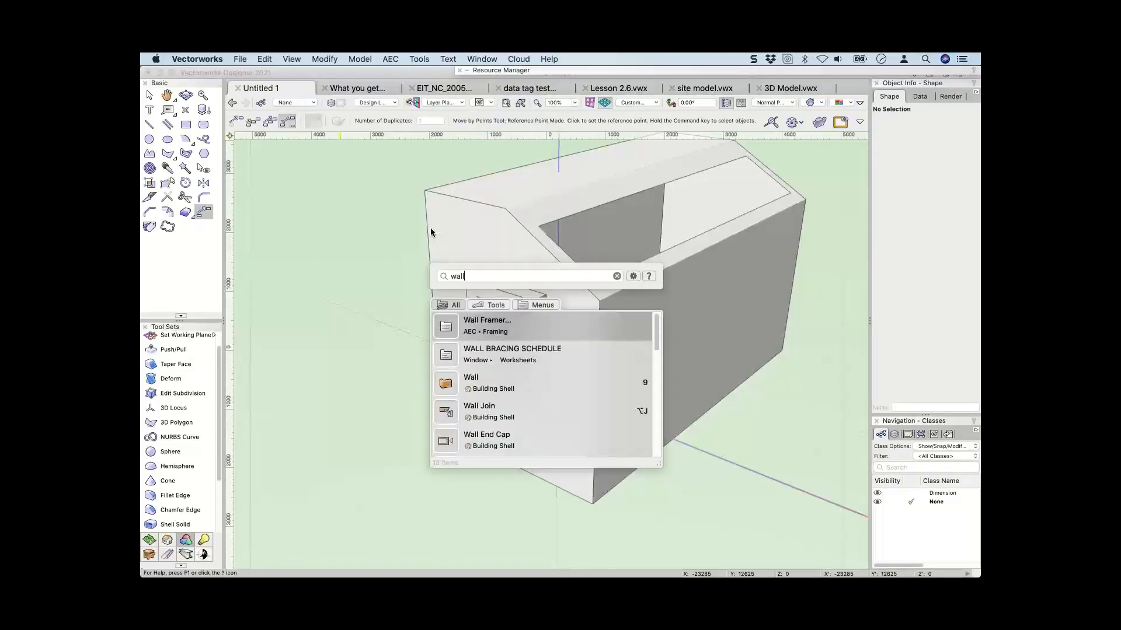
{"action": "scroll", "coordinate": [527, 347], "scroll_direction": "down", "scroll_amount": 1}
{"action": "scroll", "coordinate": [527, 344], "scroll_direction": "down", "scroll_amount": 10}
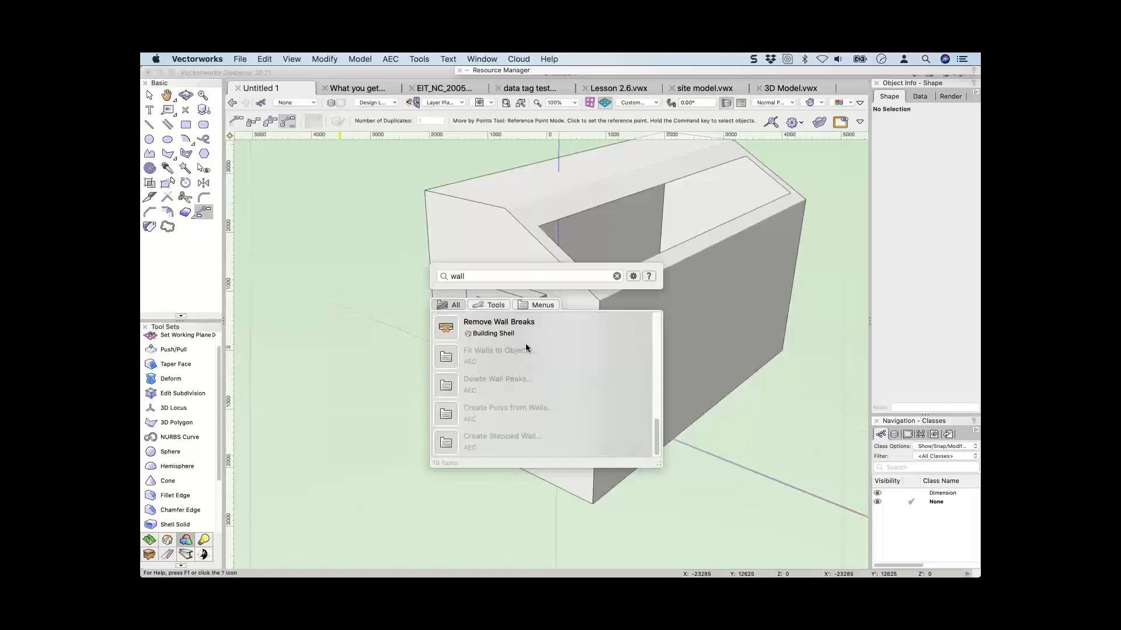
{"action": "scroll", "coordinate": [525, 343], "scroll_direction": "up", "scroll_amount": 10}
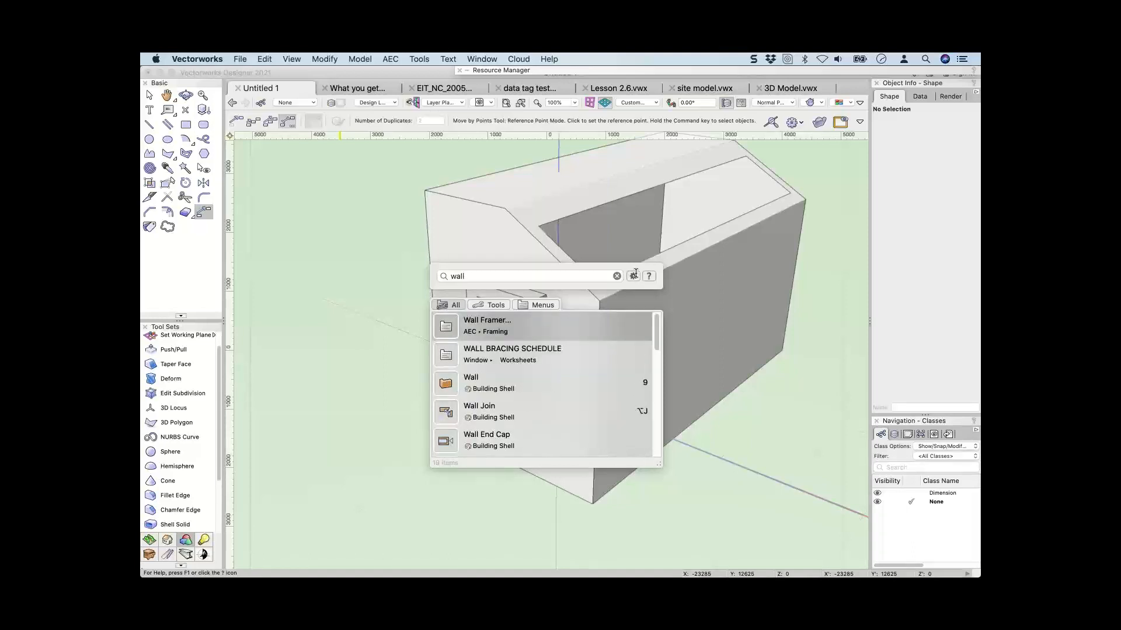
{"action": "key", "text": "Escape"}
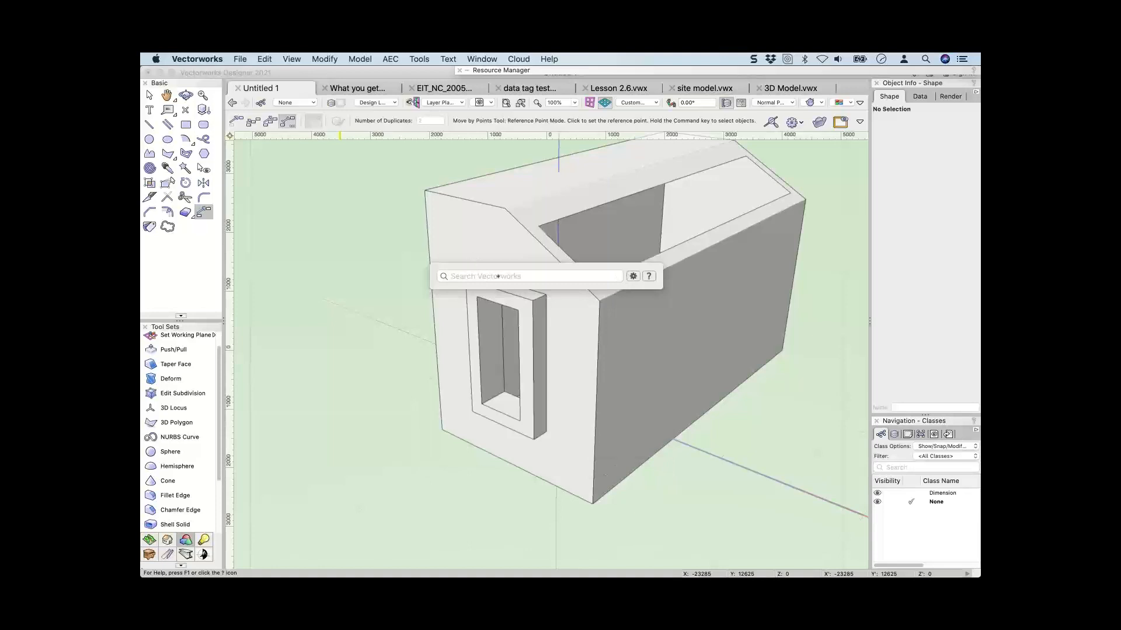
{"action": "key", "text": "Escape"}
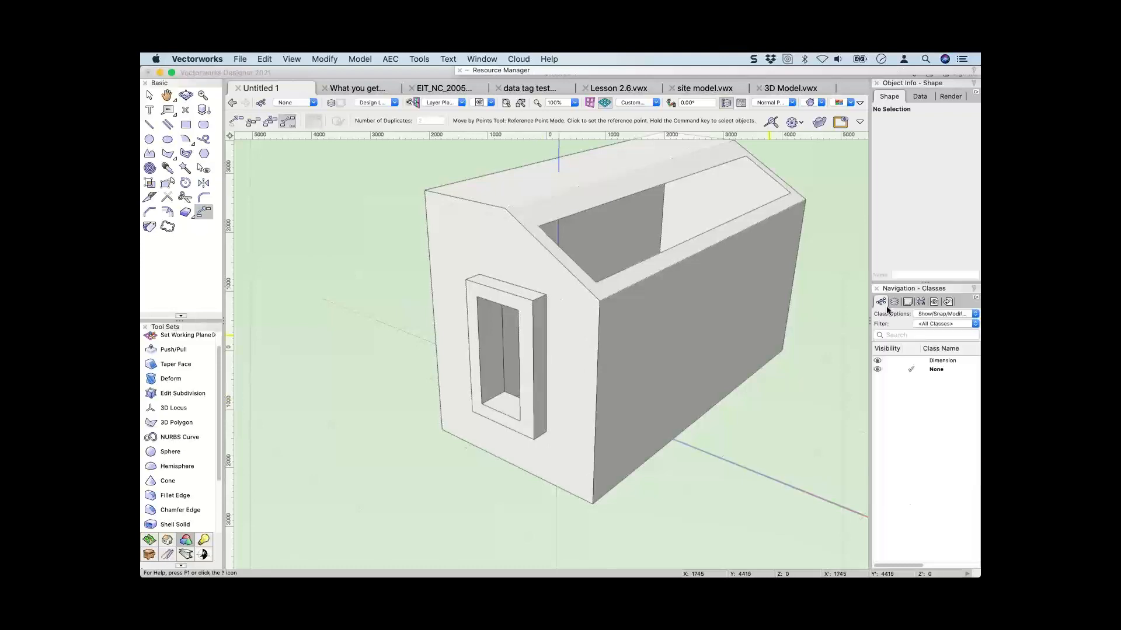
Separate Classes from the Navigation palette and view its class list beside Design Layers in the EIT_NC_200500_v2021 file.
{"action": "left_click_drag", "start_coordinate": [883, 304], "coordinate": [765, 305]}
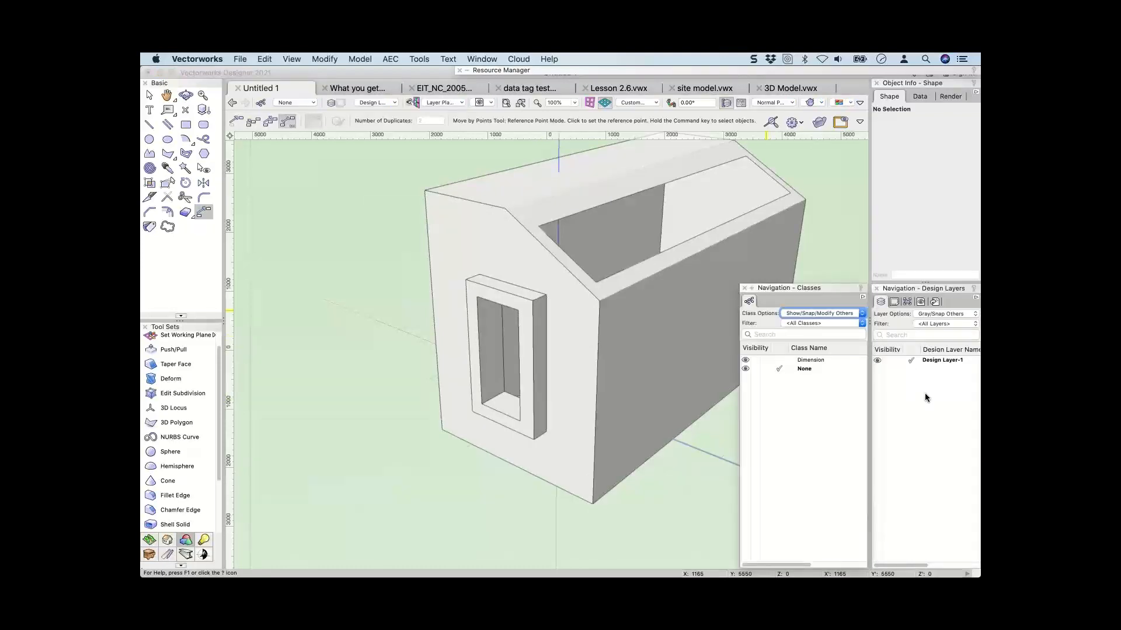
{"action": "left_click", "coordinate": [451, 87]}
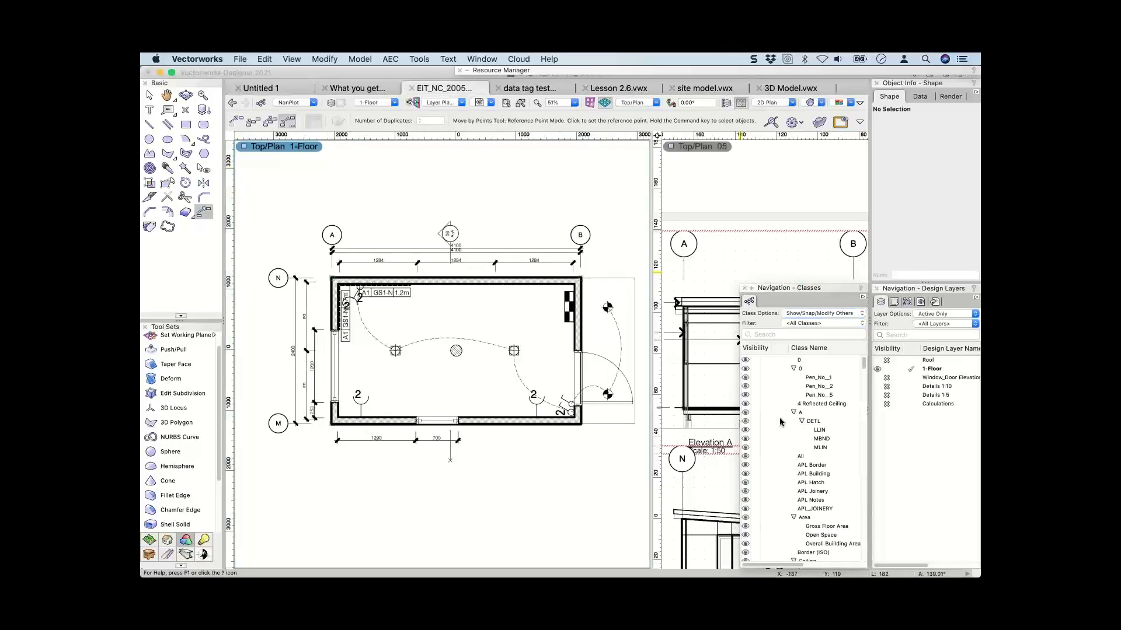
{"action": "scroll", "coordinate": [778, 422], "scroll_direction": "down", "scroll_amount": 10}
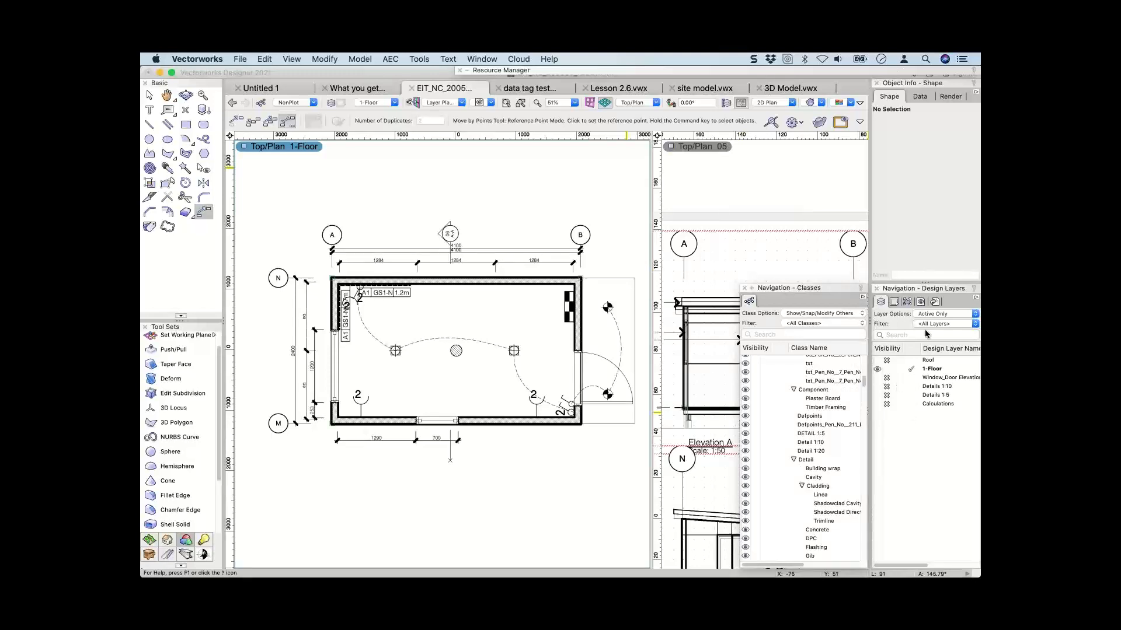
Pull References and Saved Views out of the Navigation palette and close both.
{"action": "left_click", "coordinate": [936, 303]}
{"action": "left_click_drag", "start_coordinate": [936, 302], "coordinate": [579, 289]}
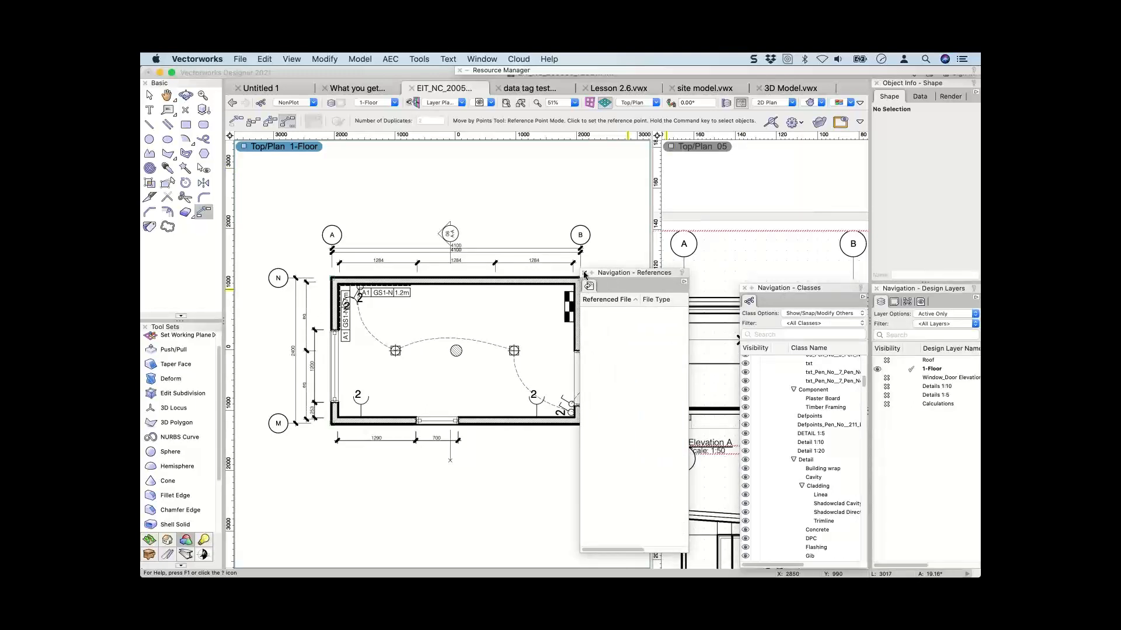
{"action": "left_click", "coordinate": [585, 273]}
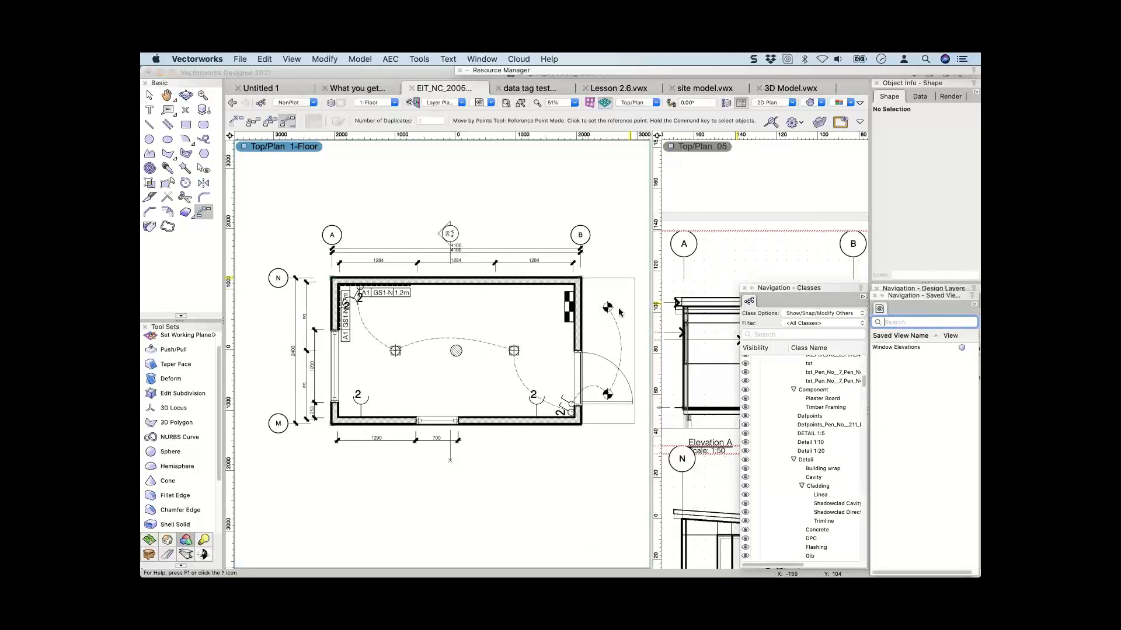
{"action": "left_click_drag", "start_coordinate": [619, 309], "coordinate": [605, 286]}
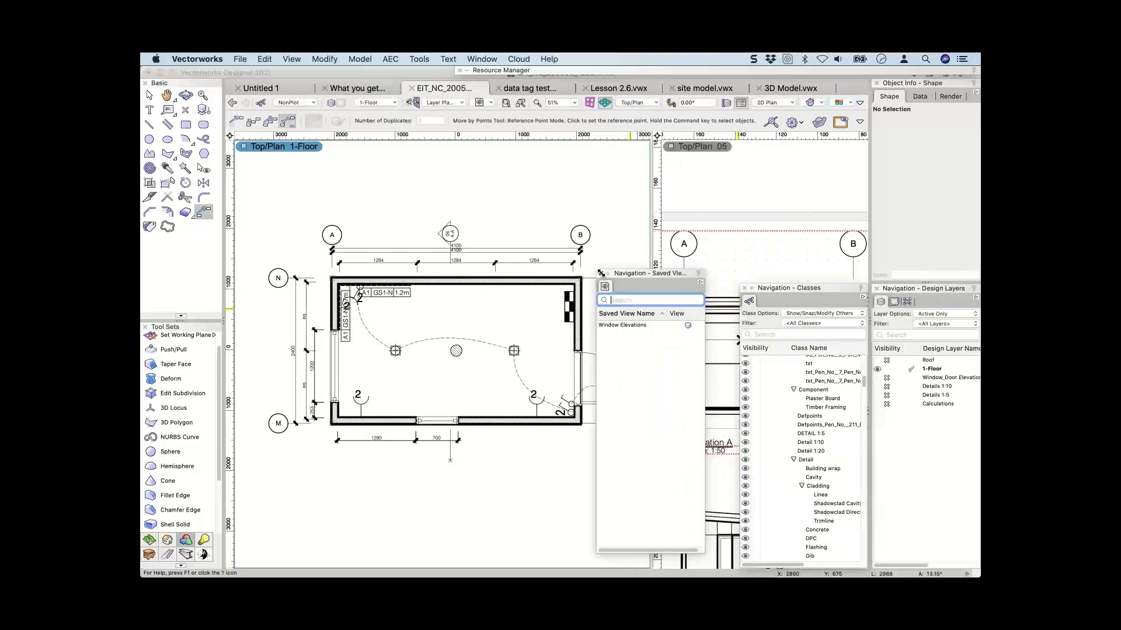
{"action": "left_click", "coordinate": [601, 274]}
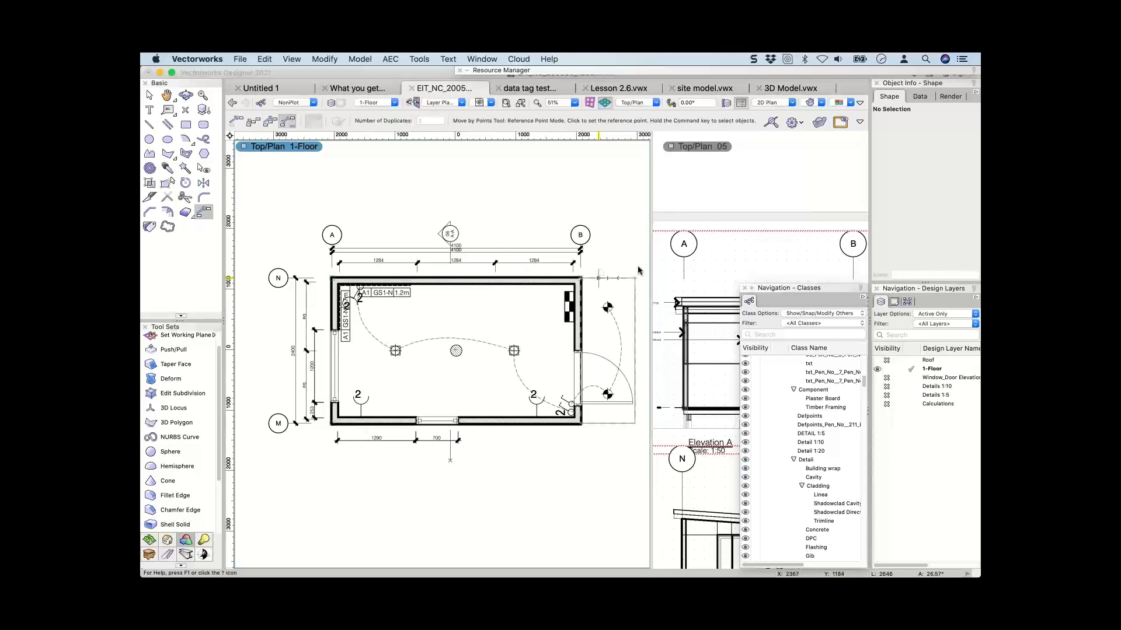
Restore the Saved Views palette, dock it back into the Navigation palette and check the list of saved views.
{"action": "left_click", "coordinate": [907, 301]}
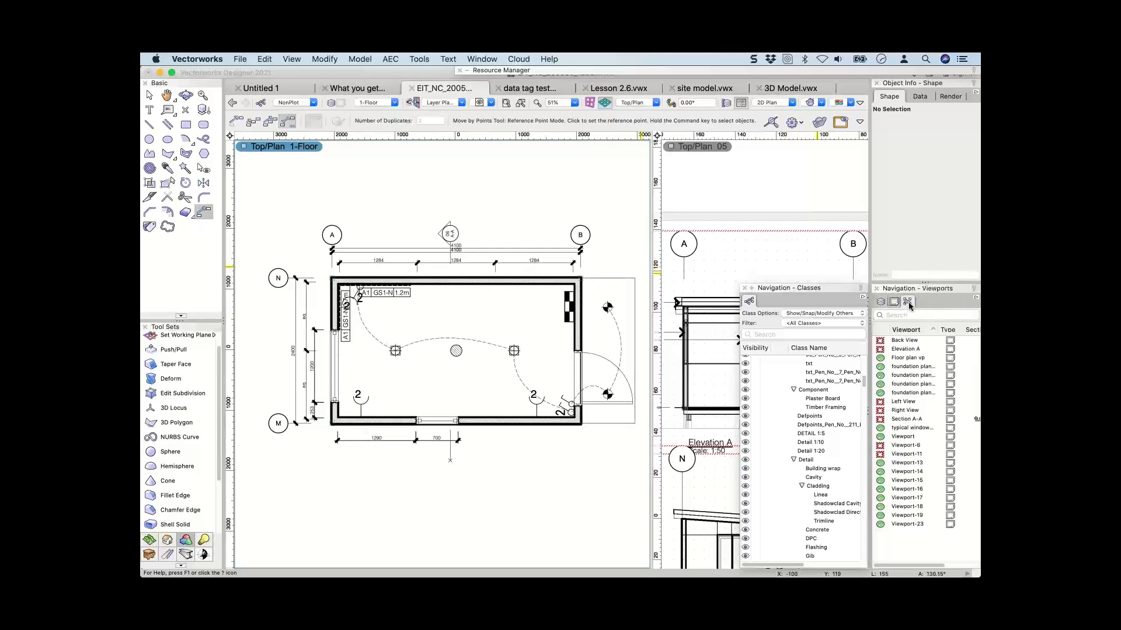
{"action": "left_click", "coordinate": [474, 58]}
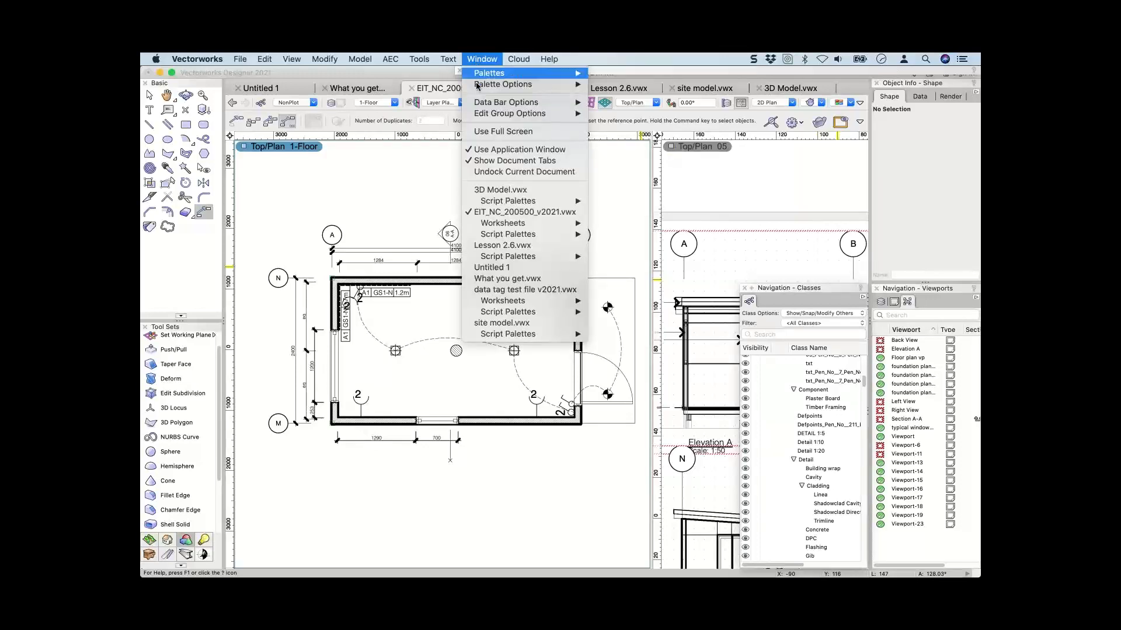
{"action": "mouse_move", "coordinate": [483, 74]}
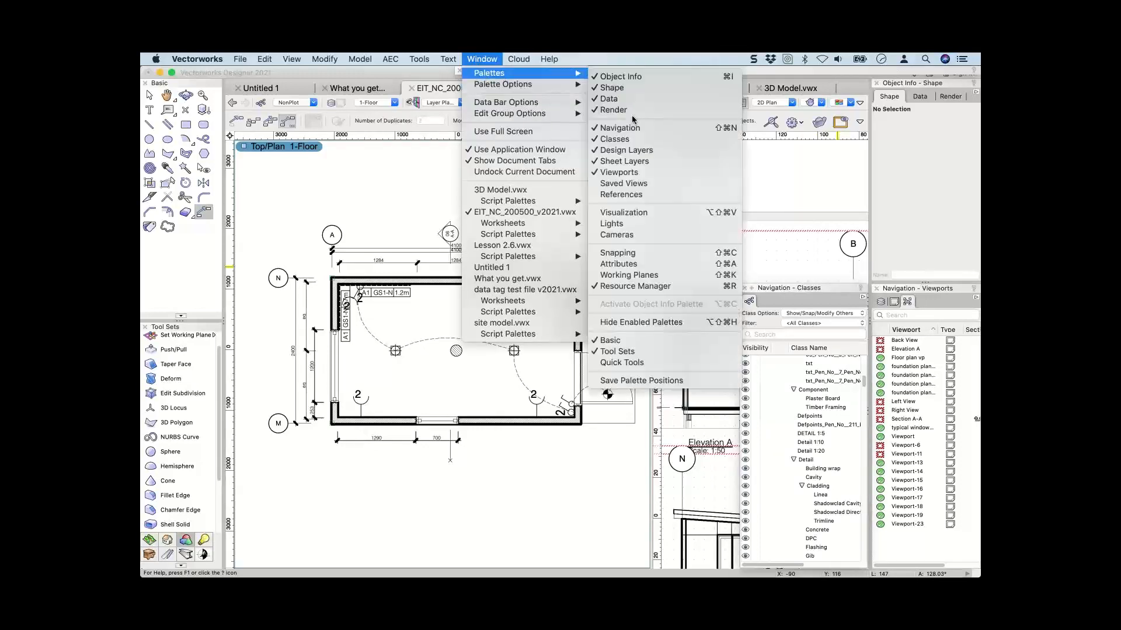
{"action": "left_click", "coordinate": [636, 185]}
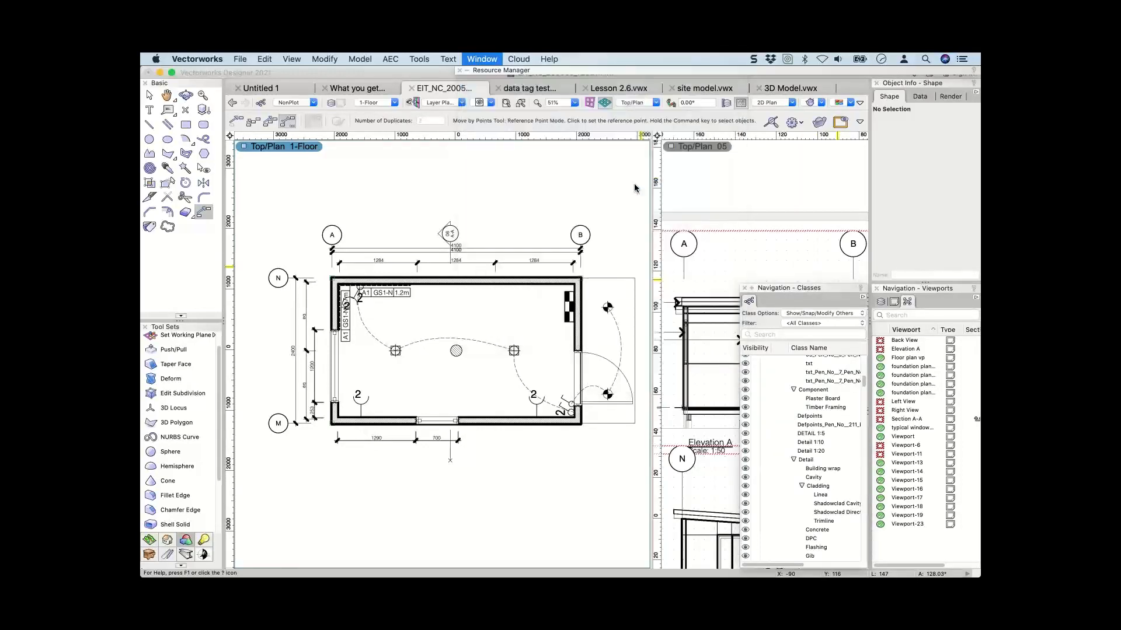
{"action": "mouse_move", "coordinate": [601, 274]}
{"action": "left_mouse_down"}
{"action": "mouse_move", "coordinate": [715, 296]}
{"action": "mouse_move", "coordinate": [923, 304]}
{"action": "left_mouse_up"}
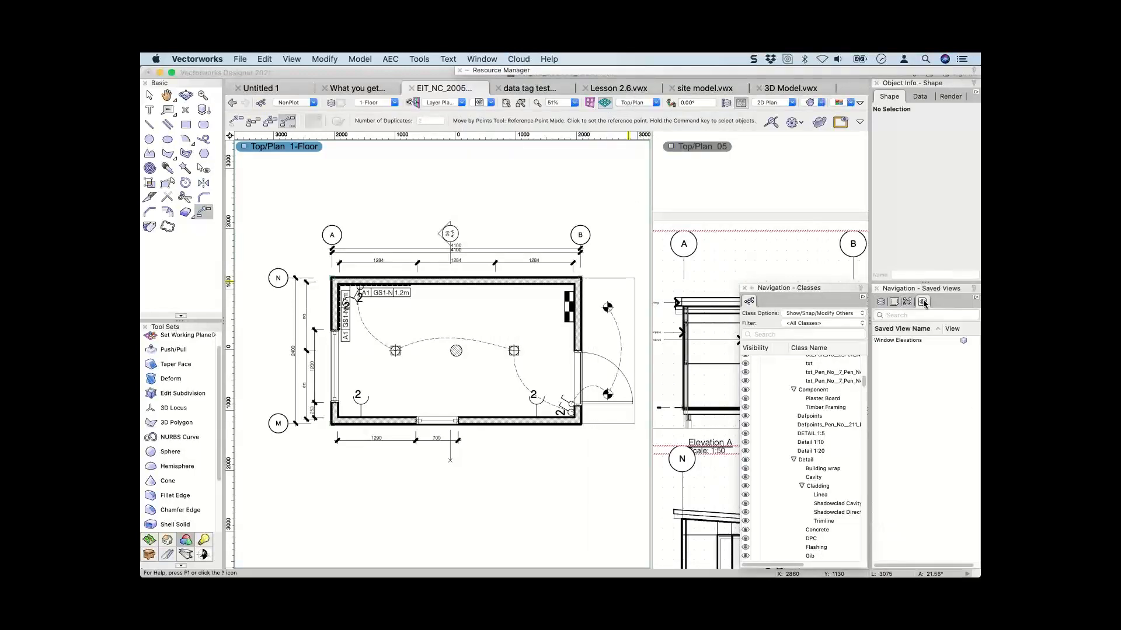
{"action": "left_click", "coordinate": [485, 104]}
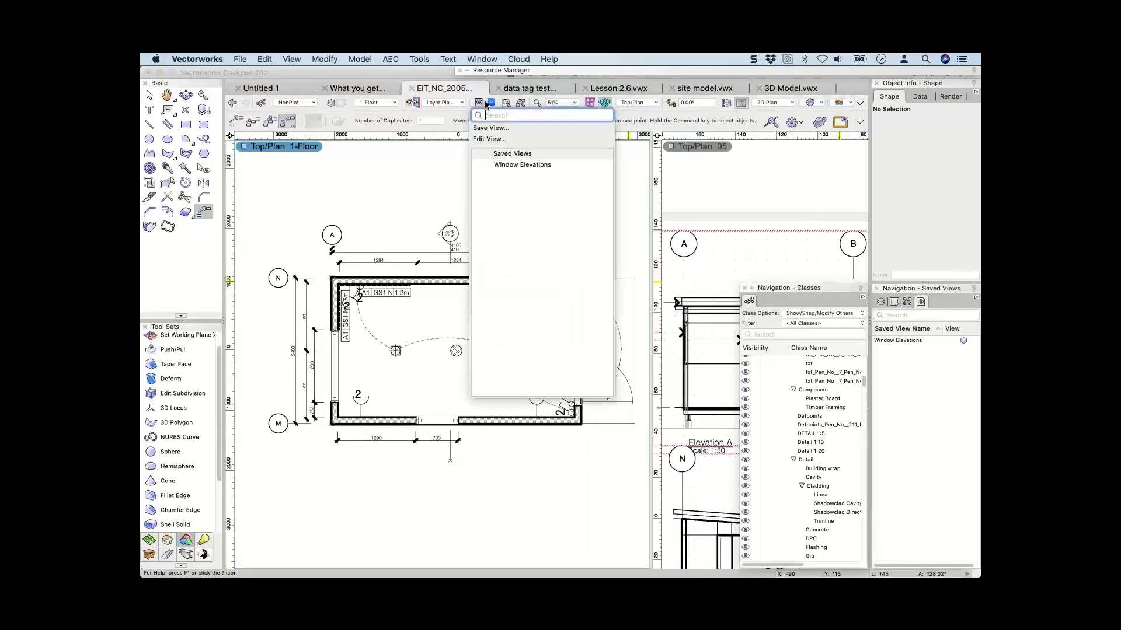
Pull Viewports out of the Navigation palette and close it.
{"action": "left_click", "coordinate": [908, 304]}
{"action": "left_click", "coordinate": [907, 302]}
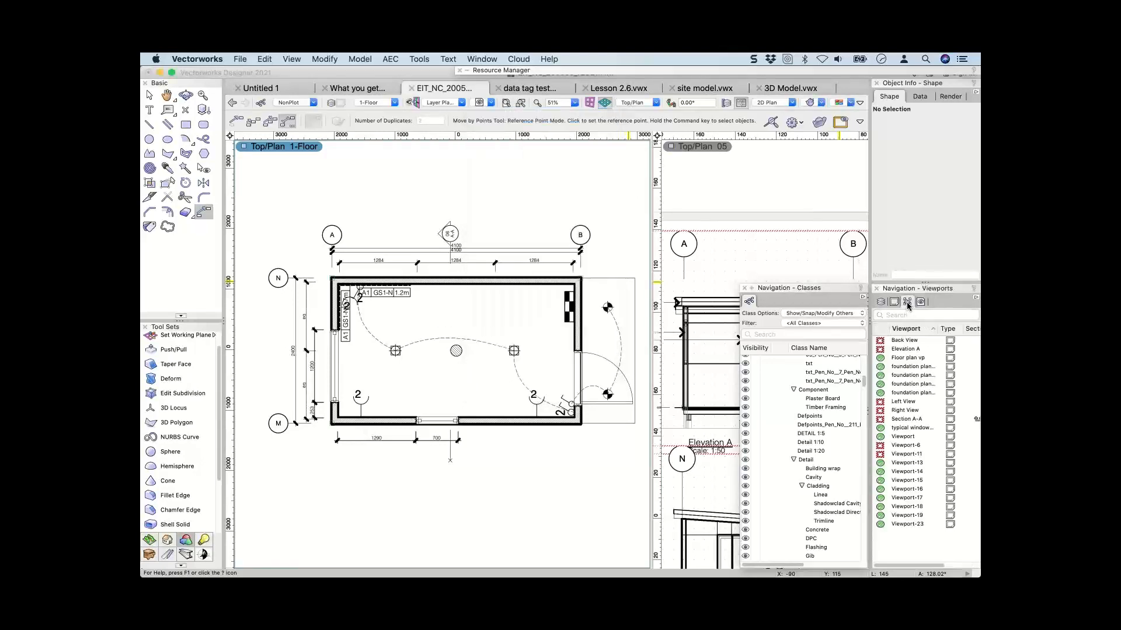
{"action": "mouse_move", "coordinate": [907, 302]}
{"action": "left_mouse_down"}
{"action": "mouse_move", "coordinate": [835, 302]}
{"action": "mouse_move", "coordinate": [561, 251]}
{"action": "mouse_move", "coordinate": [552, 235]}
{"action": "left_mouse_up"}
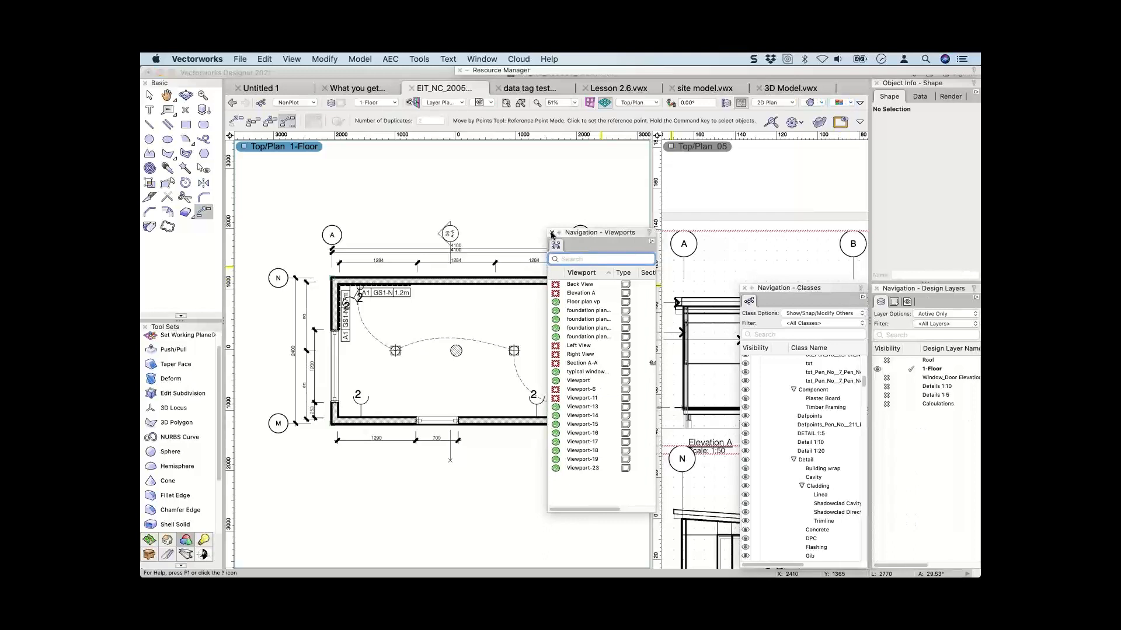
{"action": "left_click", "coordinate": [552, 233]}
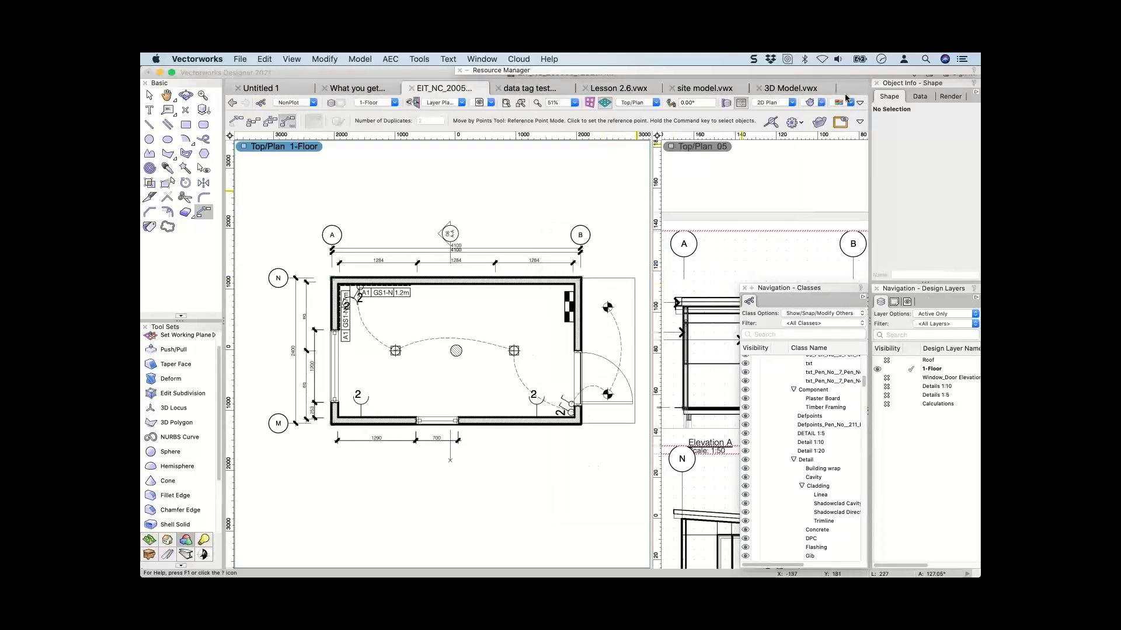
Separate Shape from Object Info to view grid line A's shape and data side by side, and dock it back.
{"action": "left_click_drag", "start_coordinate": [889, 96], "coordinate": [771, 99]}
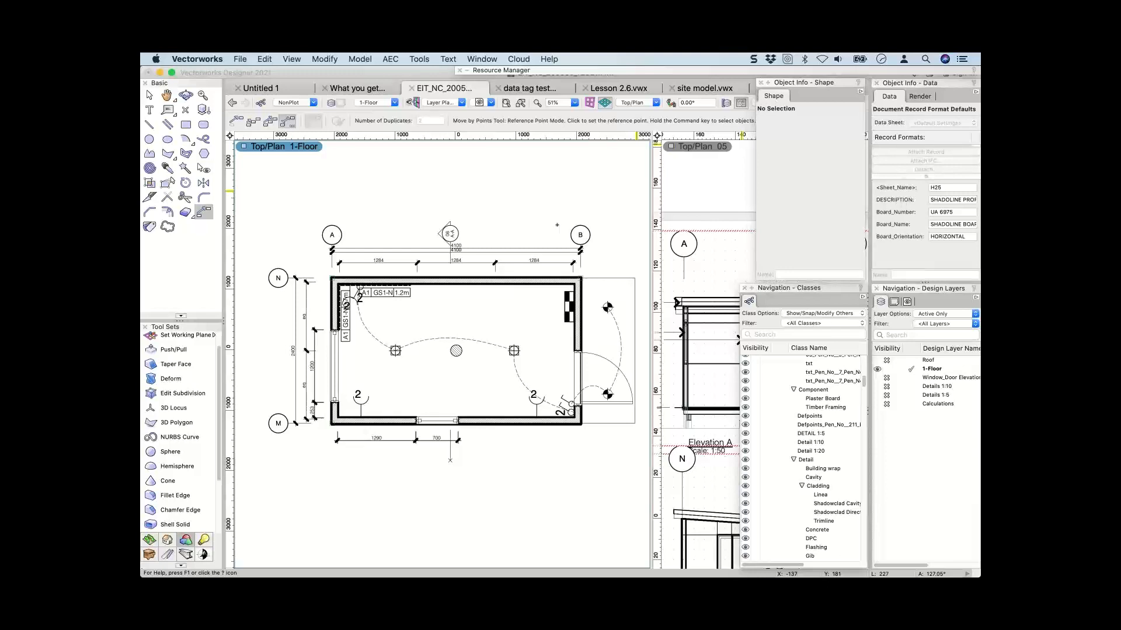
{"action": "left_click", "coordinate": [148, 95]}
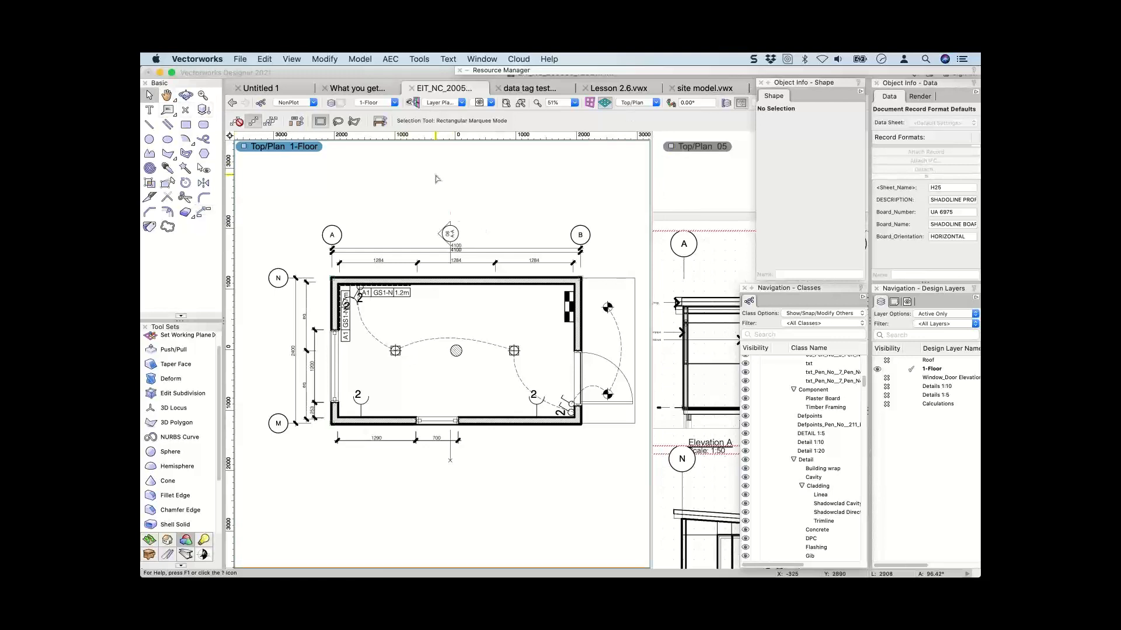
{"action": "left_click", "coordinate": [331, 235]}
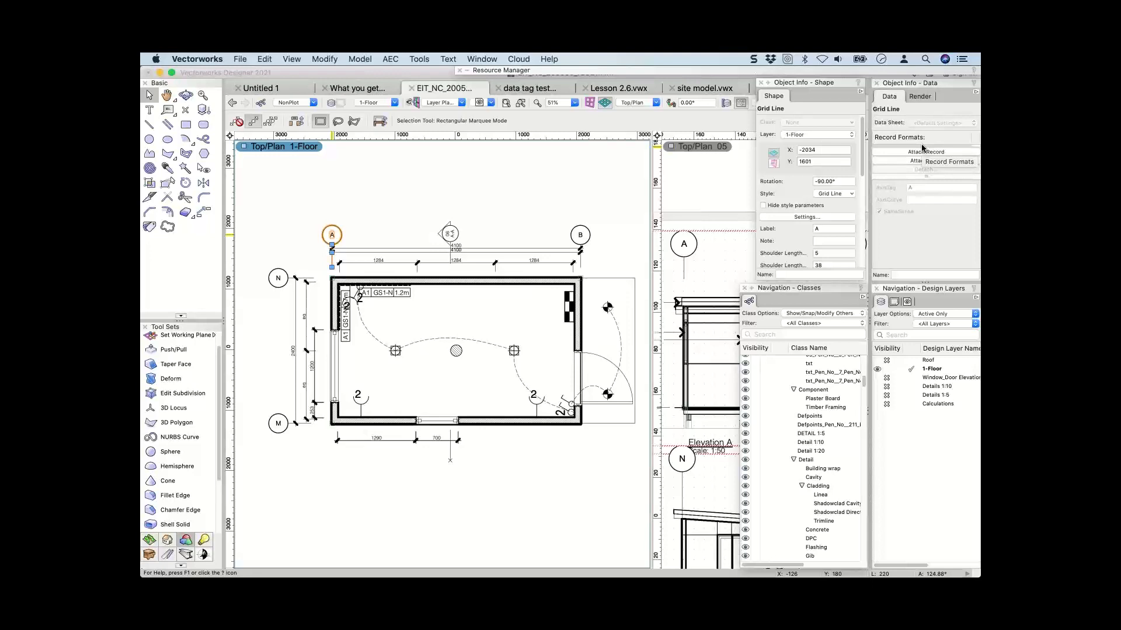
{"action": "left_click_drag", "start_coordinate": [777, 96], "coordinate": [893, 92]}
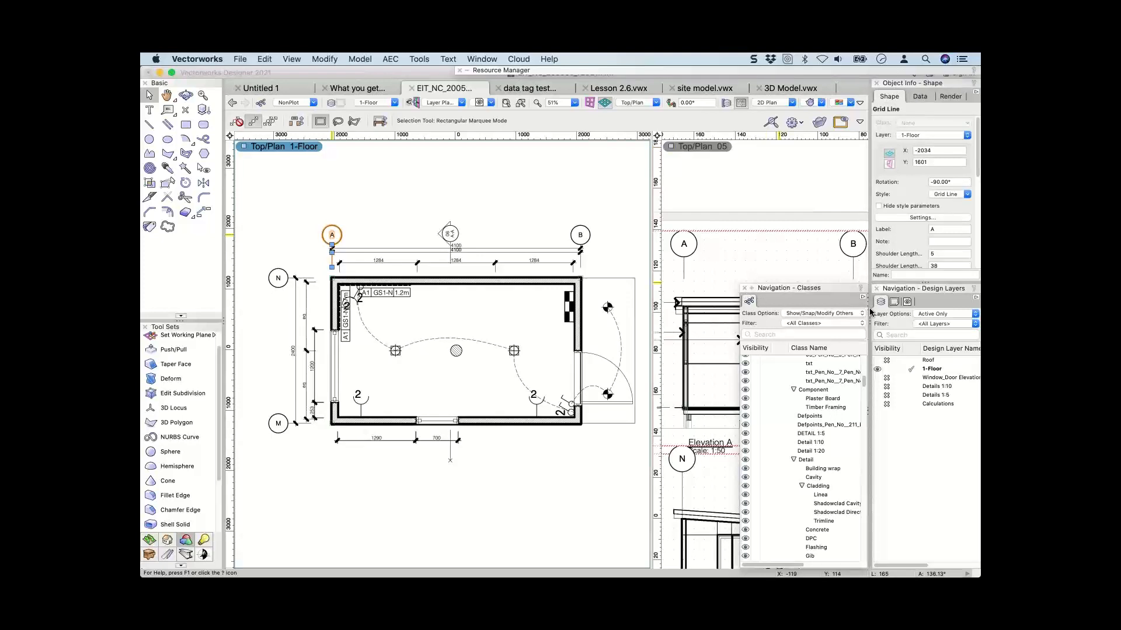
Dock Classes back into the Navigation palette and make the sheet 05 elevation view pane active.
{"action": "left_click_drag", "start_coordinate": [823, 301], "coordinate": [874, 309]}
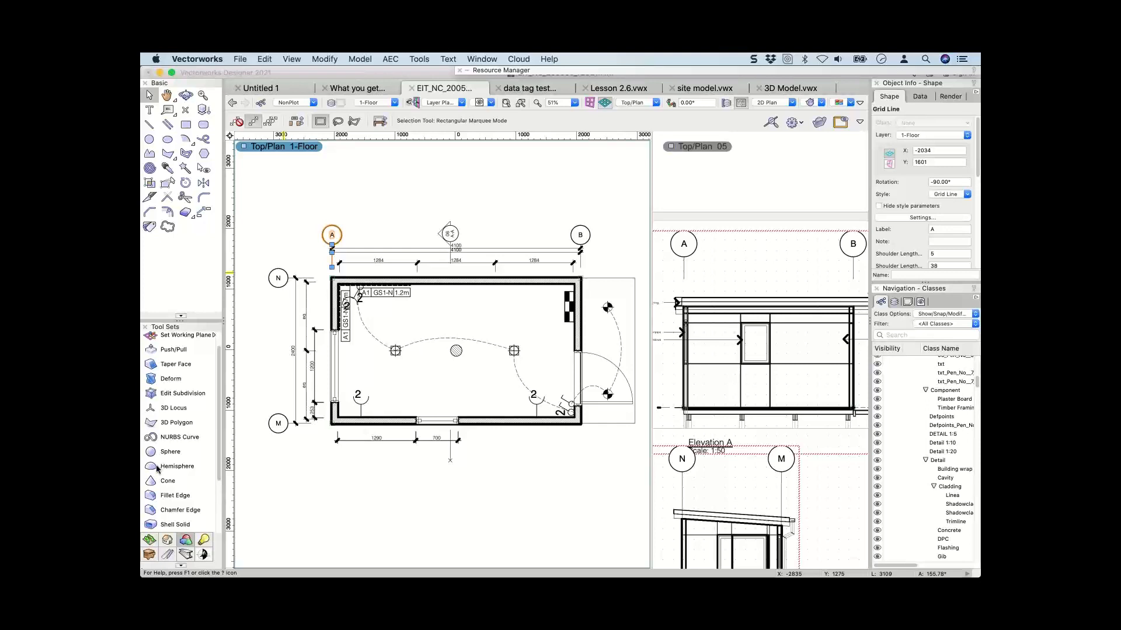
{"action": "left_click", "coordinate": [550, 346]}
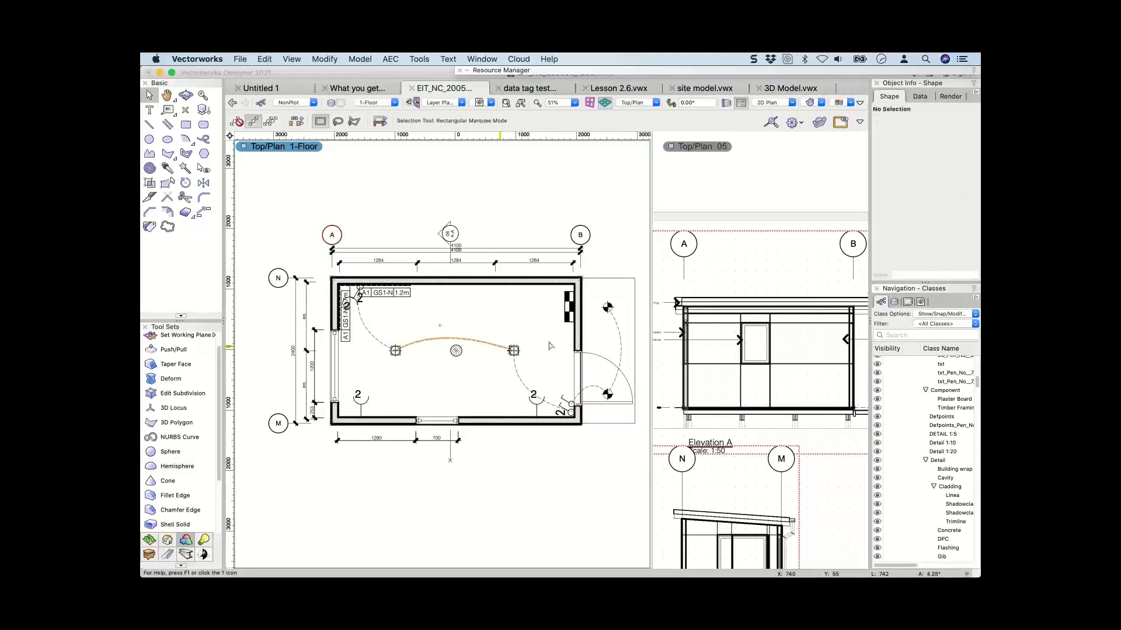
{"action": "left_click", "coordinate": [664, 311]}
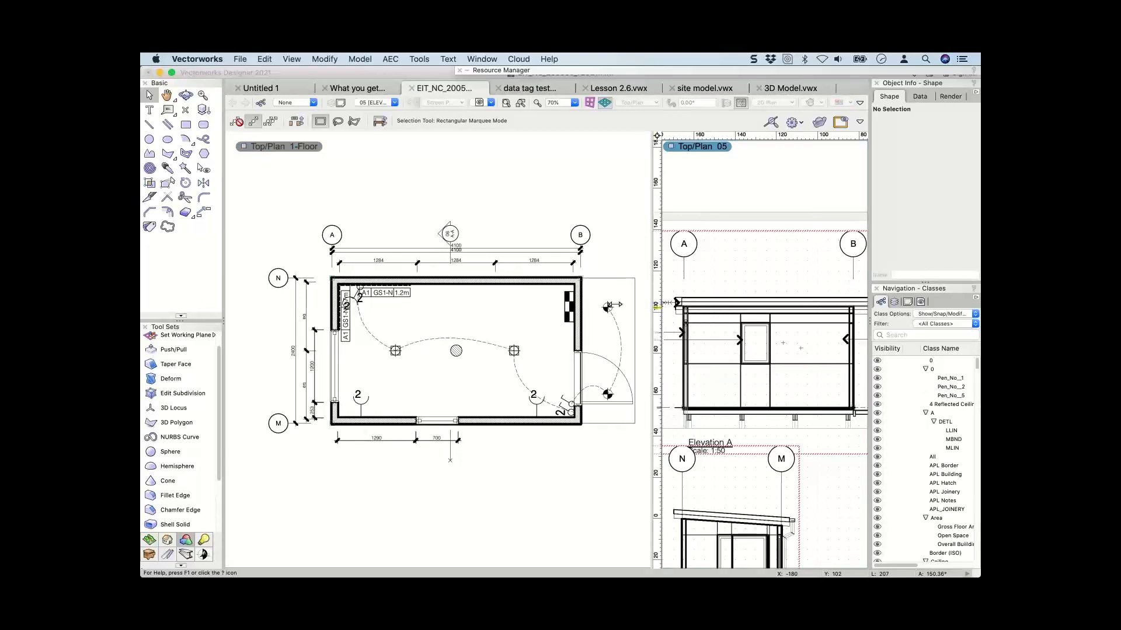
Widen the sheet 05 view pane and fit the whole elevations sheet in it, leaving that pane active.
{"action": "mouse_move", "coordinate": [616, 304]}
{"action": "left_mouse_down"}
{"action": "mouse_move", "coordinate": [598, 303]}
{"action": "mouse_move", "coordinate": [607, 302]}
{"action": "left_mouse_up"}
{"action": "key", "text": "super+4"}
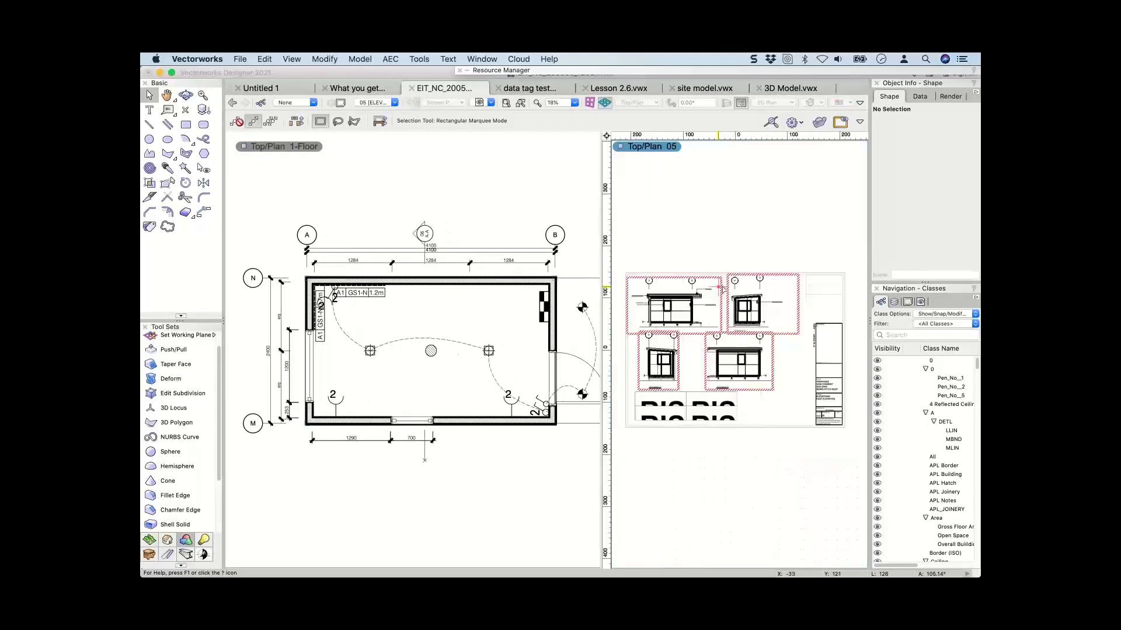
{"action": "left_click", "coordinate": [489, 321]}
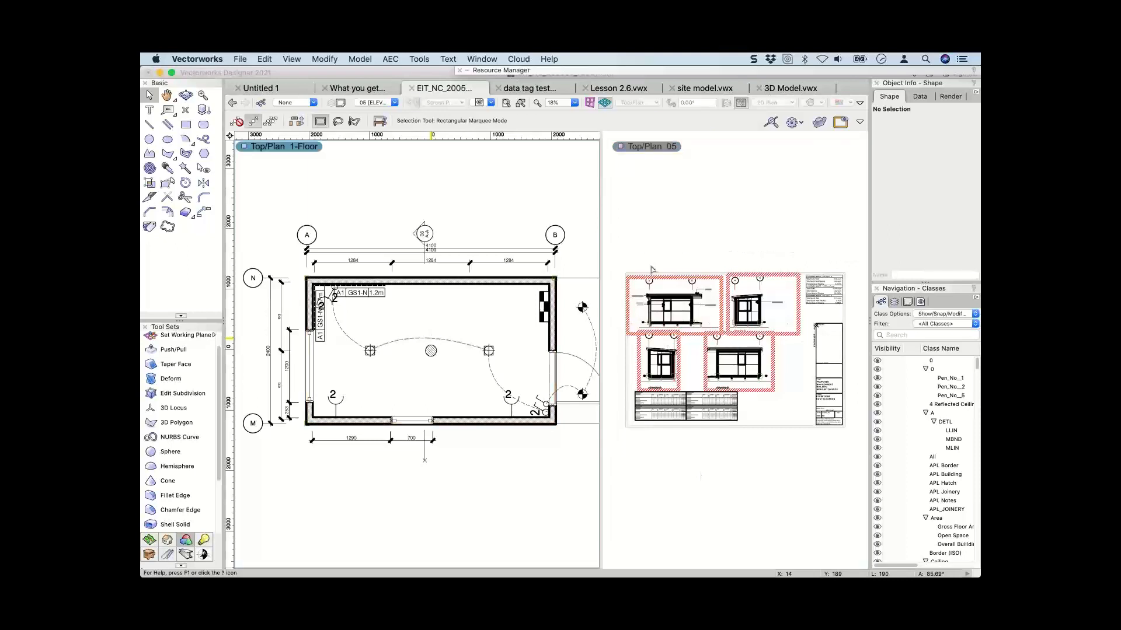
{"action": "left_click", "coordinate": [650, 192]}
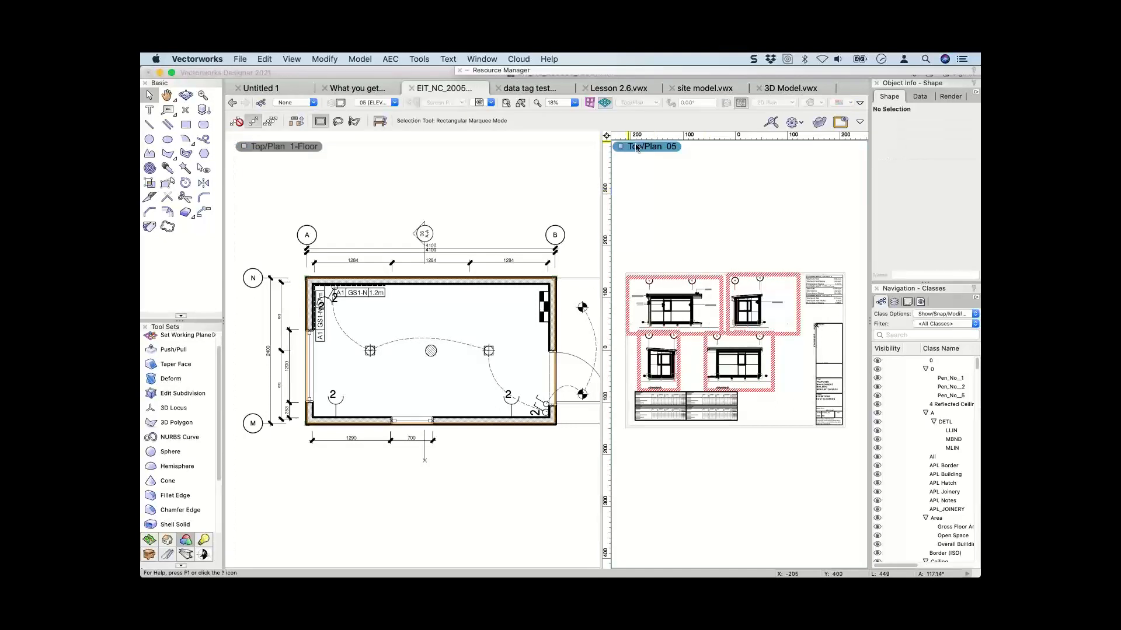
Show sheet layer 02 [FOUNDATION PLAN] in the active pane and return to a single view pane.
{"action": "left_click", "coordinate": [390, 104]}
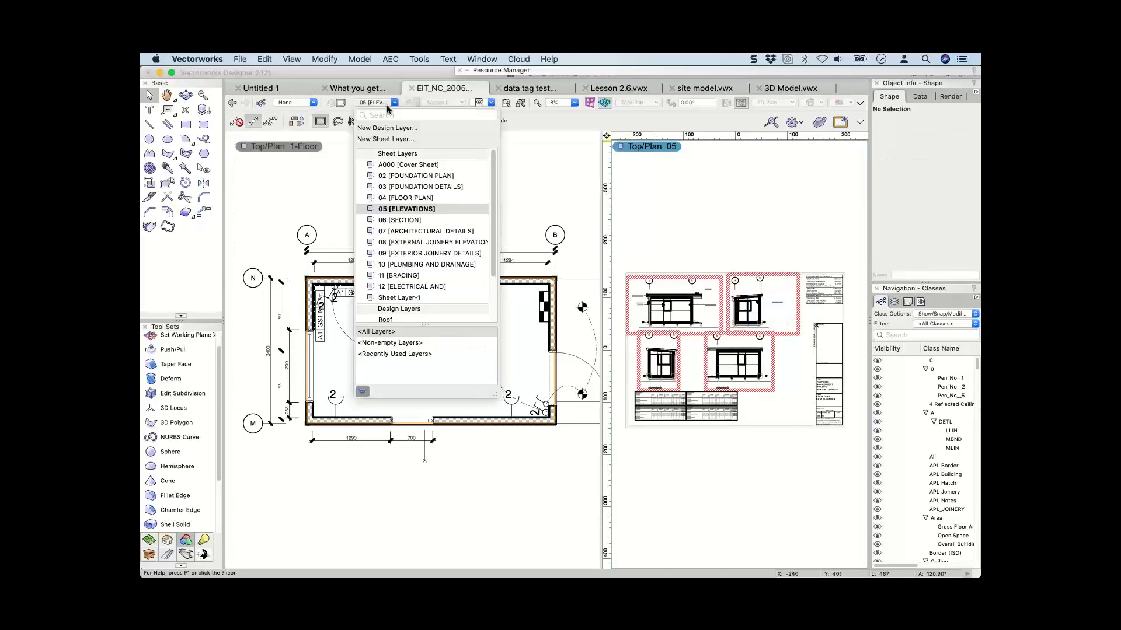
{"action": "left_click", "coordinate": [425, 178]}
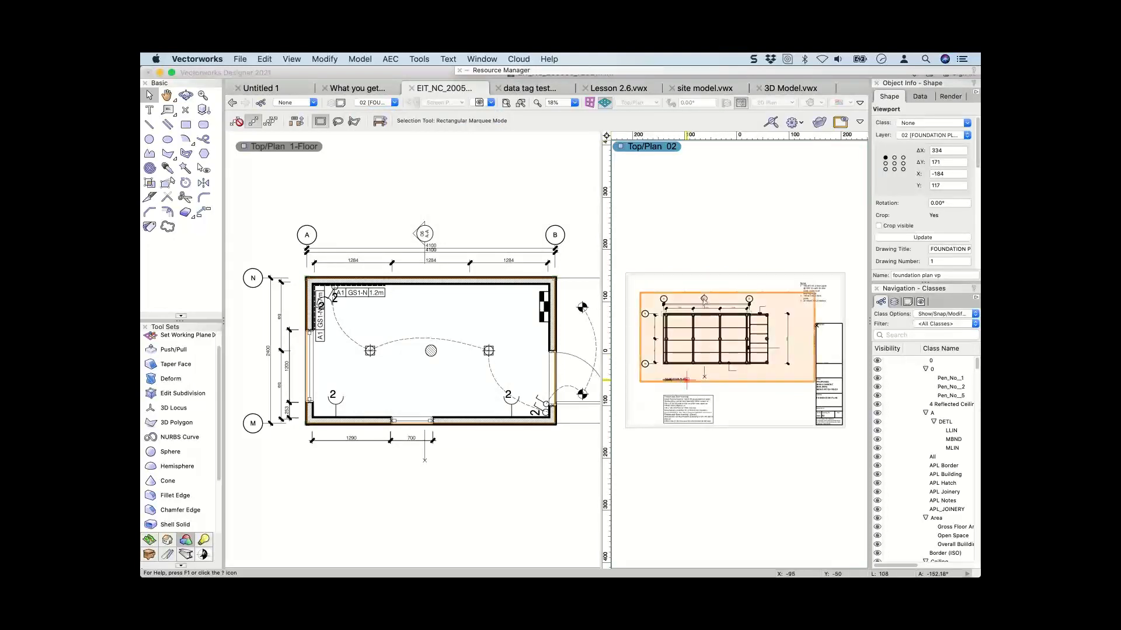
{"action": "left_click", "coordinate": [705, 272]}
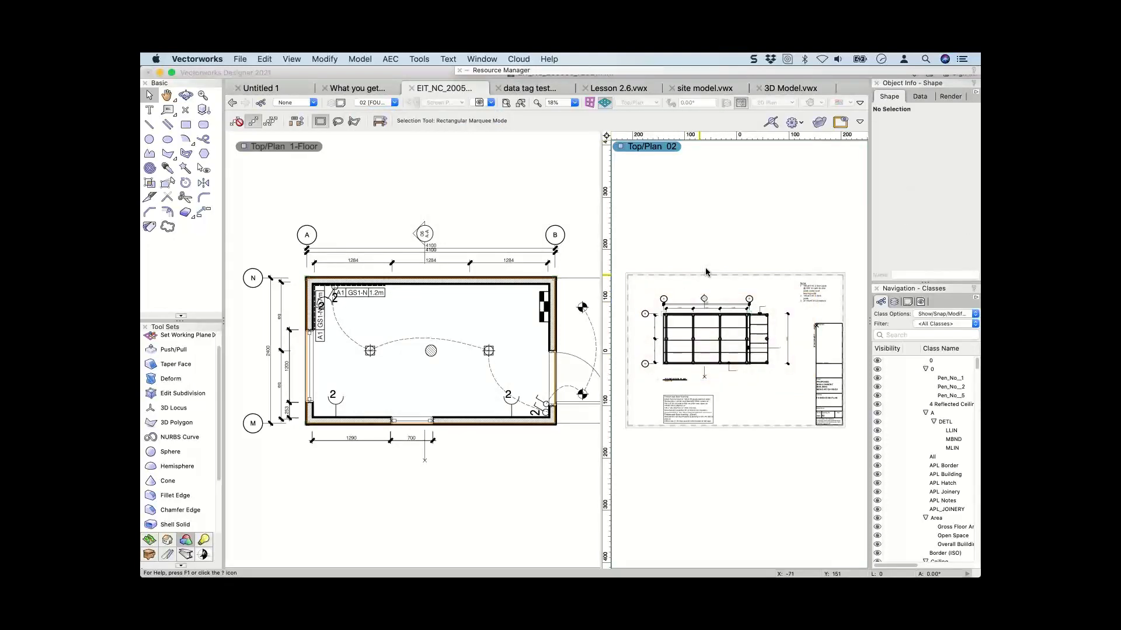
{"action": "key", "text": "m"}
Enter the foundation plan viewport's annotations and delete its existing FOUNDATION PLAN drawing label.
{"action": "scroll", "coordinate": [490, 383], "scroll_direction": "up", "scroll_amount": 5}
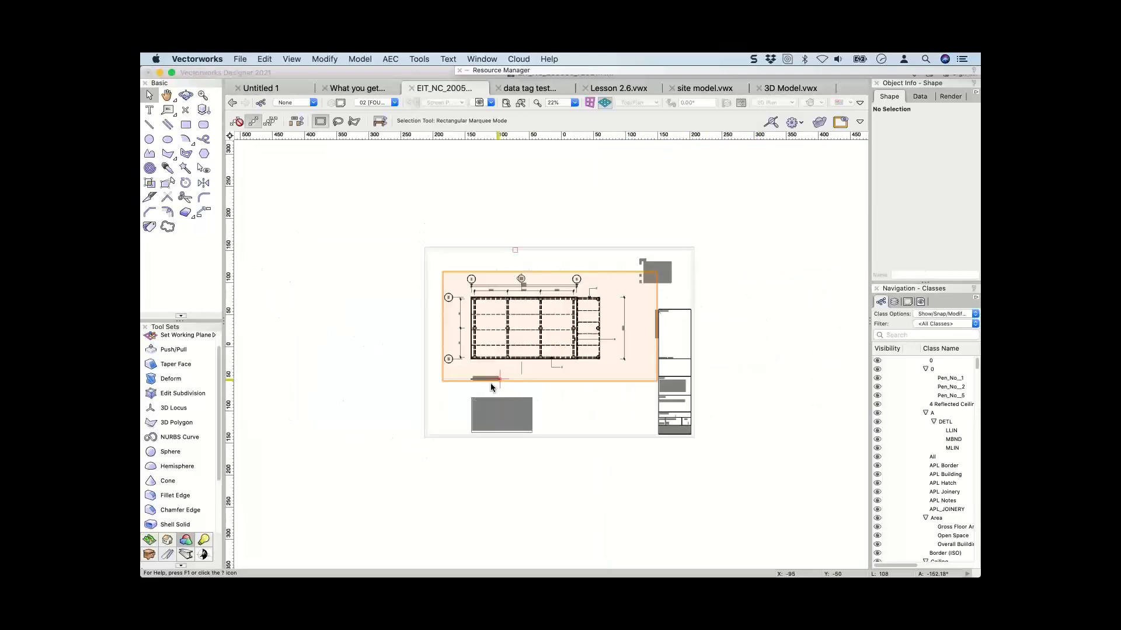
{"action": "scroll", "coordinate": [491, 385], "scroll_direction": "up", "scroll_amount": 3}
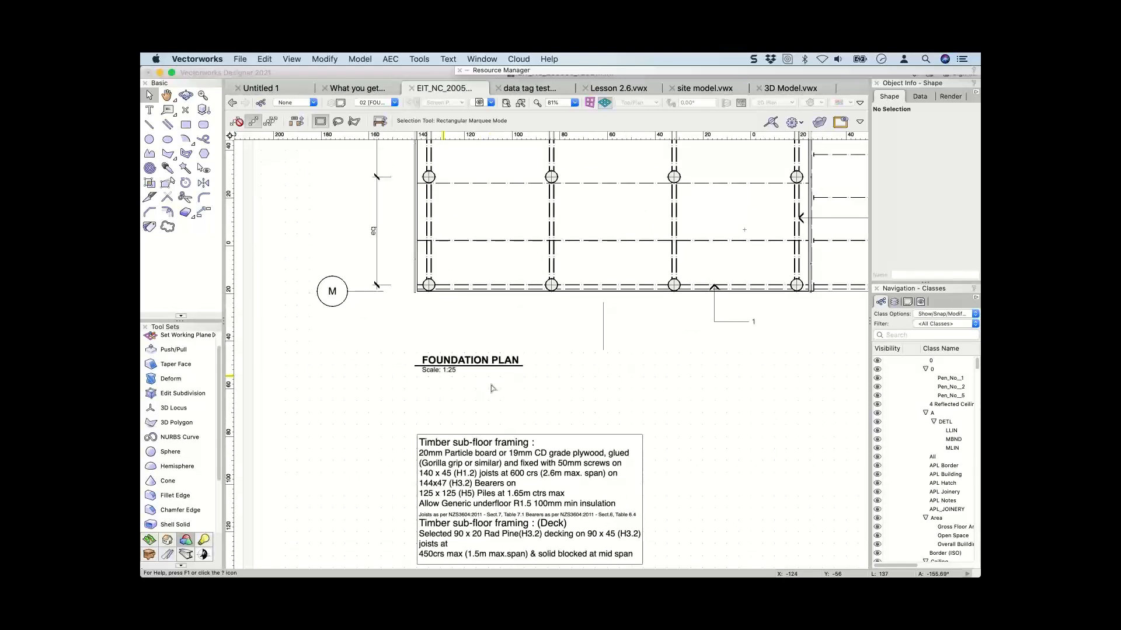
{"action": "double_click", "coordinate": [491, 388]}
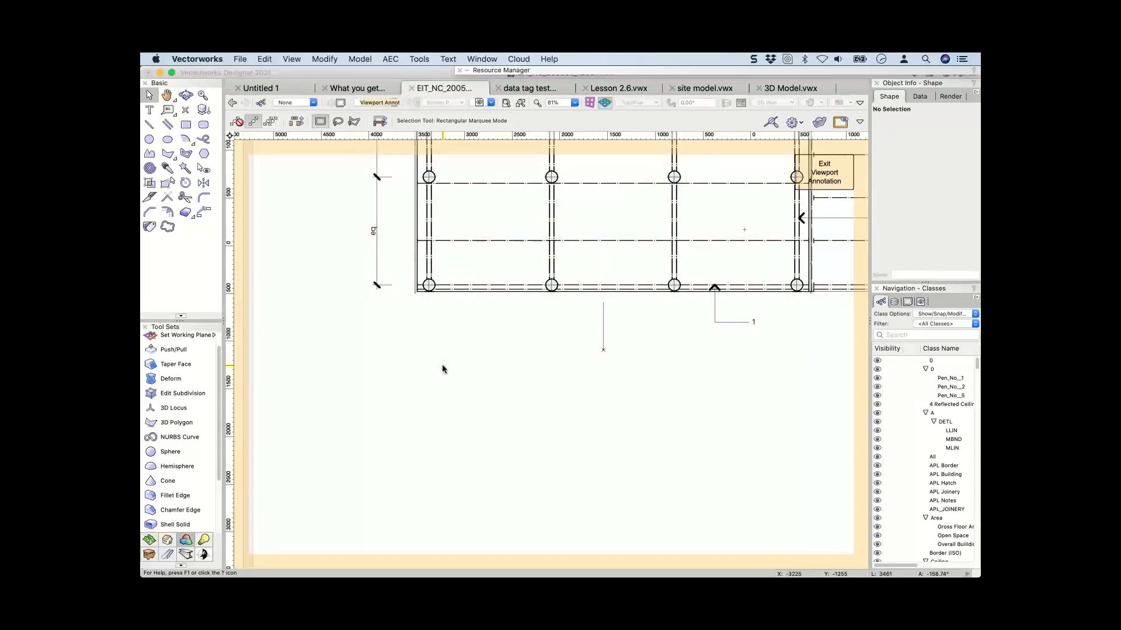
{"action": "left_click", "coordinate": [450, 367]}
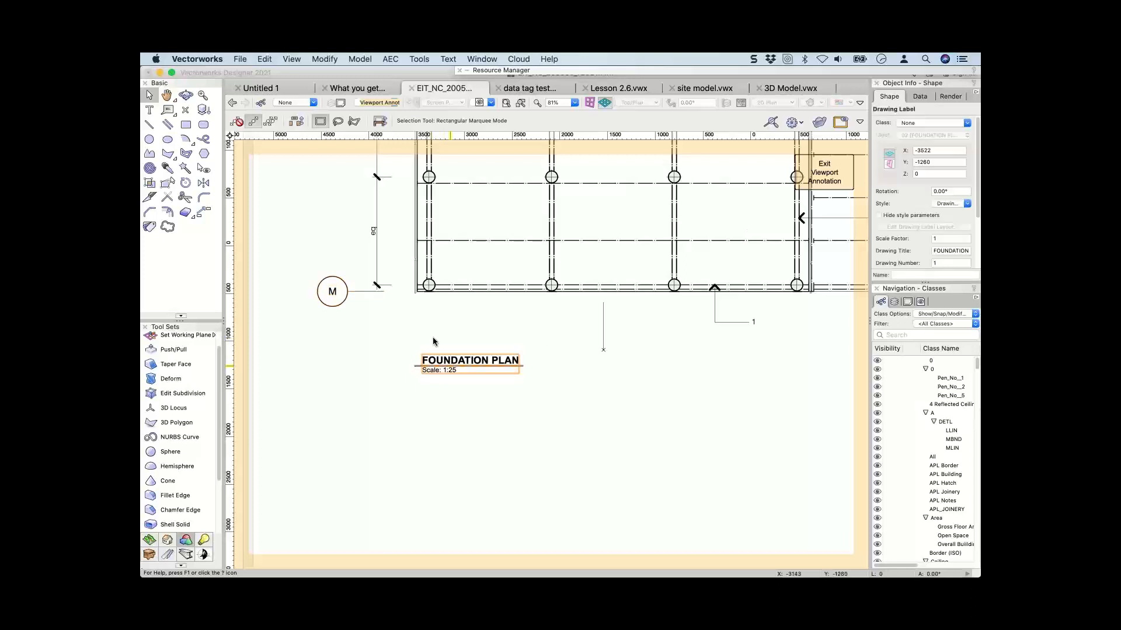
{"action": "key", "text": "Delete"}
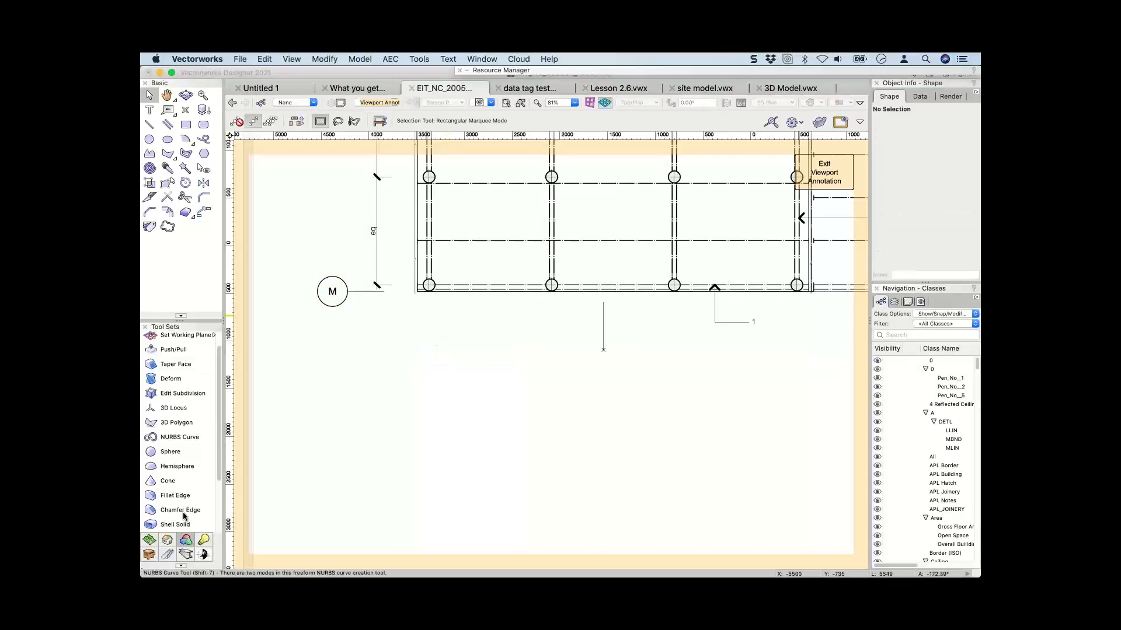
Start the Drawing Label tool with the library style "Drawing Label - Dwg No. Sht No. - Back Ref." from Drawing Label.vwx.
{"action": "left_click", "coordinate": [168, 554]}
{"action": "scroll", "coordinate": [165, 451], "scroll_direction": "down", "scroll_amount": 4}
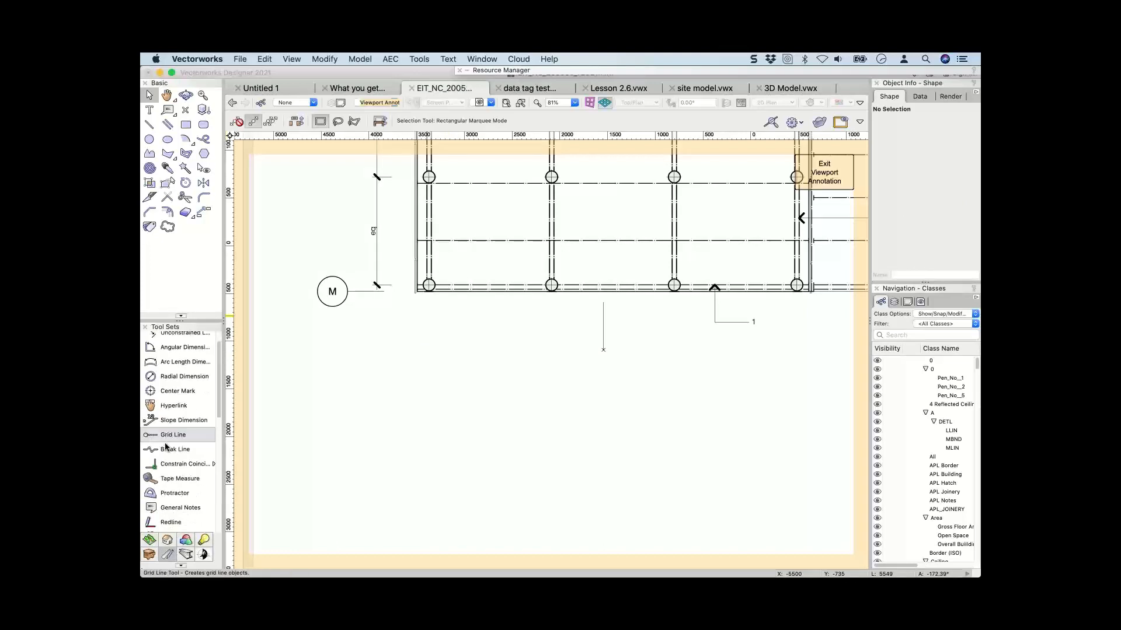
{"action": "scroll", "coordinate": [166, 450], "scroll_direction": "down", "scroll_amount": 3}
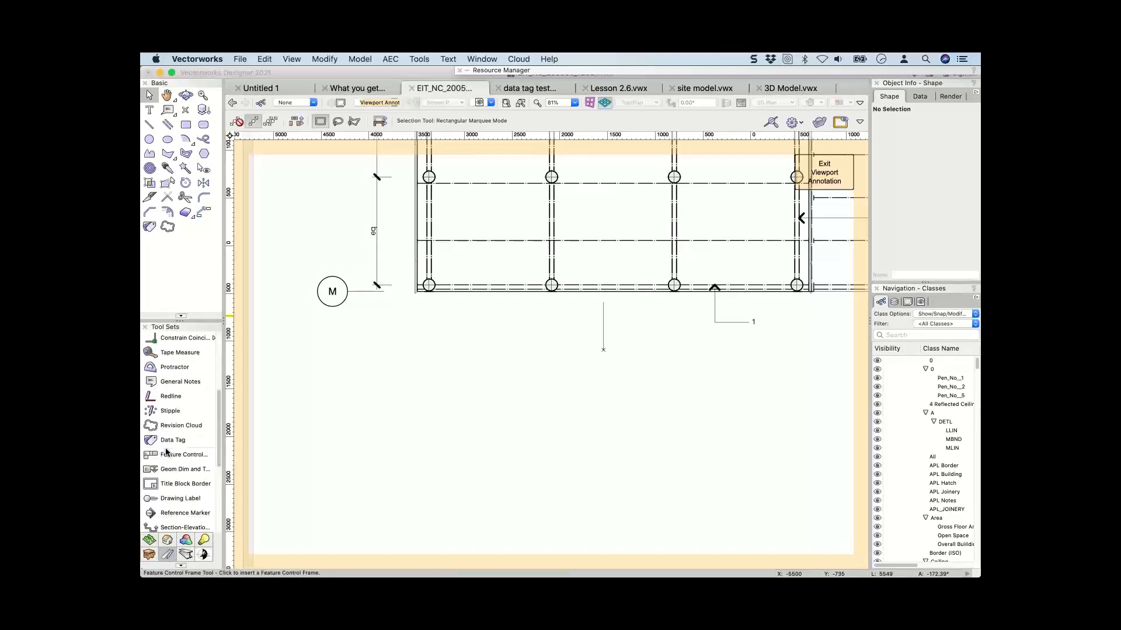
{"action": "left_click", "coordinate": [174, 477]}
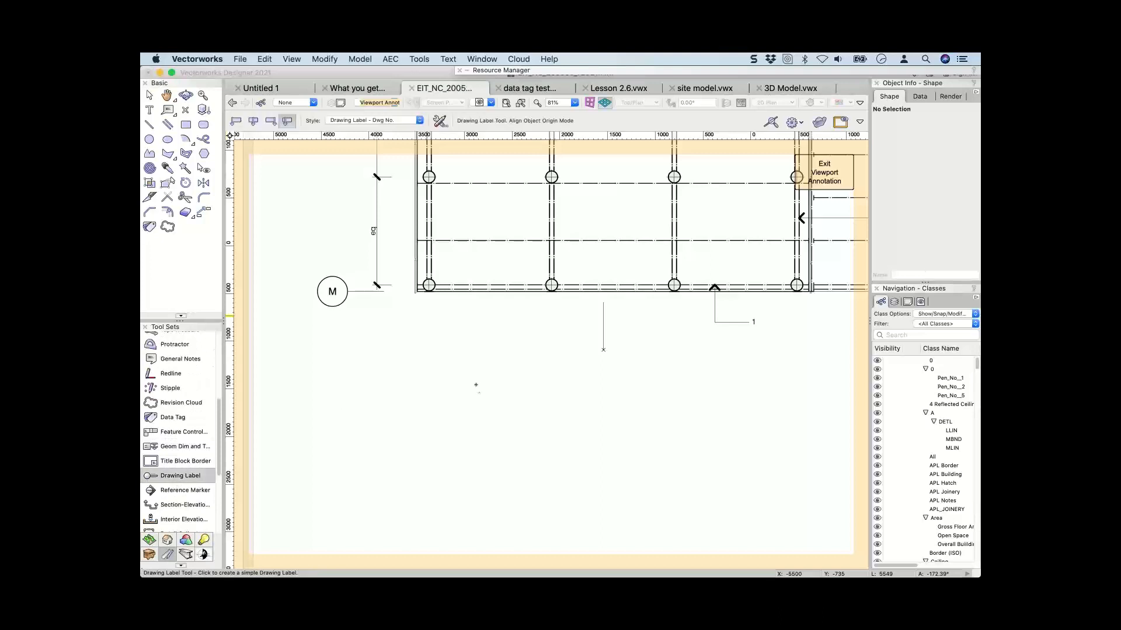
{"action": "left_click", "coordinate": [411, 123]}
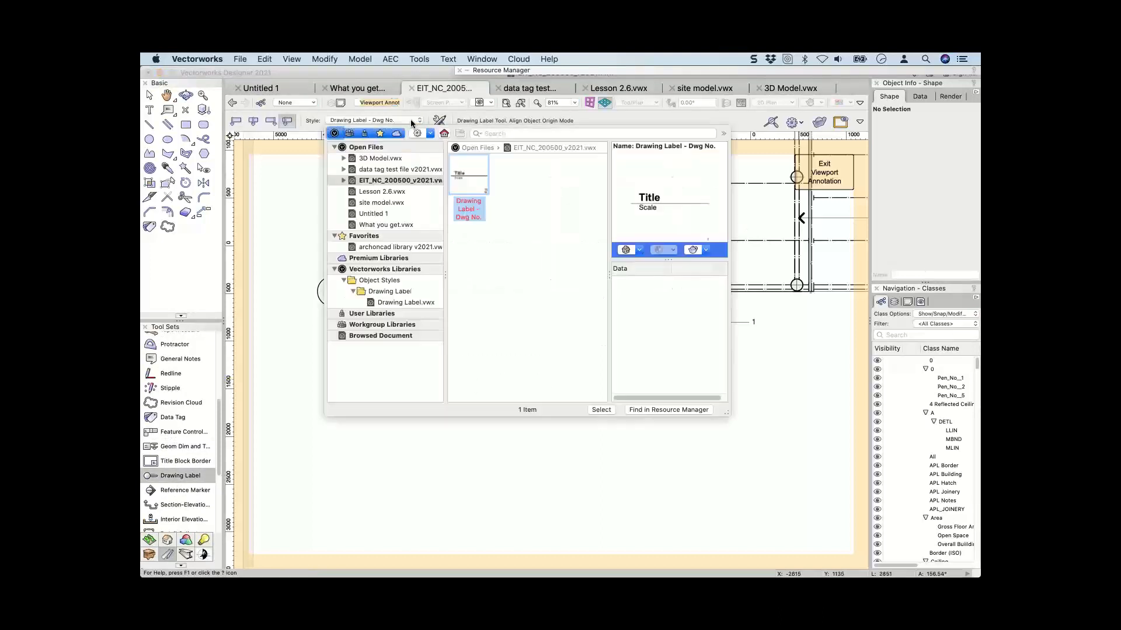
{"action": "left_click", "coordinate": [410, 123]}
{"action": "left_click", "coordinate": [411, 121]}
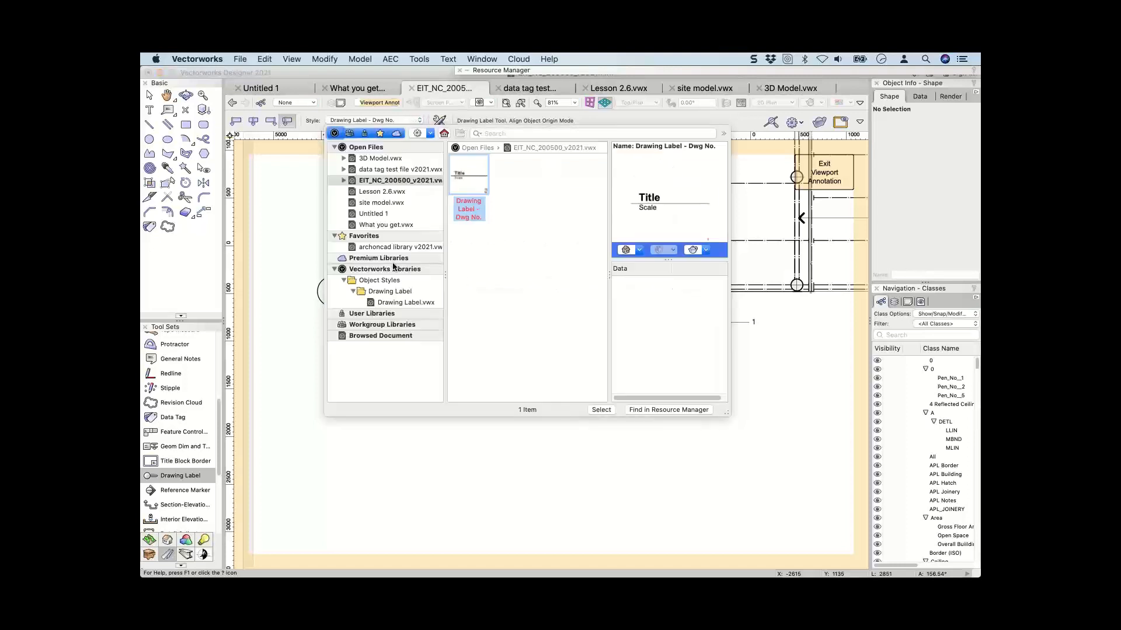
{"action": "left_click", "coordinate": [399, 302]}
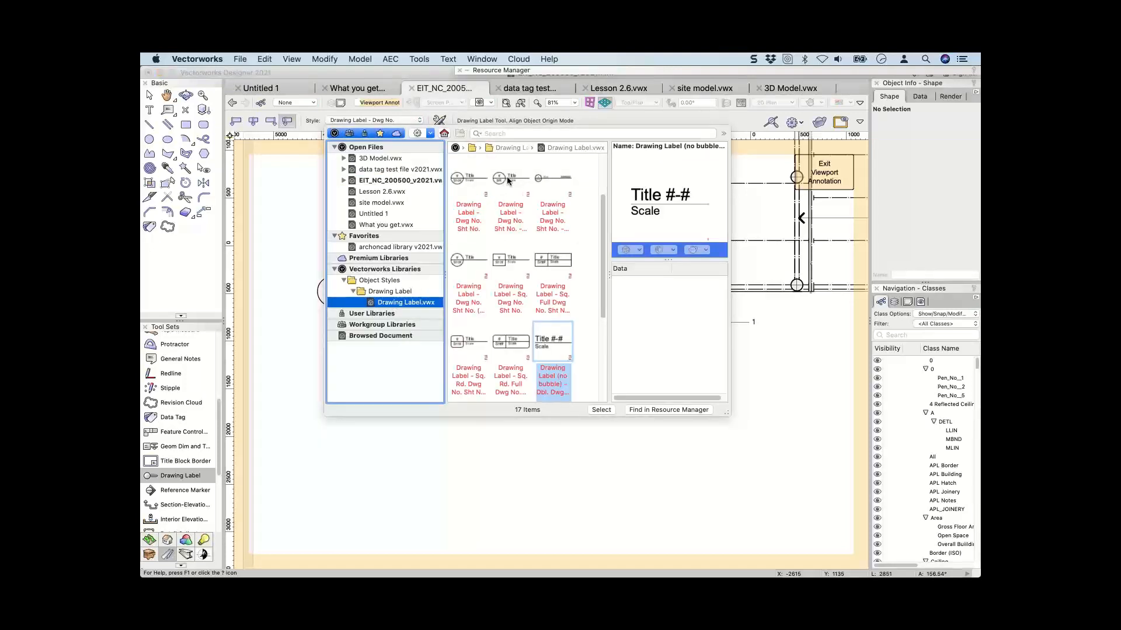
{"action": "left_click", "coordinate": [506, 176]}
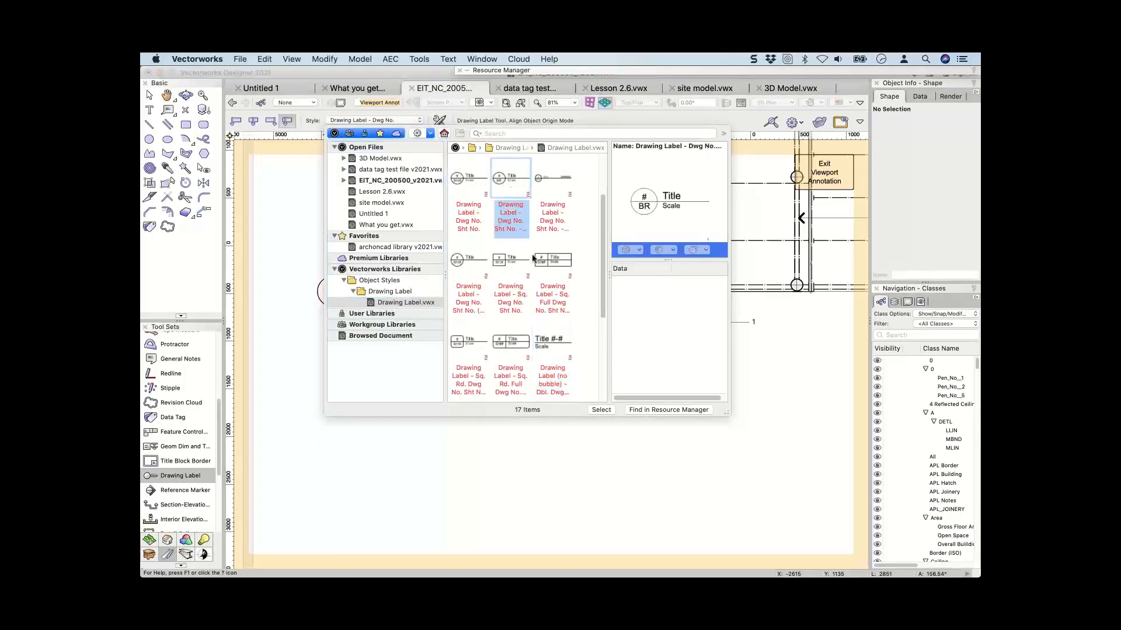
{"action": "left_click", "coordinate": [478, 429]}
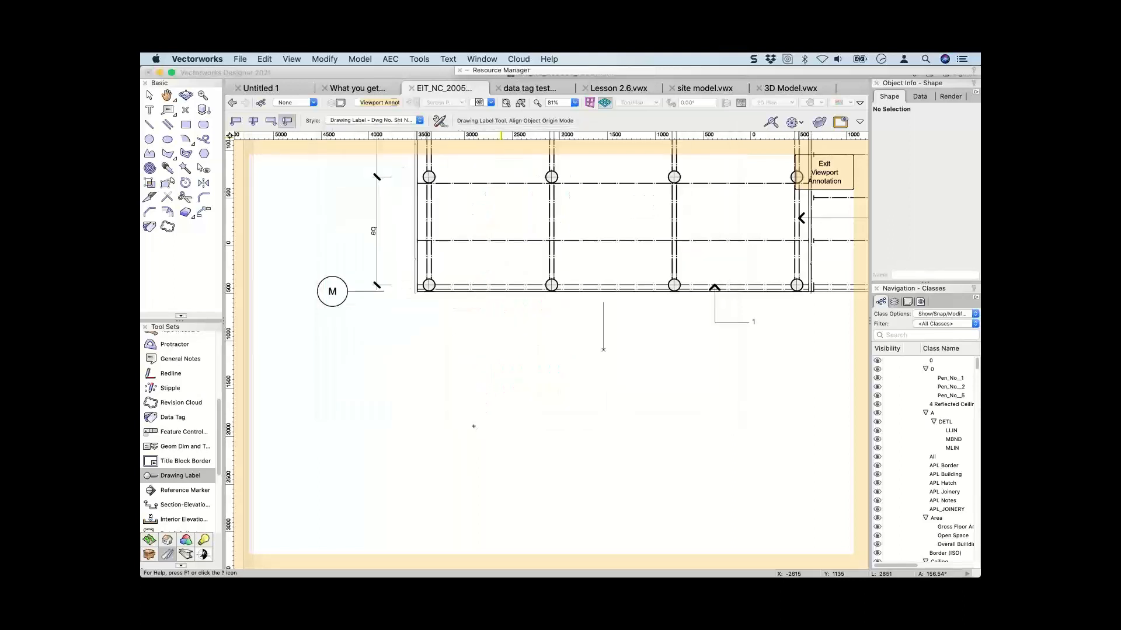
Place the drawing label below the foundation plan at about X -3615, Y -1590 and review its label parameters.
{"action": "left_click", "coordinate": [403, 397]}
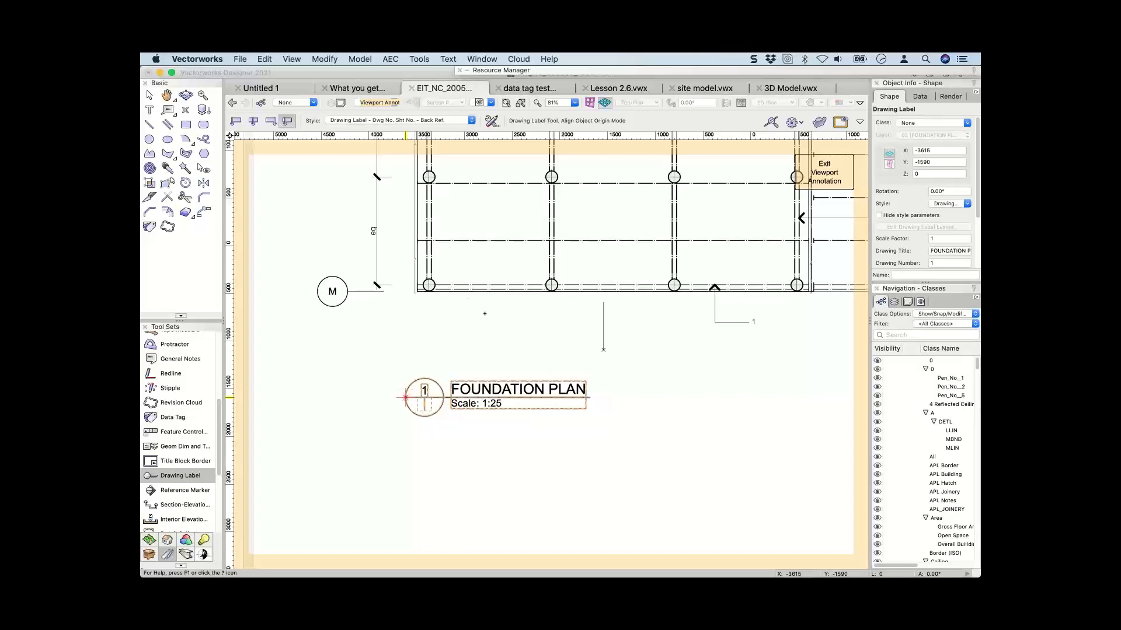
{"action": "left_click", "coordinate": [485, 313]}
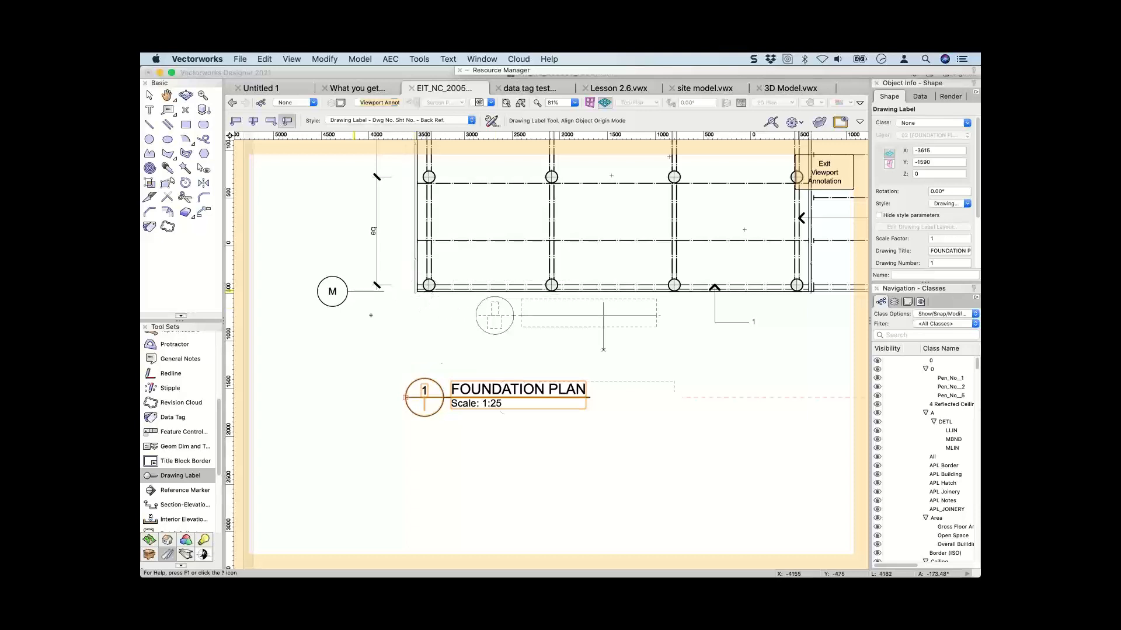
{"action": "key", "text": "x"}
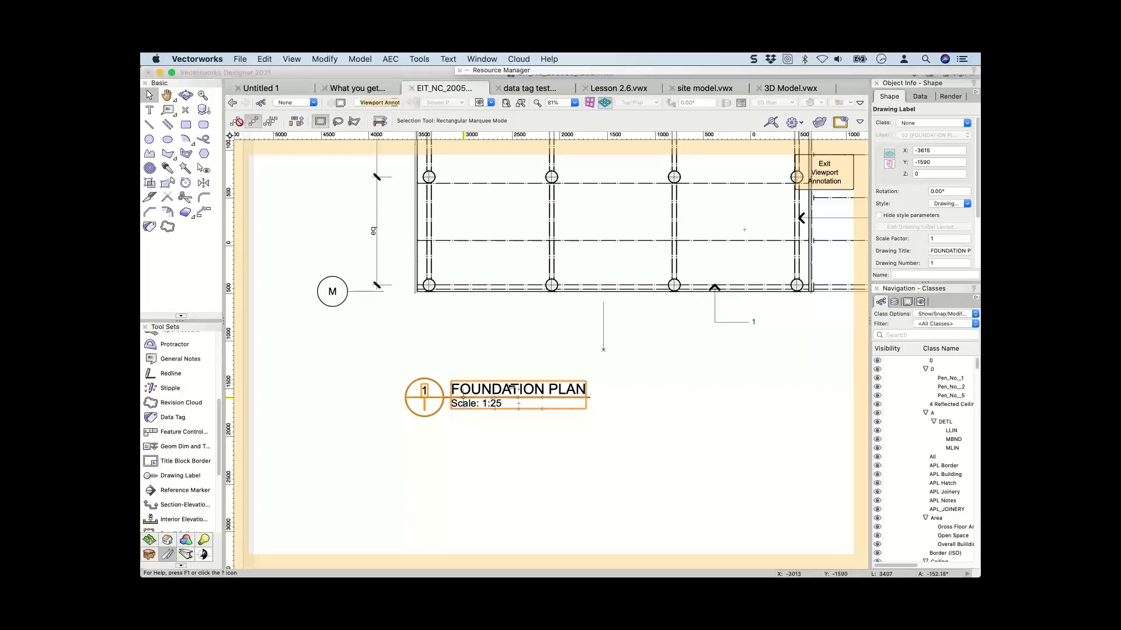
{"action": "scroll", "coordinate": [922, 218], "scroll_direction": "down", "scroll_amount": 3}
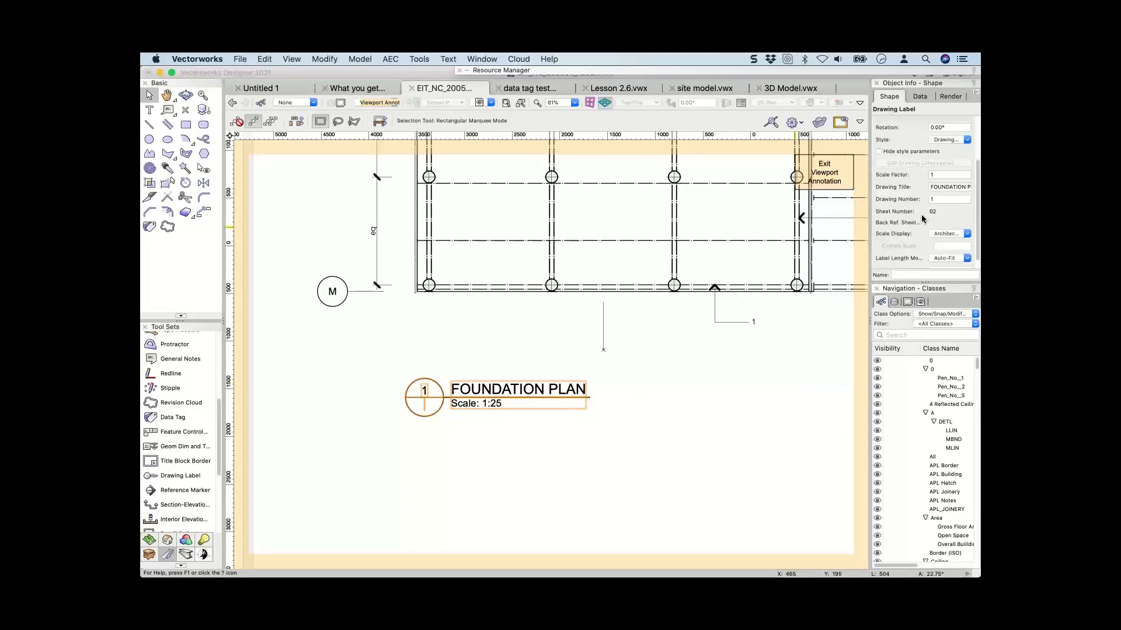
{"action": "scroll", "coordinate": [922, 218], "scroll_direction": "down", "scroll_amount": 1}
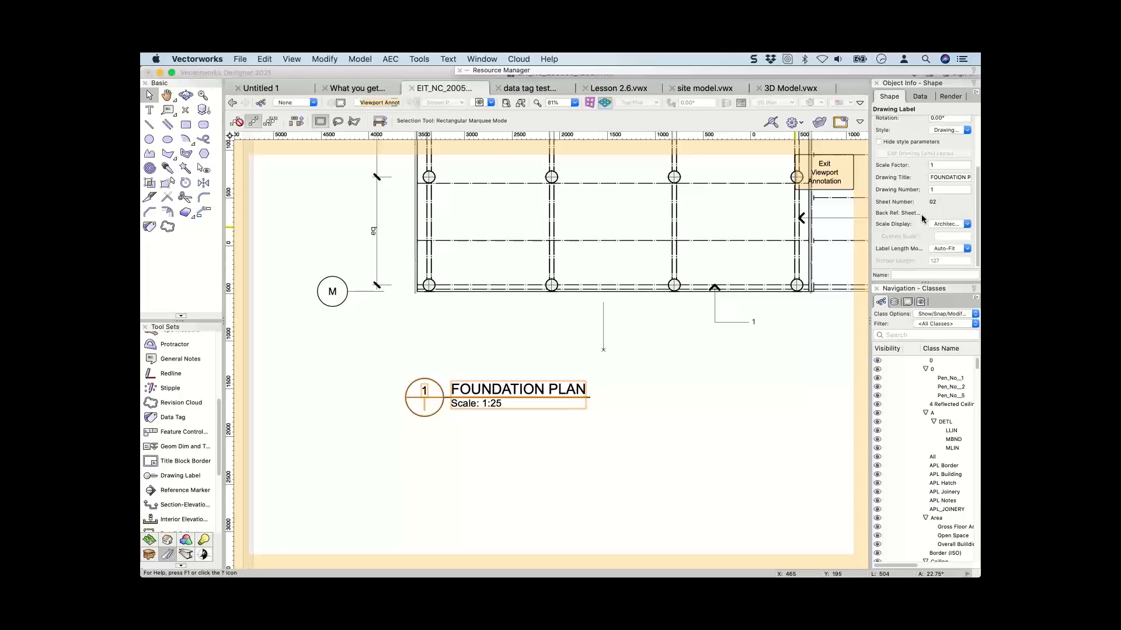
{"action": "left_click", "coordinate": [516, 390]}
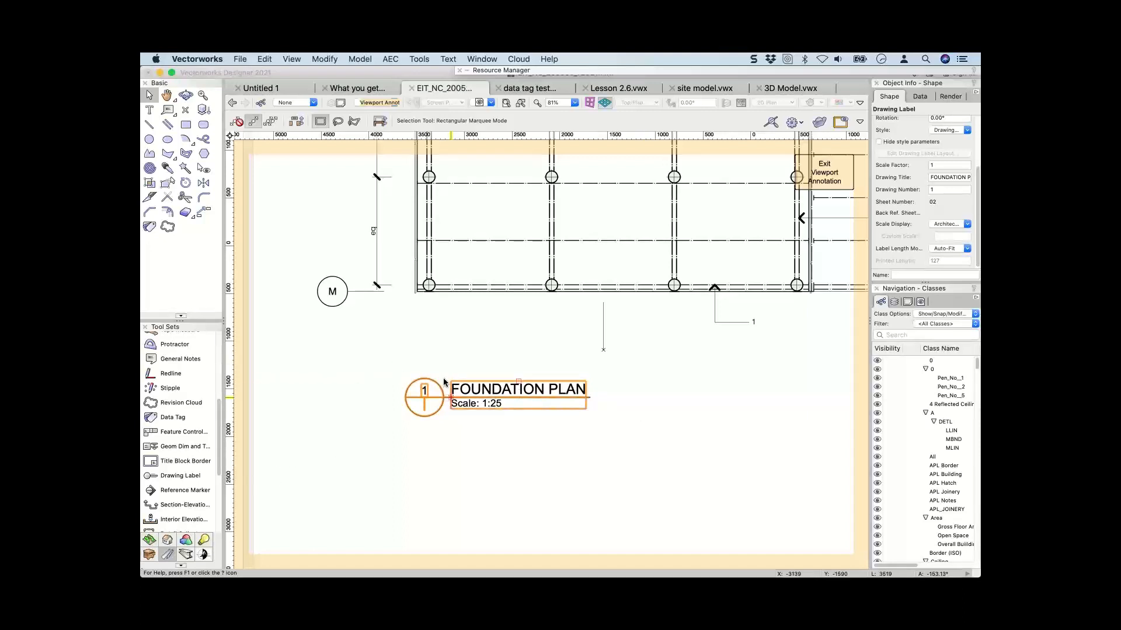
Browse the resources of EIT_NC_200500_v2021 and open its Drawing Label Styles folder.
{"action": "mouse_move", "coordinate": [535, 70]}
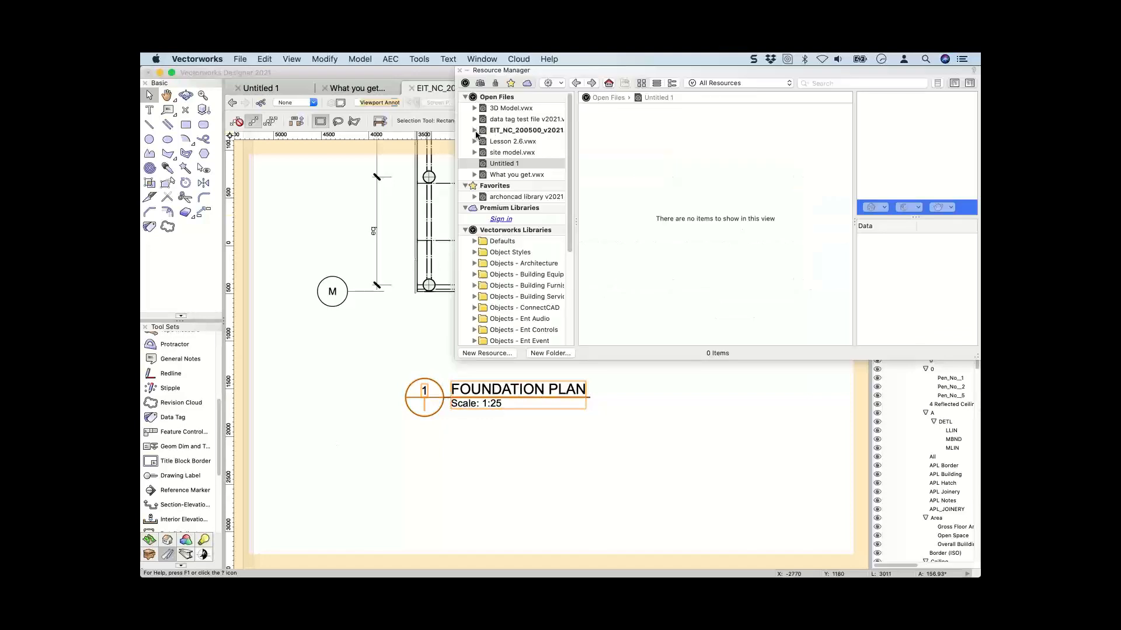
{"action": "left_click", "coordinate": [475, 130]}
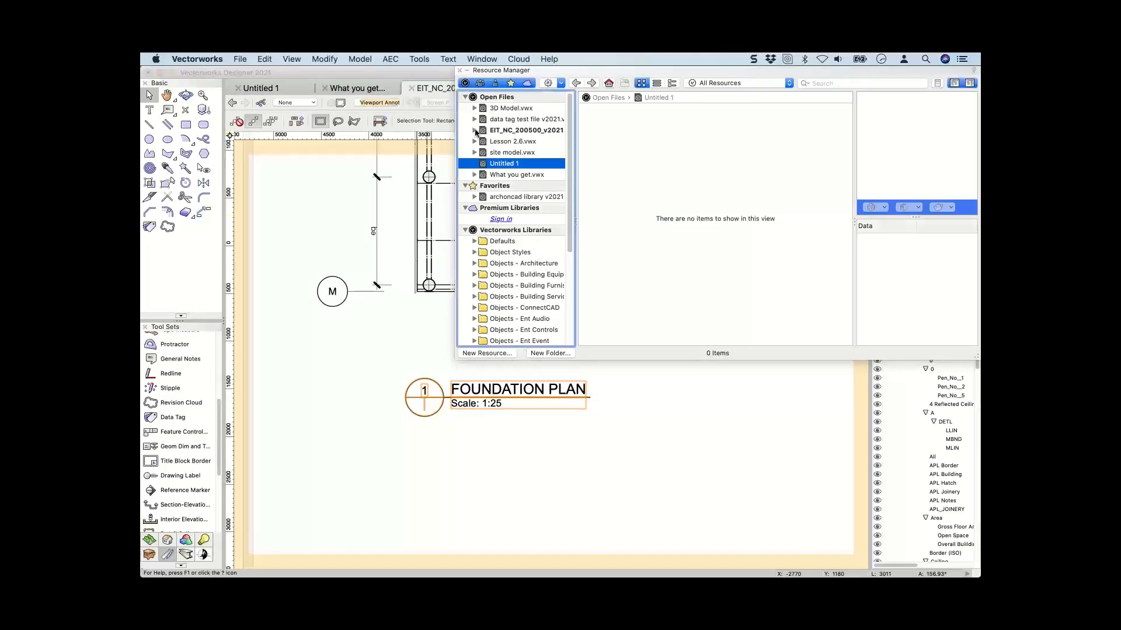
{"action": "left_click", "coordinate": [475, 130]}
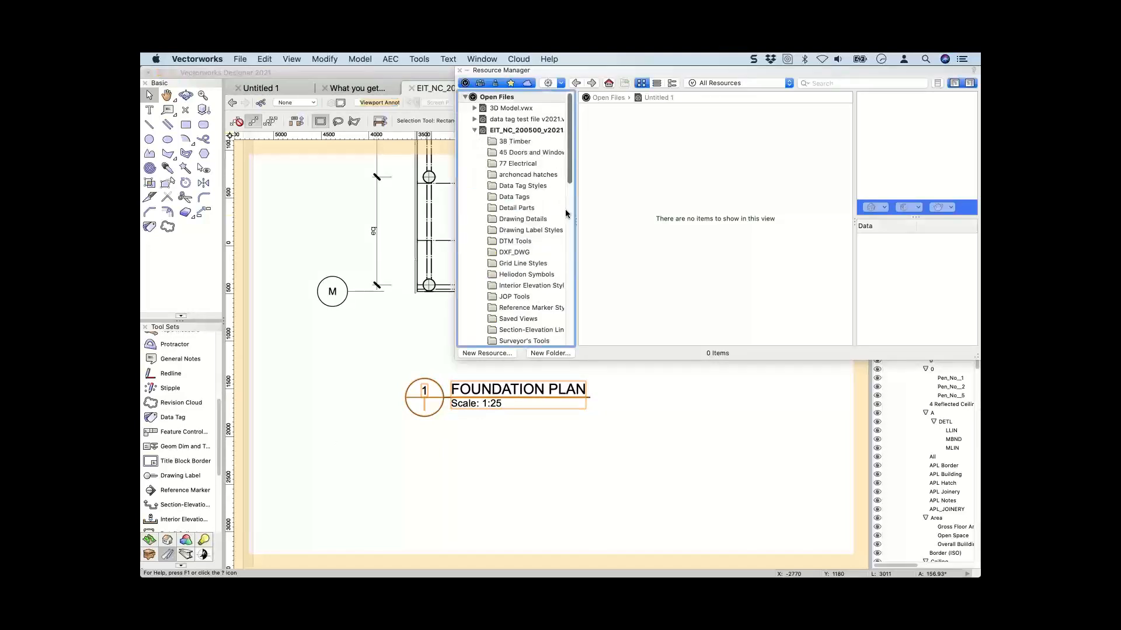
{"action": "scroll", "coordinate": [566, 224], "scroll_direction": "down", "scroll_amount": 6}
{"action": "scroll", "coordinate": [569, 207], "scroll_direction": "up", "scroll_amount": 3}
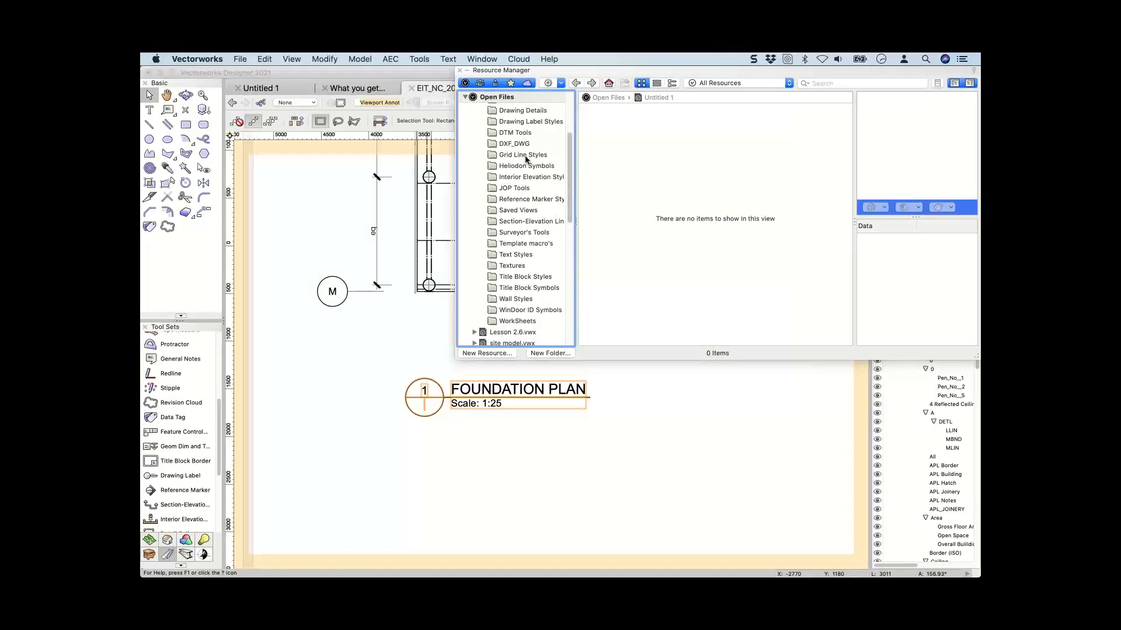
{"action": "left_click", "coordinate": [519, 123]}
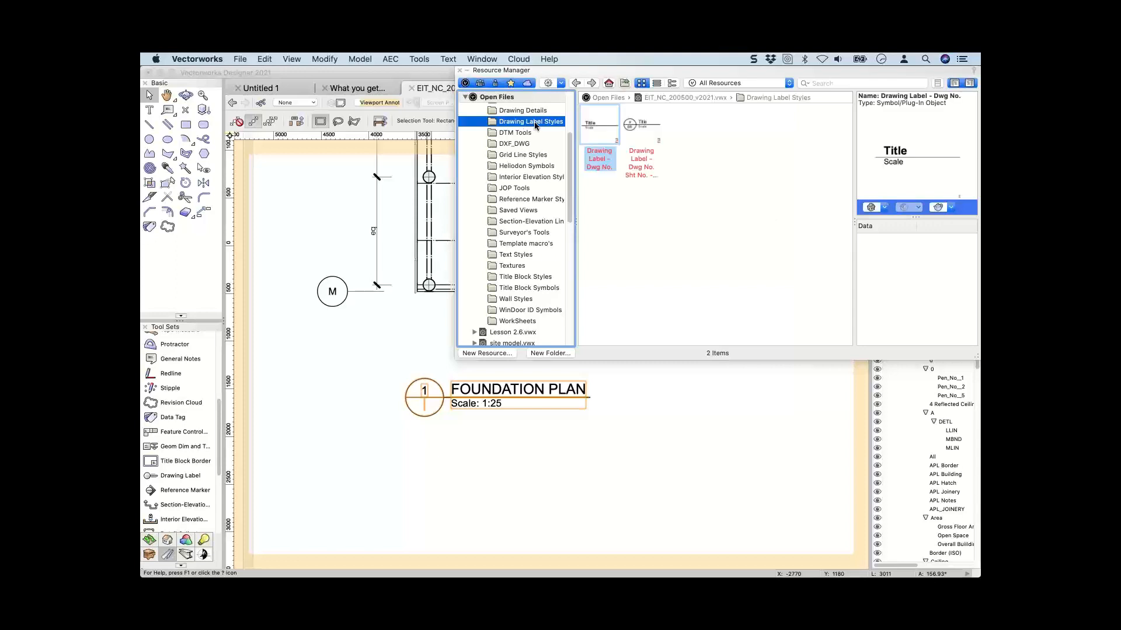
Edit the style "Drawing Label - Dwg No. Sht No. - Back Ref." and open its drawing label layout.
{"action": "left_click", "coordinate": [592, 128]}
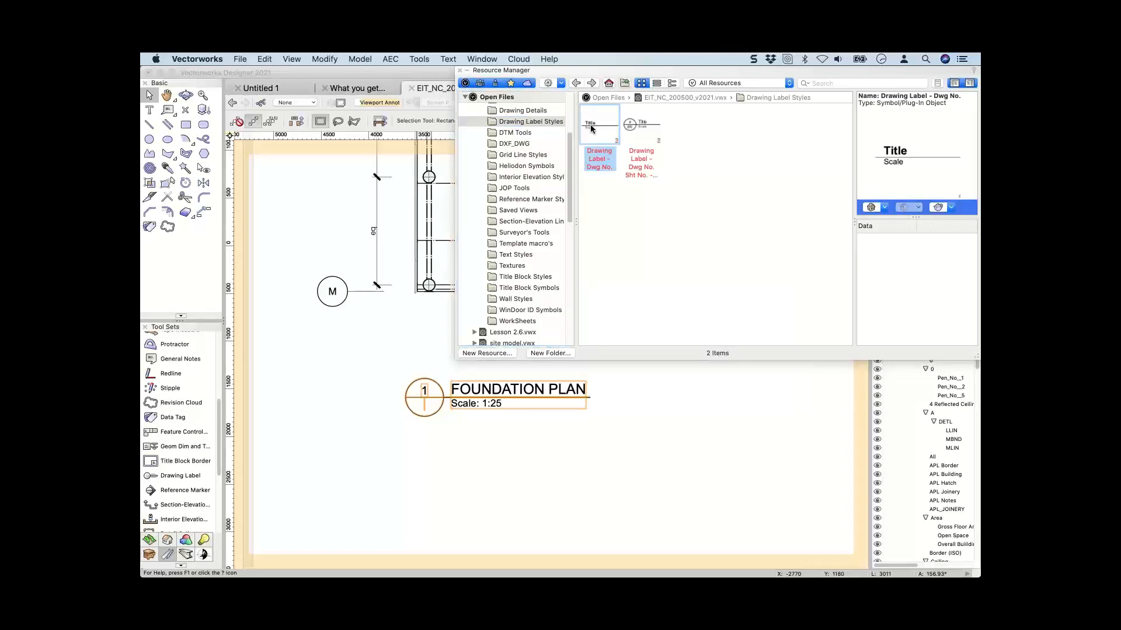
{"action": "left_click", "coordinate": [629, 129]}
{"action": "right_click", "coordinate": [630, 127]}
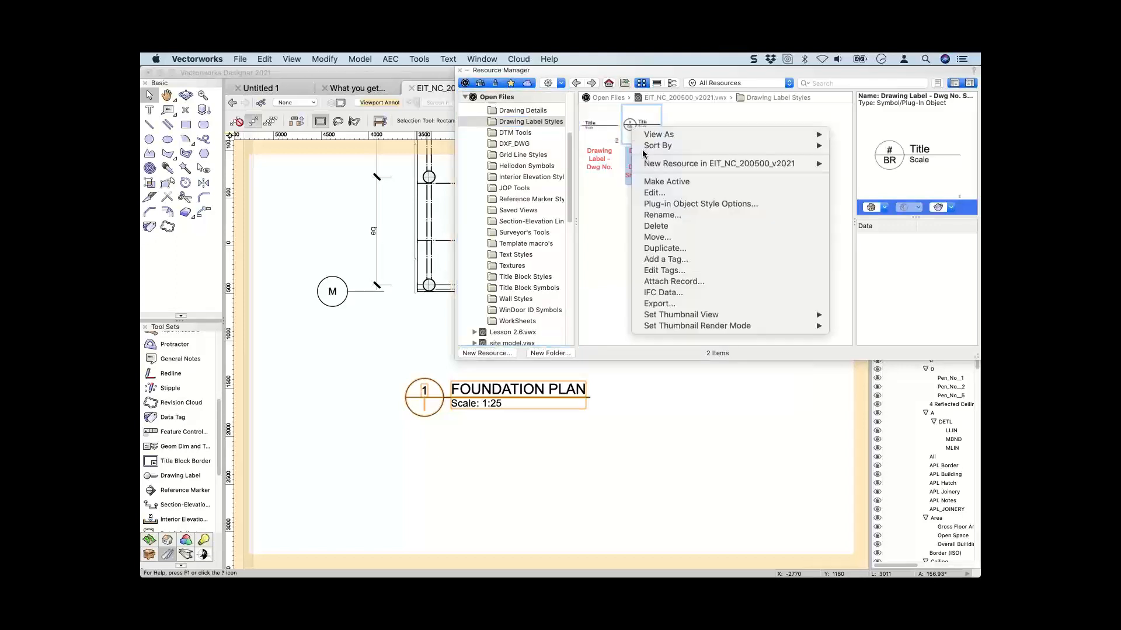
{"action": "left_click", "coordinate": [652, 194]}
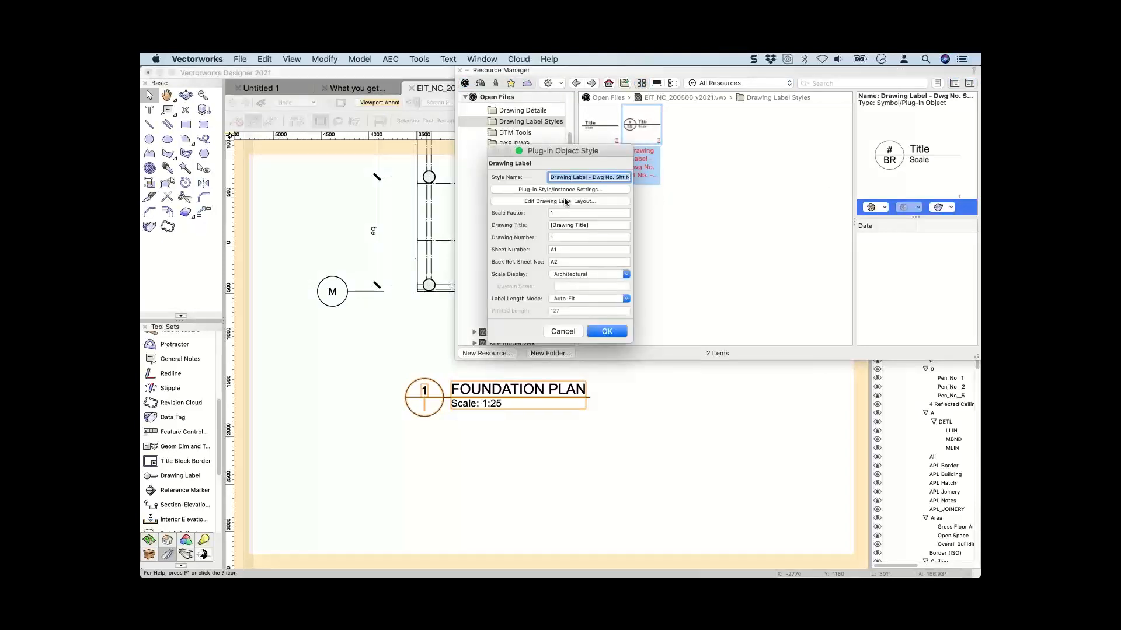
{"action": "left_click", "coordinate": [564, 201]}
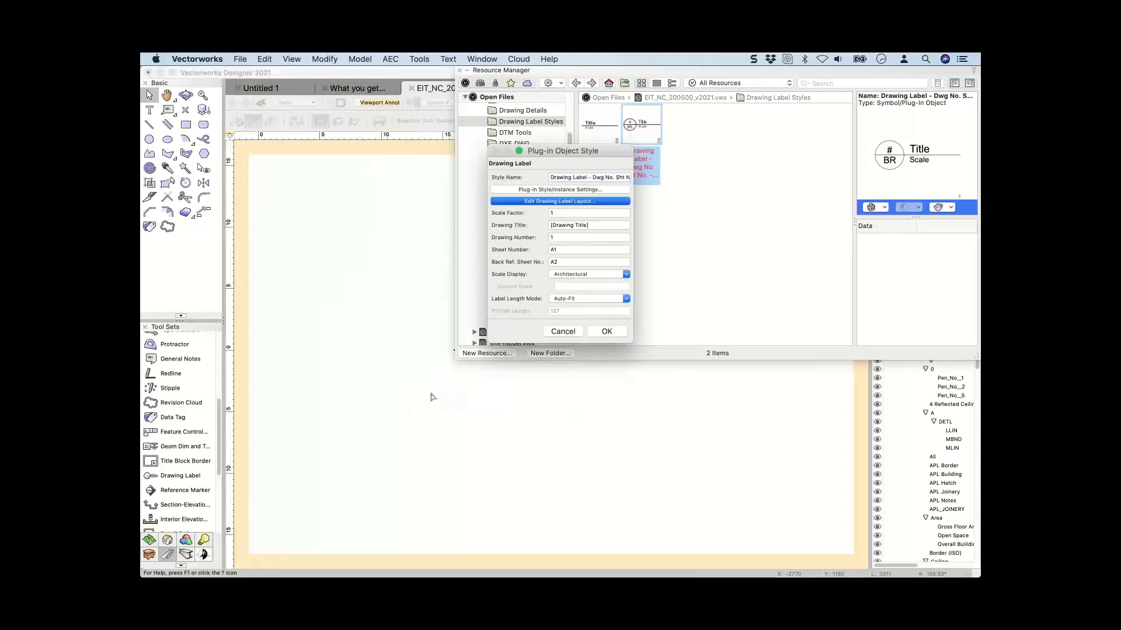
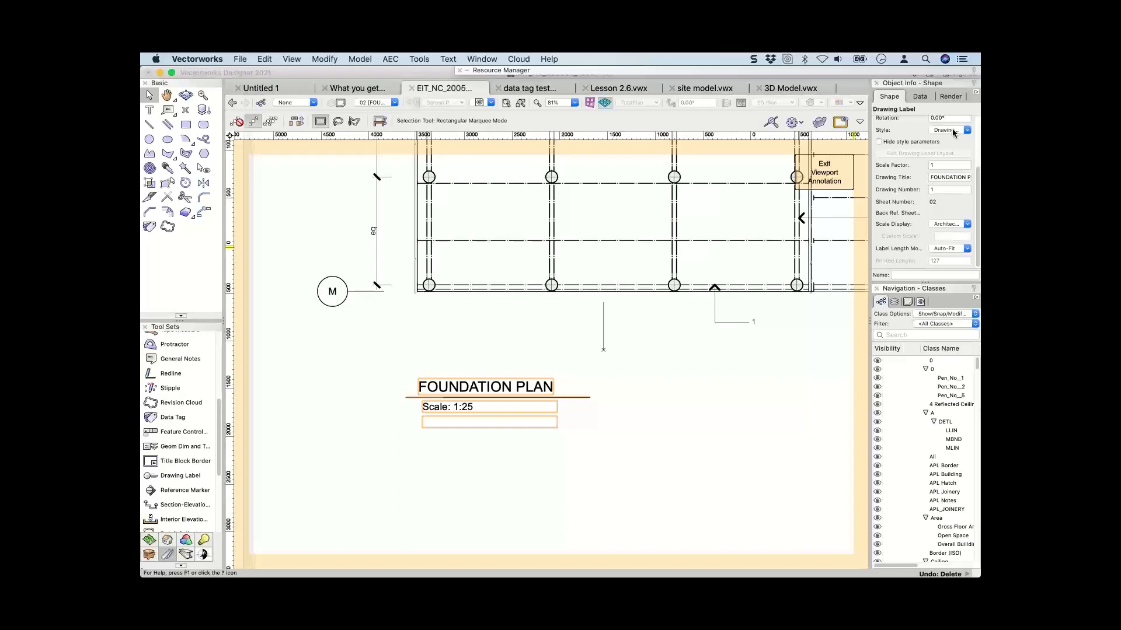
Replace the foundation plan label's style with "Drawing Label - Dwg No.", exit the viewport annotation and select the viewport.
{"action": "left_click", "coordinate": [953, 131]}
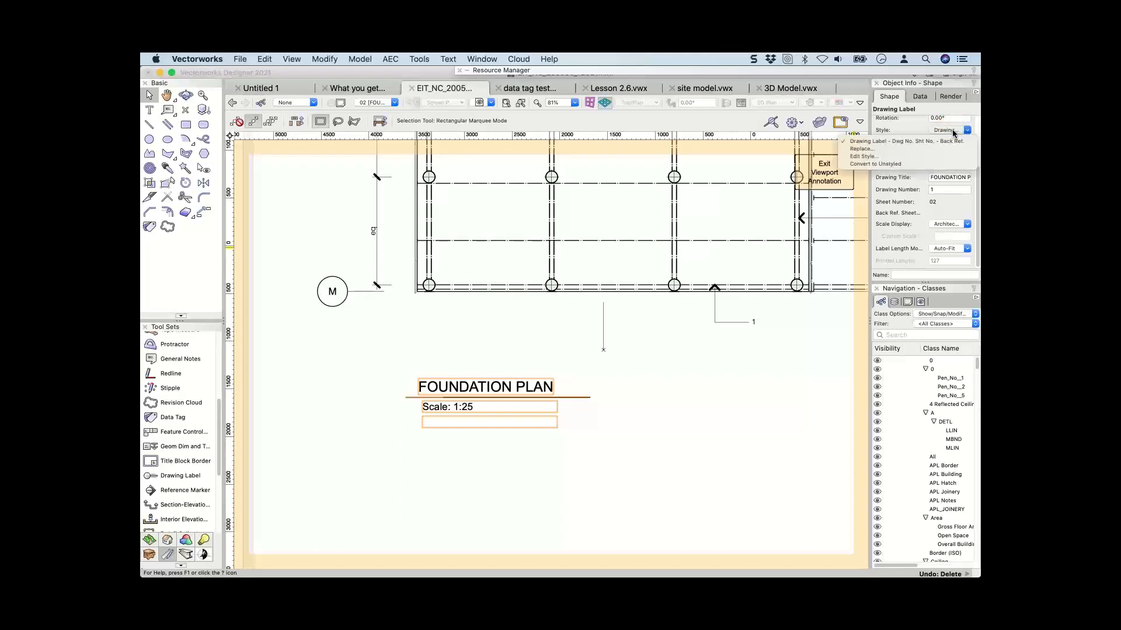
{"action": "left_click", "coordinate": [861, 149]}
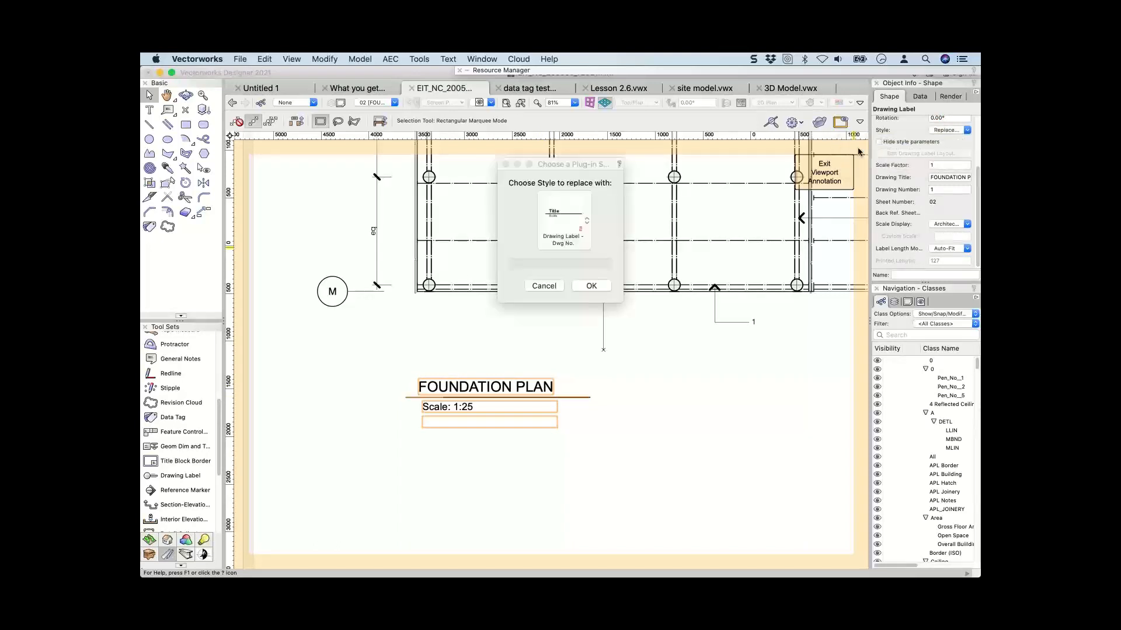
{"action": "left_click", "coordinate": [564, 219]}
{"action": "left_click", "coordinate": [588, 286]}
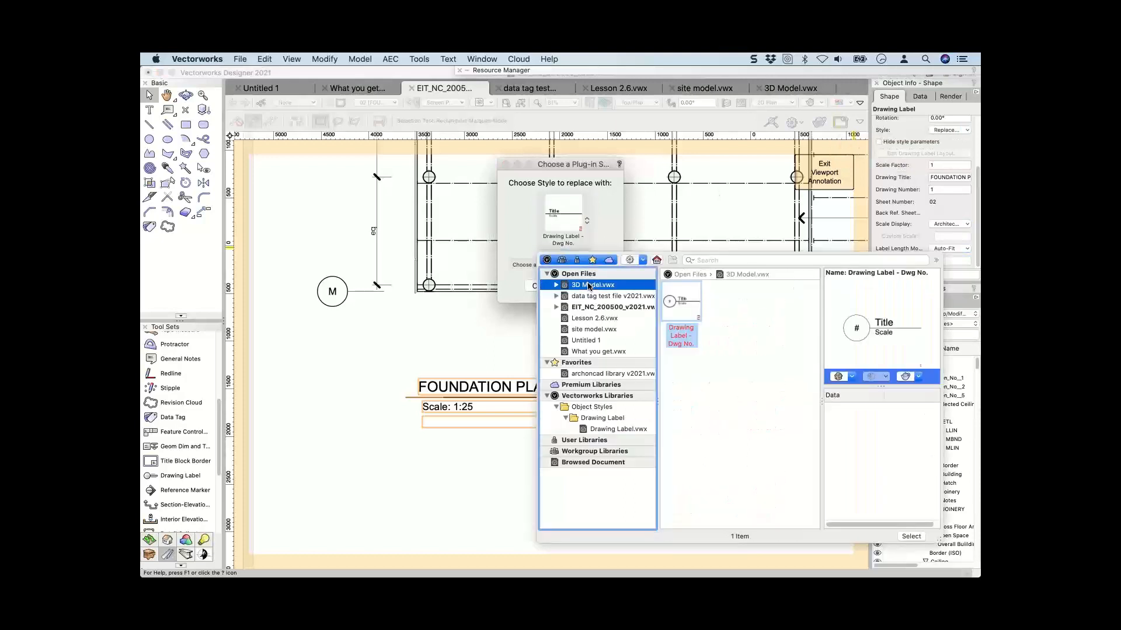
{"action": "double_click", "coordinate": [671, 299]}
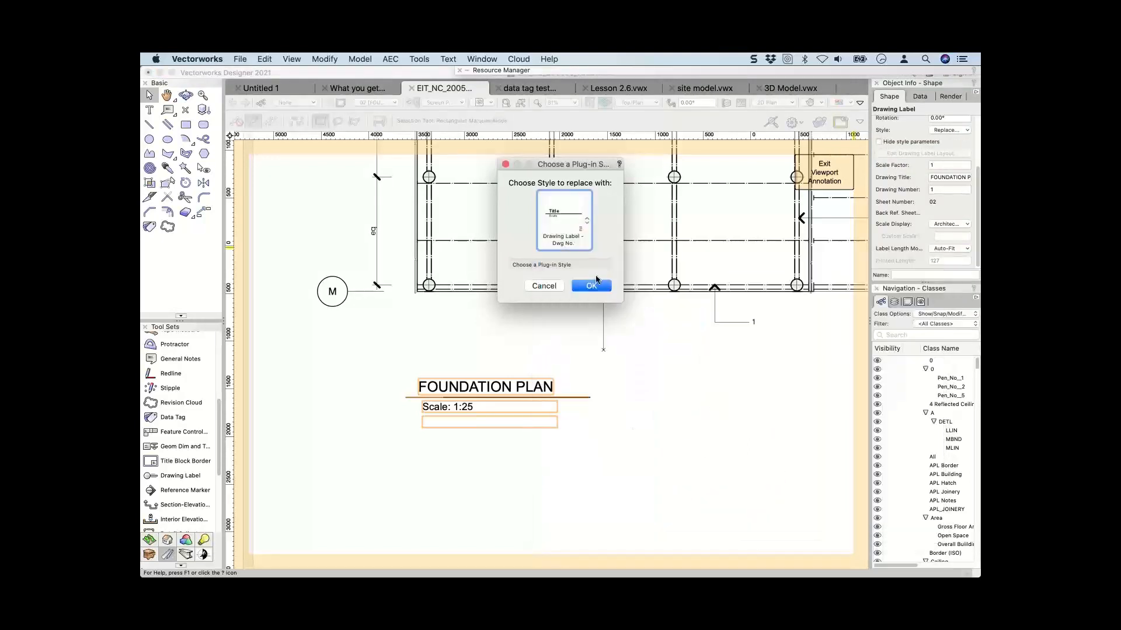
{"action": "left_click", "coordinate": [590, 286]}
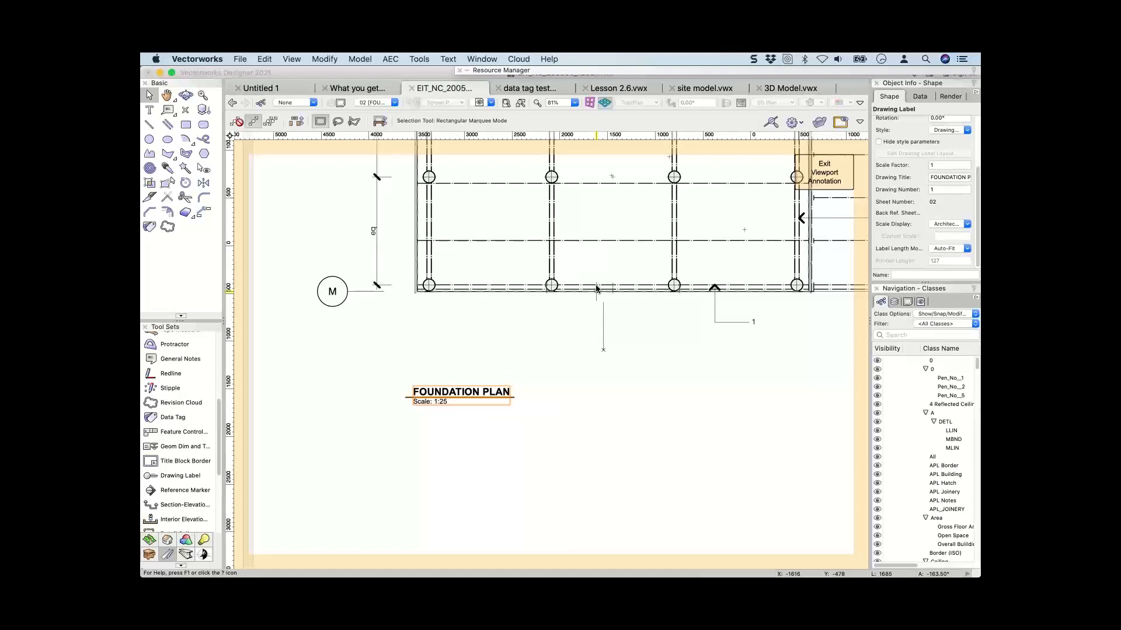
{"action": "left_click", "coordinate": [839, 166]}
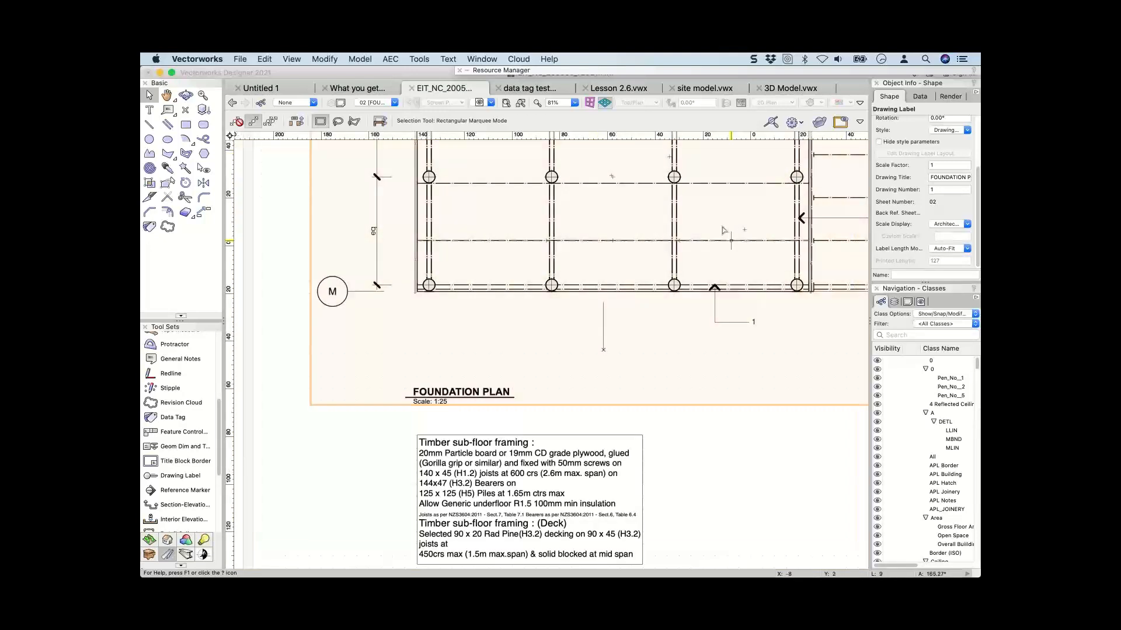
{"action": "left_click", "coordinate": [722, 229]}
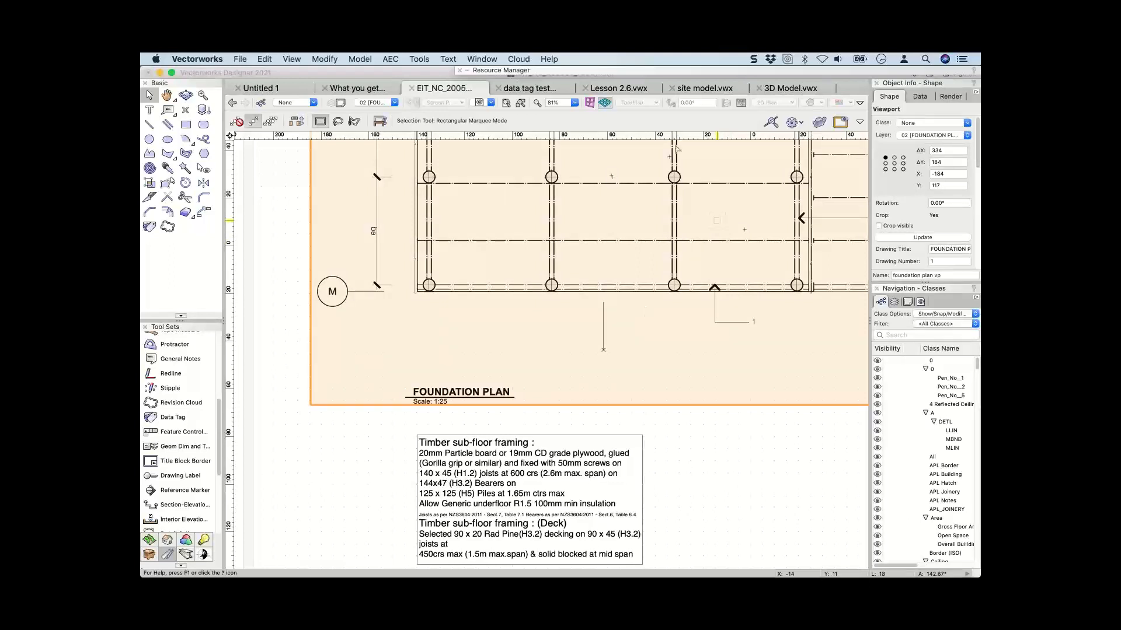
Edit the style "Drawing Label - Dwg No." in the Drawing Label Styles folder and open its drawing label layout.
{"action": "mouse_move", "coordinate": [653, 71]}
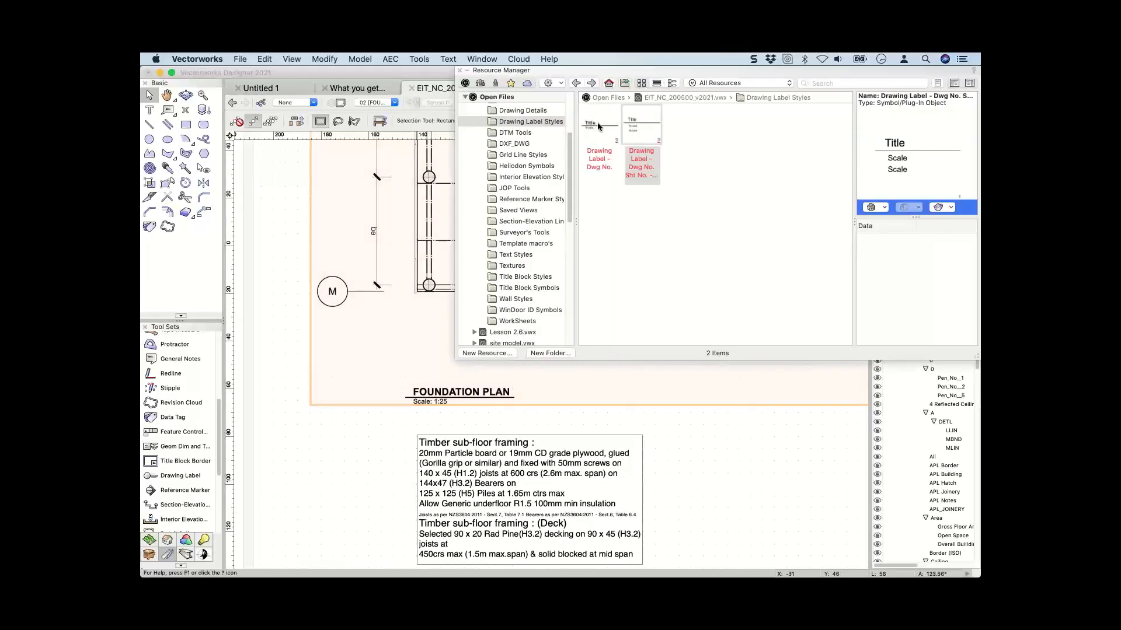
{"action": "right_click", "coordinate": [598, 126]}
{"action": "left_click", "coordinate": [617, 187]}
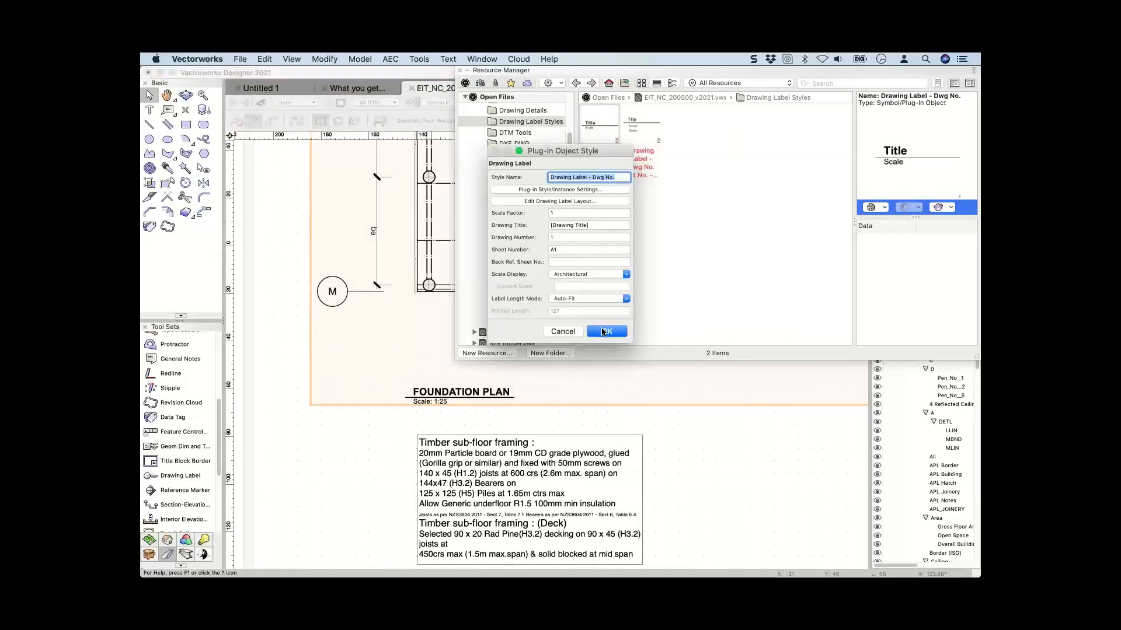
{"action": "left_click", "coordinate": [604, 330]}
{"action": "right_click", "coordinate": [598, 126]}
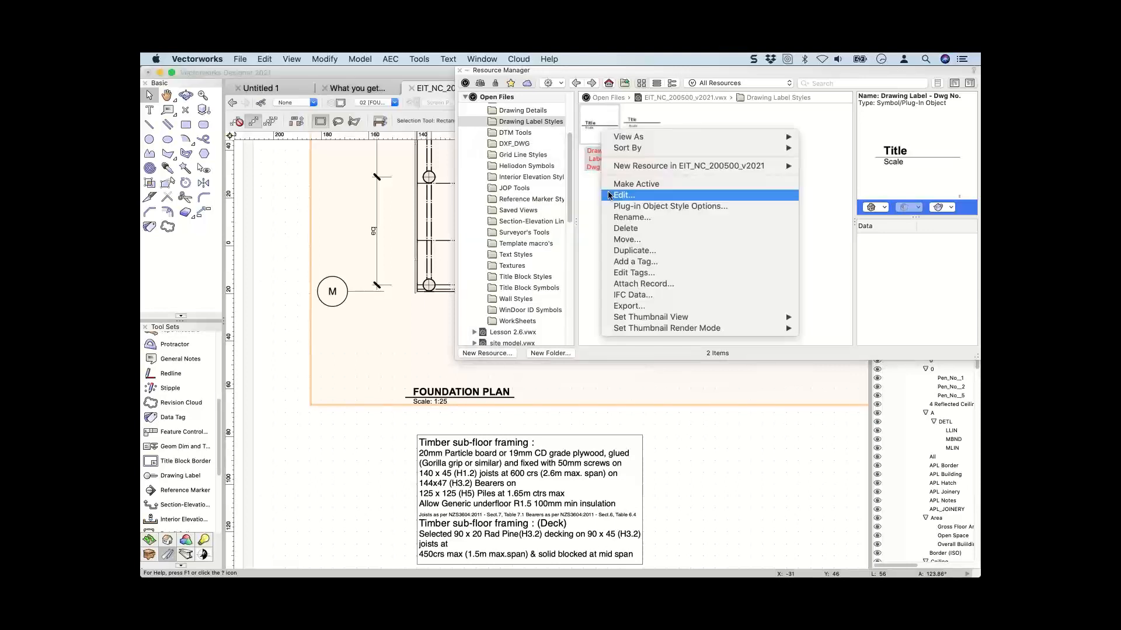
{"action": "left_click", "coordinate": [608, 191]}
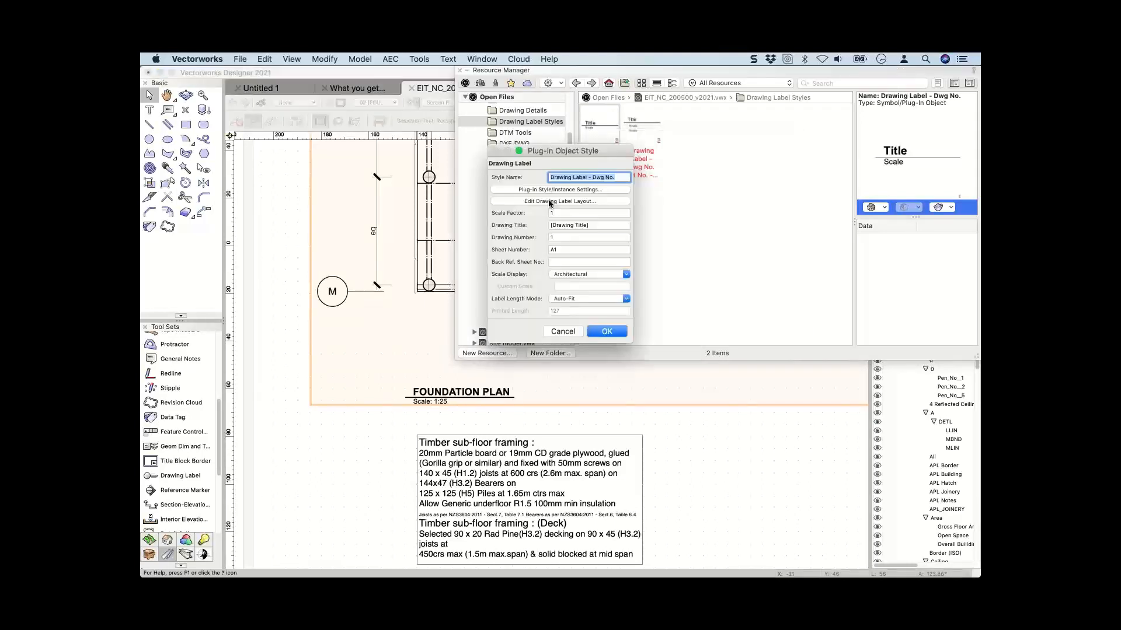
{"action": "left_click", "coordinate": [551, 201]}
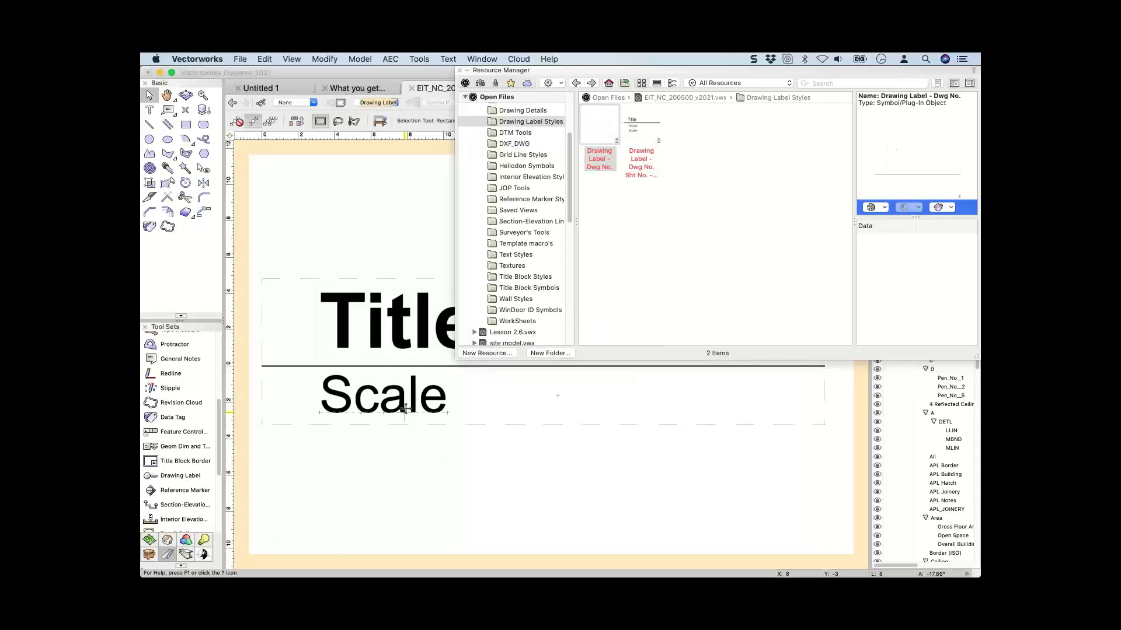
Select the Title text and examine its distance constraint to the label boundary and the available constraint tools.
{"action": "left_click", "coordinate": [402, 324]}
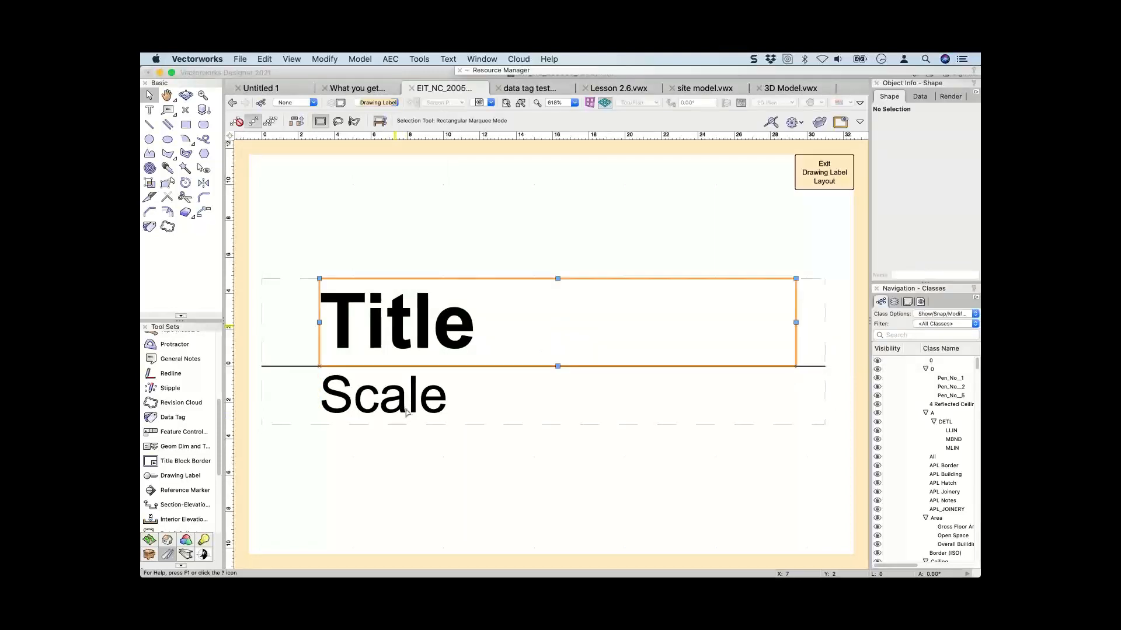
{"action": "scroll", "coordinate": [400, 320], "scroll_direction": "down", "scroll_amount": 1}
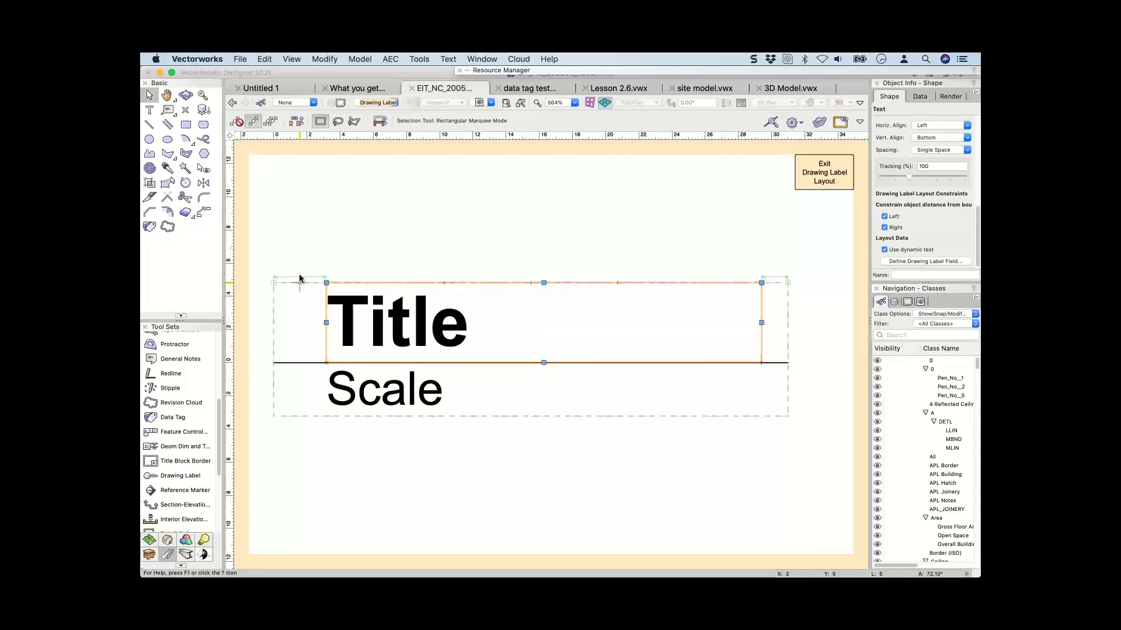
{"action": "scroll", "coordinate": [270, 273], "scroll_direction": "up", "scroll_amount": 3}
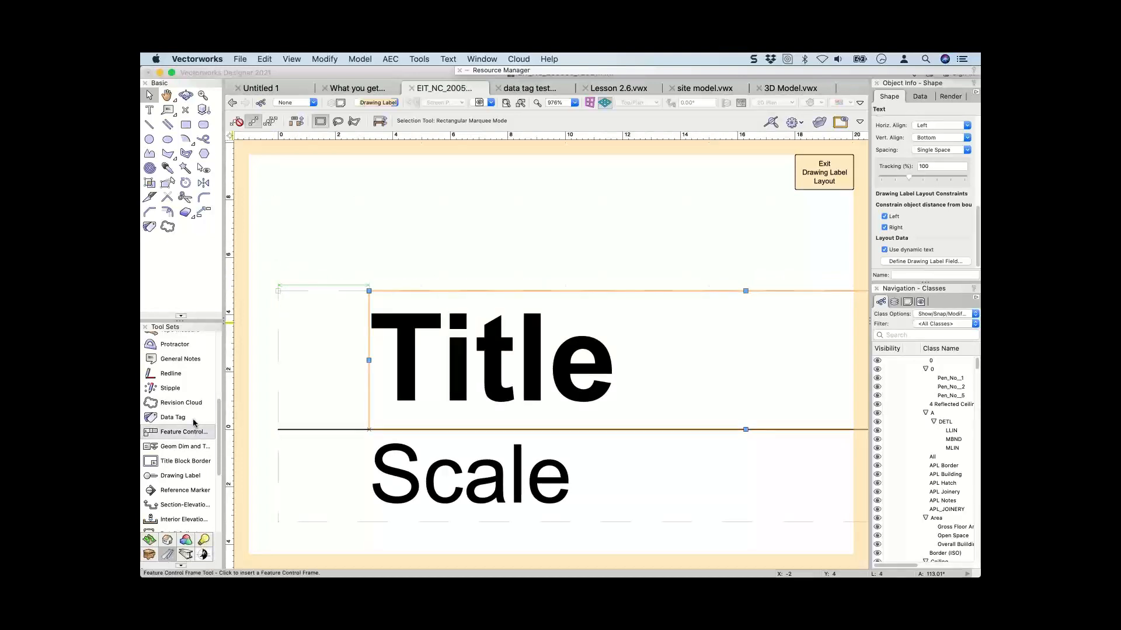
{"action": "scroll", "coordinate": [196, 391], "scroll_direction": "up", "scroll_amount": 5}
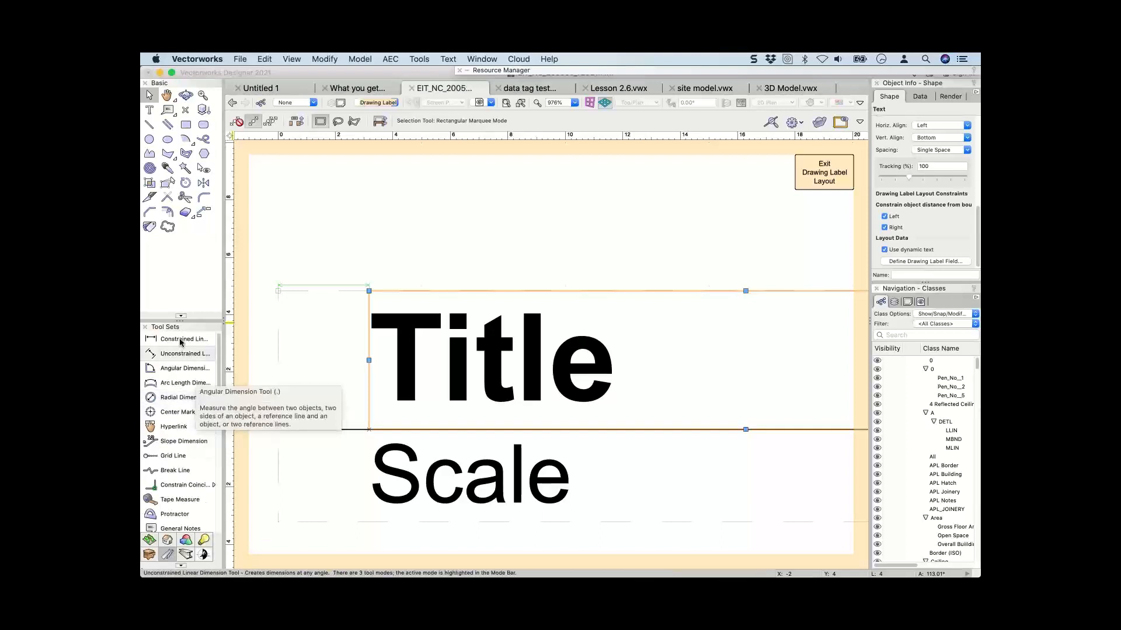
{"action": "left_click", "coordinate": [213, 487]}
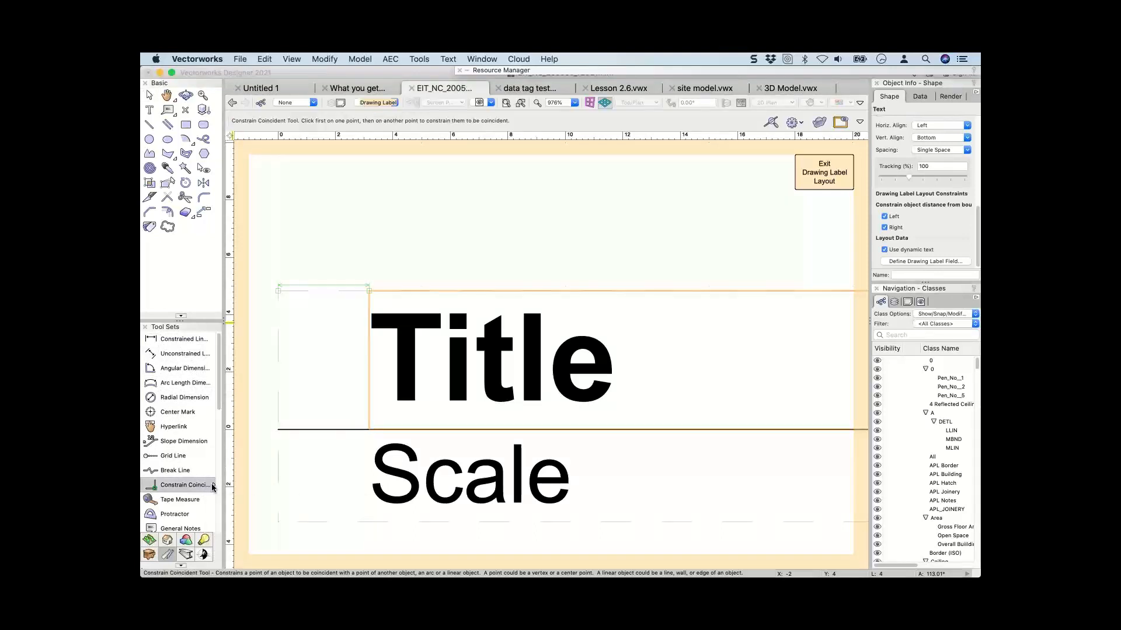
{"action": "left_click", "coordinate": [211, 484]}
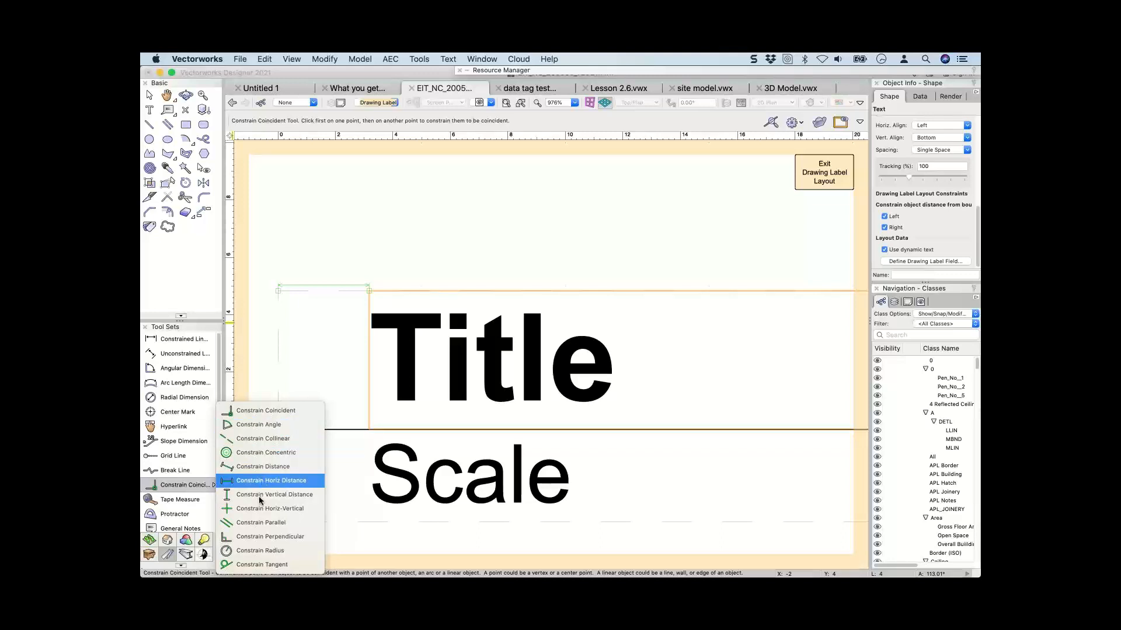
{"action": "left_click", "coordinate": [317, 239]}
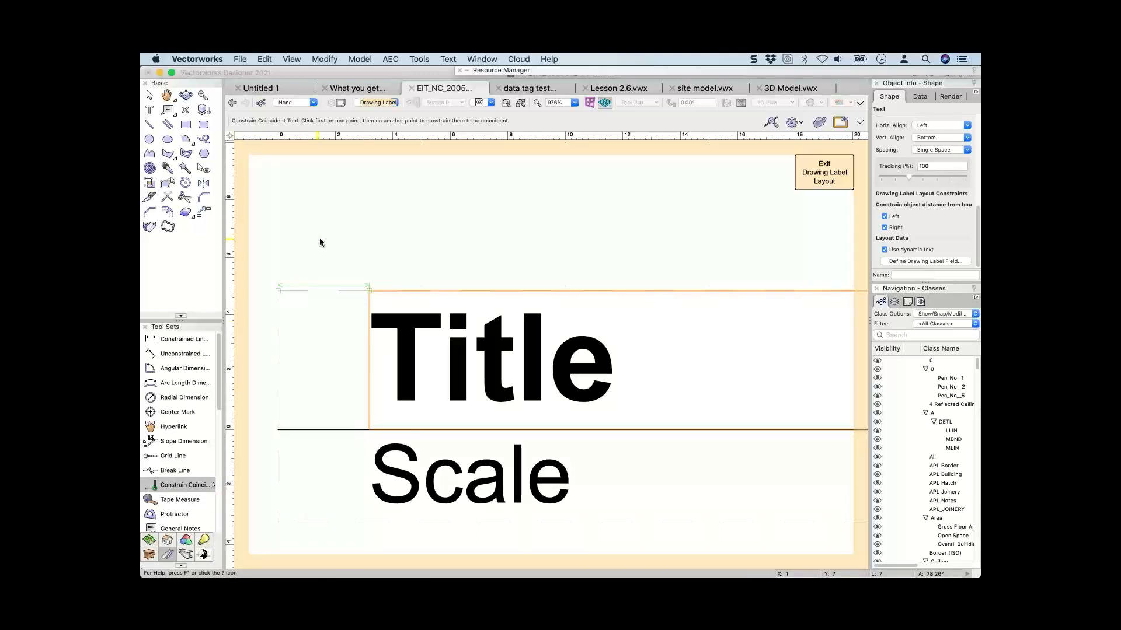
{"action": "key", "text": "x"}
Examine the constraints at both ends of the Title text and those of the Scale text in the label layout.
{"action": "left_click", "coordinate": [393, 347]}
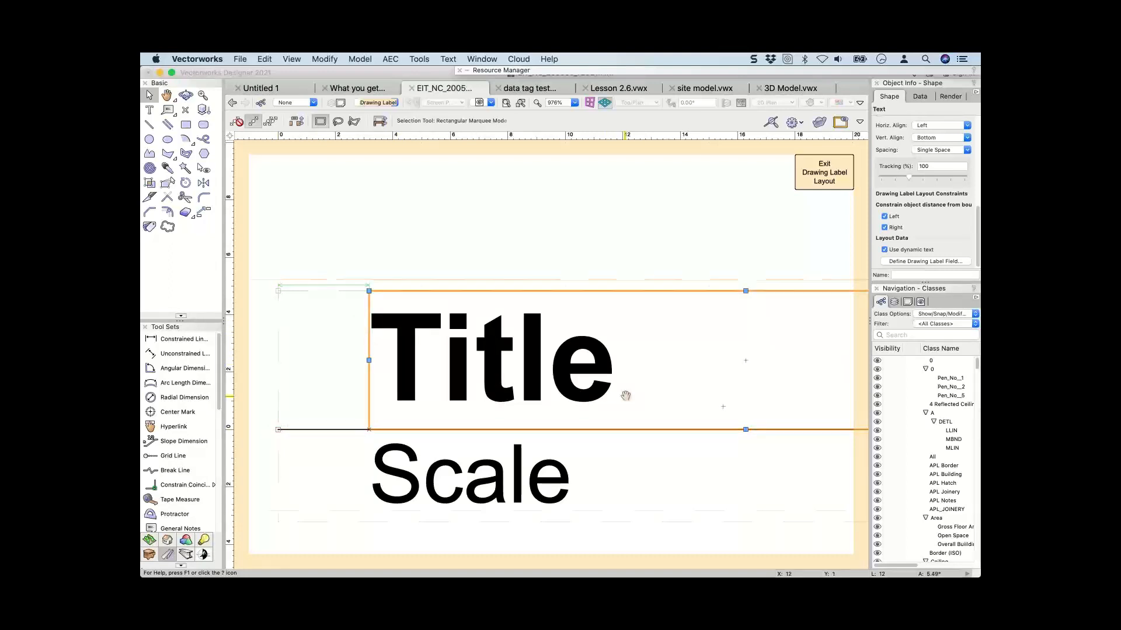
{"action": "middle_click_drag", "start_coordinate": [626, 399], "coordinate": [193, 374]}
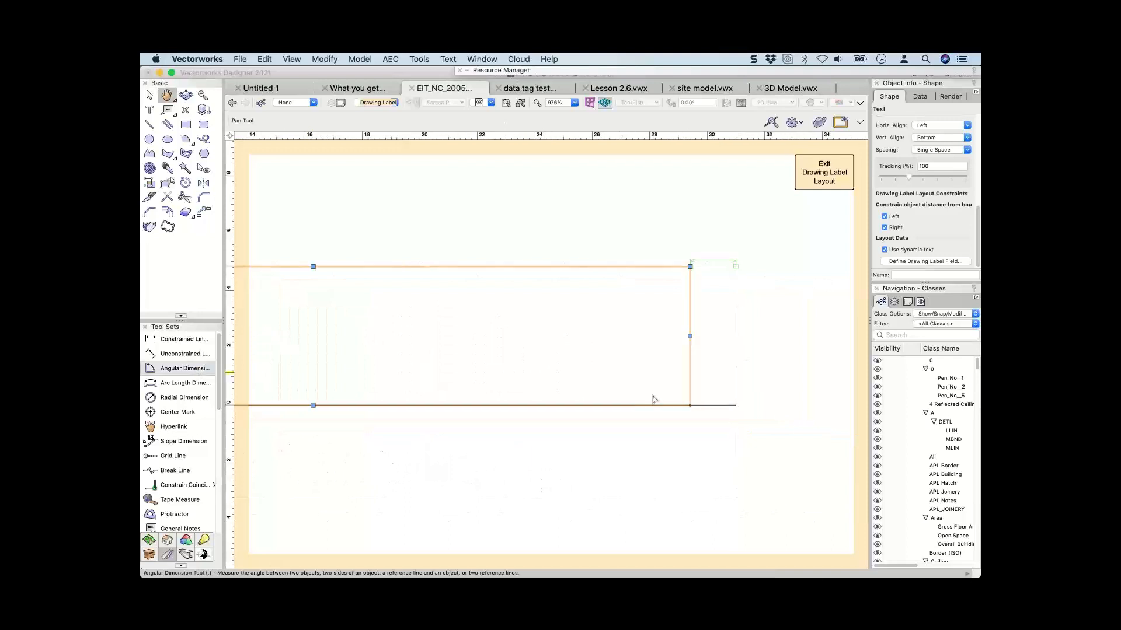
{"action": "key", "text": "x"}
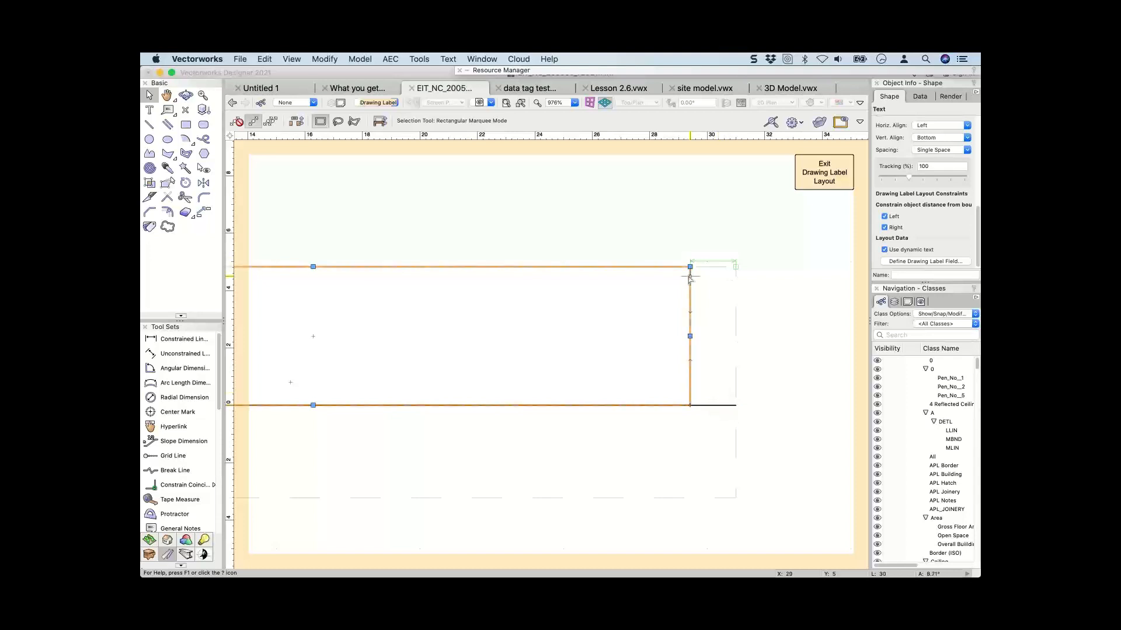
{"action": "scroll", "coordinate": [690, 279], "scroll_direction": "down", "scroll_amount": 5}
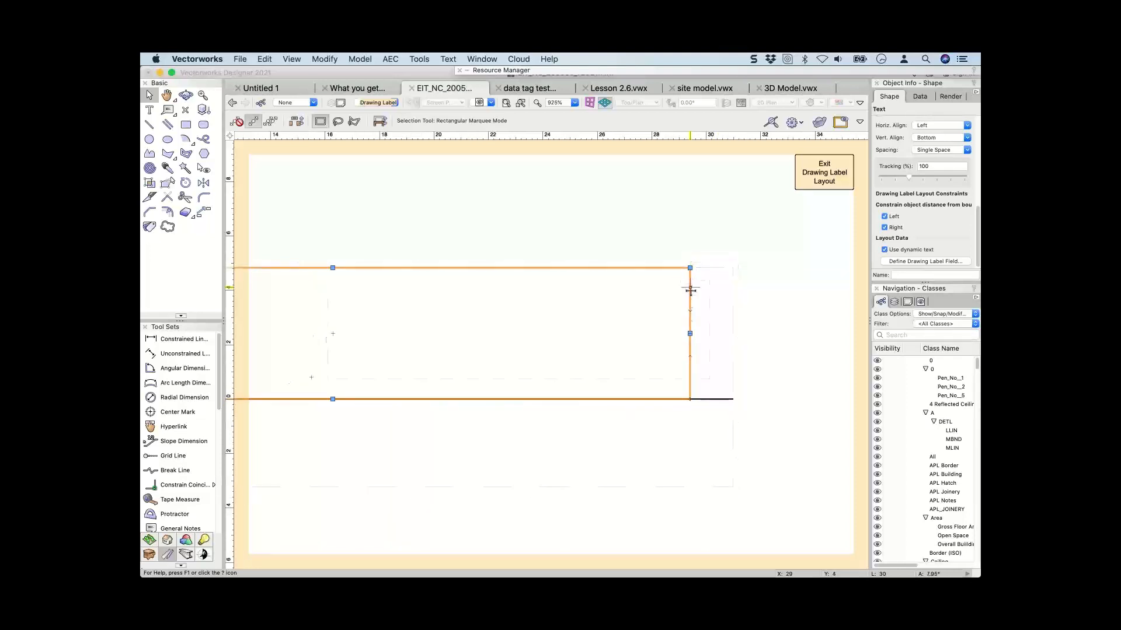
{"action": "scroll", "coordinate": [488, 343], "scroll_direction": "up", "scroll_amount": 3}
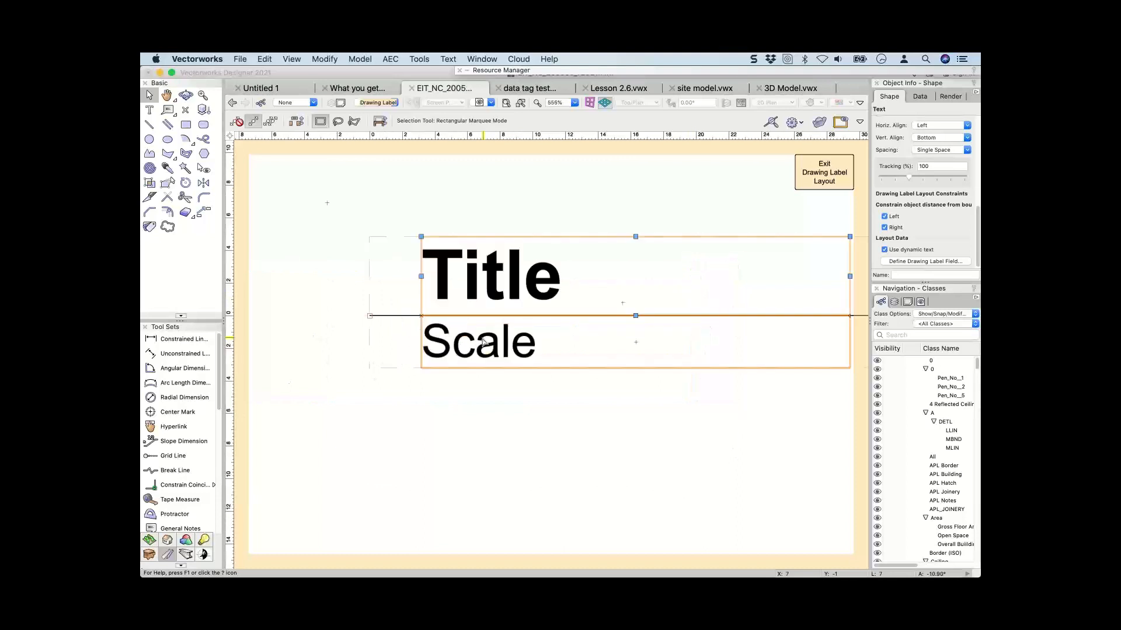
{"action": "left_click", "coordinate": [483, 343]}
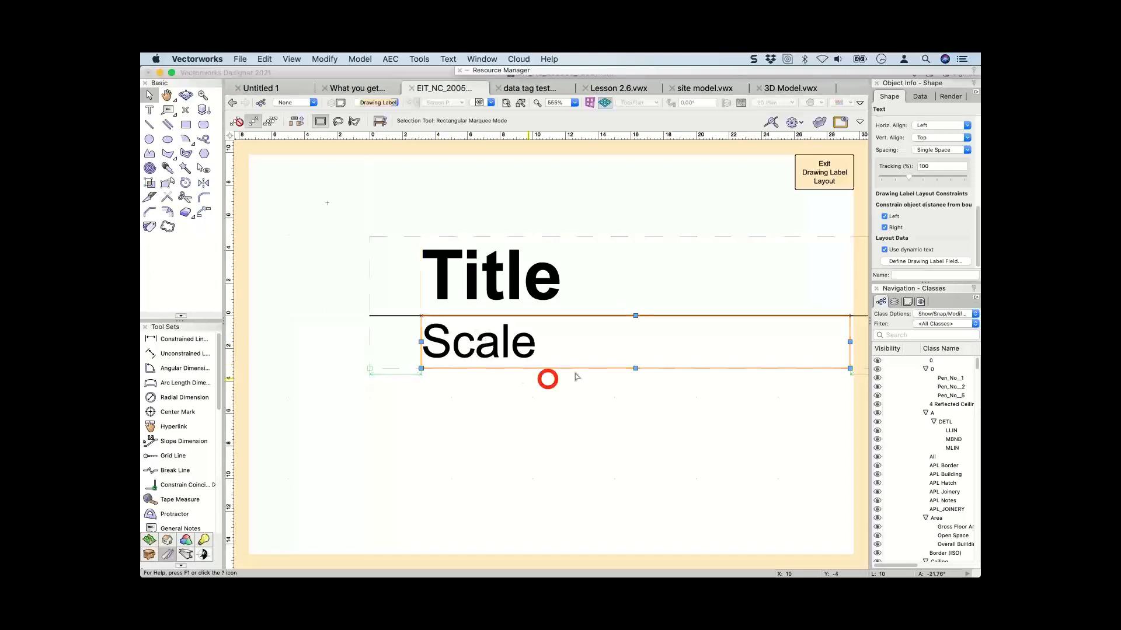
Exit the drawing label layout and accept the "Drawing Label - Dwg No." style settings.
{"action": "left_click", "coordinate": [816, 171]}
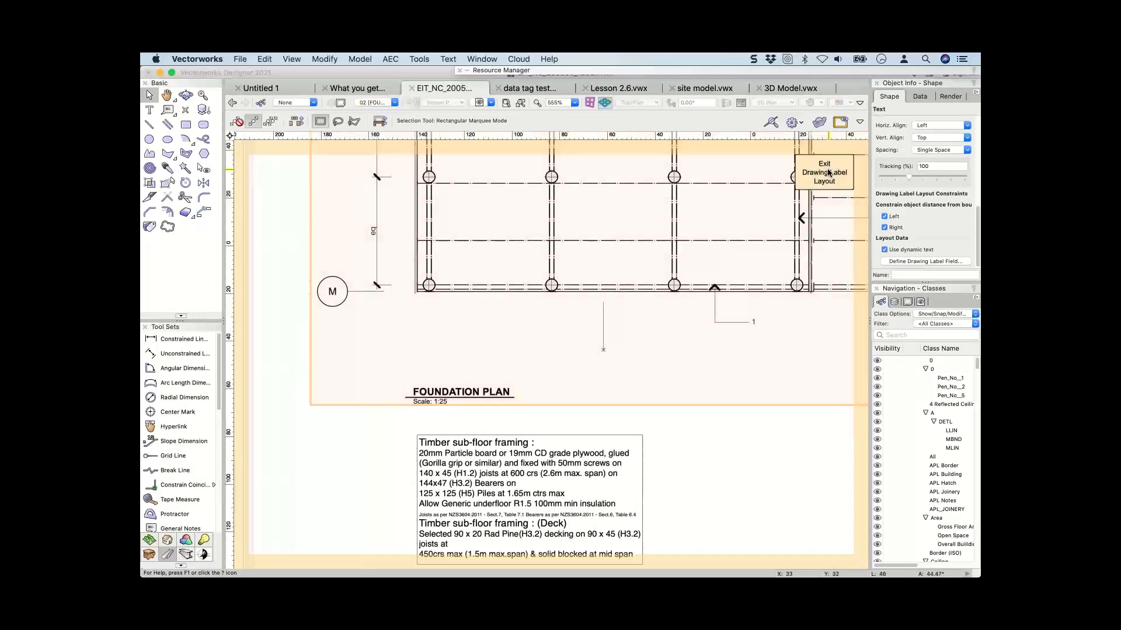
{"action": "left_click", "coordinate": [829, 173]}
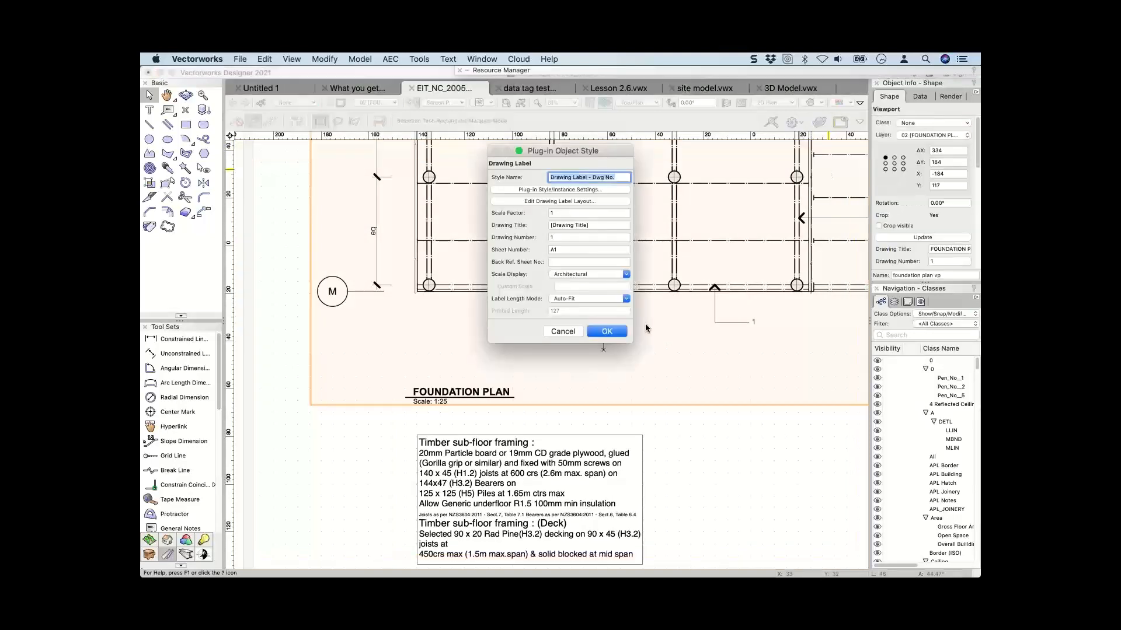
{"action": "left_click", "coordinate": [607, 331]}
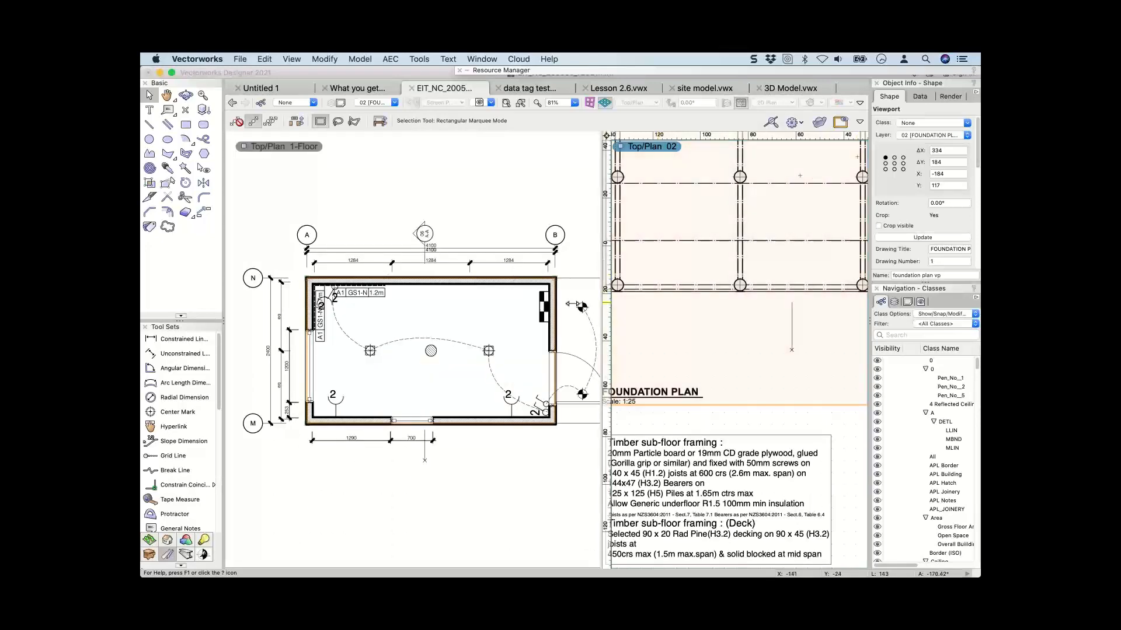
Widen the sheet view pane beside the floor plan and display sheet layer 05 ELEVATIONS in it.
{"action": "left_click_drag", "start_coordinate": [601, 303], "coordinate": [573, 303]}
{"action": "left_click", "coordinate": [907, 302]}
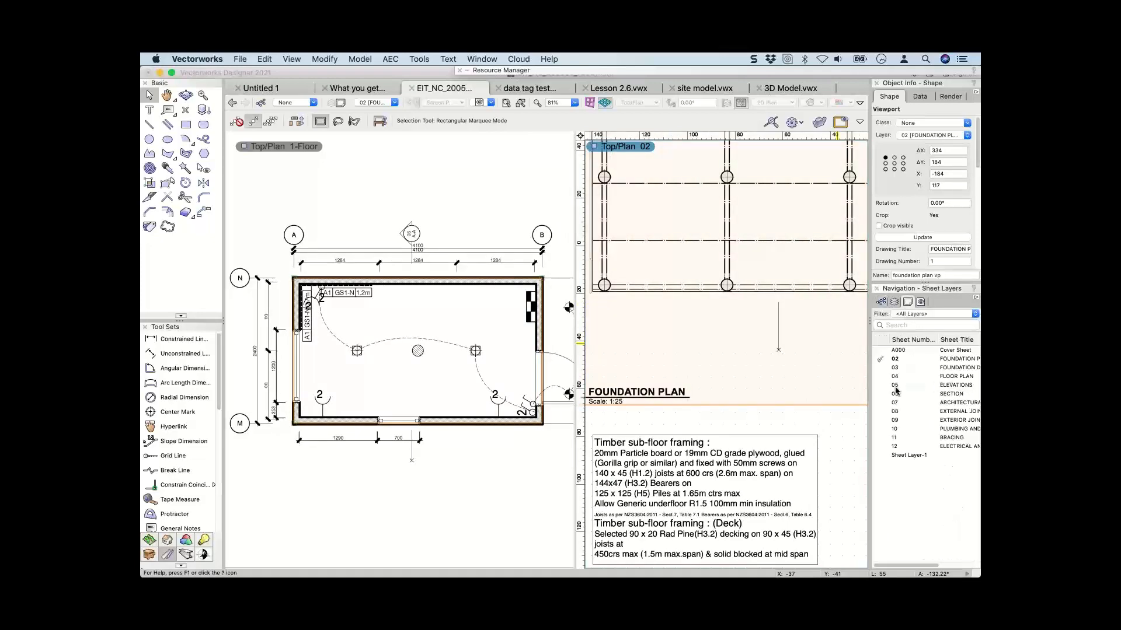
{"action": "double_click", "coordinate": [895, 385]}
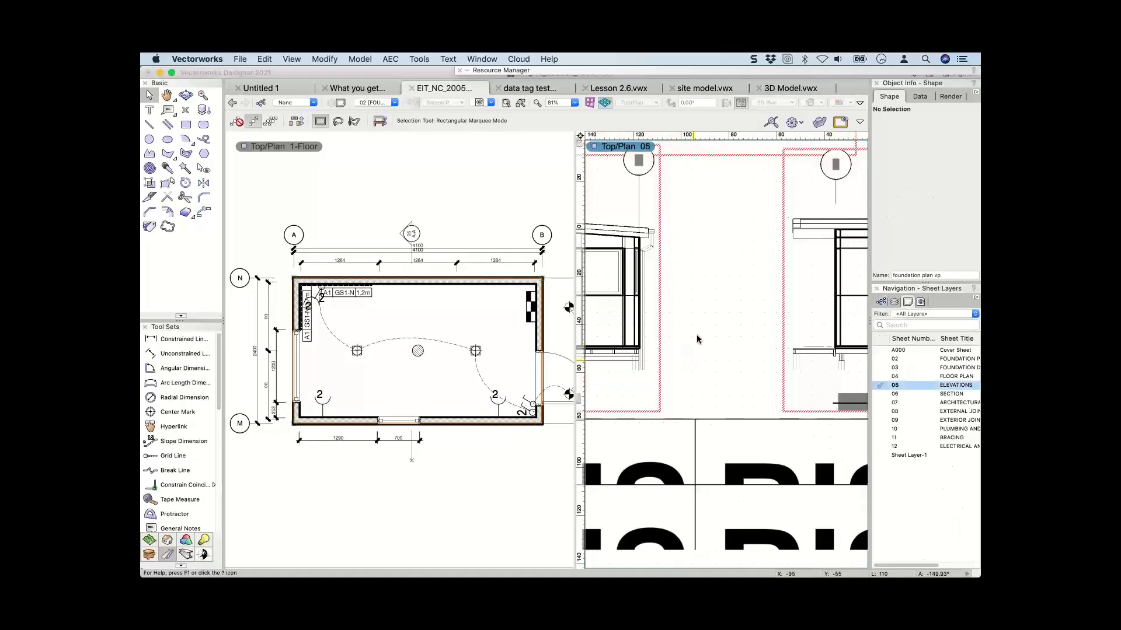
{"action": "scroll", "coordinate": [698, 341], "scroll_direction": "down", "scroll_amount": 4}
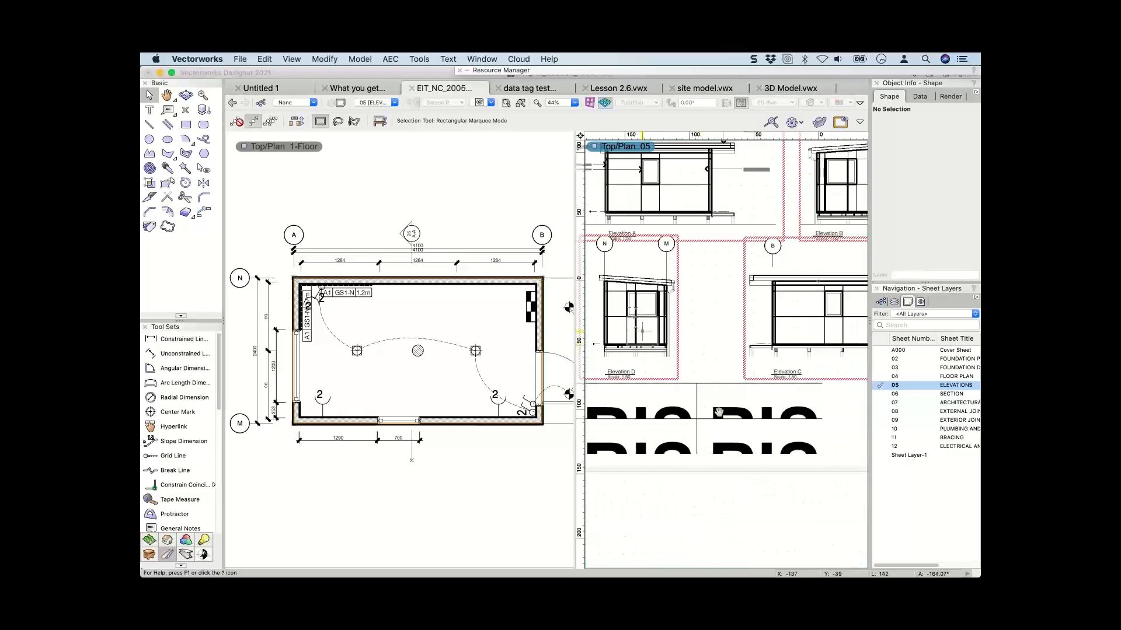
{"action": "scroll", "coordinate": [750, 443], "scroll_direction": "up", "scroll_amount": 1}
{"action": "middle_click_drag", "start_coordinate": [750, 443], "coordinate": [808, 556]}
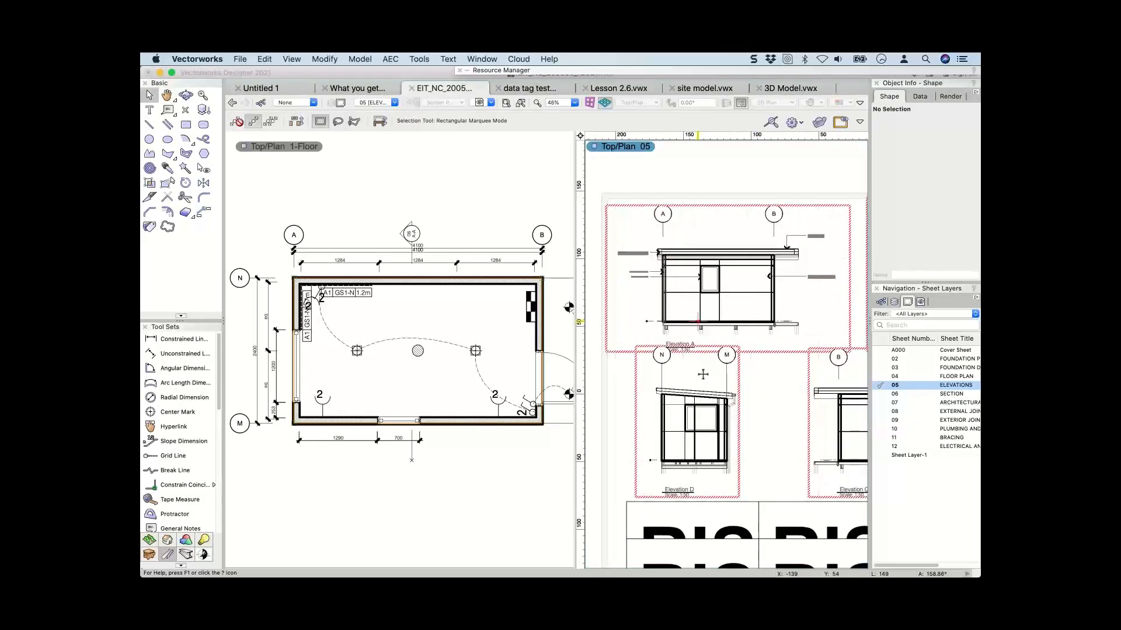
{"action": "scroll", "coordinate": [702, 373], "scroll_direction": "up", "scroll_amount": 2}
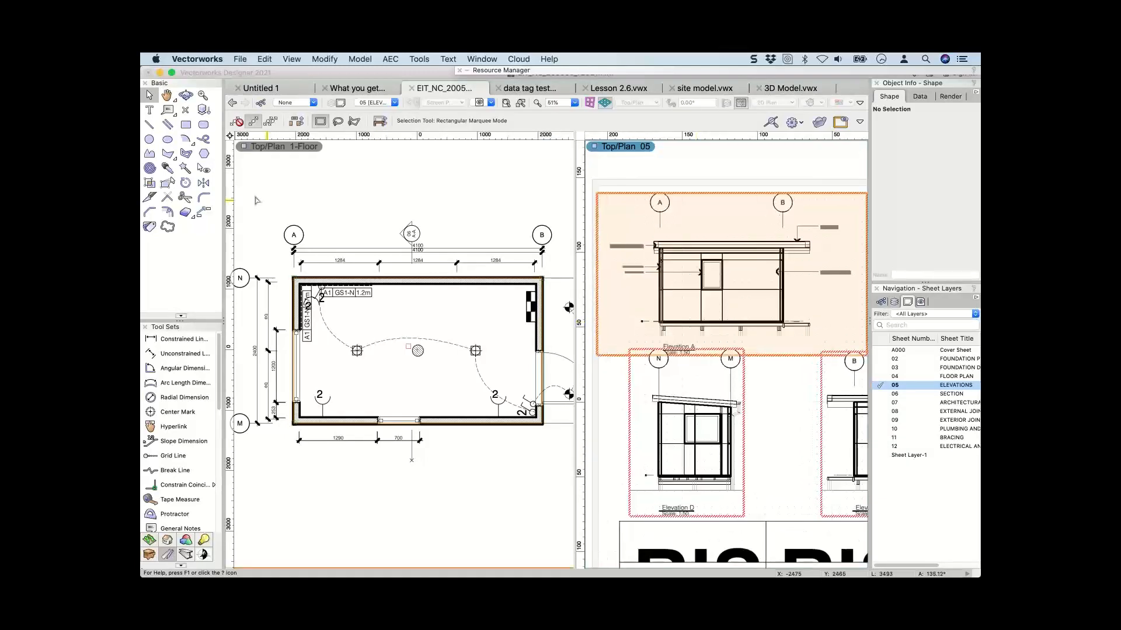
Draw a vertical grid line through the 1-Floor plan, between grid line A and the plan's centre.
{"action": "left_click", "coordinate": [171, 457]}
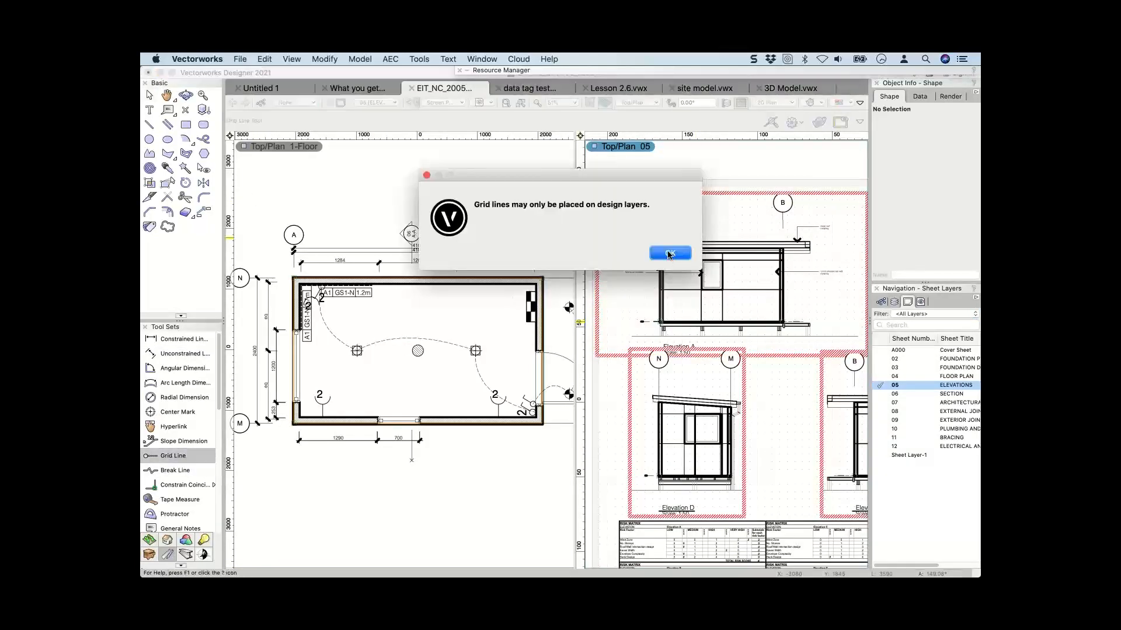
{"action": "key", "text": "Return"}
{"action": "left_click", "coordinate": [412, 208]}
{"action": "left_click", "coordinate": [173, 455]}
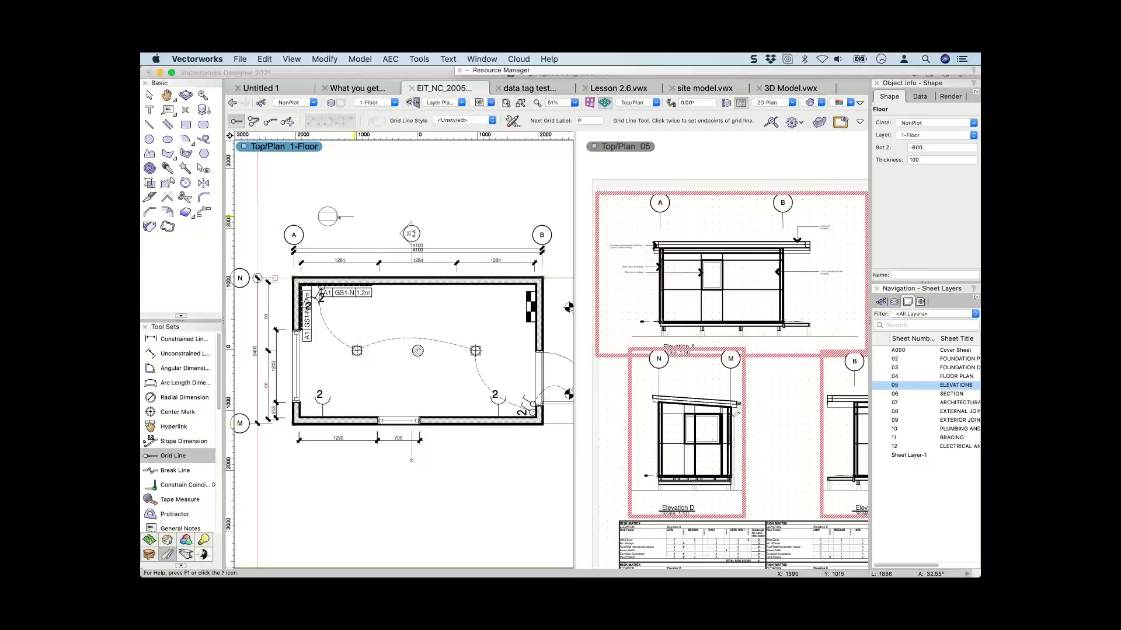
{"action": "scroll", "coordinate": [325, 217], "scroll_direction": "up", "scroll_amount": 1}
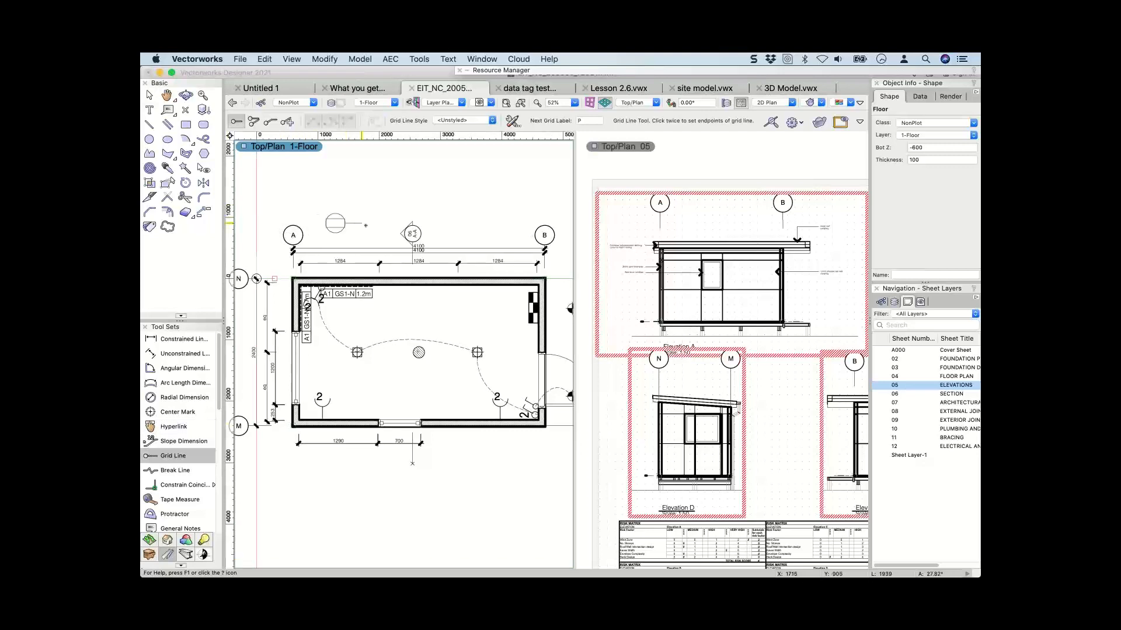
{"action": "left_click", "coordinate": [366, 225]}
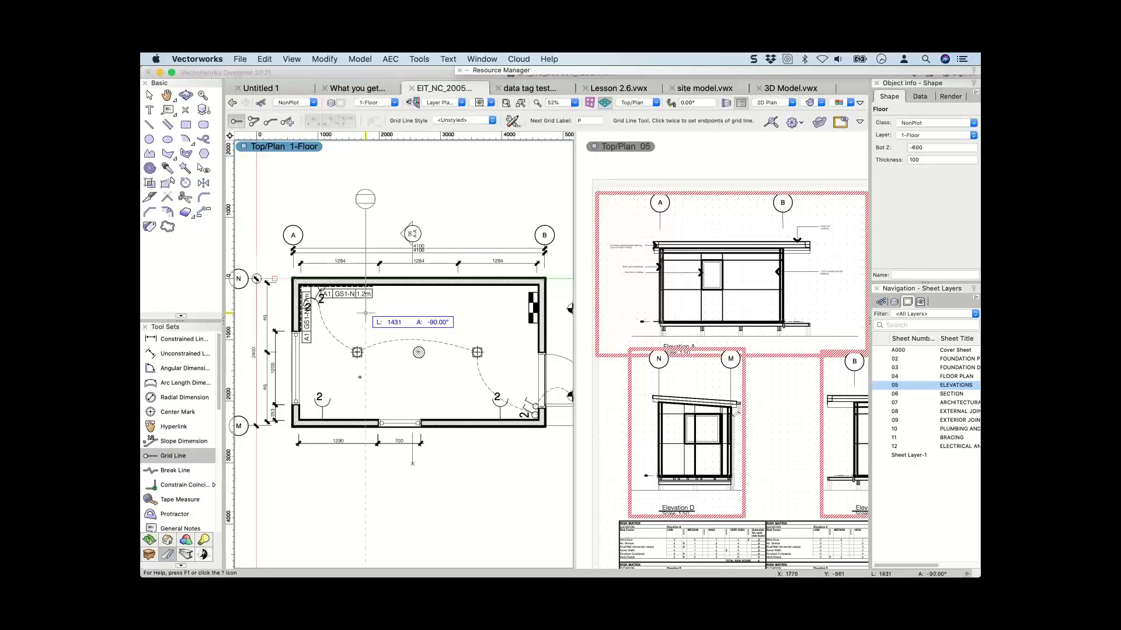
{"action": "left_click", "coordinate": [365, 490]}
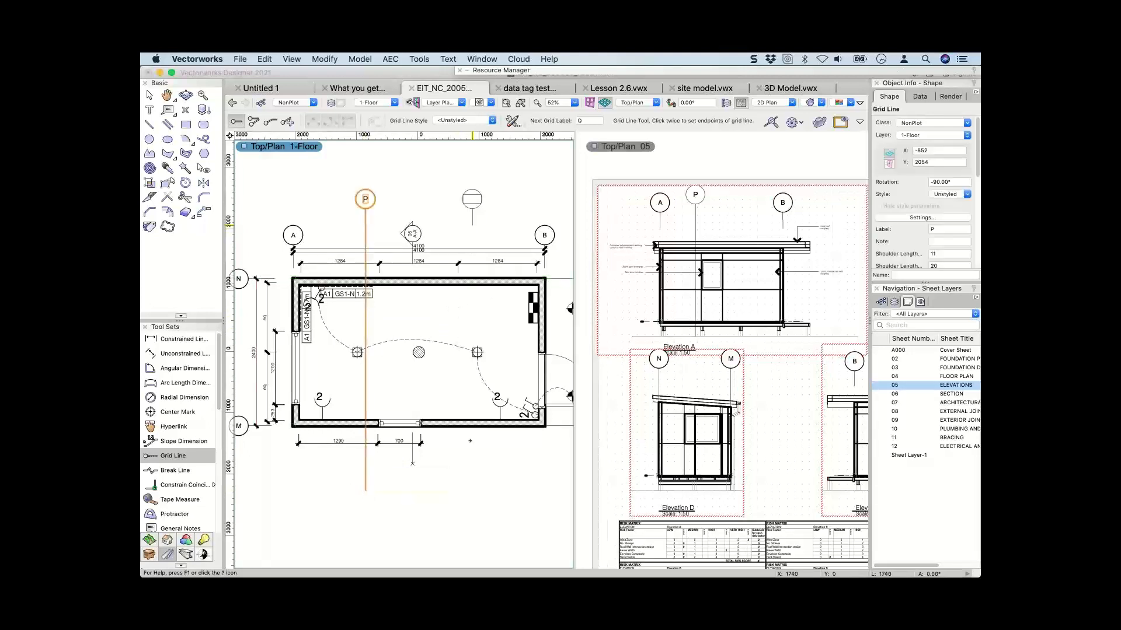
Draw a second vertical grid line about 3730 mm long through the floor plan, between the plan's centre and grid line B.
{"action": "left_click", "coordinate": [472, 225]}
{"action": "left_click", "coordinate": [472, 453]}
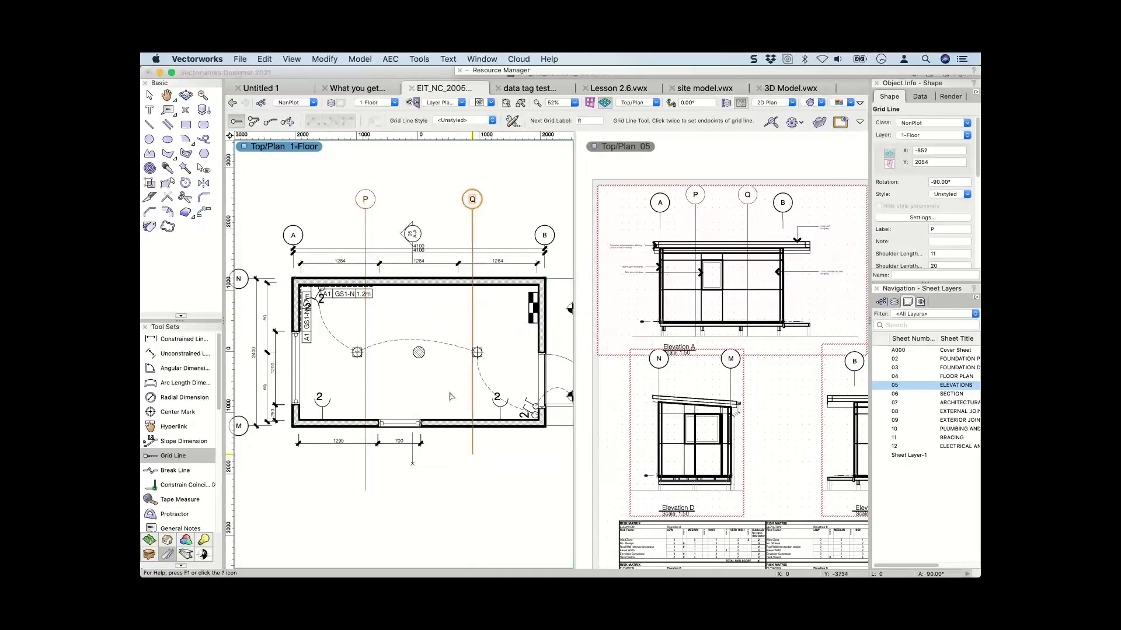
{"action": "key", "text": "x"}
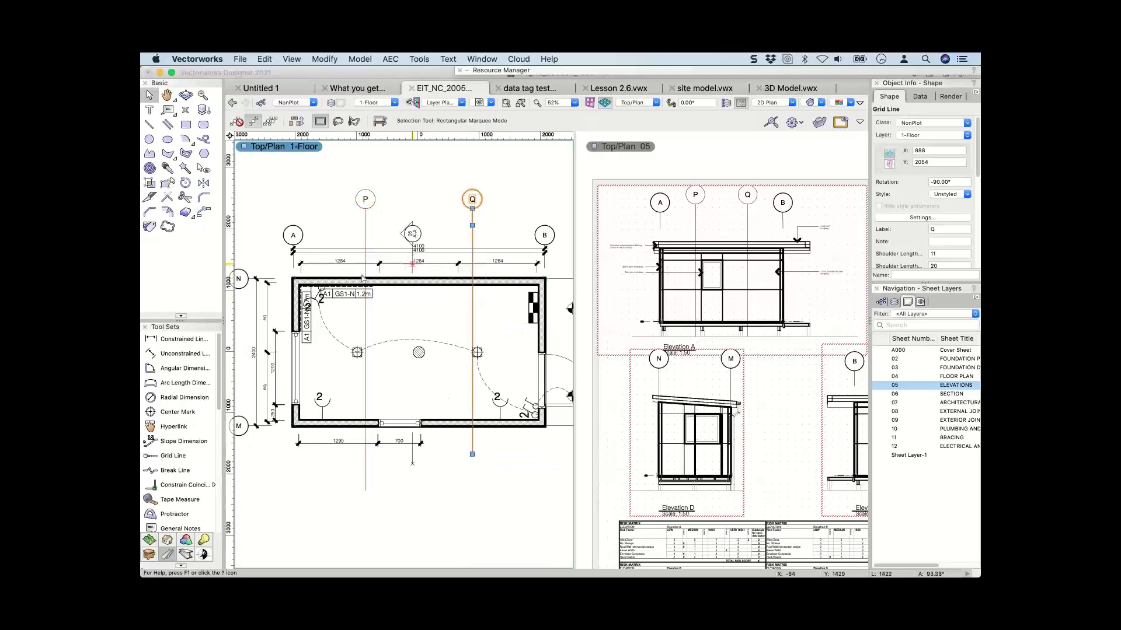
Delete grid line P from the floor plan and select grid line Q to bring up its settings.
{"action": "left_click", "coordinate": [773, 197]}
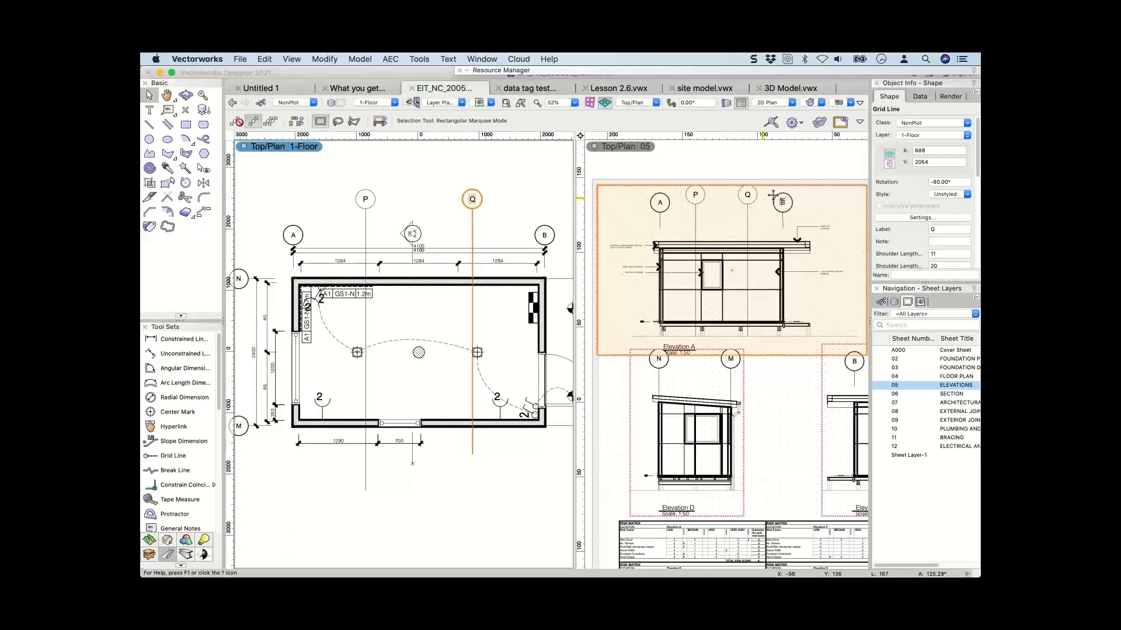
{"action": "left_click", "coordinate": [472, 203]}
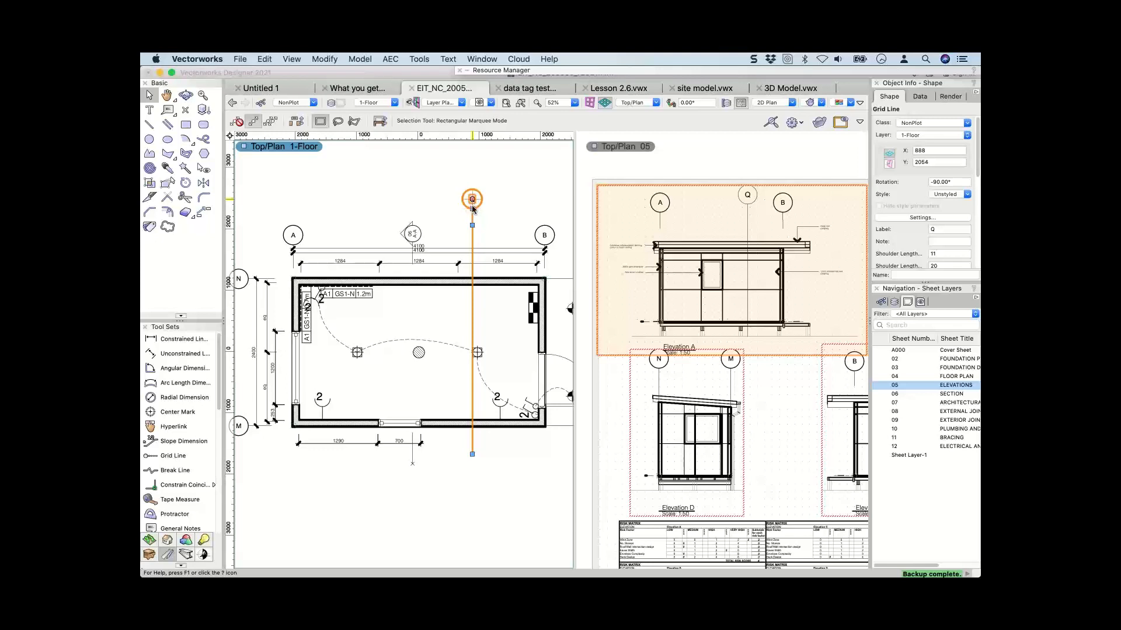
{"action": "scroll", "coordinate": [905, 187], "scroll_direction": "down", "scroll_amount": 5}
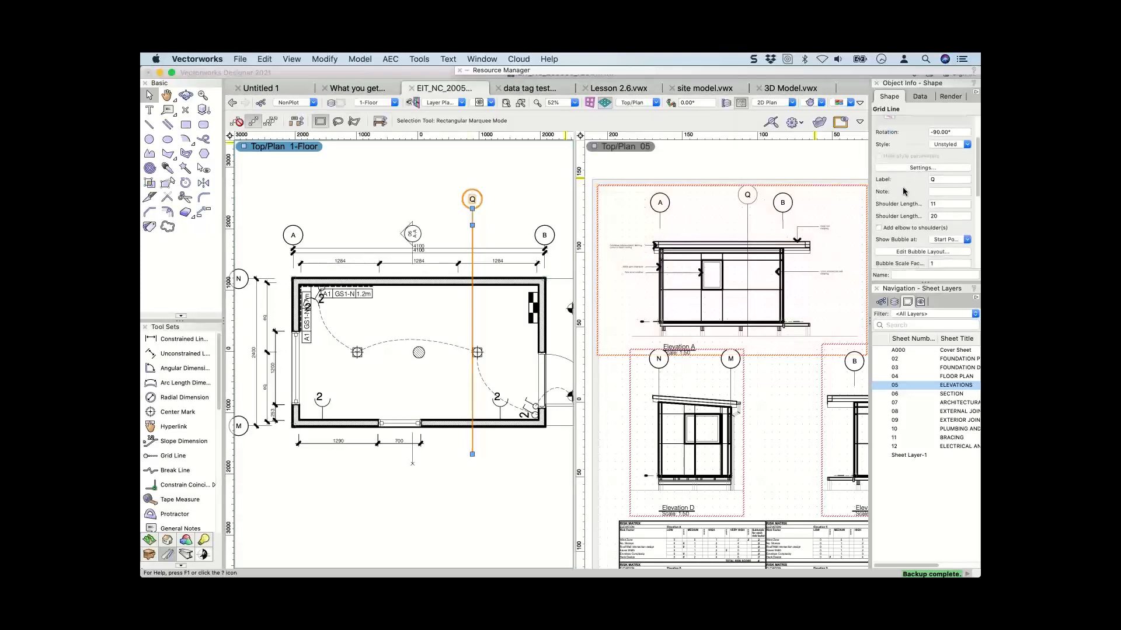
{"action": "scroll", "coordinate": [903, 193], "scroll_direction": "down", "scroll_amount": 2}
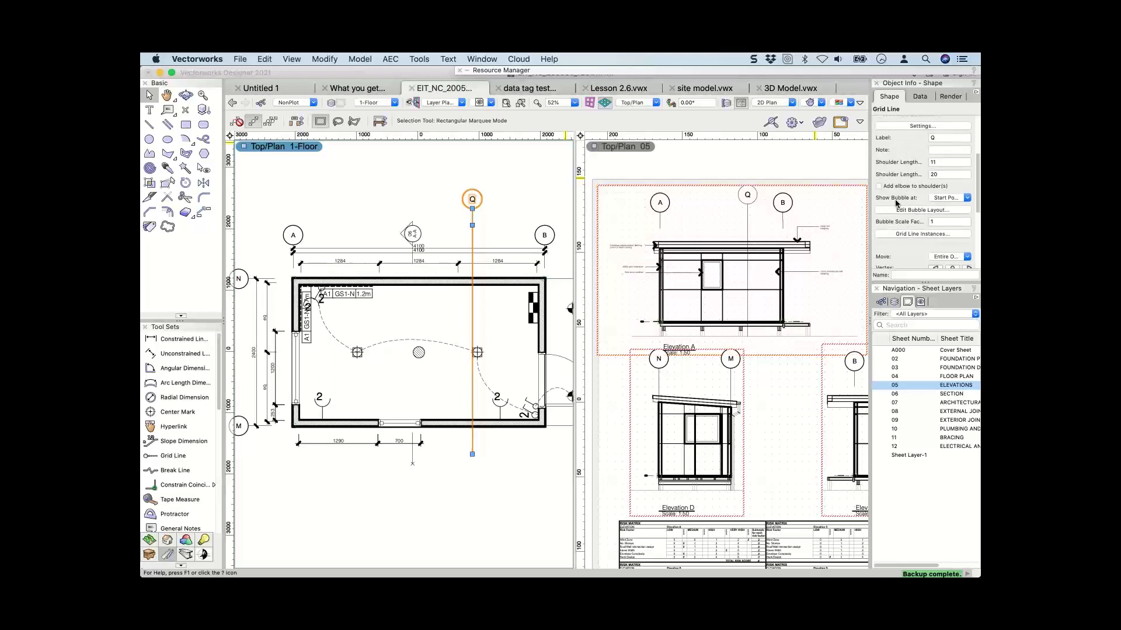
Remove grid line Q from the Elevation A viewport through its grid line instances.
{"action": "left_click", "coordinate": [789, 252]}
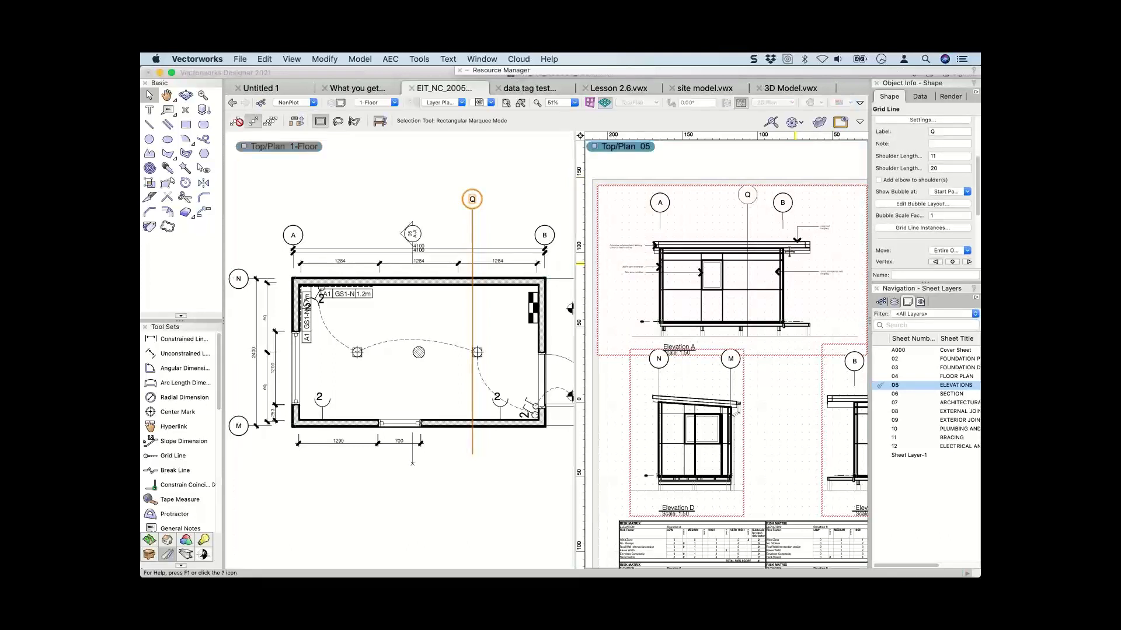
{"action": "left_click", "coordinate": [789, 252]}
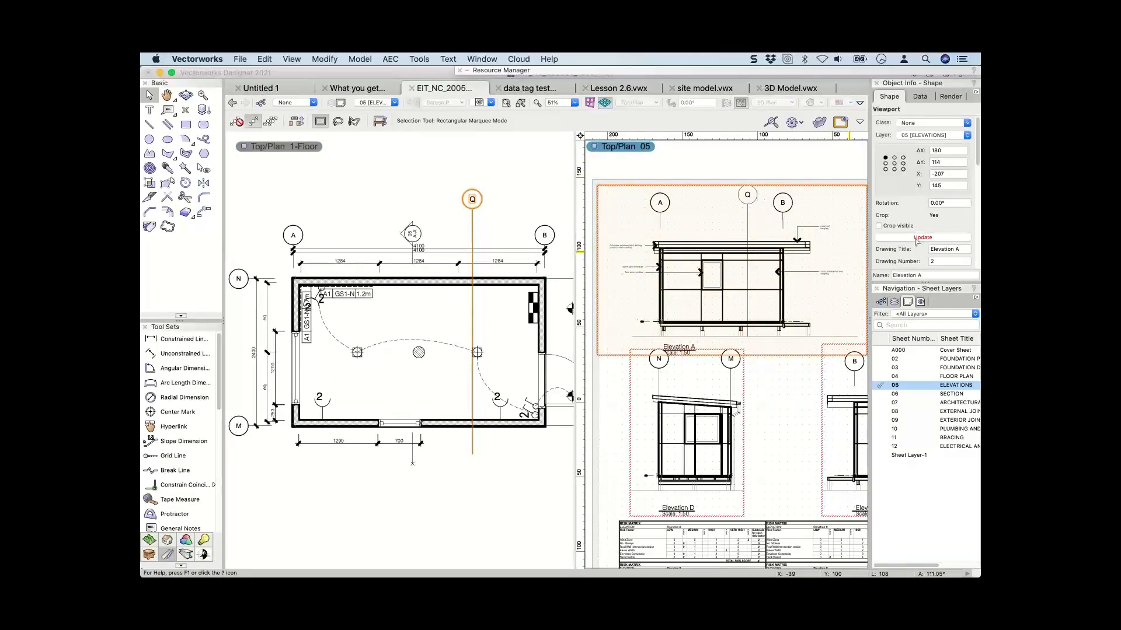
{"action": "left_click", "coordinate": [489, 197]}
{"action": "left_click", "coordinate": [473, 199]}
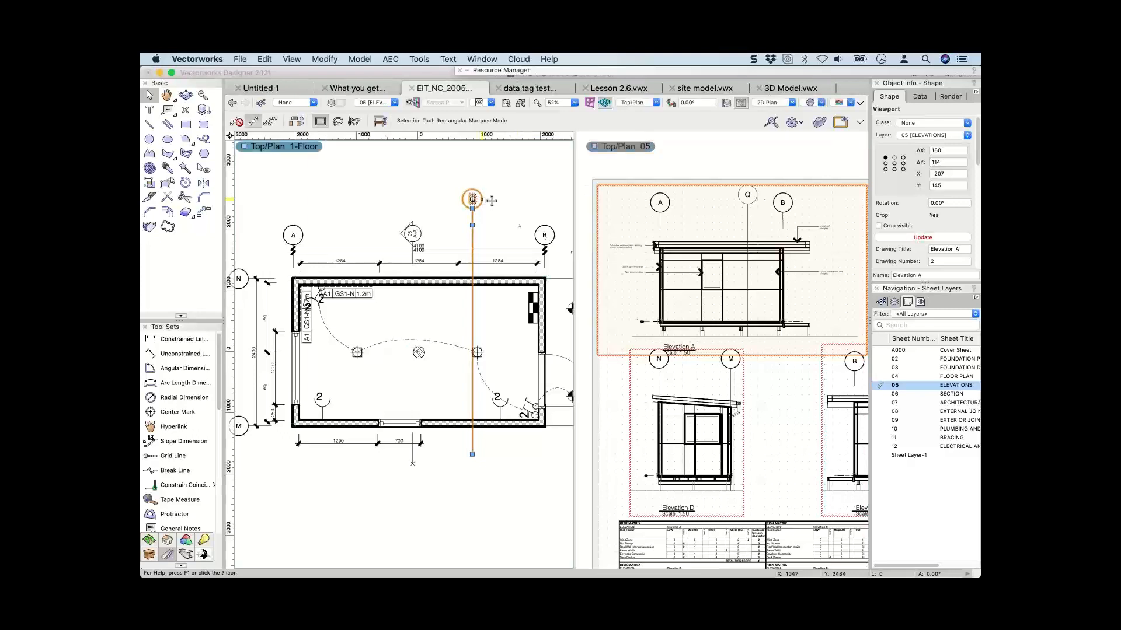
{"action": "left_click", "coordinate": [861, 244]}
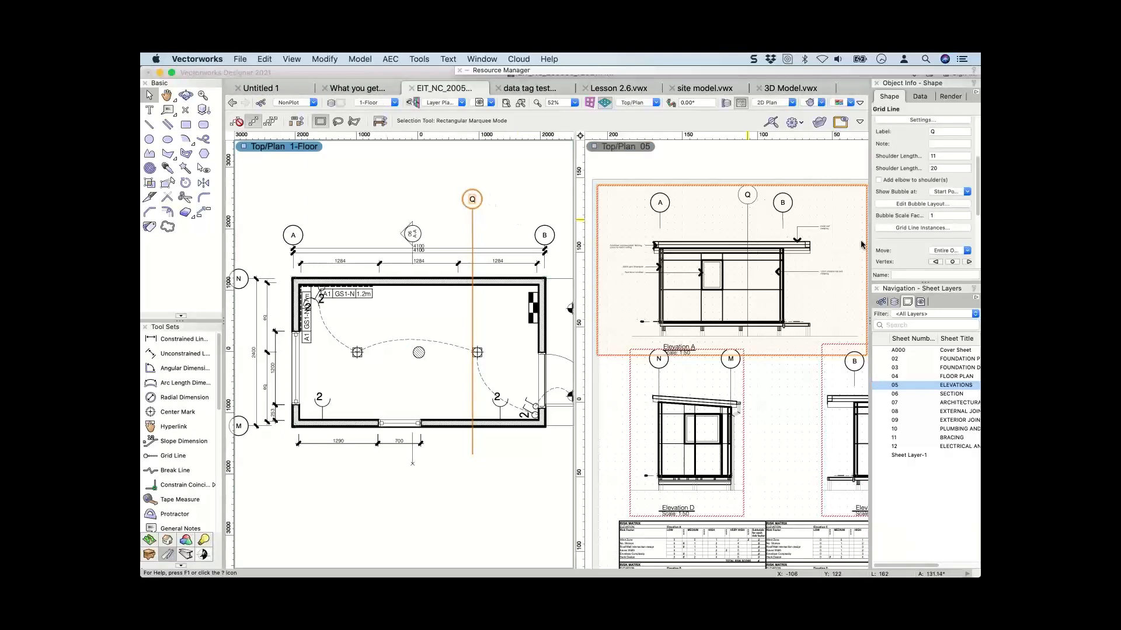
{"action": "left_click", "coordinate": [906, 228]}
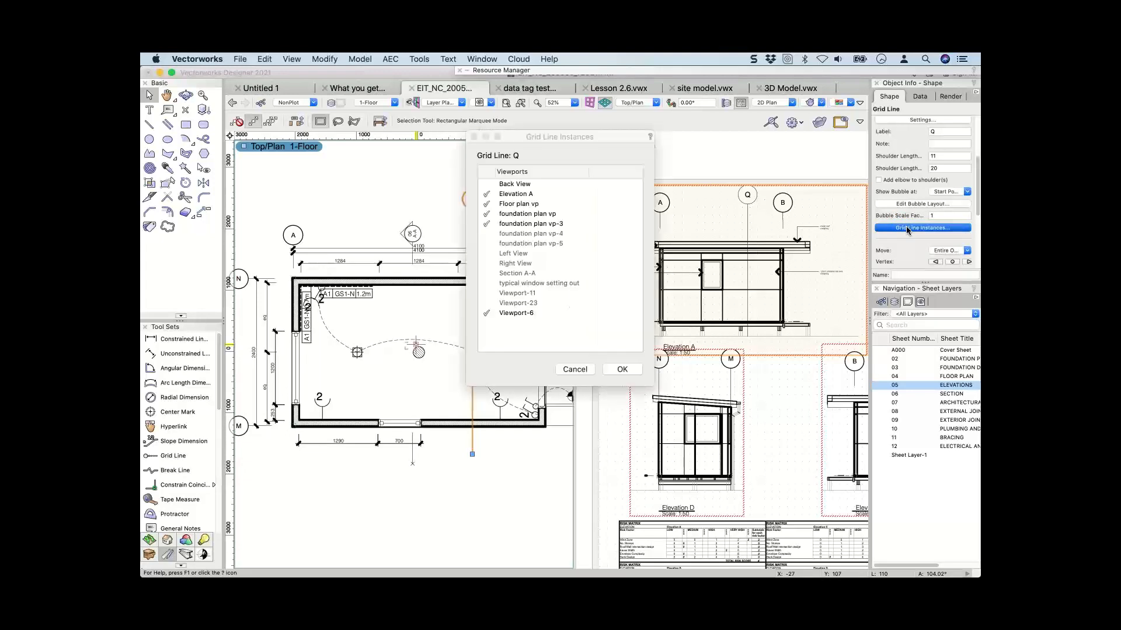
{"action": "left_click", "coordinate": [487, 194]}
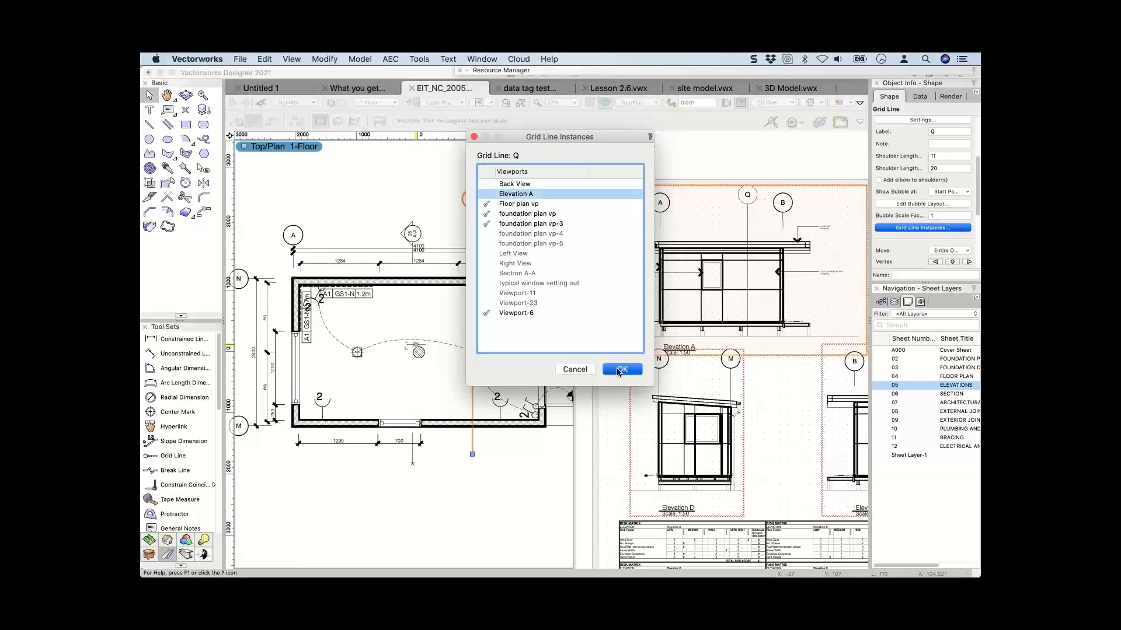
{"action": "left_click", "coordinate": [619, 369]}
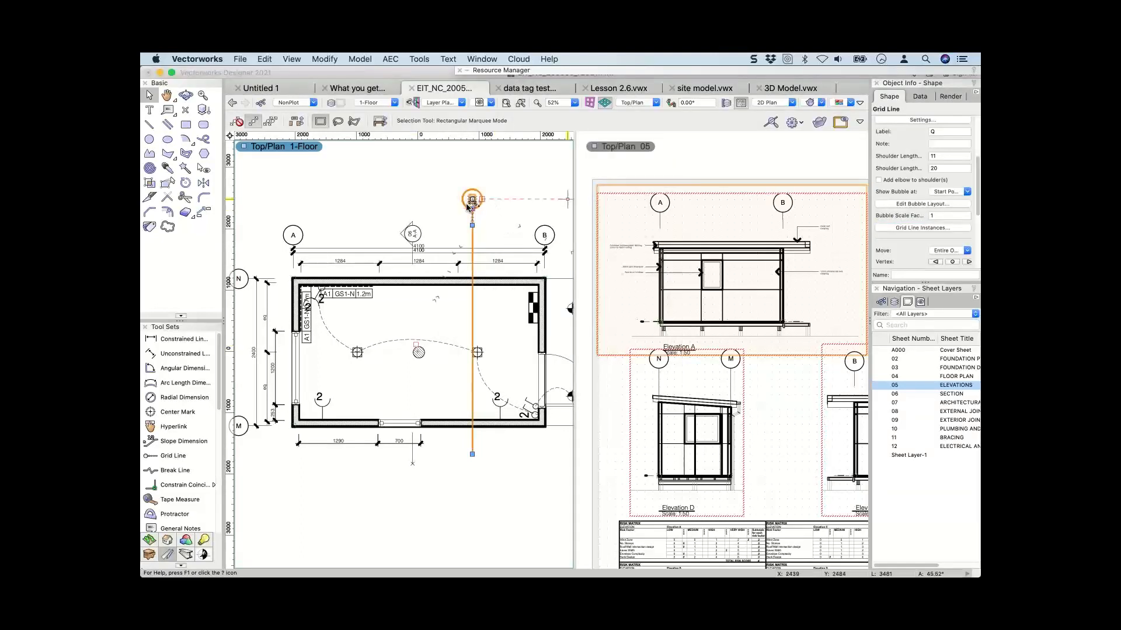
Turn grid line Q's instance back on for the Elevation A viewport.
{"action": "left_click", "coordinate": [935, 228]}
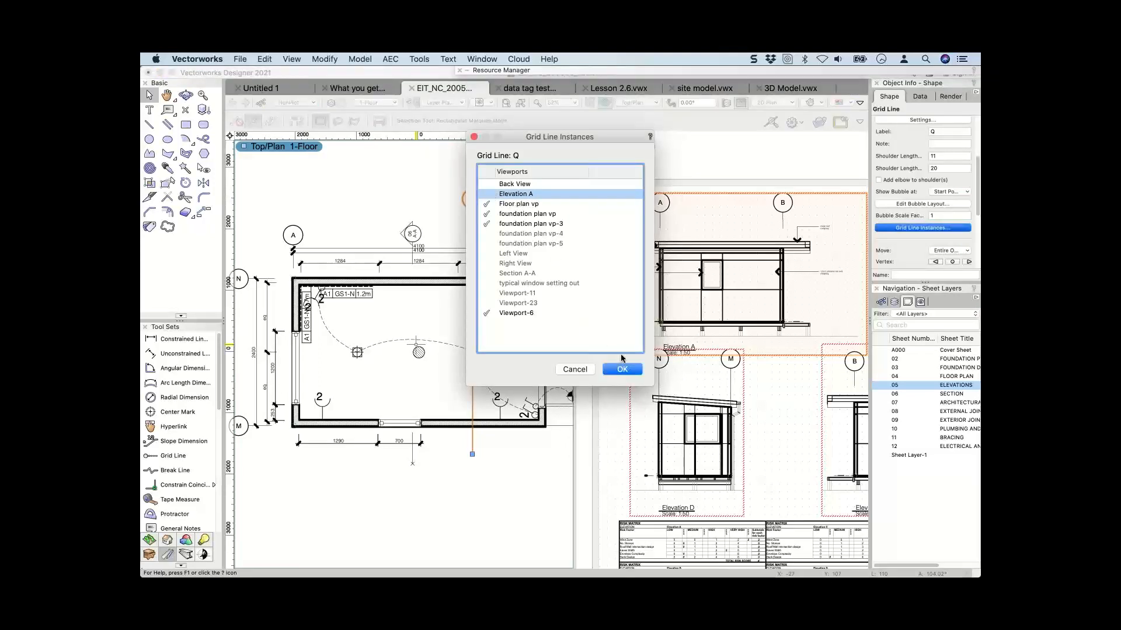
{"action": "left_click", "coordinate": [488, 193]}
{"action": "left_click", "coordinate": [617, 371]}
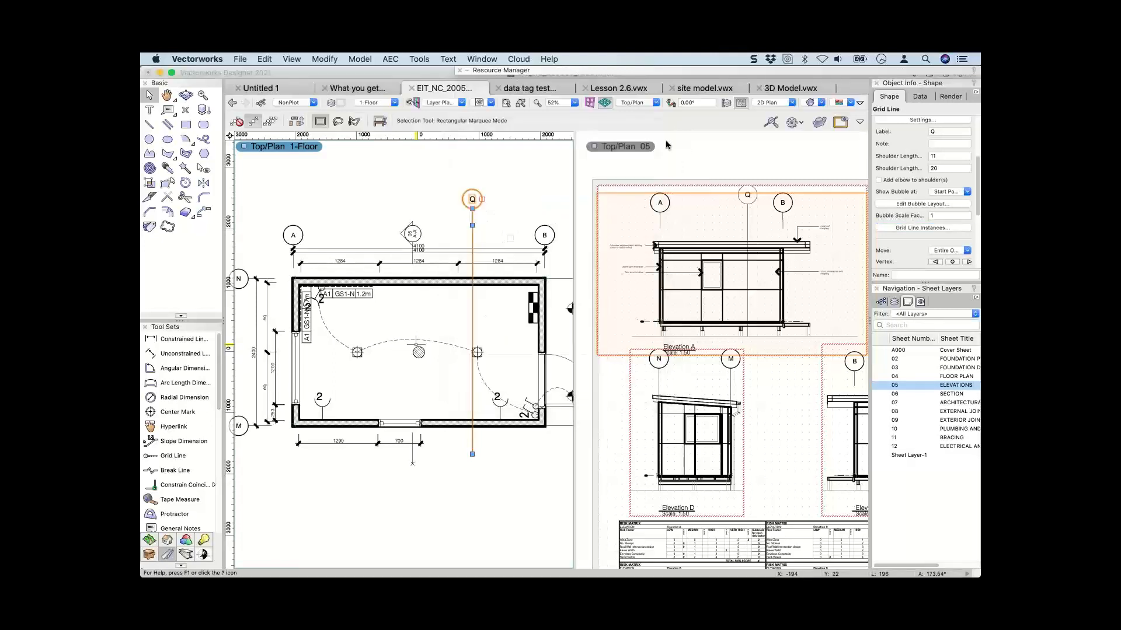
Display sheet layer 06 SECTION in the sheet view pane and bring the Section A-A drawing into view.
{"action": "left_click", "coordinate": [880, 385]}
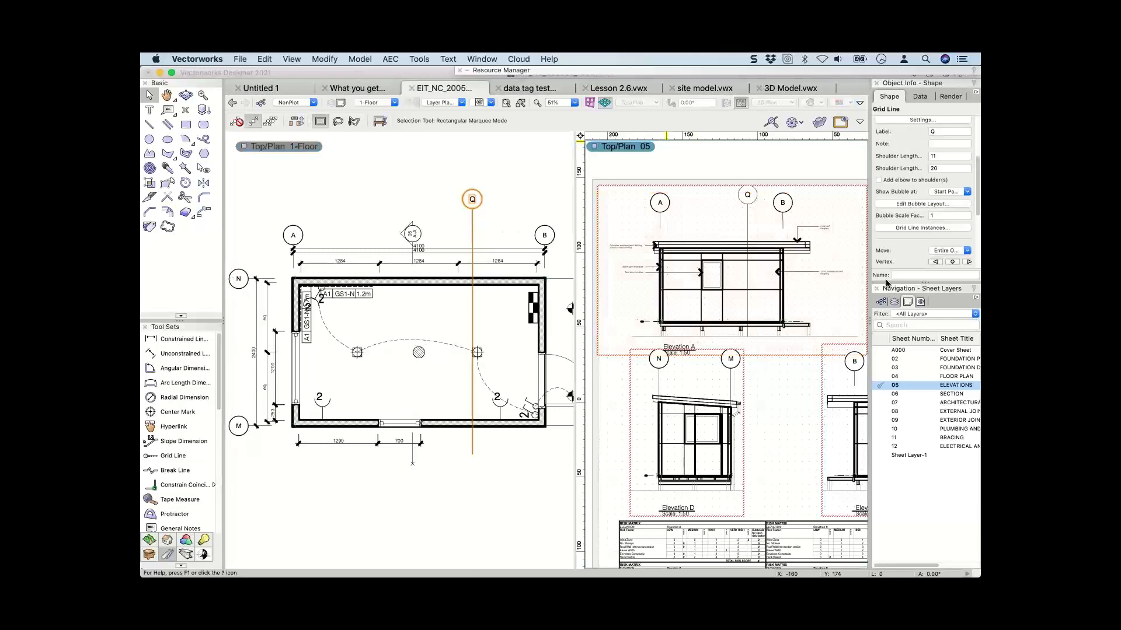
{"action": "left_click", "coordinate": [882, 395]}
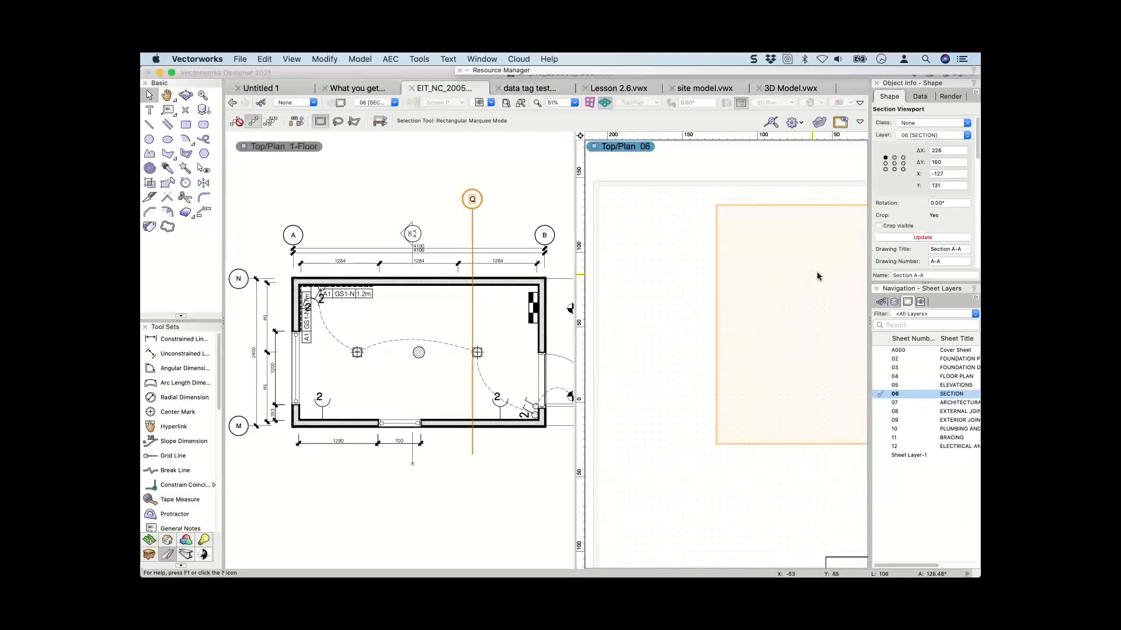
{"action": "key", "text": "h"}
{"action": "left_click_drag", "start_coordinate": [811, 276], "coordinate": [664, 289]}
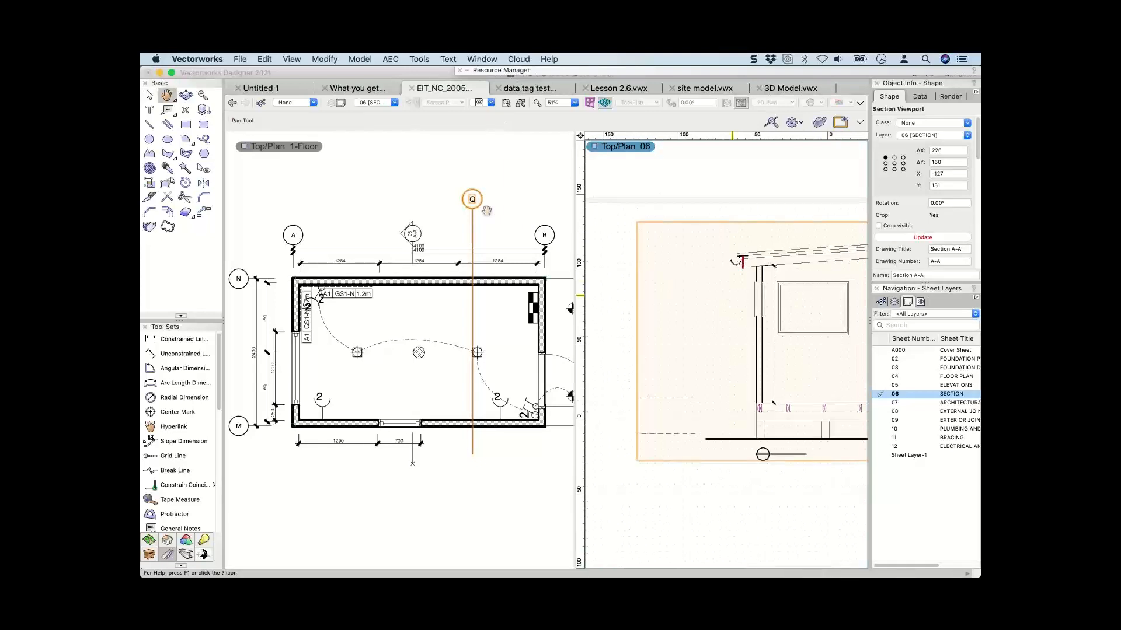
{"action": "key", "text": "x"}
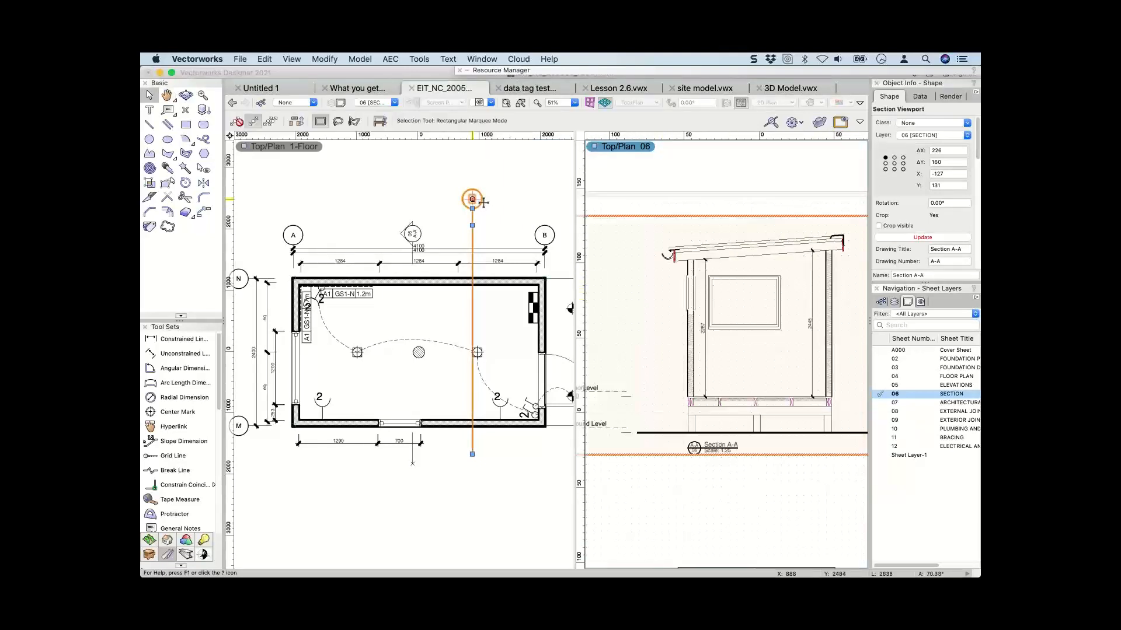
Select grid line Q in the floor plan and check which viewports its instances list offers, leaving the list unchanged.
{"action": "left_click", "coordinate": [482, 201]}
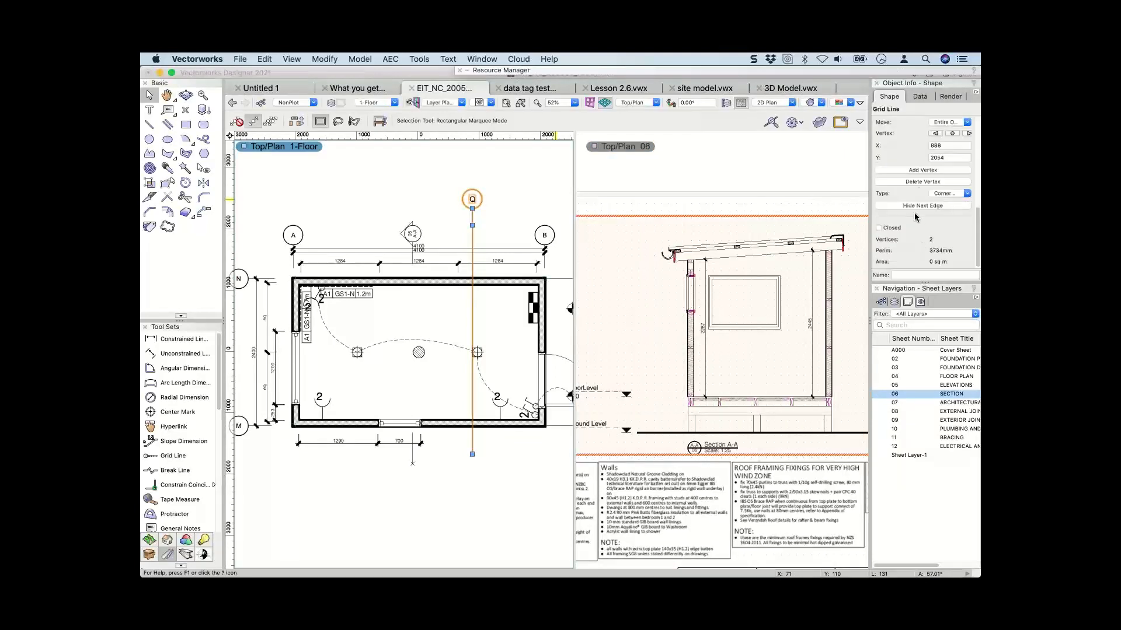
{"action": "scroll", "coordinate": [913, 213], "scroll_direction": "up", "scroll_amount": 3}
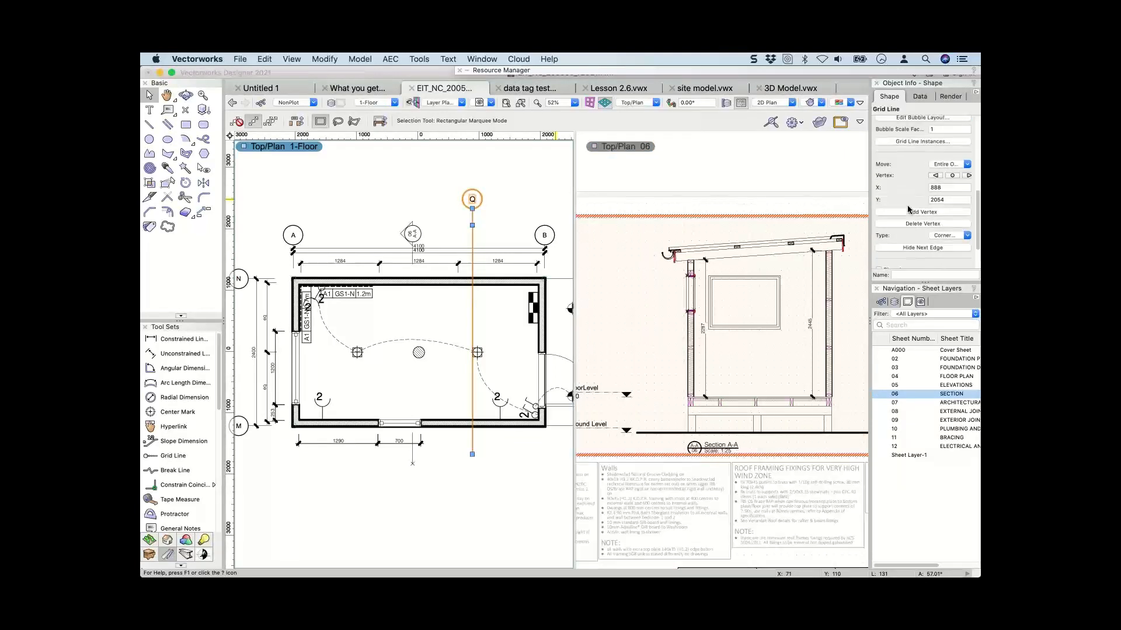
{"action": "scroll", "coordinate": [908, 210], "scroll_direction": "up", "scroll_amount": 2}
{"action": "left_click", "coordinate": [902, 185]}
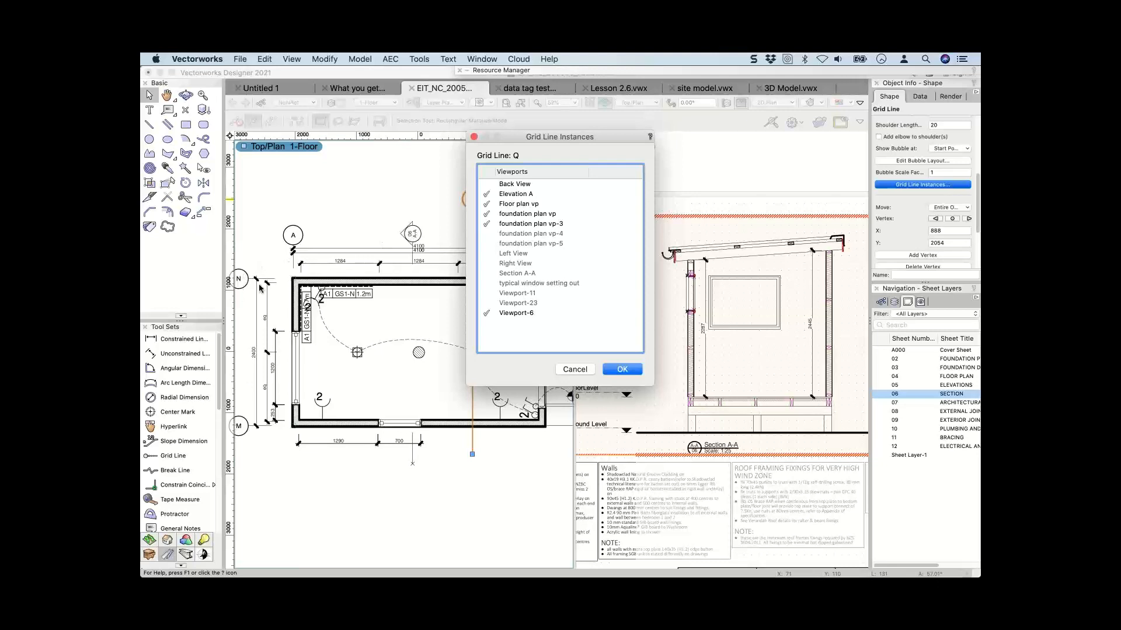
{"action": "left_click", "coordinate": [573, 369]}
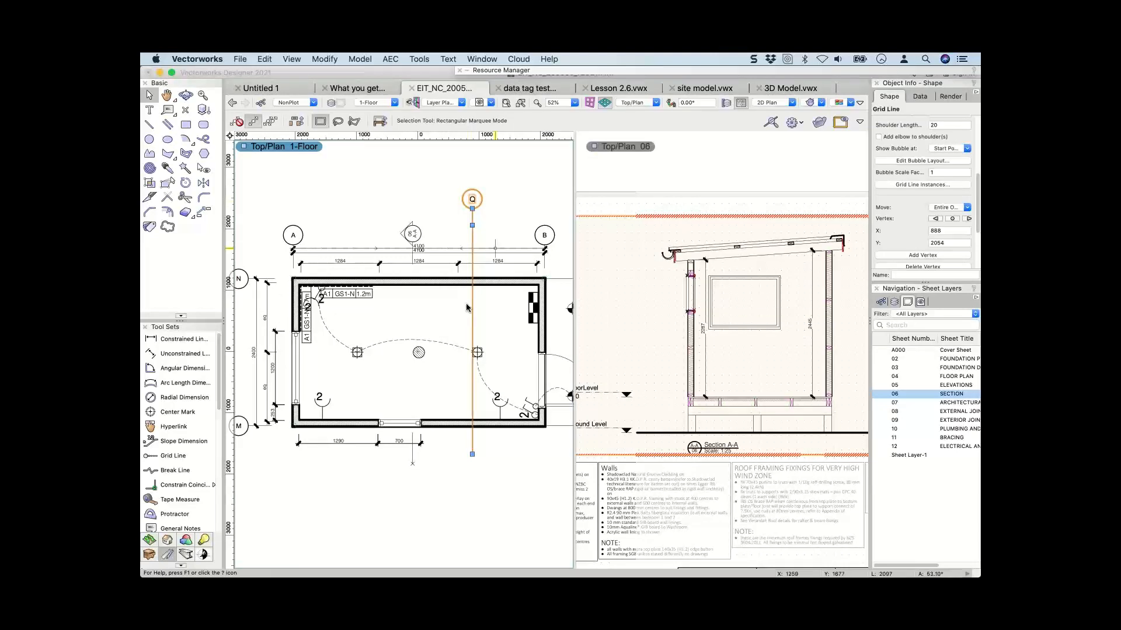
Show sheet layer 05 ELEVATIONS in the sheet view pane again, beside the 1-Floor plan.
{"action": "left_click", "coordinate": [879, 386]}
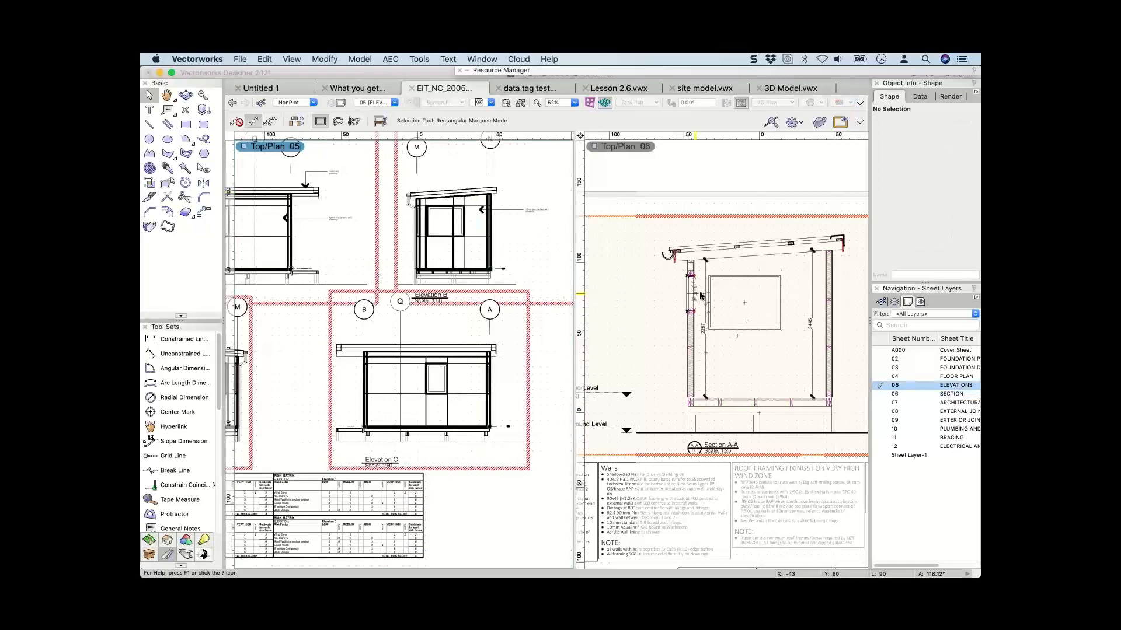
{"action": "left_click", "coordinate": [721, 220]}
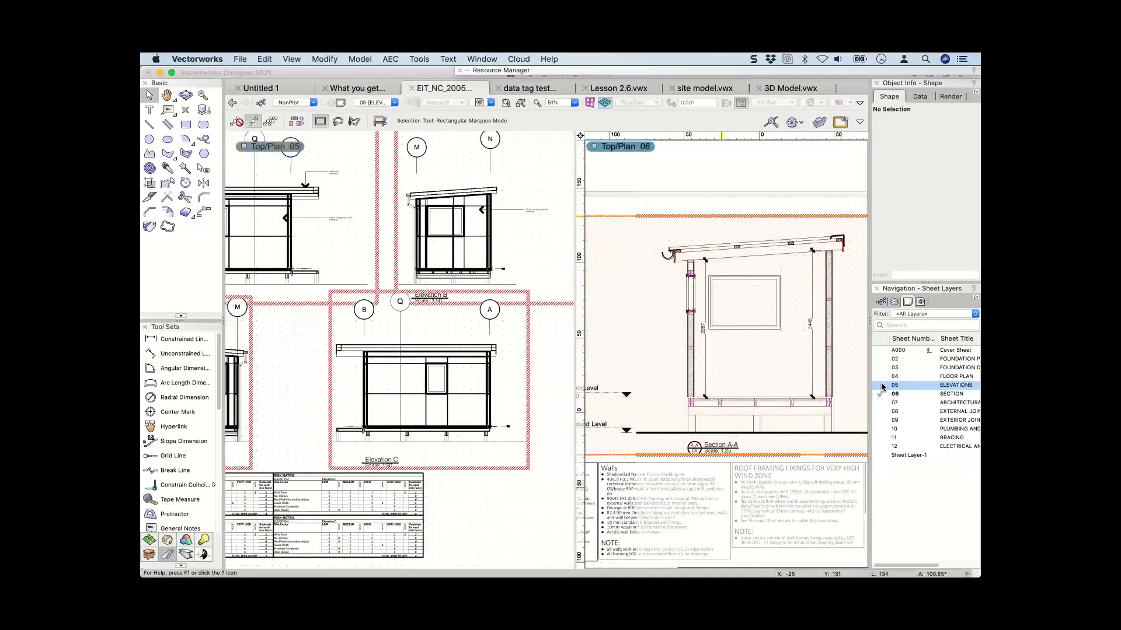
{"action": "left_click", "coordinate": [554, 331]}
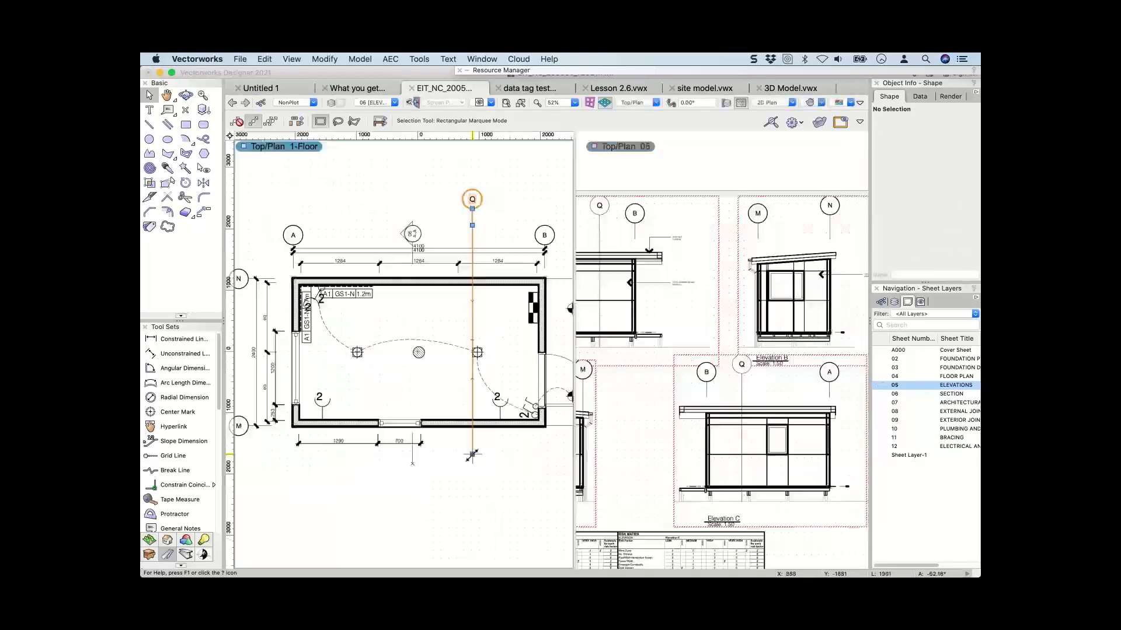
Tilt grid line Q slightly by moving its lower end further below the plan and towards grid line A, and check Elevation A.
{"action": "left_click", "coordinate": [472, 431]}
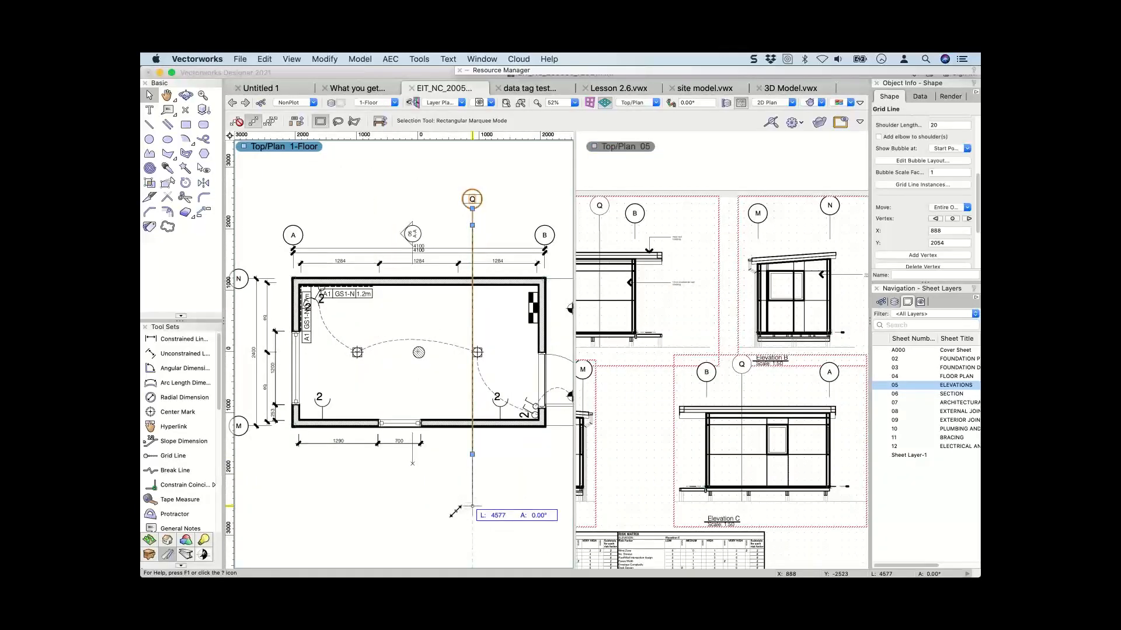
{"action": "left_click_drag", "start_coordinate": [472, 454], "coordinate": [466, 518]}
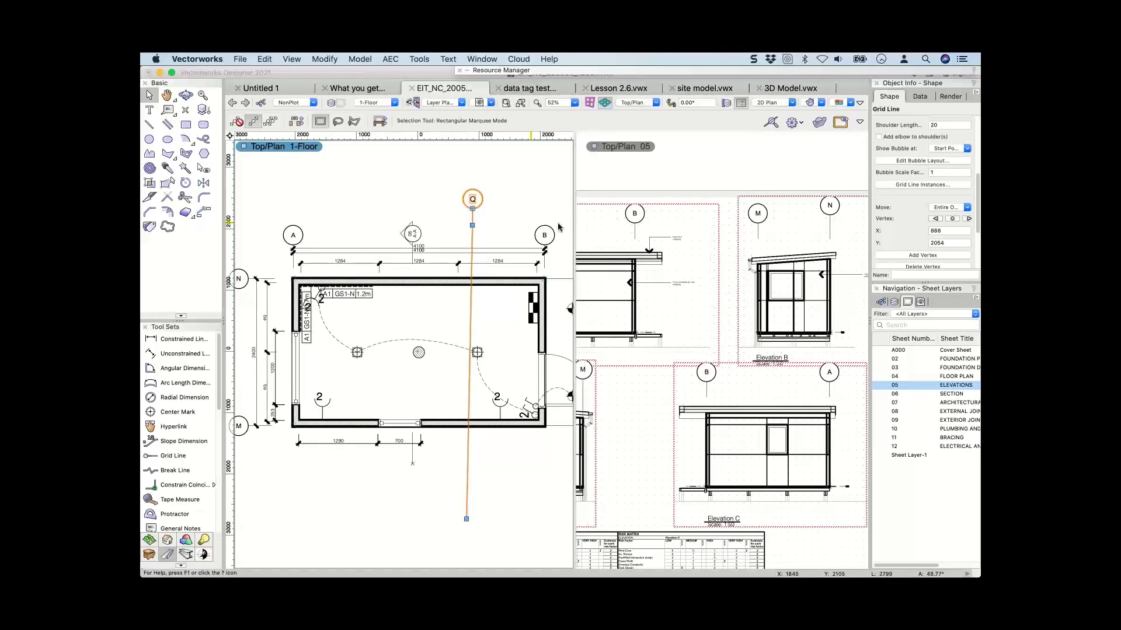
{"action": "left_click", "coordinate": [655, 236]}
{"action": "middle_click_drag", "start_coordinate": [734, 234], "coordinate": [786, 237]}
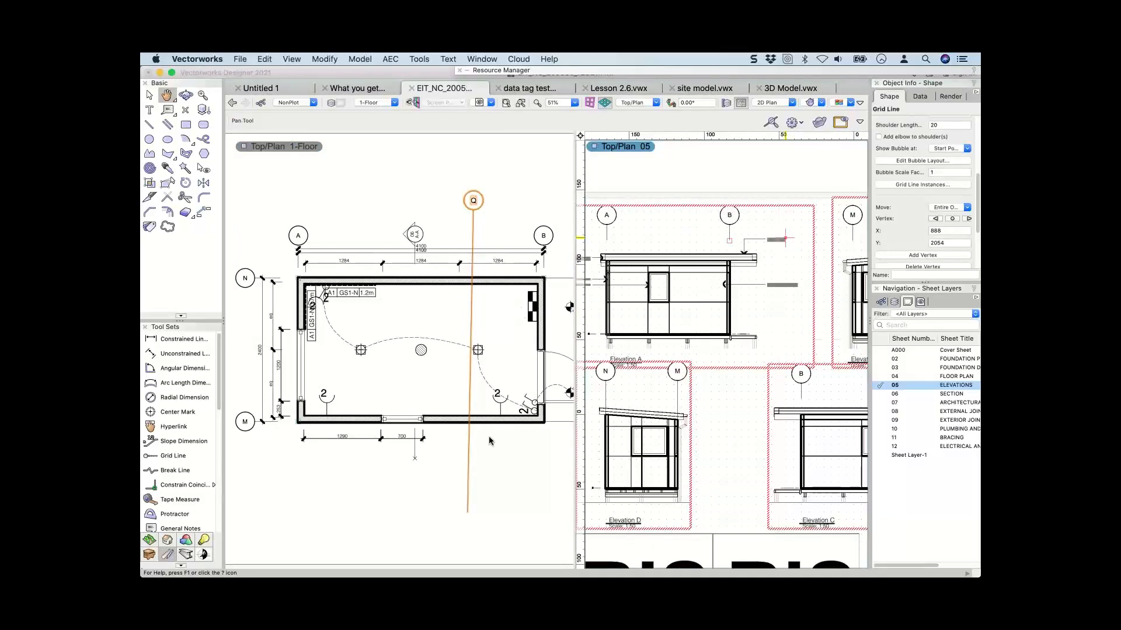
{"action": "left_click", "coordinate": [467, 504]}
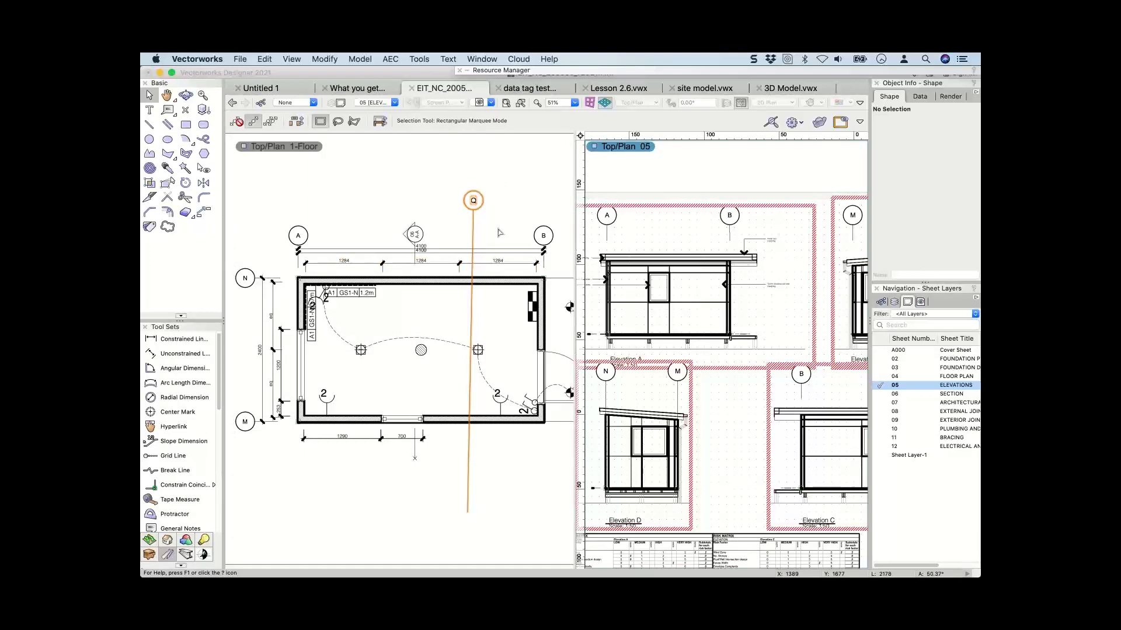
Delete grid line Q from the floor plan.
{"action": "left_click", "coordinate": [499, 231]}
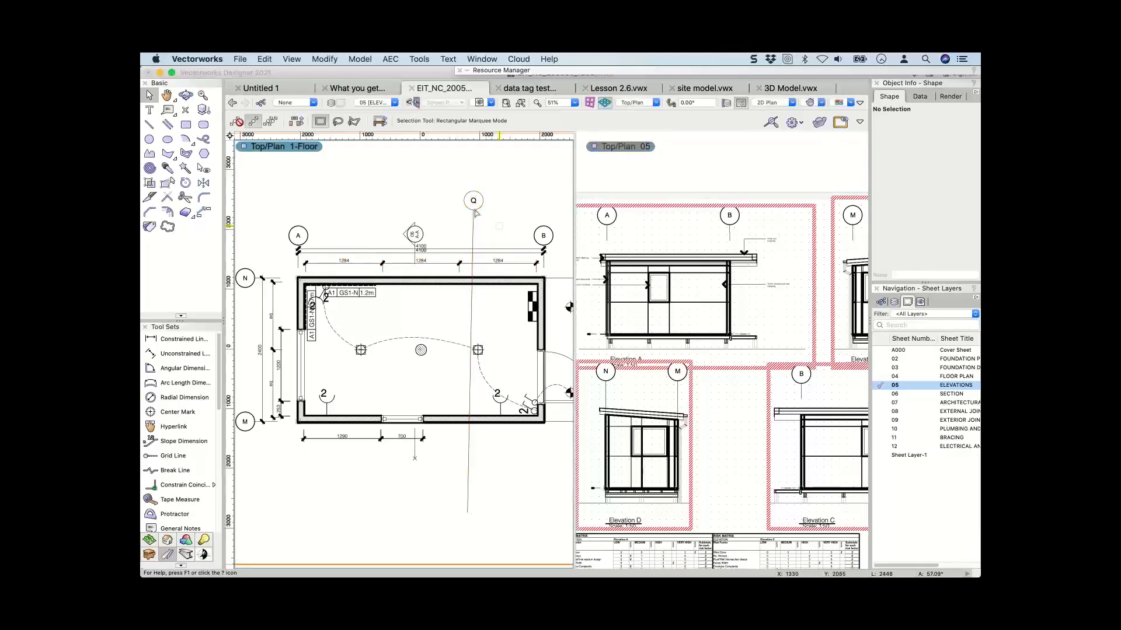
{"action": "left_click", "coordinate": [475, 214]}
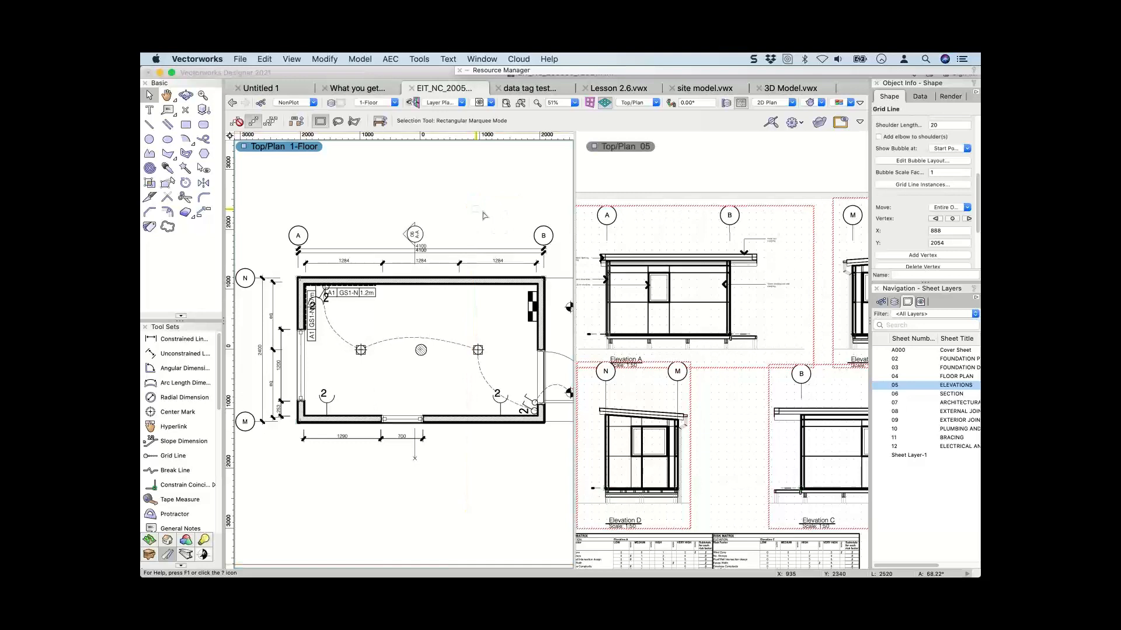
{"action": "left_click", "coordinate": [484, 216]}
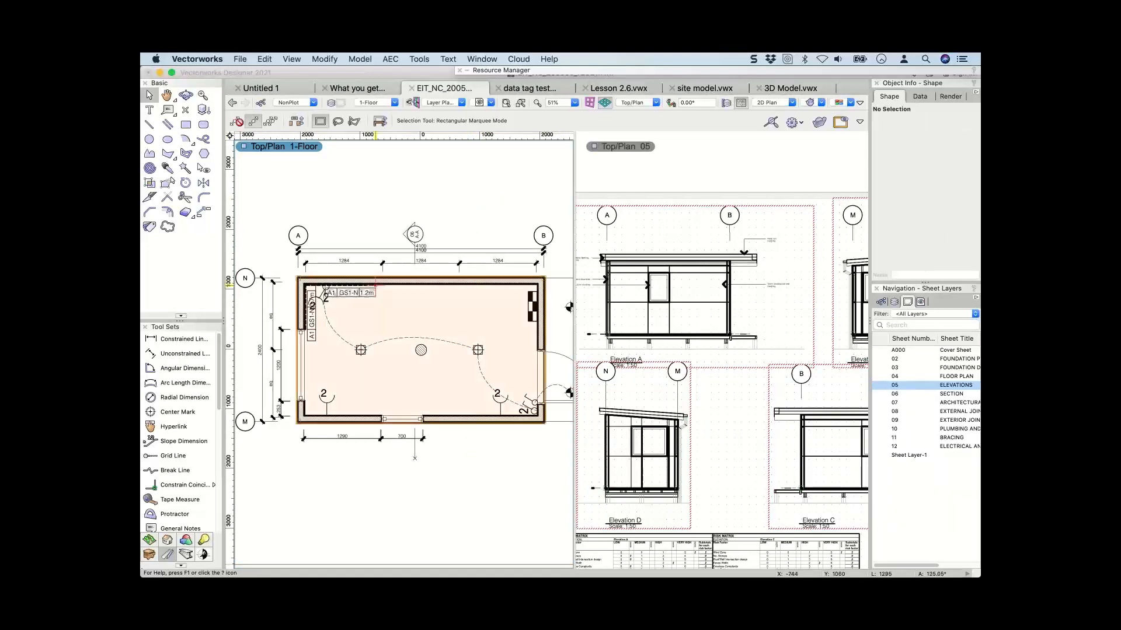
Replace the unstyled Section A-A line in the floor plan with the Section-Elevation Line plug-in style.
{"action": "left_click", "coordinate": [414, 234]}
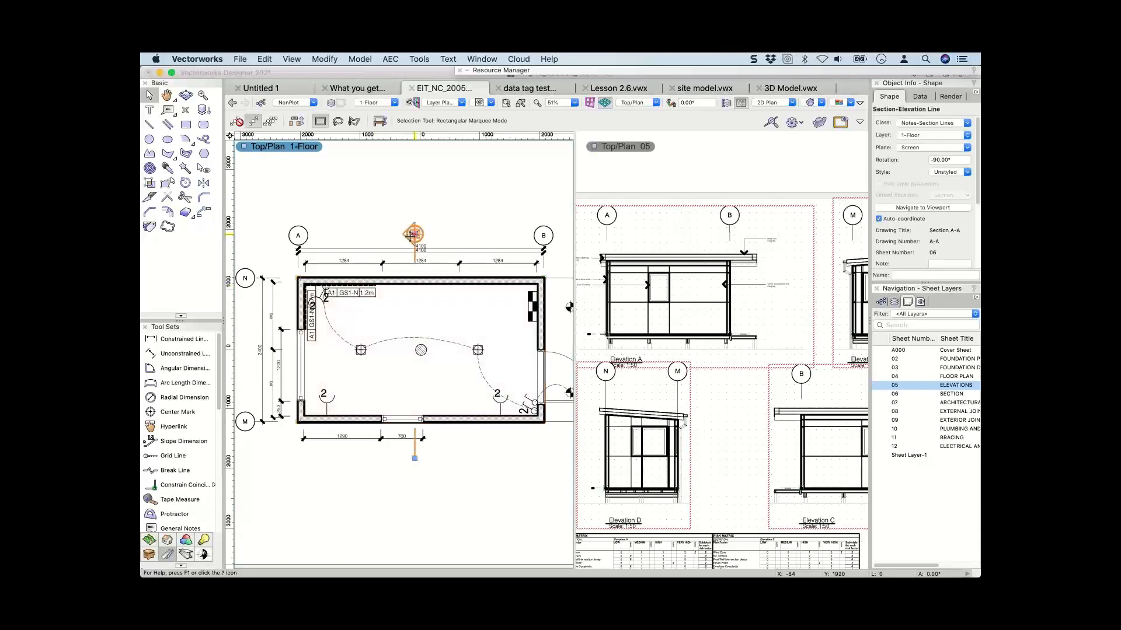
{"action": "scroll", "coordinate": [902, 207], "scroll_direction": "down", "scroll_amount": 3}
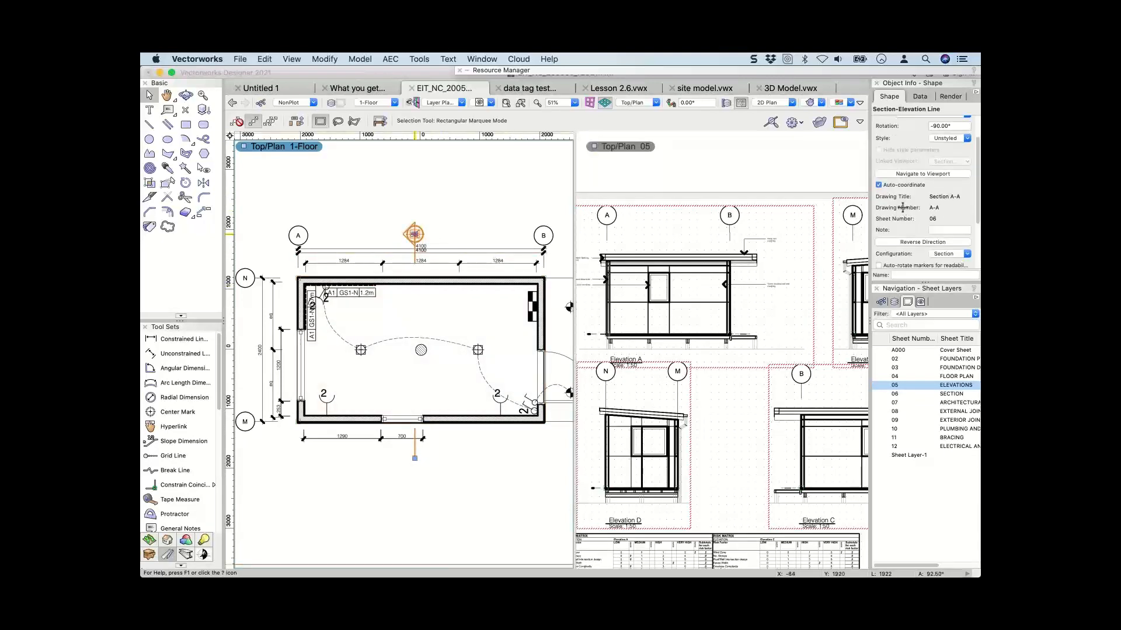
{"action": "scroll", "coordinate": [957, 143], "scroll_direction": "up", "scroll_amount": 1}
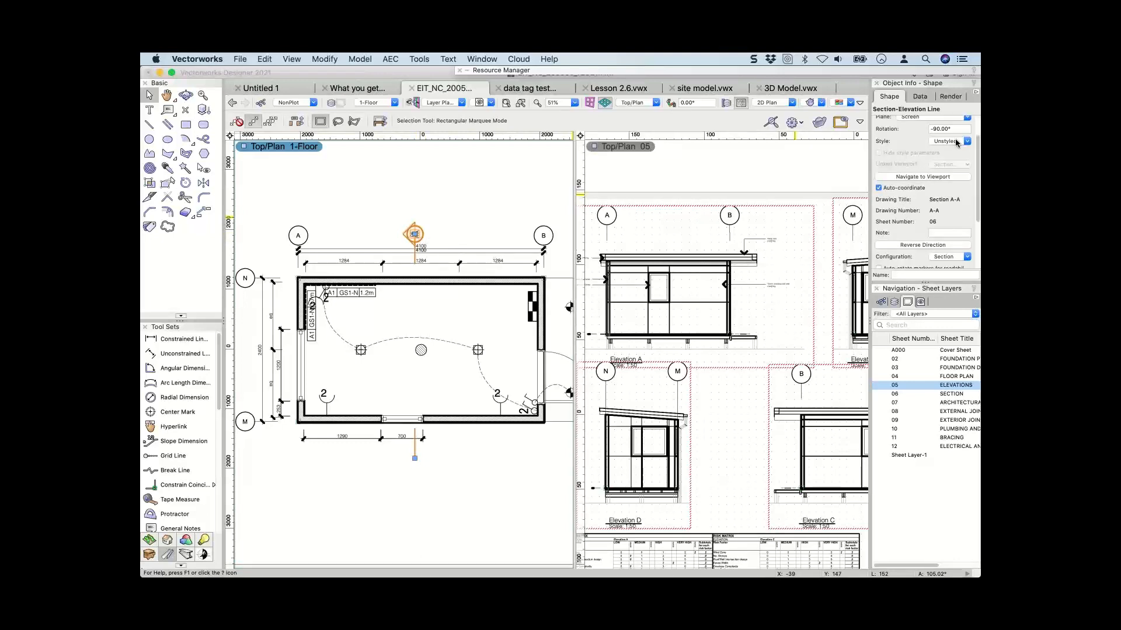
{"action": "left_click", "coordinate": [957, 143]}
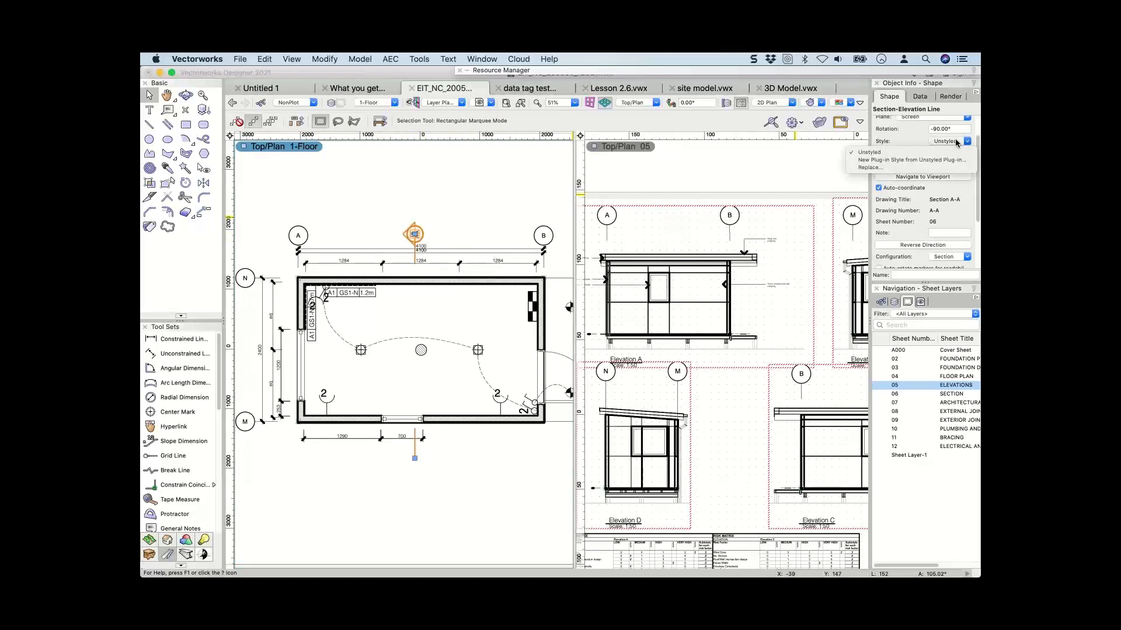
{"action": "left_click", "coordinate": [882, 168]}
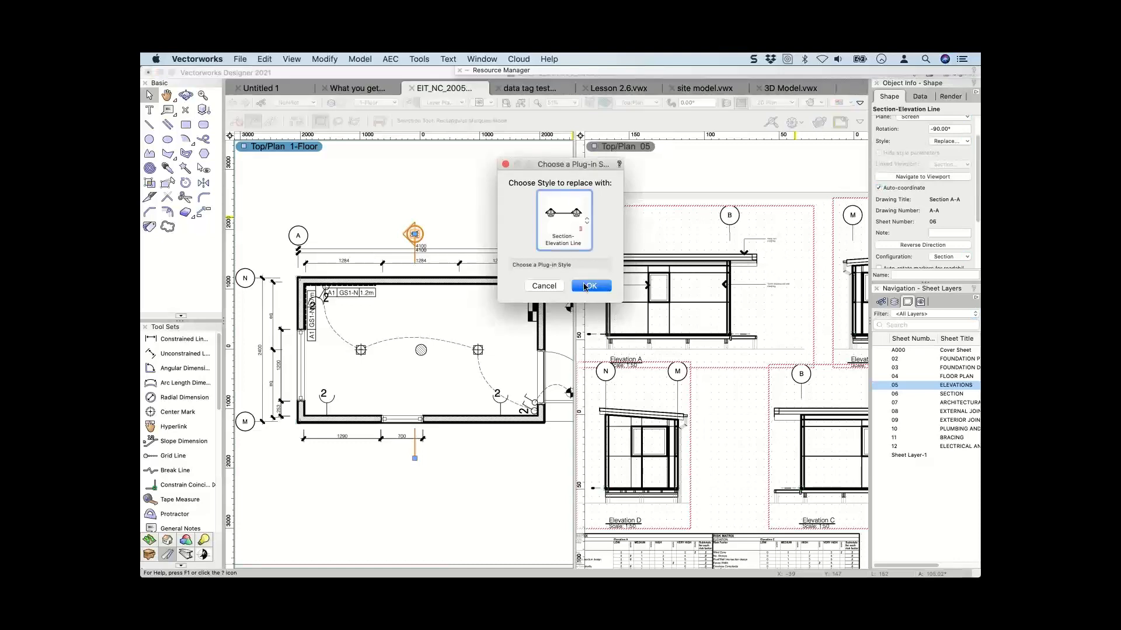
{"action": "left_click", "coordinate": [591, 285]}
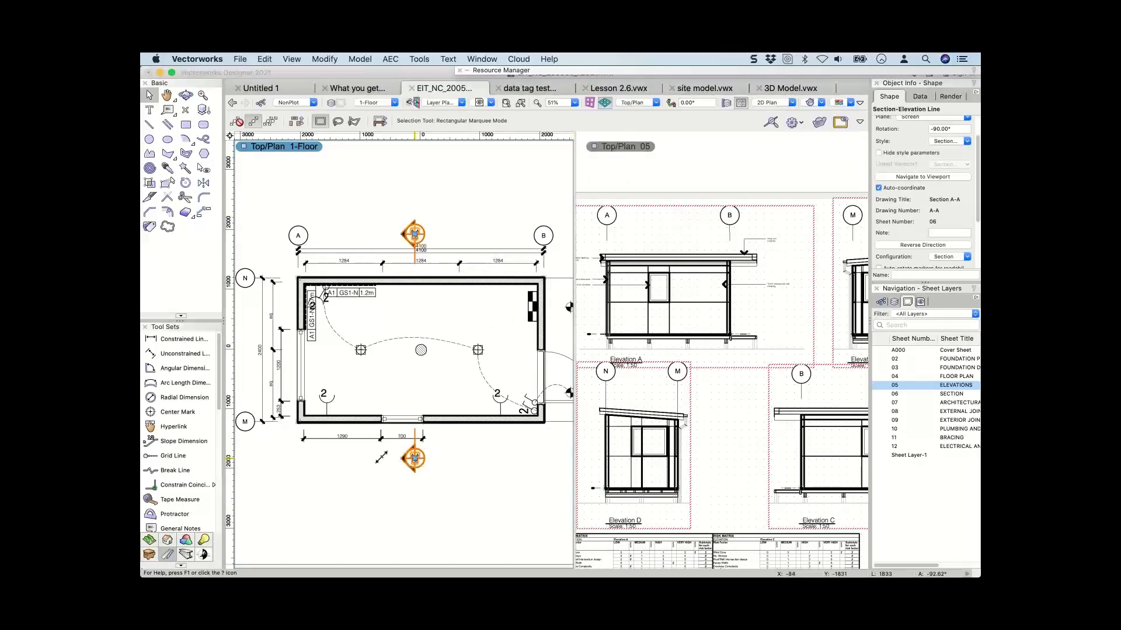
Try moving the lower marker of the Section A-A line sideways so the line tilts, and undo the reshapes.
{"action": "left_click_drag", "start_coordinate": [381, 457], "coordinate": [368, 458]}
{"action": "scroll", "coordinate": [368, 458], "scroll_direction": "up", "scroll_amount": 8}
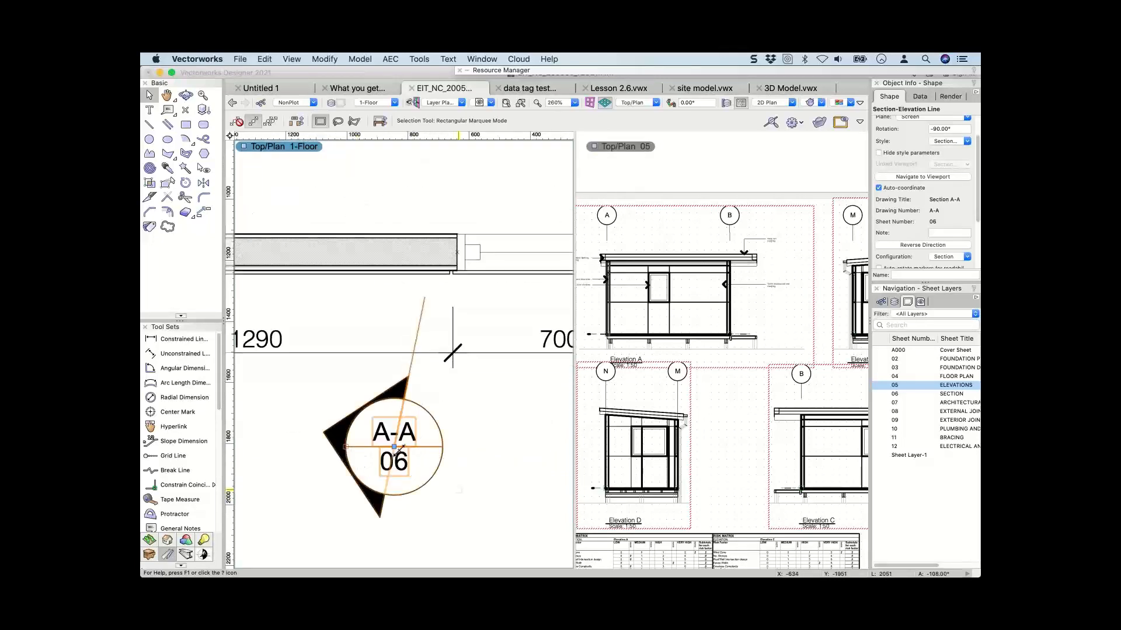
{"action": "mouse_move", "coordinate": [398, 448]}
{"action": "left_mouse_down"}
{"action": "mouse_move", "coordinate": [502, 467]}
{"action": "mouse_move", "coordinate": [487, 497]}
{"action": "left_mouse_up"}
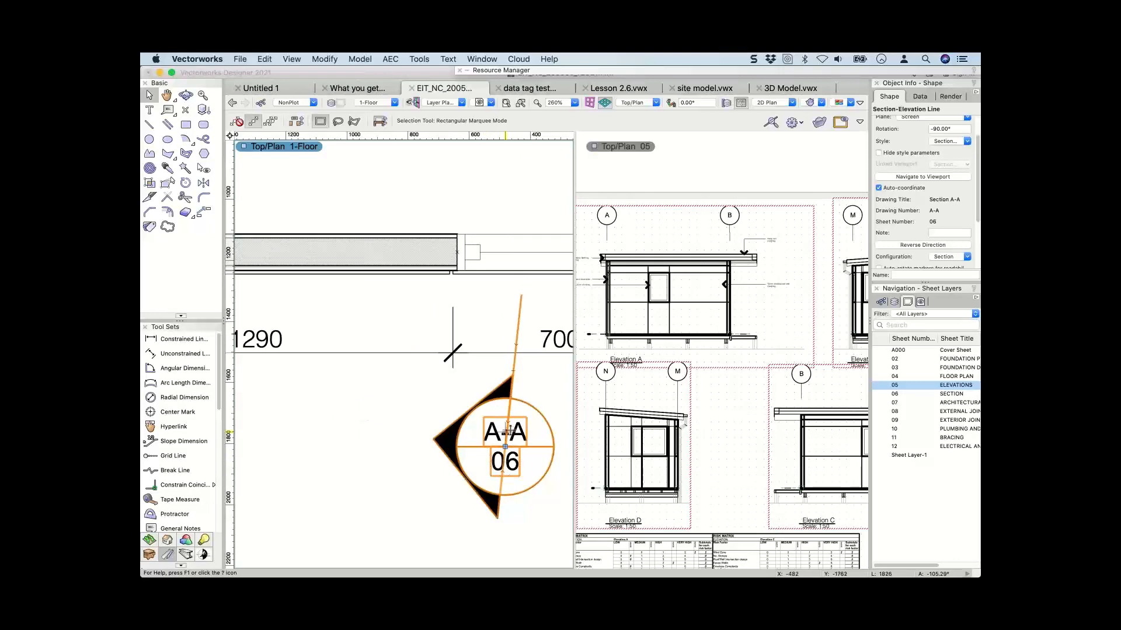
{"action": "key", "text": "super+z"}
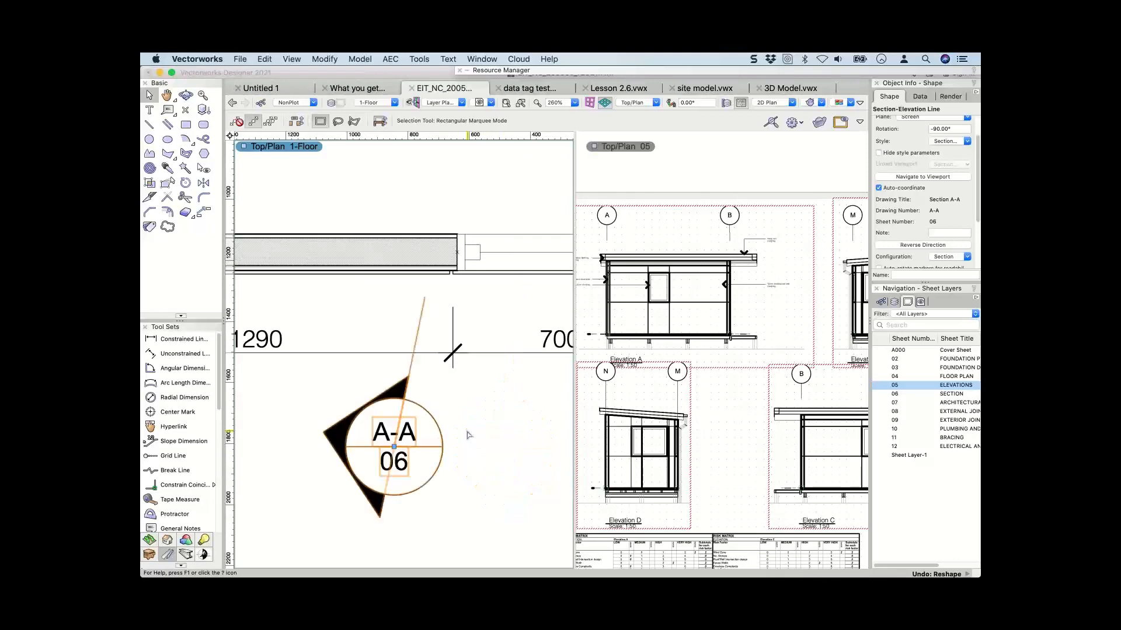
{"action": "key", "text": "super+z"}
{"action": "key", "text": "super+z"}
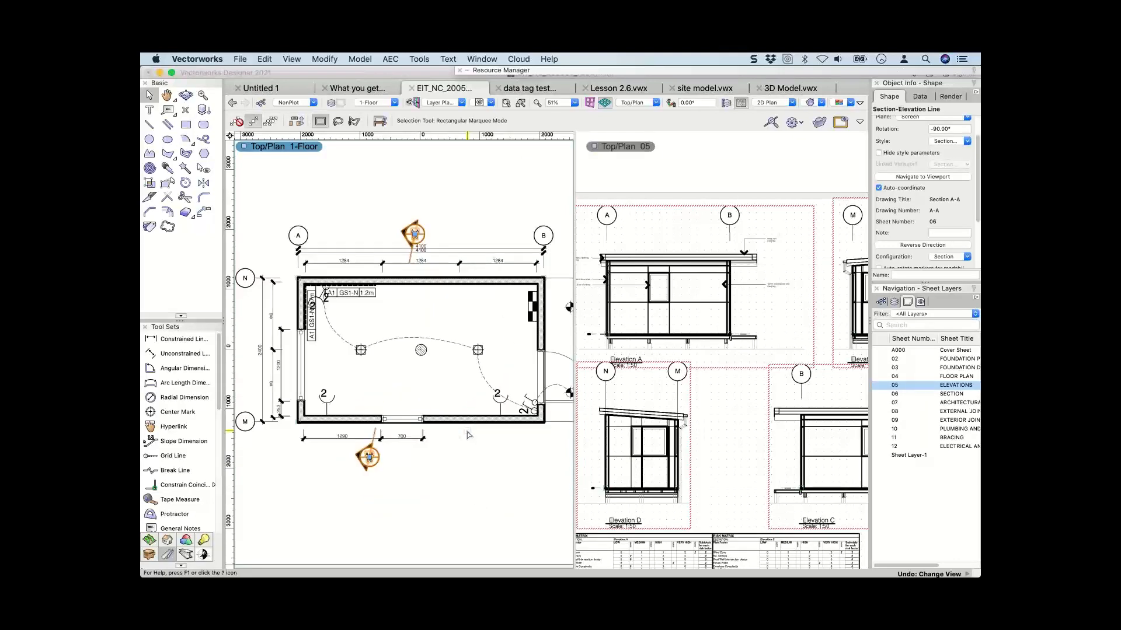
{"action": "key", "text": "super+z"}
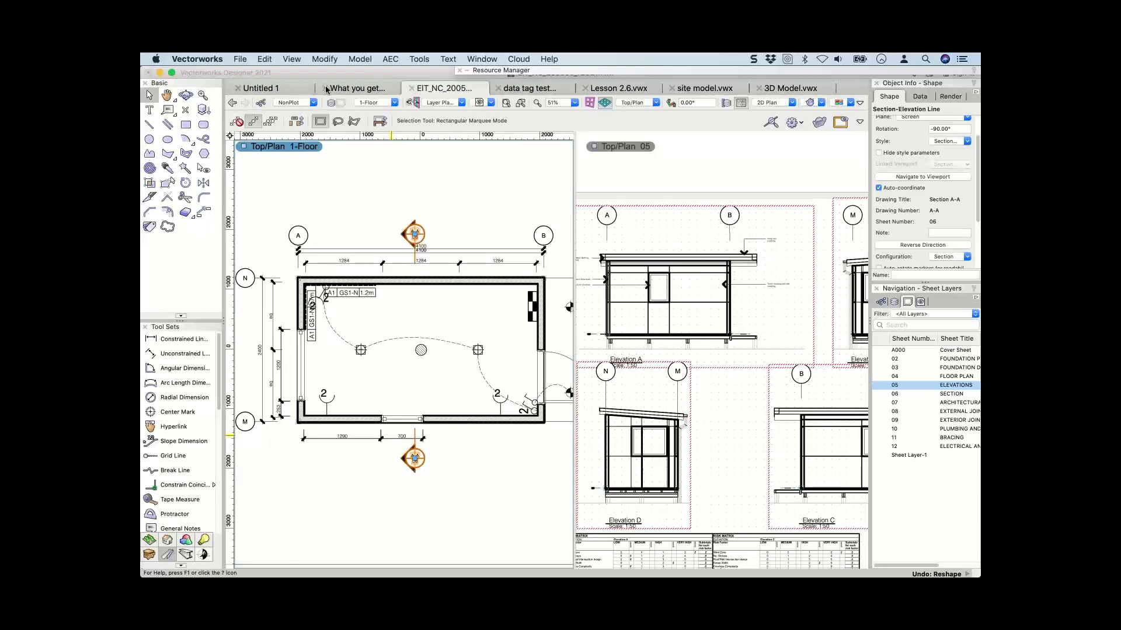
Switch to the Untitled 1 file, open the house's solid subtraction with the Edit solid method, and exit it unchanged.
{"action": "left_click", "coordinate": [294, 87]}
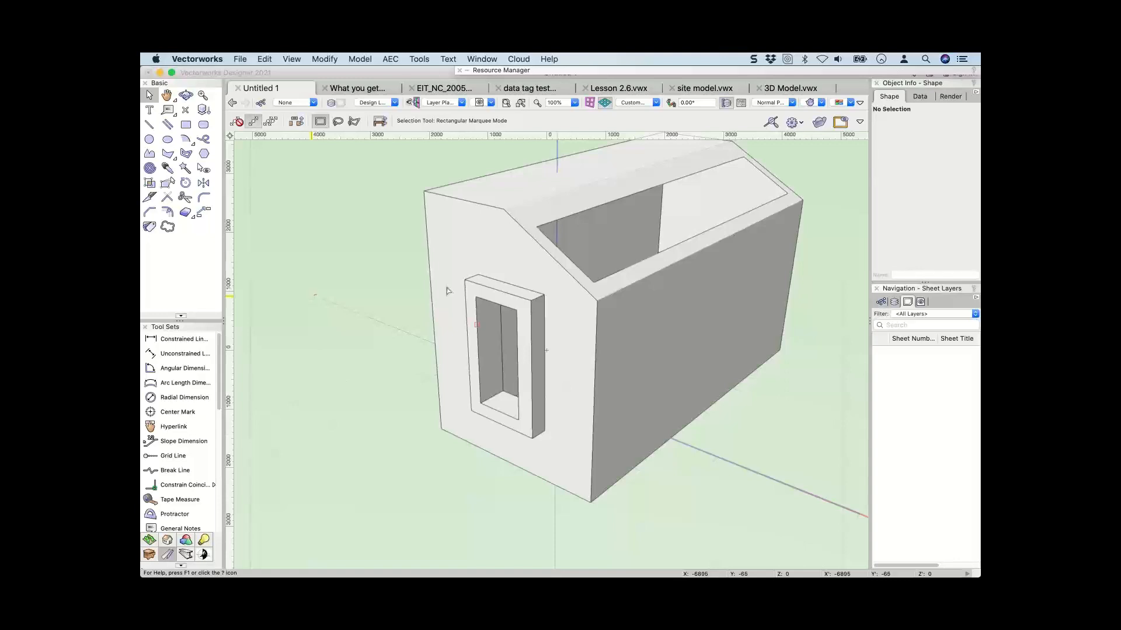
{"action": "right_click", "coordinate": [477, 286]}
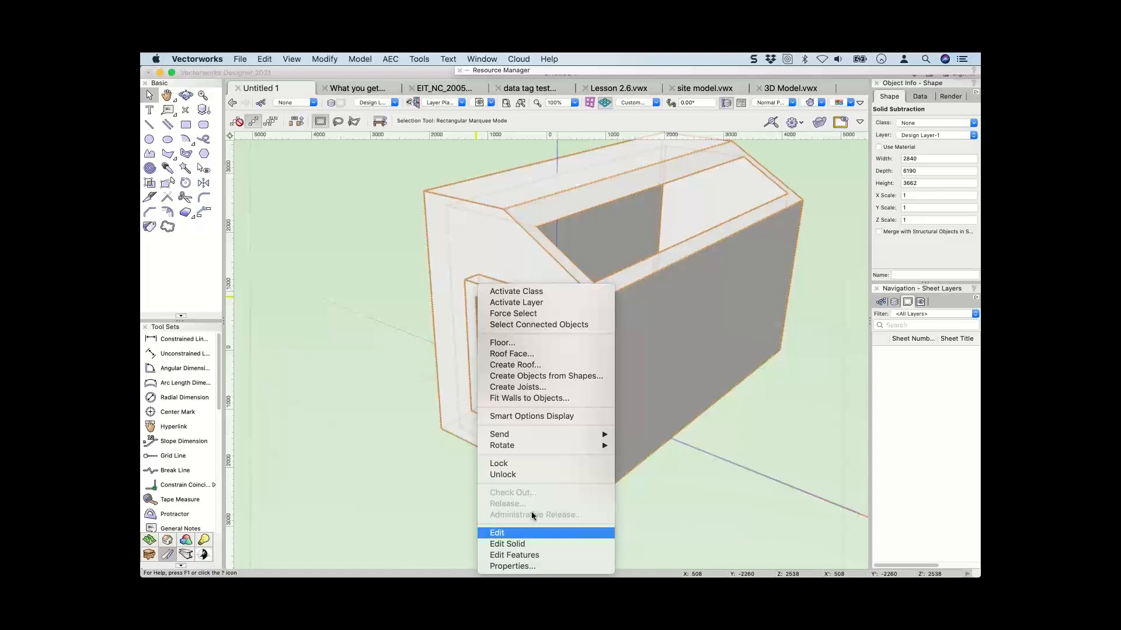
{"action": "left_click", "coordinate": [514, 533]}
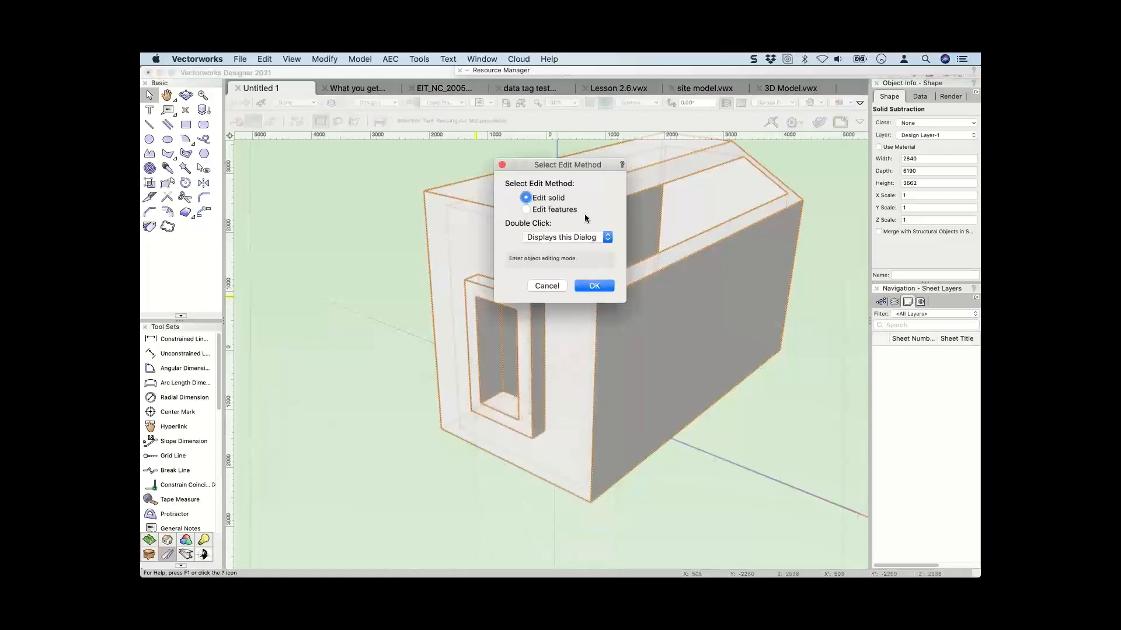
{"action": "left_click", "coordinate": [593, 285]}
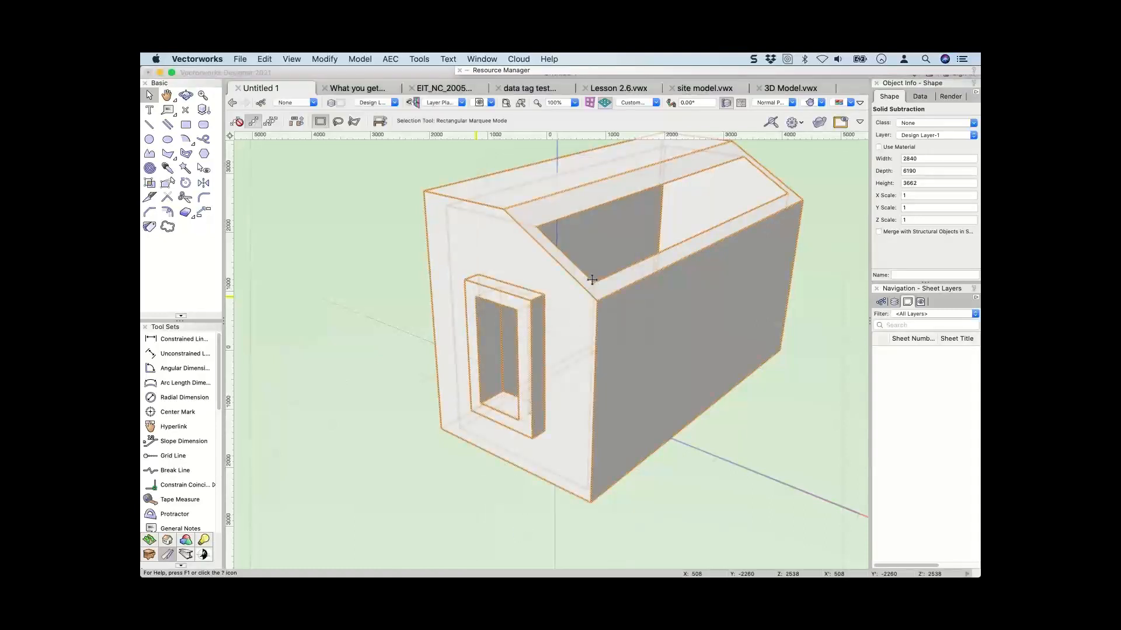
{"action": "right_click", "coordinate": [520, 285]}
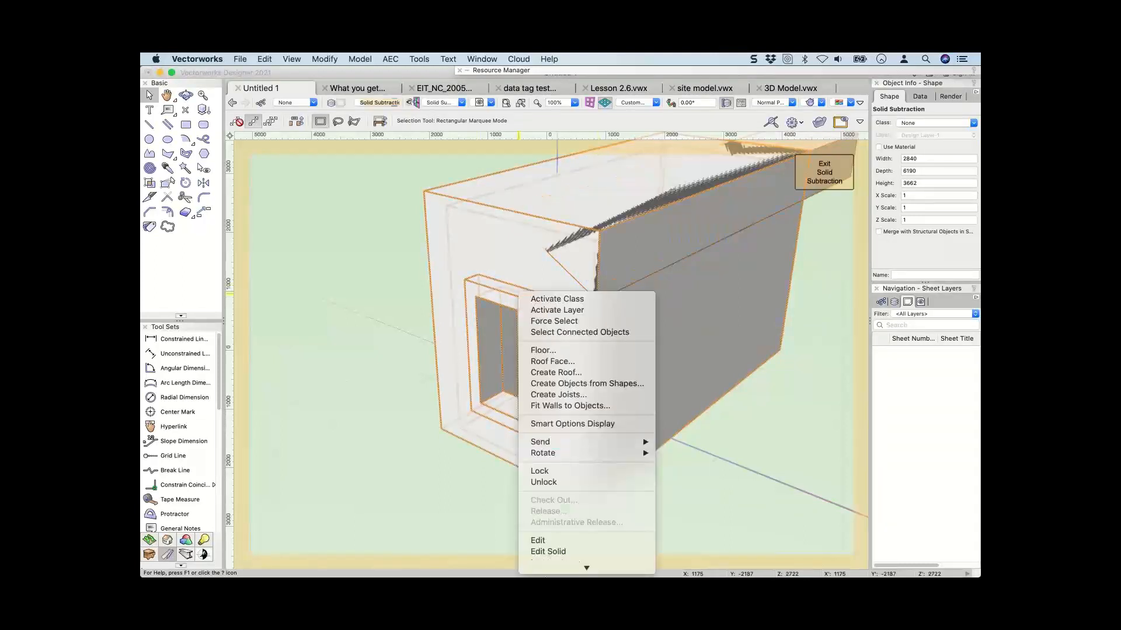
{"action": "left_click", "coordinate": [822, 181]}
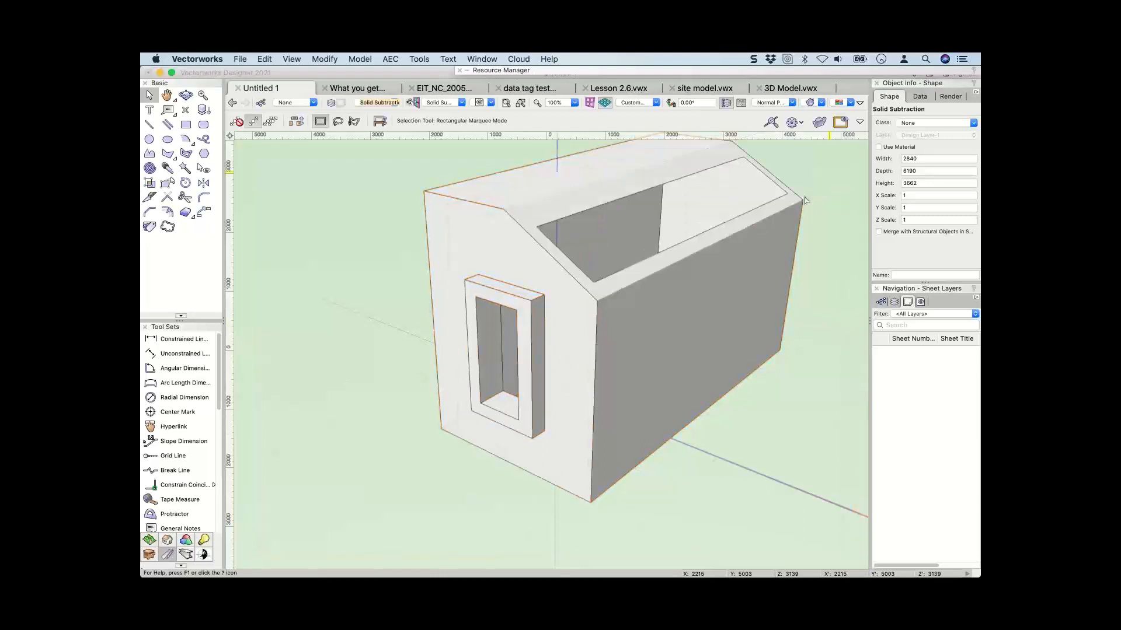
Use Edit Features to go to the projecting window frame's extrude, open its profile rectangle, and exit all the edit levels.
{"action": "right_click", "coordinate": [507, 415]}
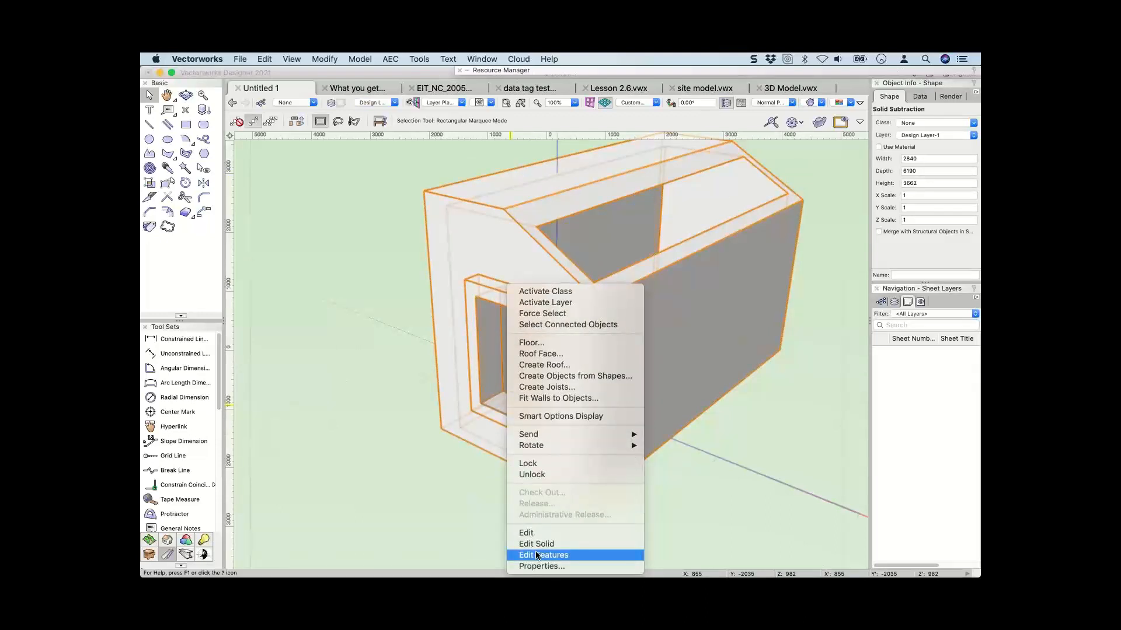
{"action": "left_click", "coordinate": [537, 556]}
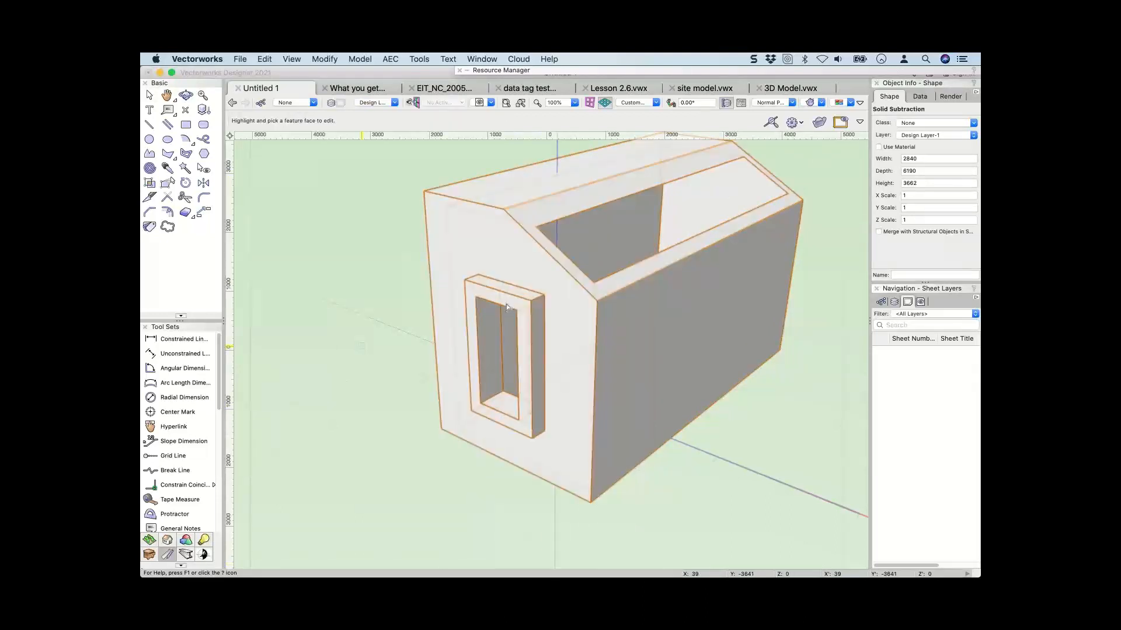
{"action": "left_click", "coordinate": [481, 295]}
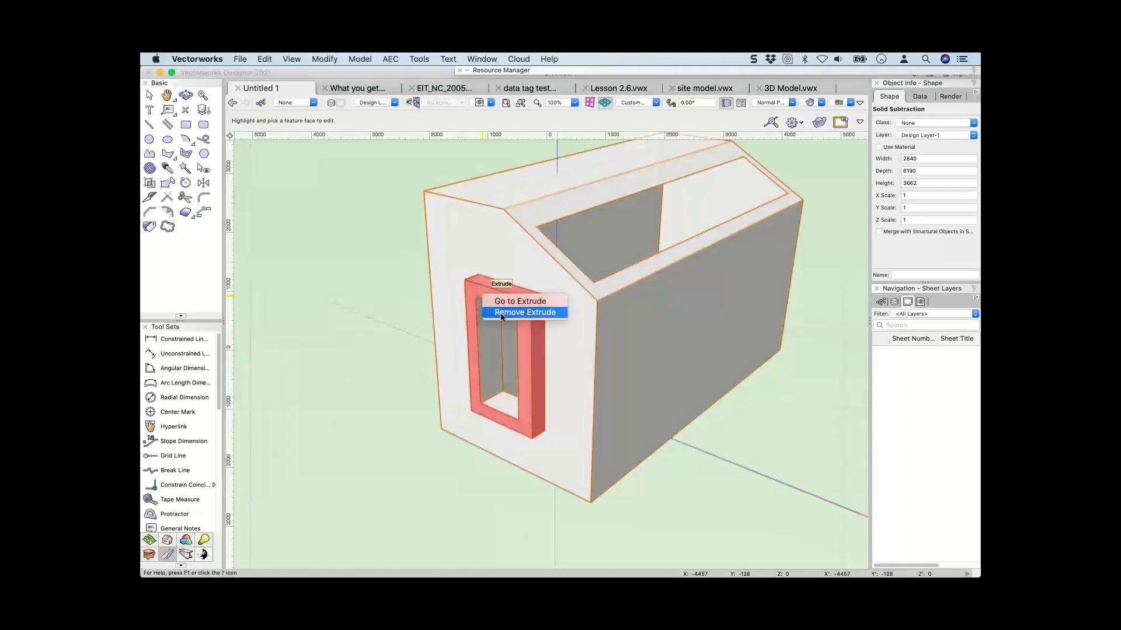
{"action": "left_click", "coordinate": [505, 302]}
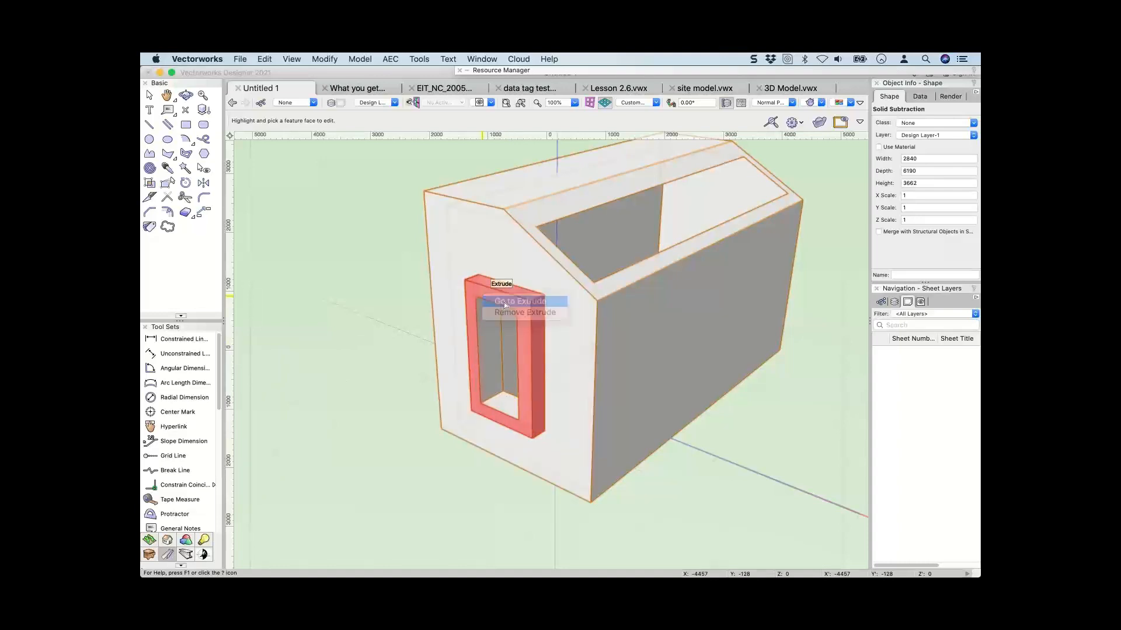
{"action": "left_click", "coordinate": [508, 312]}
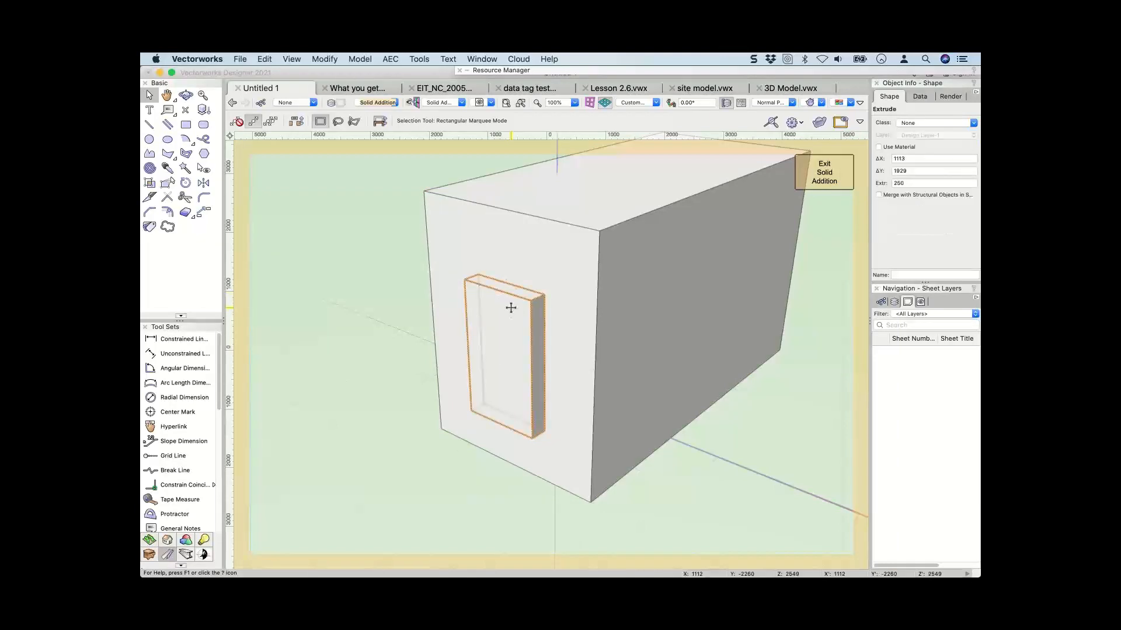
{"action": "double_click", "coordinate": [510, 308]}
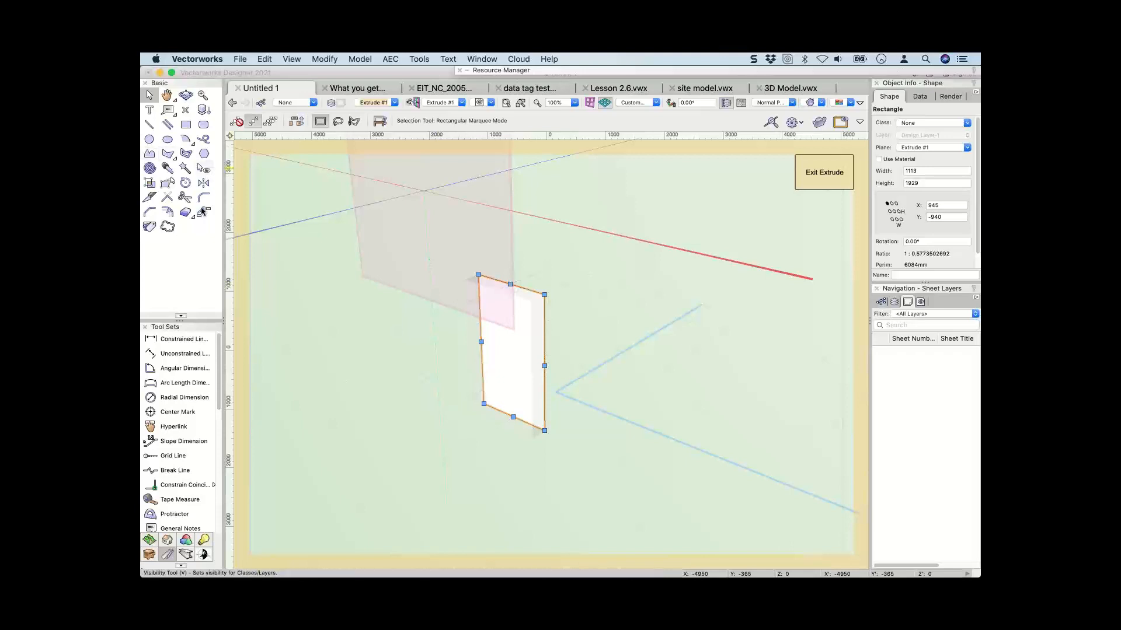
{"action": "left_click", "coordinate": [804, 174]}
{"action": "left_click", "coordinate": [822, 174]}
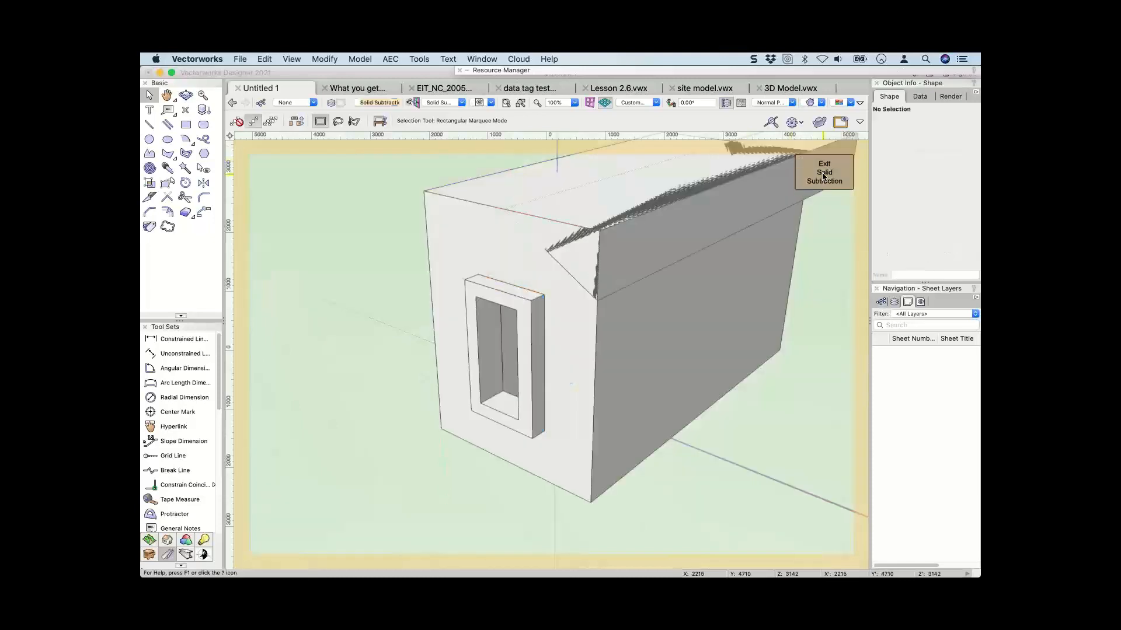
{"action": "left_click", "coordinate": [821, 174]}
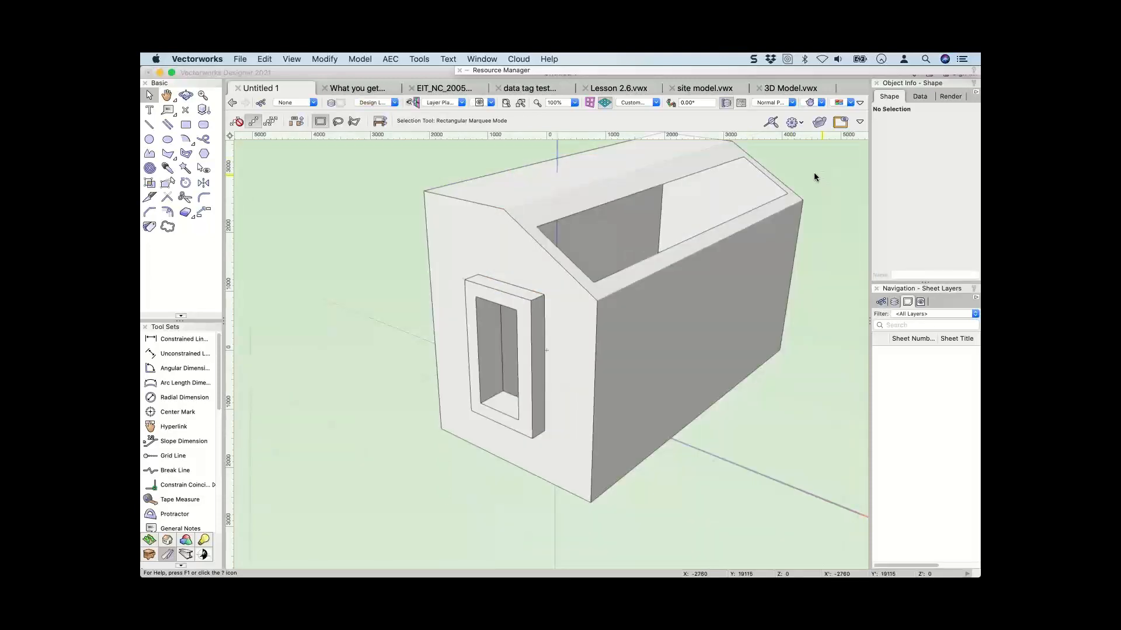
Use the house solid's feature editing to go to the extrude that cuts the window opening, and exit without changes.
{"action": "right_click", "coordinate": [470, 300]}
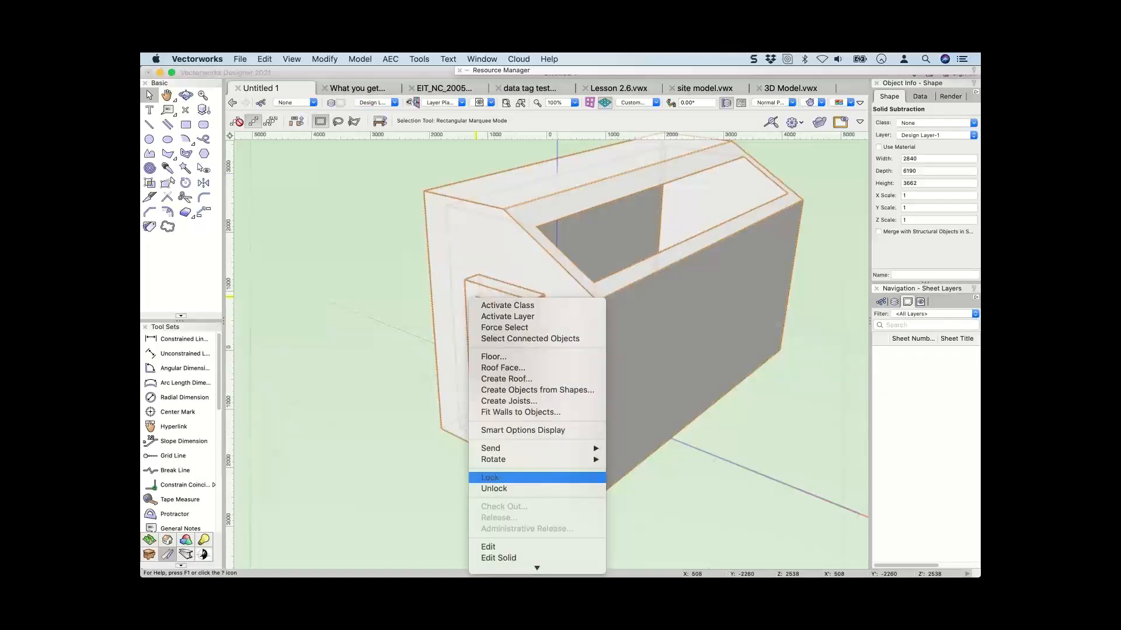
{"action": "left_click", "coordinate": [490, 547]}
{"action": "left_click", "coordinate": [477, 294]}
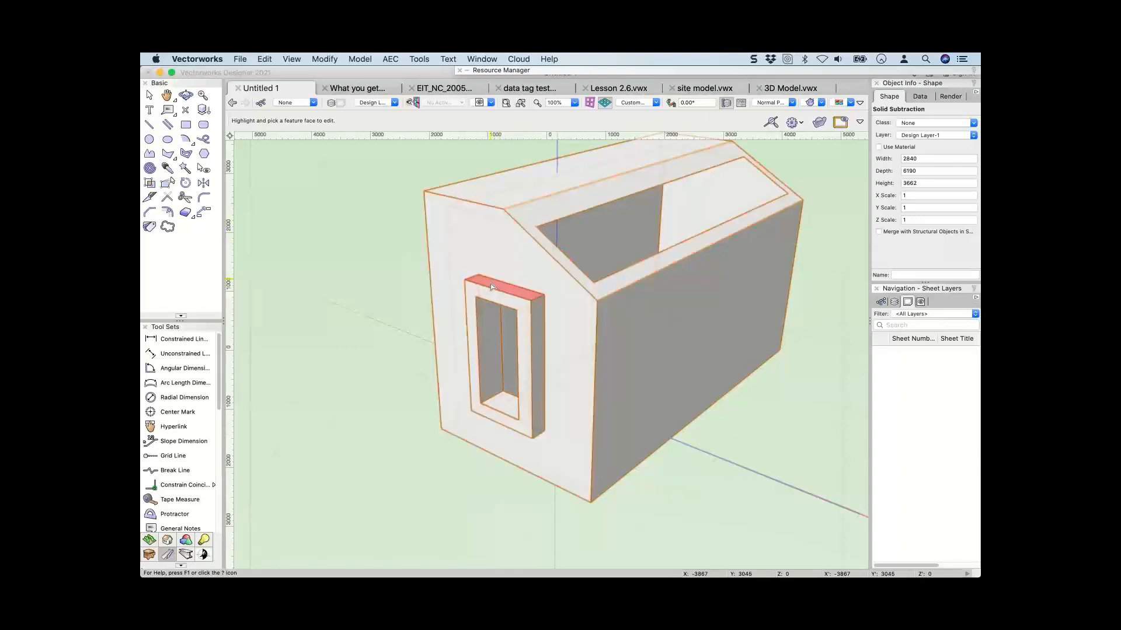
{"action": "left_click", "coordinate": [489, 328]}
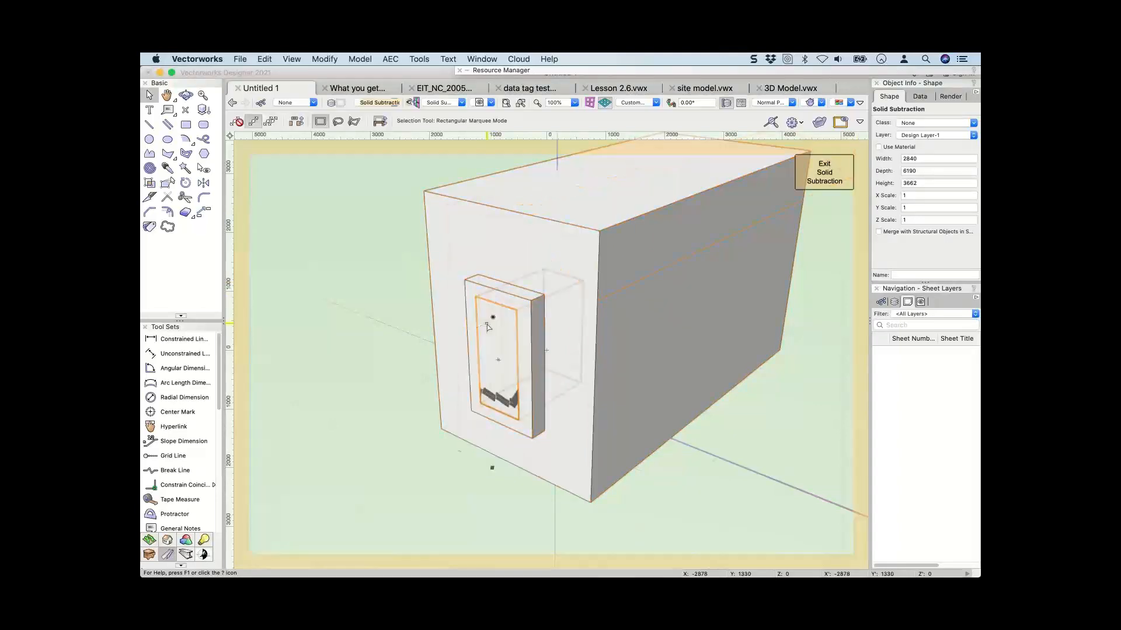
{"action": "left_click", "coordinate": [635, 275]}
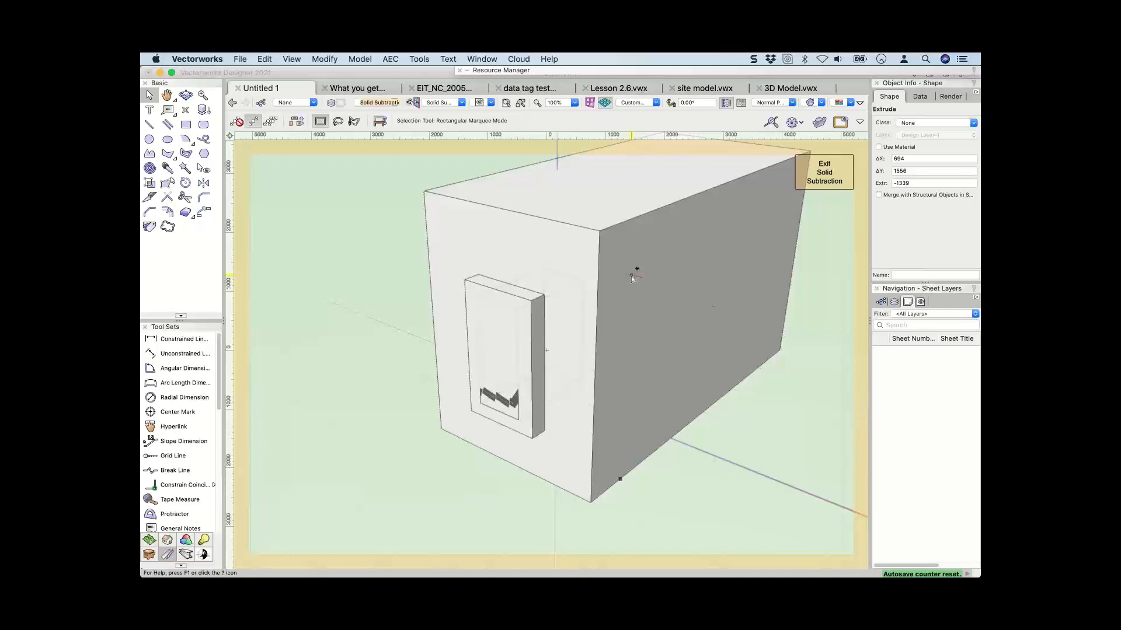
{"action": "key", "text": "super+bracketright"}
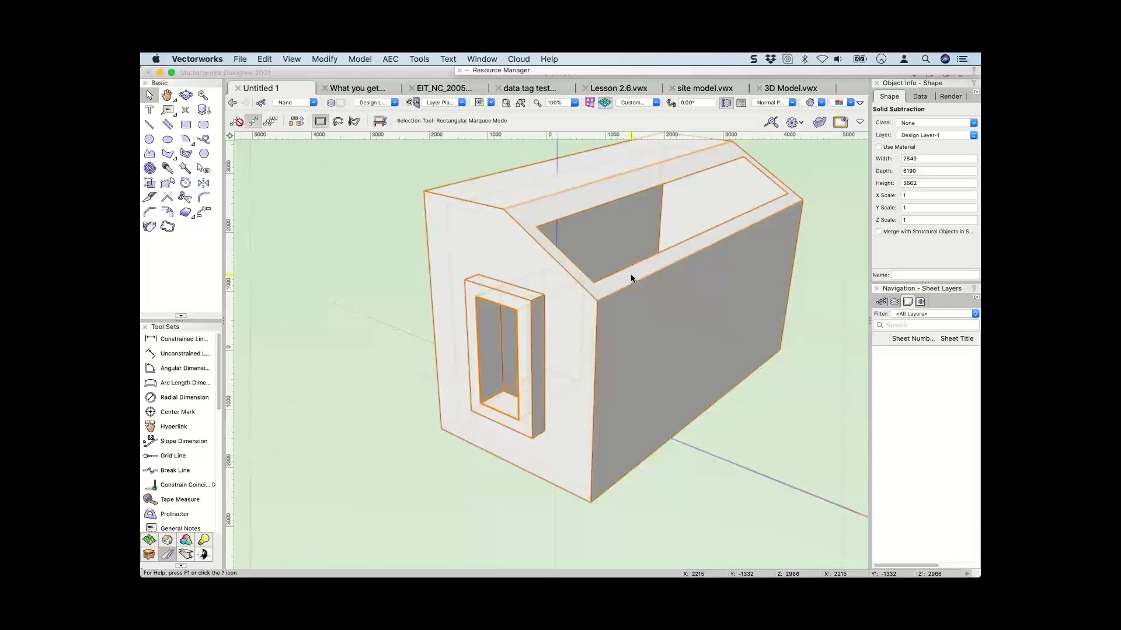
Return to the EIT_NC_2005 file and show sheet layer 06 SECTION in the floor plan's pane and sheet layer 03 in the elevations pane.
{"action": "left_click", "coordinate": [451, 89]}
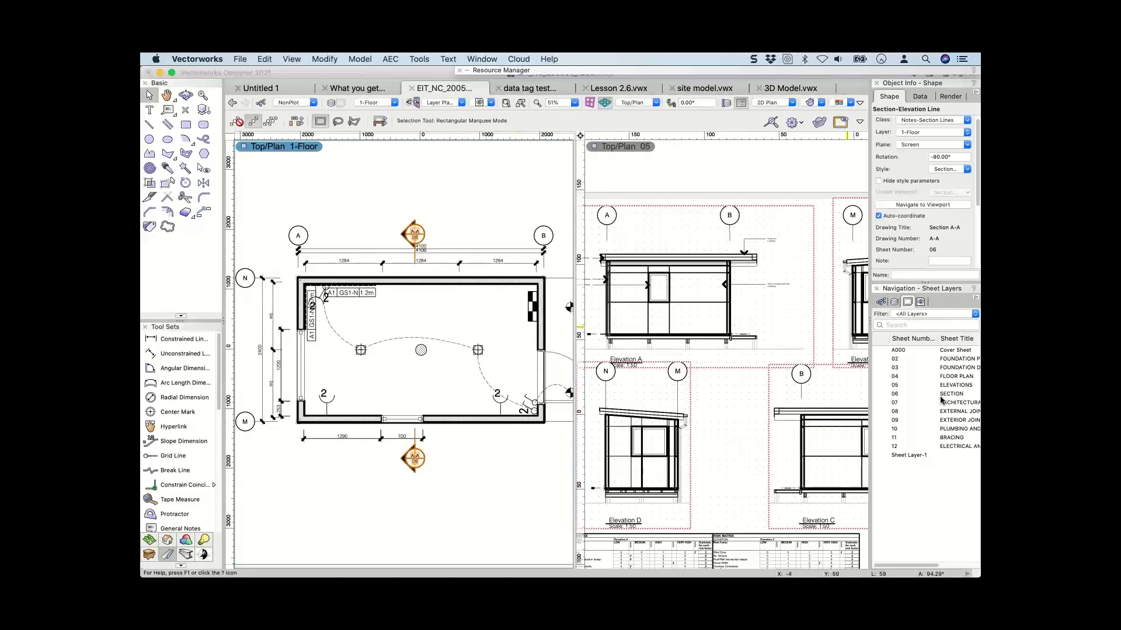
{"action": "left_click", "coordinate": [875, 395]}
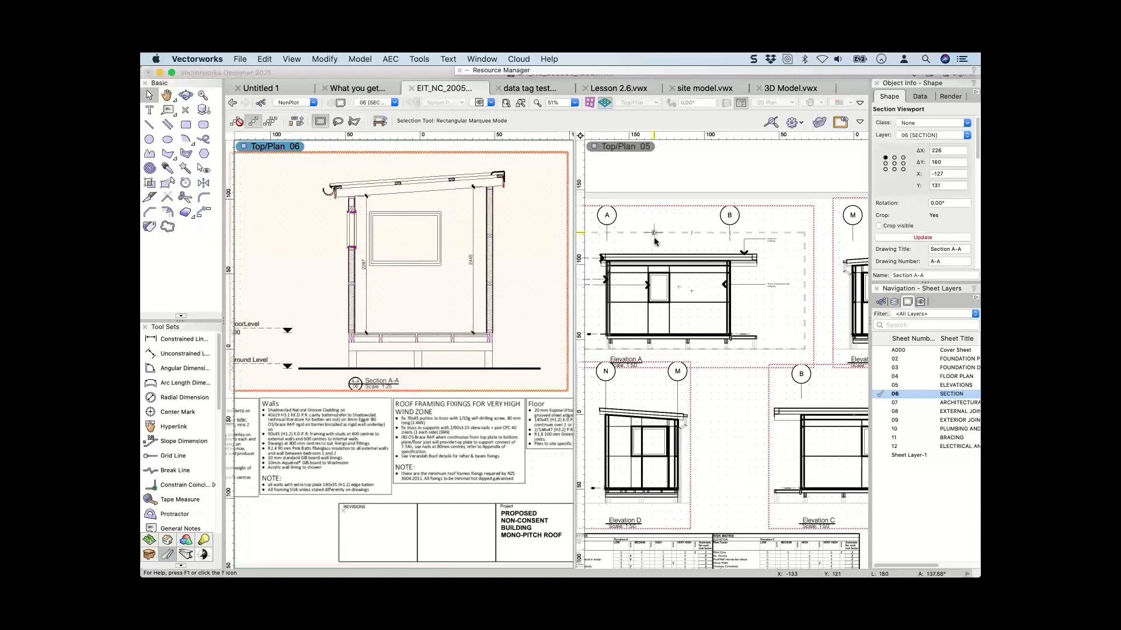
{"action": "left_click", "coordinate": [701, 278]}
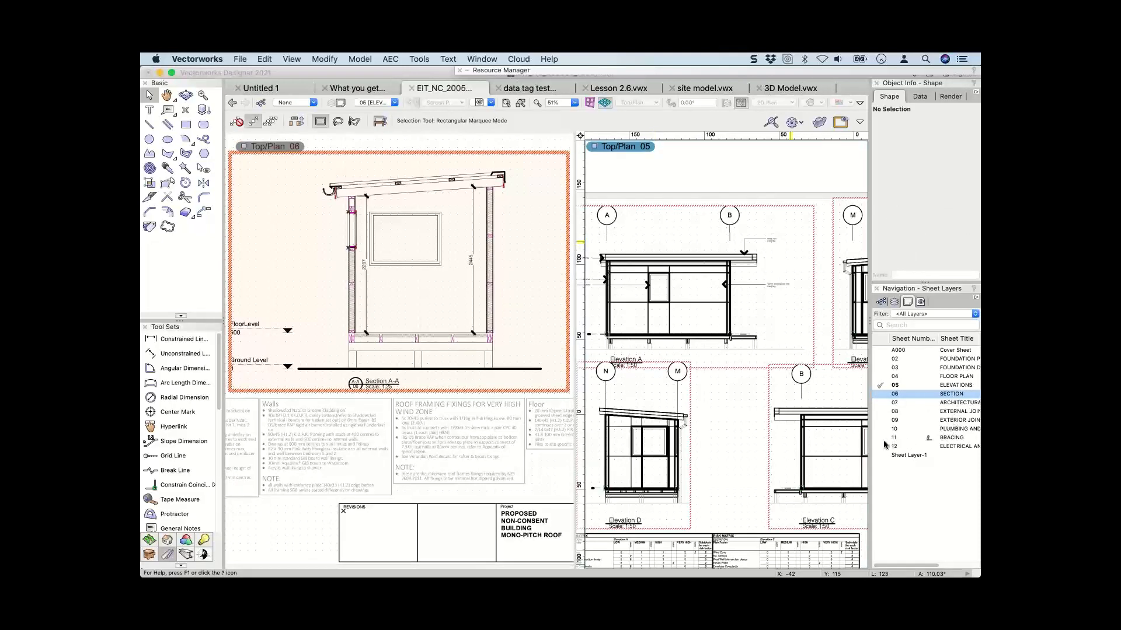
{"action": "left_click", "coordinate": [883, 368]}
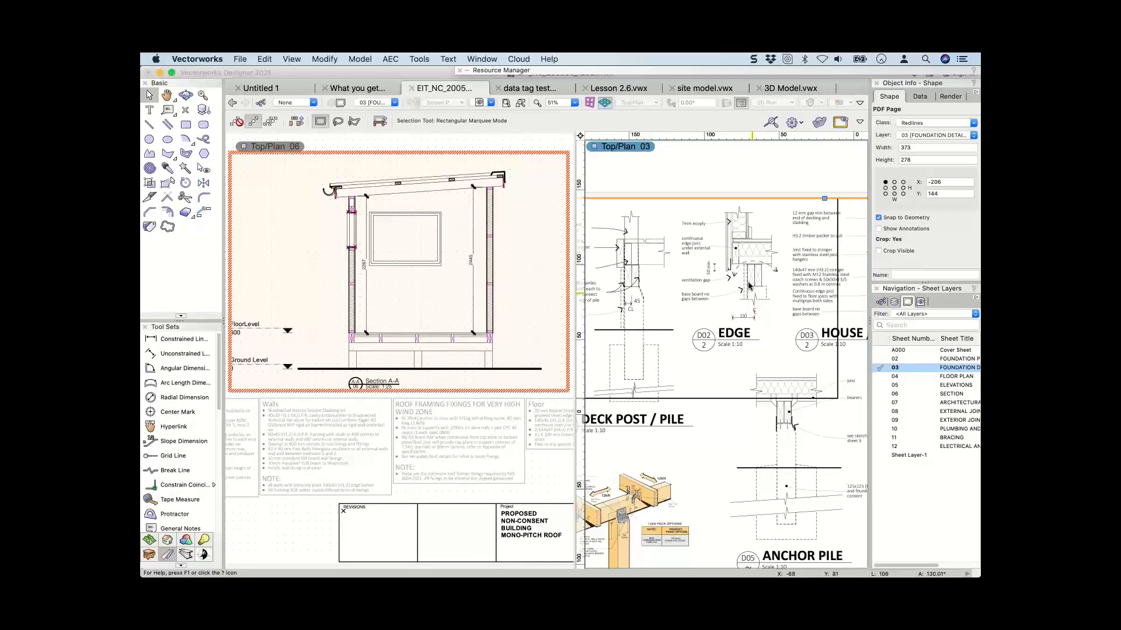
Select the PDF page of foundation details on sheet layer 03 and switch to a single pane showing that sheet.
{"action": "left_click", "coordinate": [739, 342]}
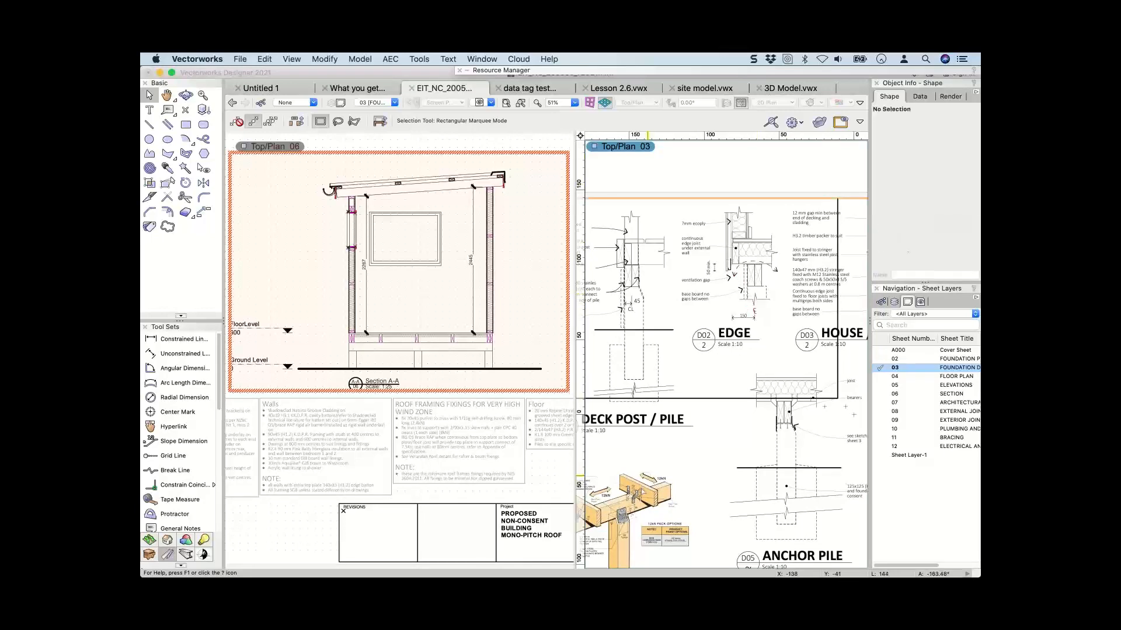
{"action": "left_click", "coordinate": [640, 474]}
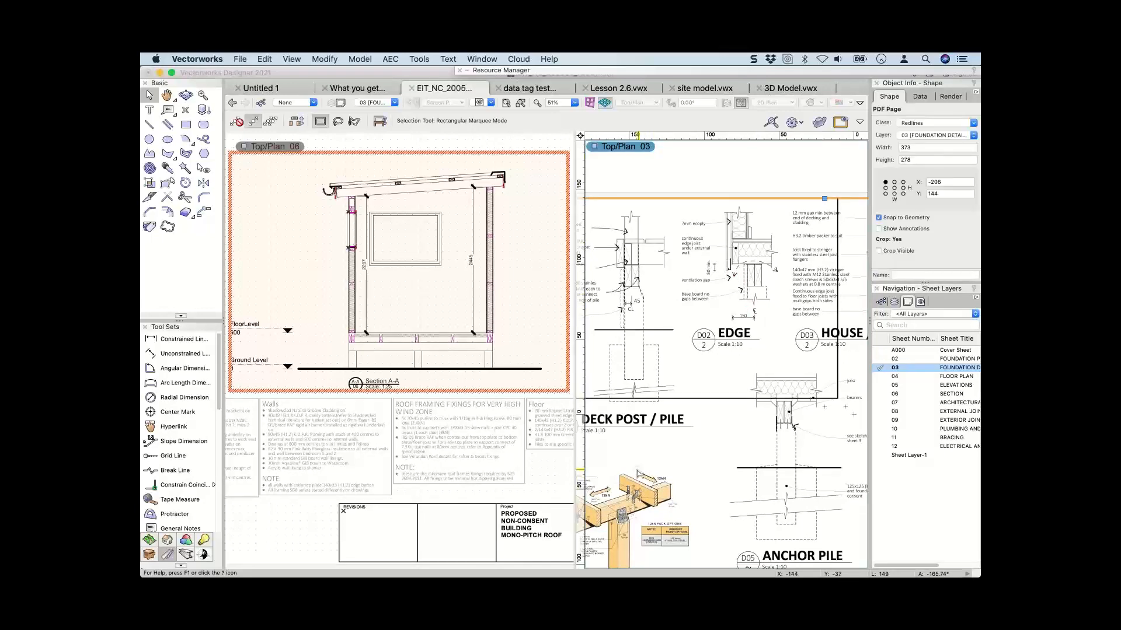
{"action": "key", "text": "m"}
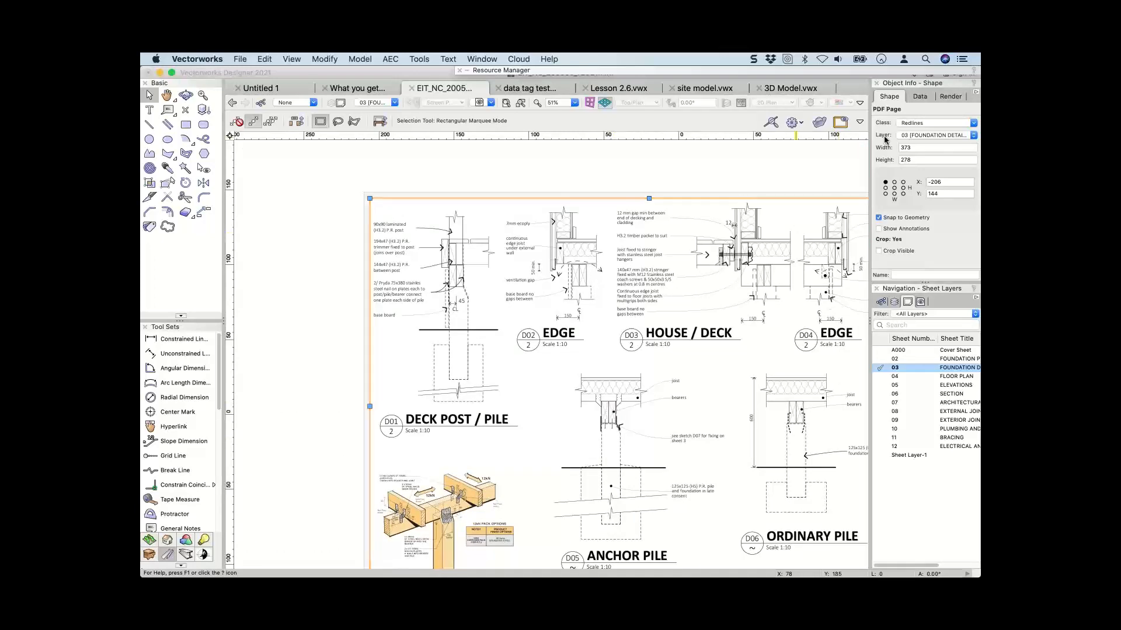
Deselect the PDF page and view the whole foundation details sheet.
{"action": "scroll", "coordinate": [729, 253], "scroll_direction": "up", "scroll_amount": 3}
{"action": "left_click", "coordinate": [729, 252]}
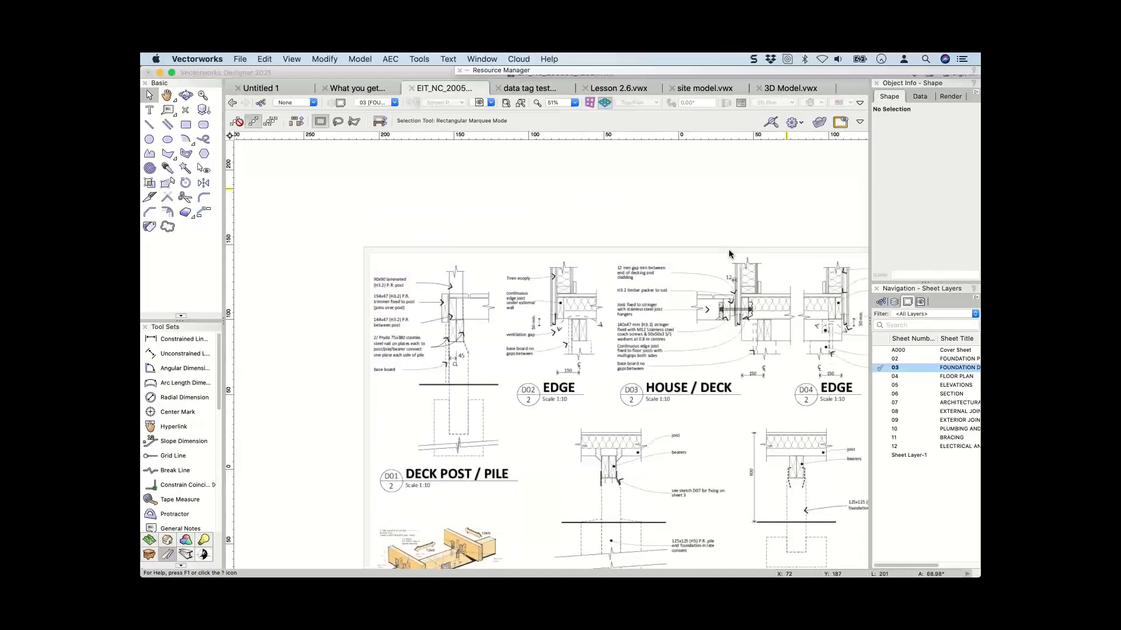
{"action": "scroll", "coordinate": [671, 233], "scroll_direction": "down", "scroll_amount": 3}
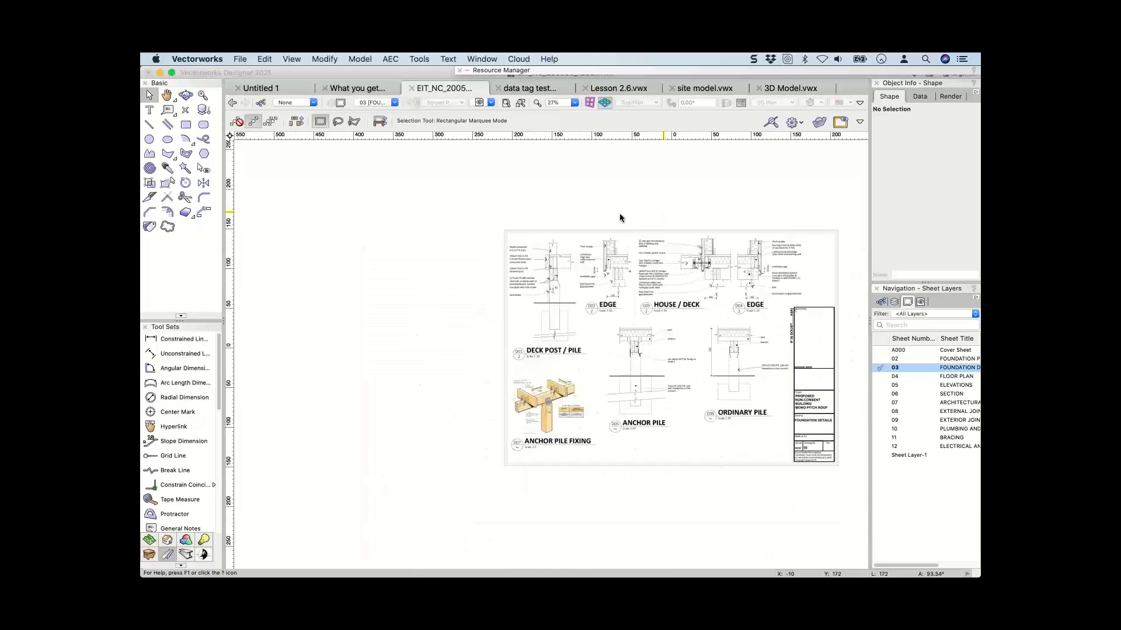
Switch to the data tag test file, show sheet layer A040 [Wall Details] and select the viewport of detail 2.
{"action": "left_click", "coordinate": [522, 89]}
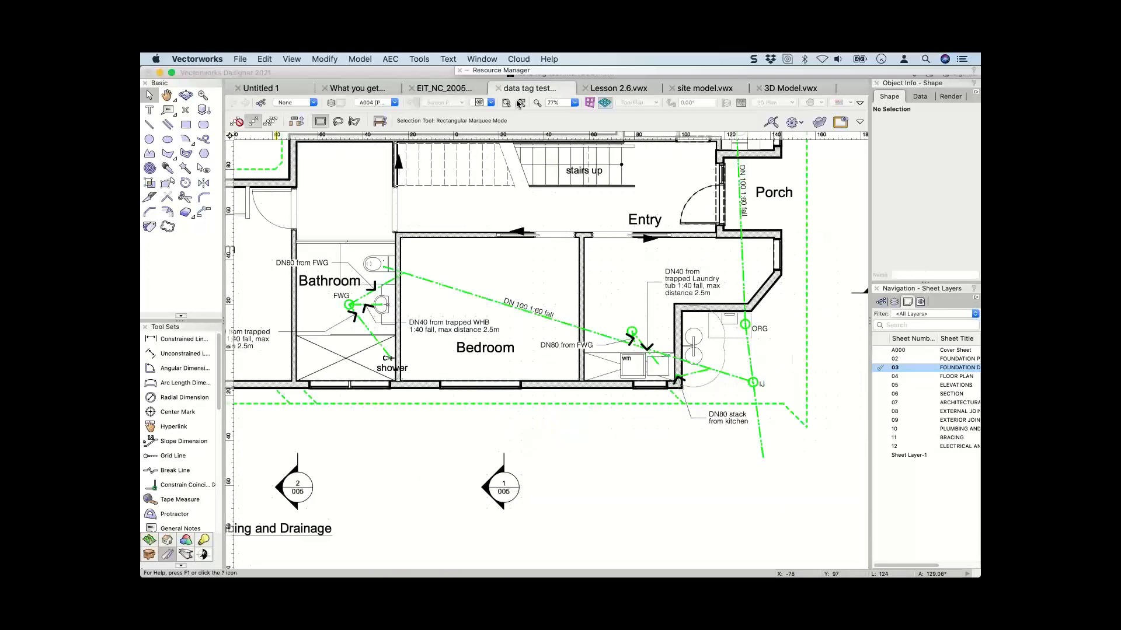
{"action": "left_click", "coordinate": [385, 103]}
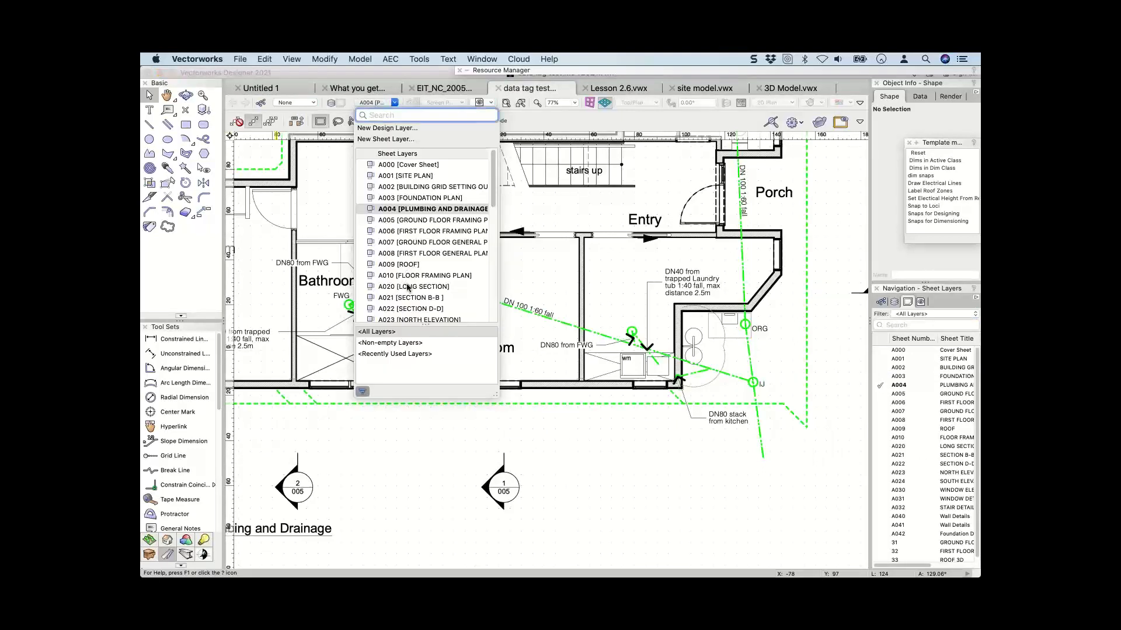
{"action": "scroll", "coordinate": [423, 307], "scroll_direction": "down", "scroll_amount": 5}
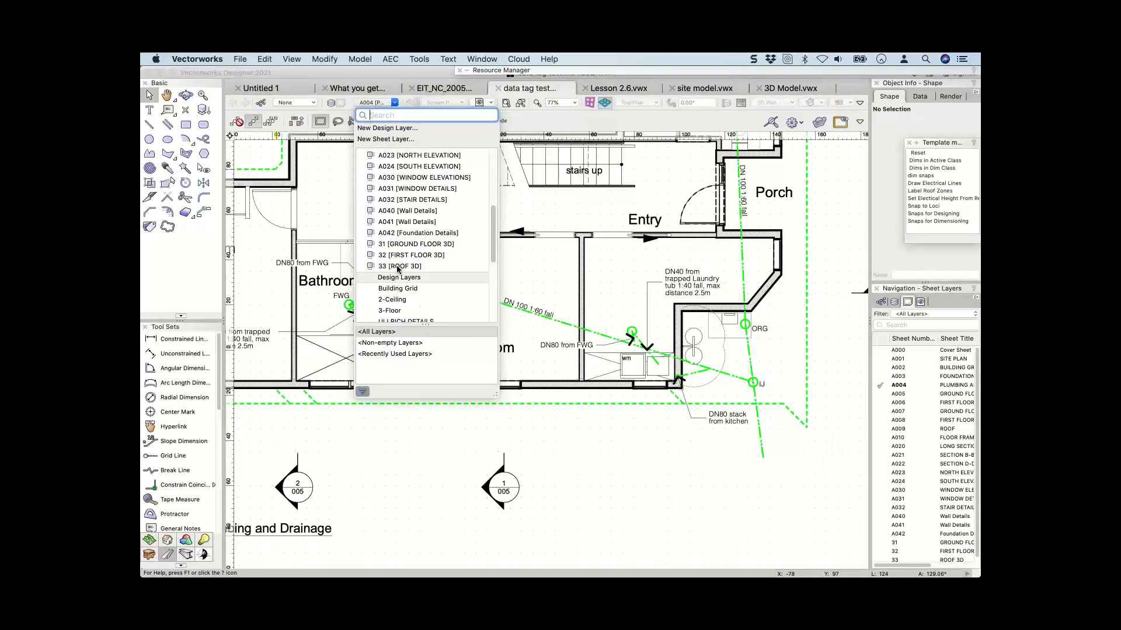
{"action": "scroll", "coordinate": [408, 257], "scroll_direction": "up", "scroll_amount": 2}
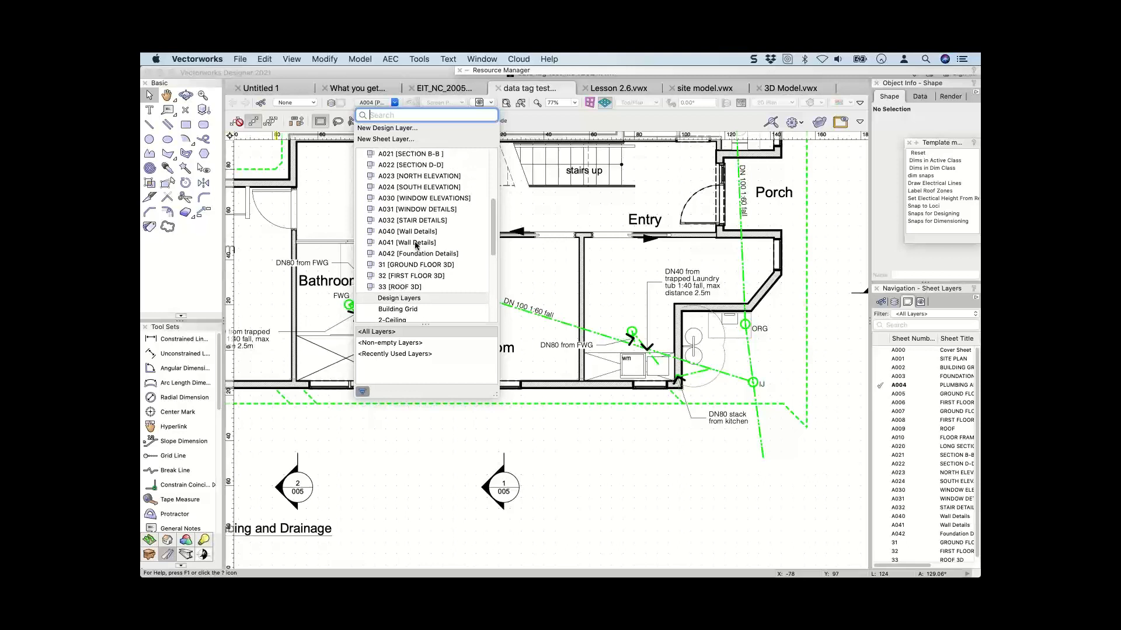
{"action": "scroll", "coordinate": [417, 247], "scroll_direction": "up", "scroll_amount": 1}
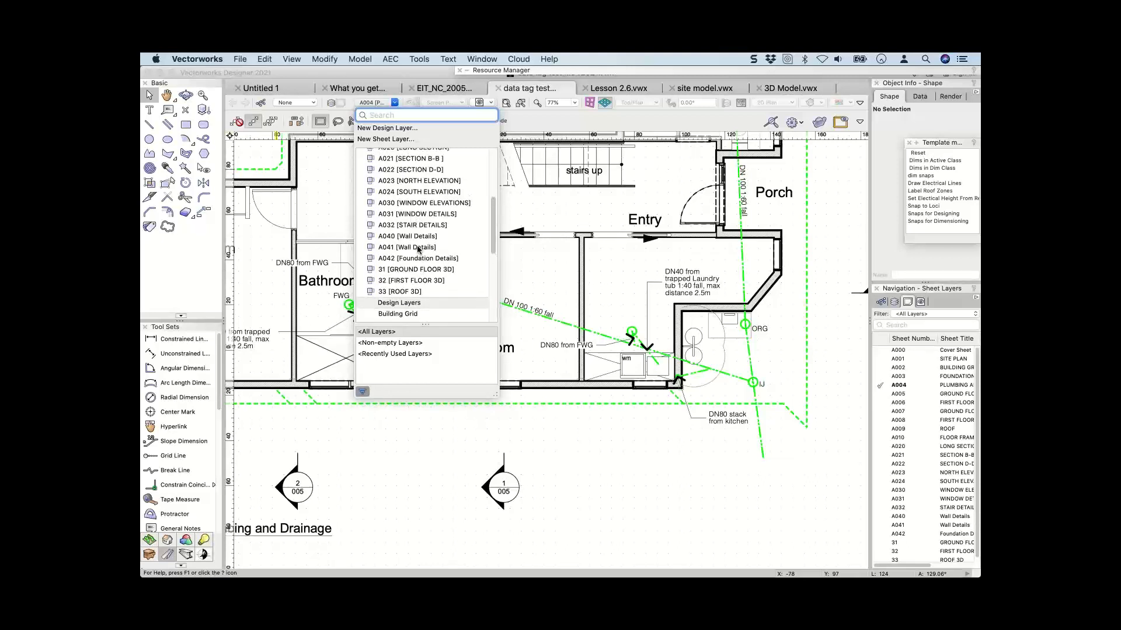
{"action": "scroll", "coordinate": [418, 250], "scroll_direction": "down", "scroll_amount": 1}
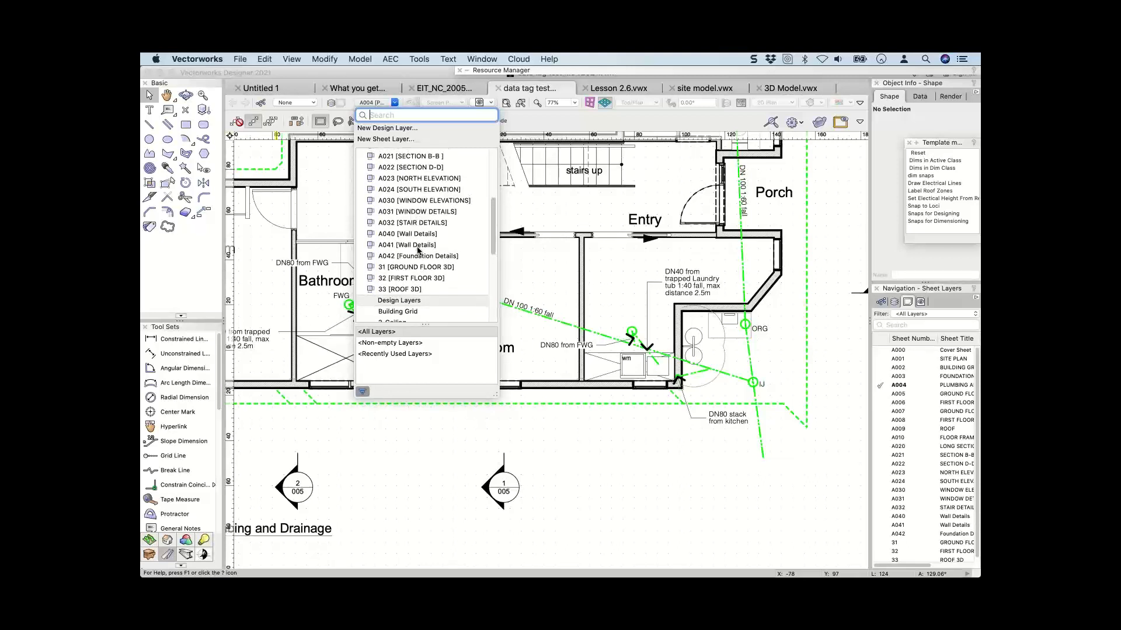
{"action": "scroll", "coordinate": [418, 251], "scroll_direction": "down", "scroll_amount": 1}
{"action": "left_click", "coordinate": [403, 232]}
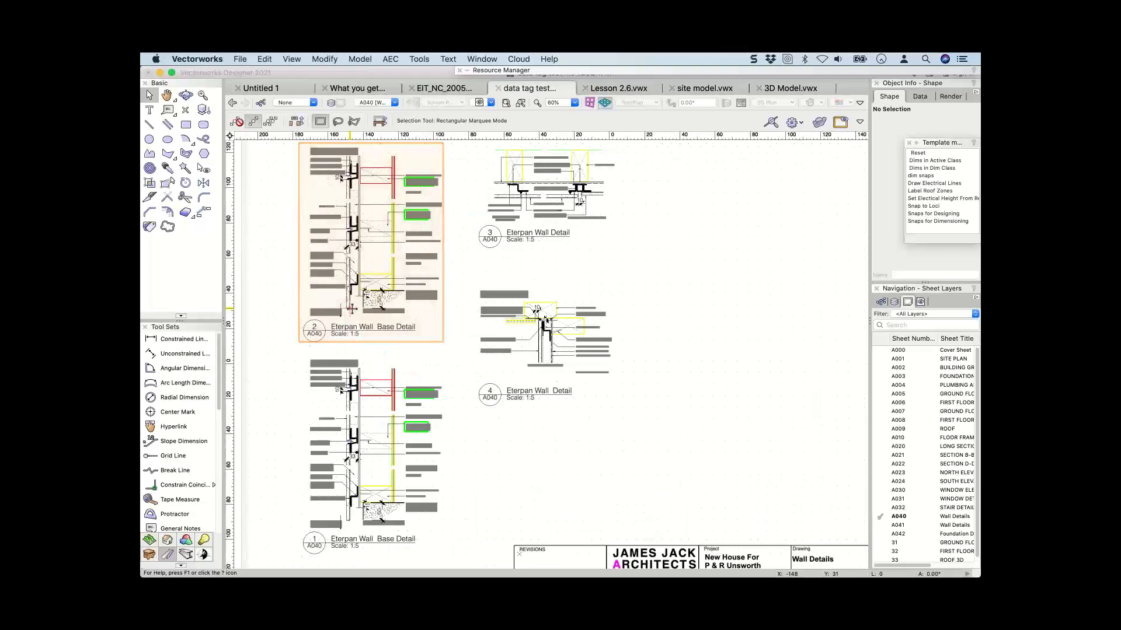
{"action": "left_click", "coordinate": [351, 309]}
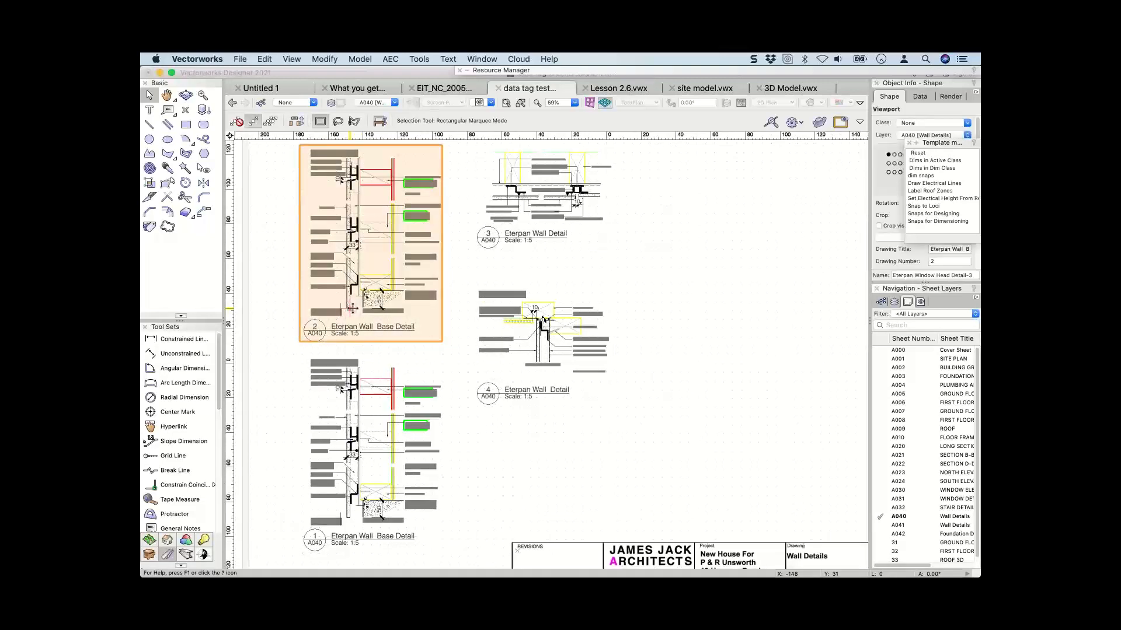
Show sheet layer A021 [SECTION B-B] and examine the foundation detail callout below the shower wall in Section C-C.
{"action": "left_click", "coordinate": [376, 102]}
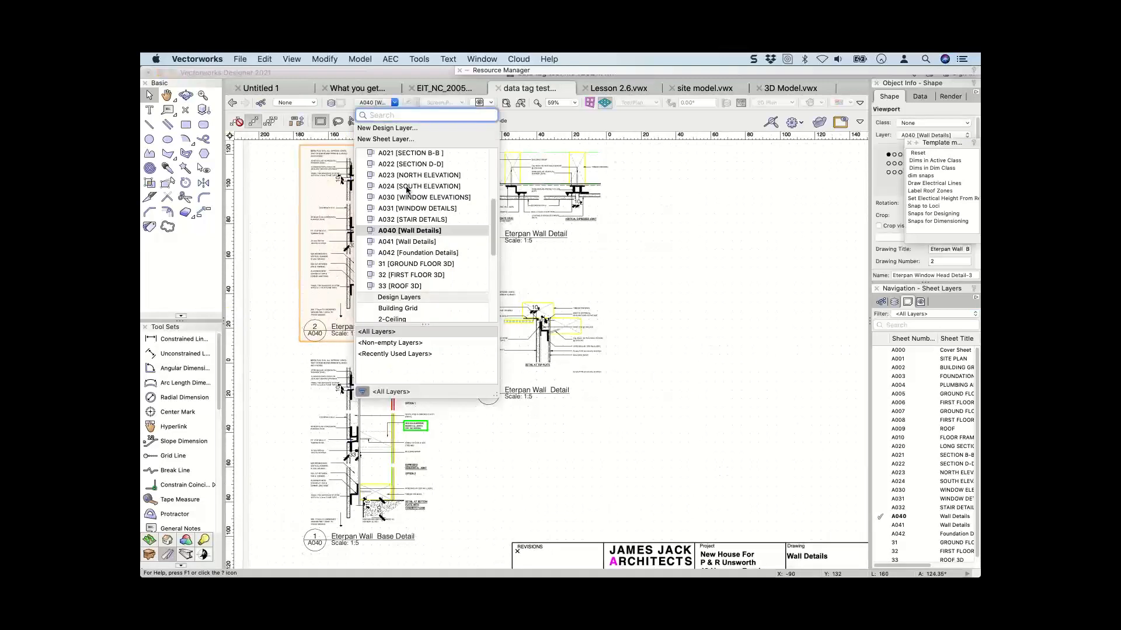
{"action": "left_click", "coordinate": [411, 167]}
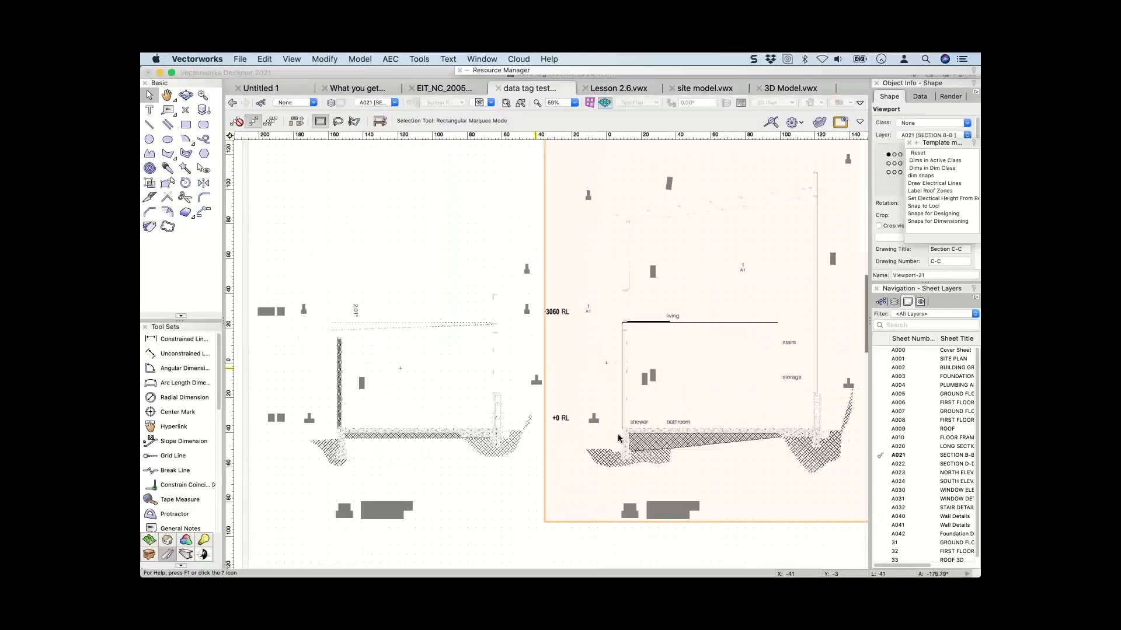
{"action": "key", "text": "c"}
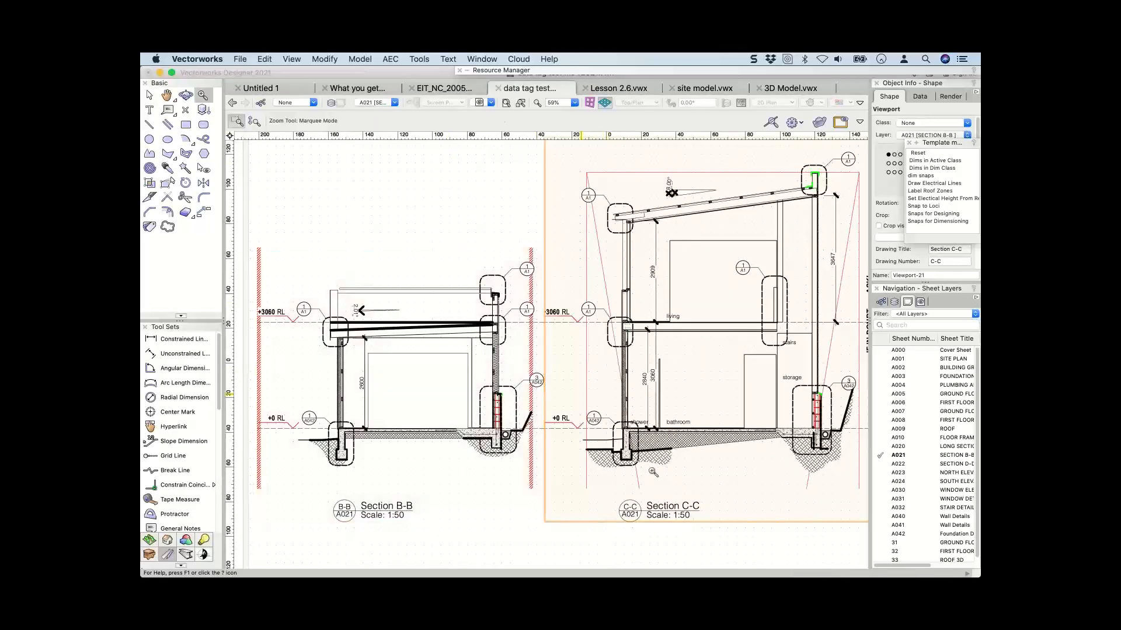
{"action": "left_click_drag", "start_coordinate": [580, 394], "coordinate": [672, 472]}
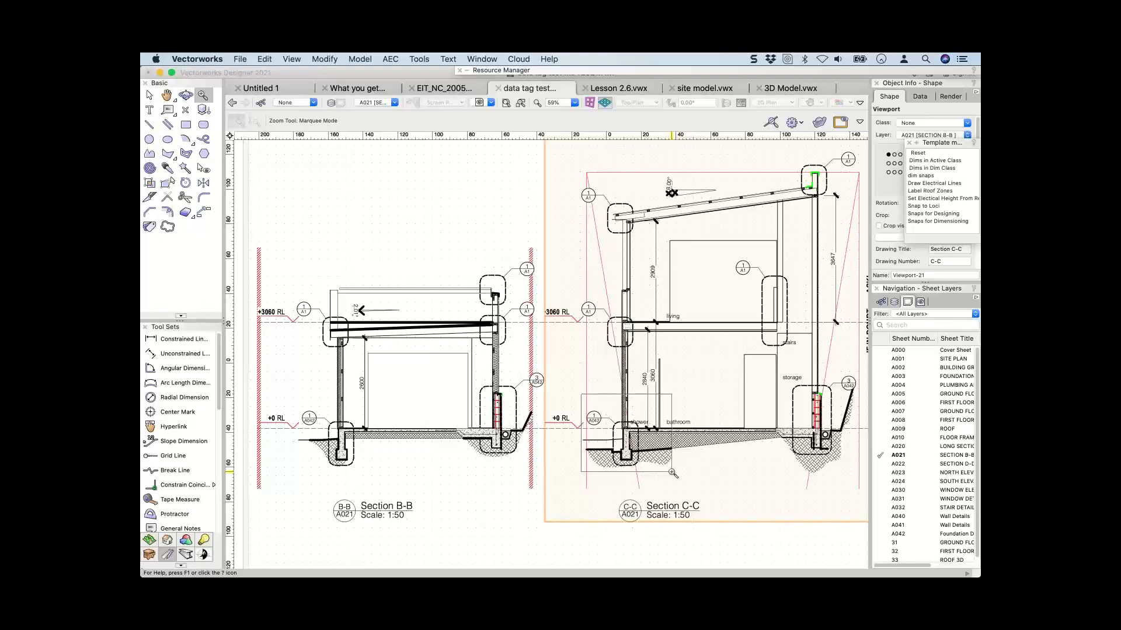
{"action": "left_click_drag", "start_coordinate": [673, 473], "coordinate": [673, 474]}
{"action": "key", "text": "x"}
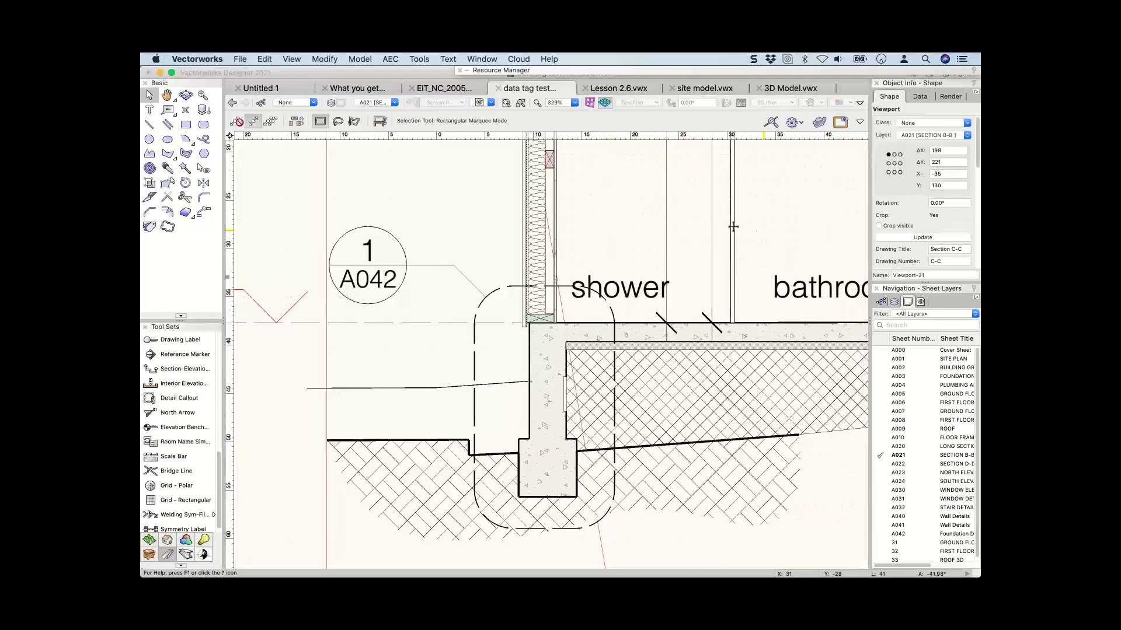
{"action": "key", "text": "super+4"}
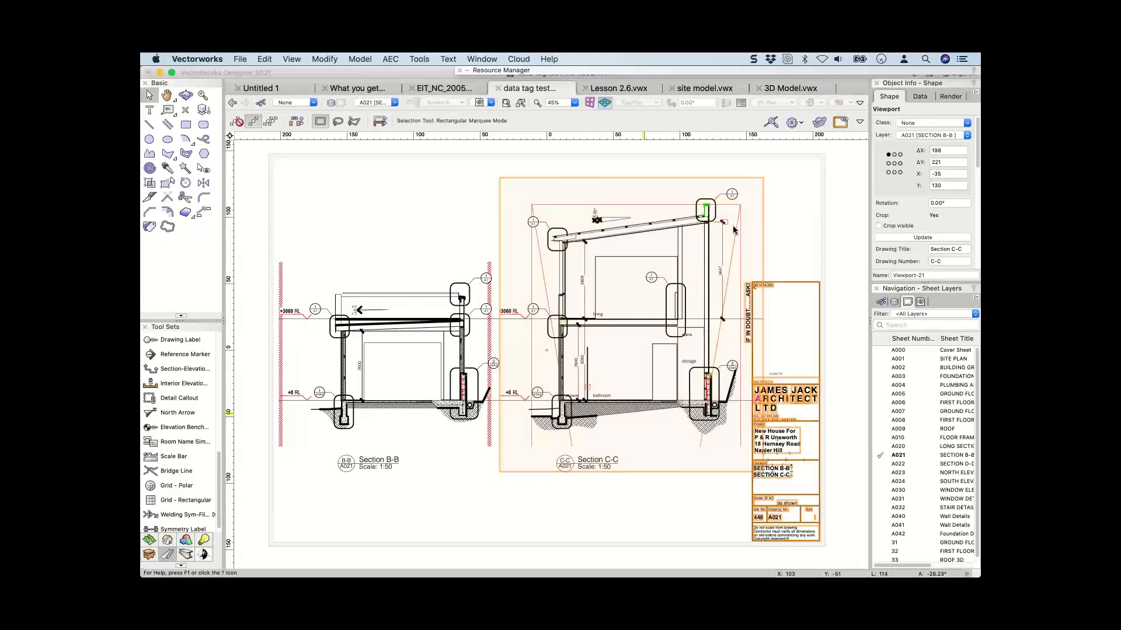
{"action": "scroll", "coordinate": [560, 395], "scroll_direction": "up", "scroll_amount": 5}
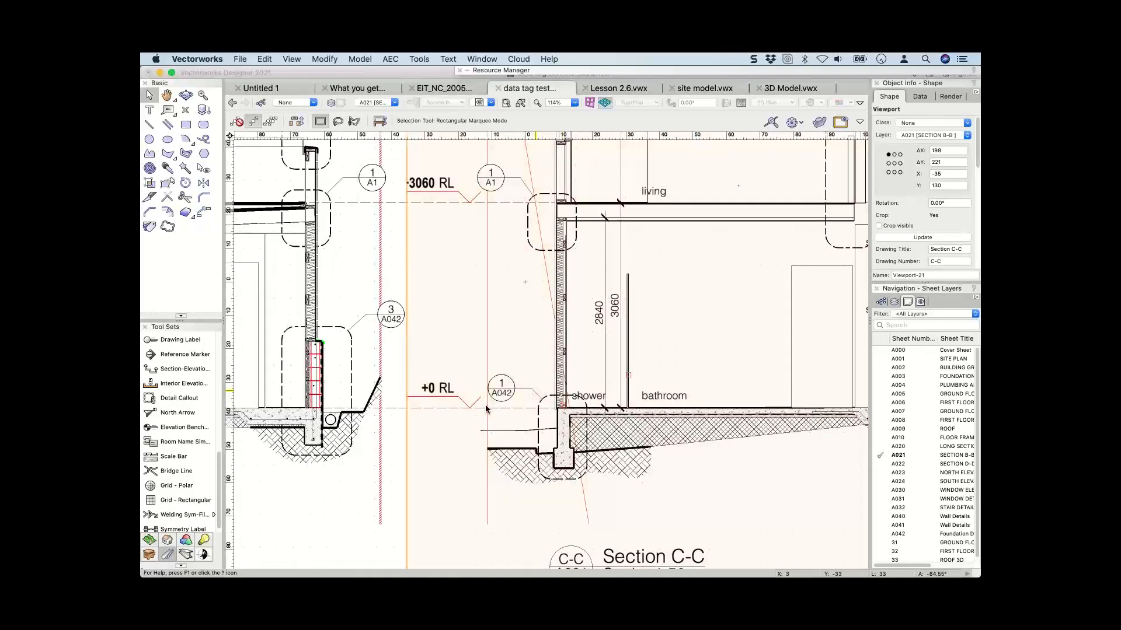
{"action": "scroll", "coordinate": [486, 409], "scroll_direction": "up", "scroll_amount": 1}
Switch to sheet layer A042 [Foundation Details].
{"action": "left_click", "coordinate": [394, 102]}
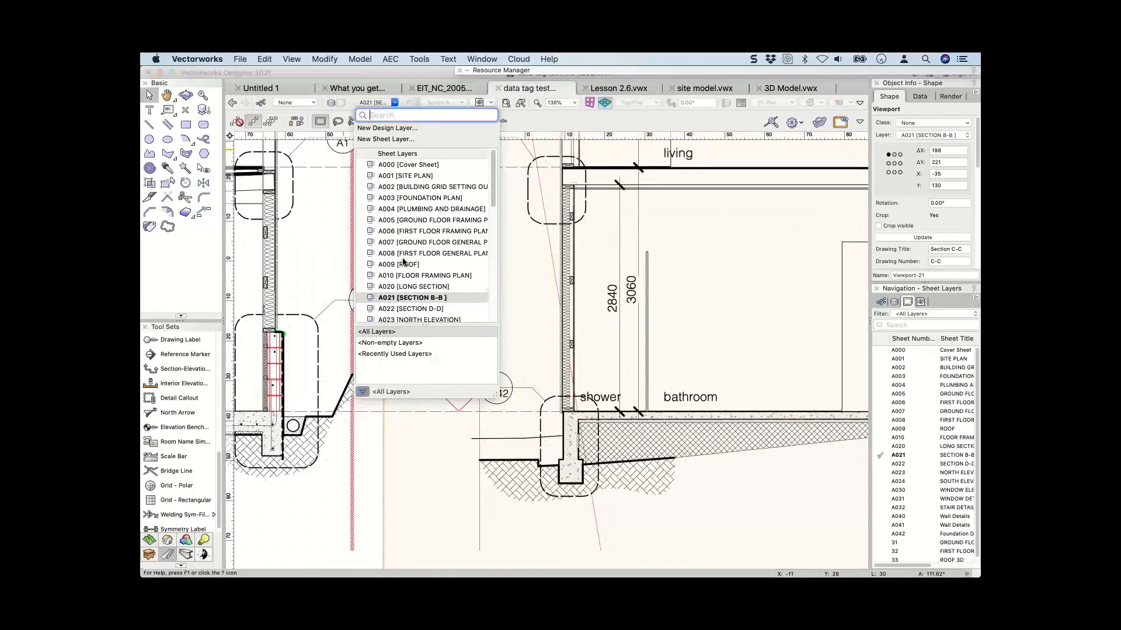
{"action": "scroll", "coordinate": [409, 265], "scroll_direction": "down", "scroll_amount": 5}
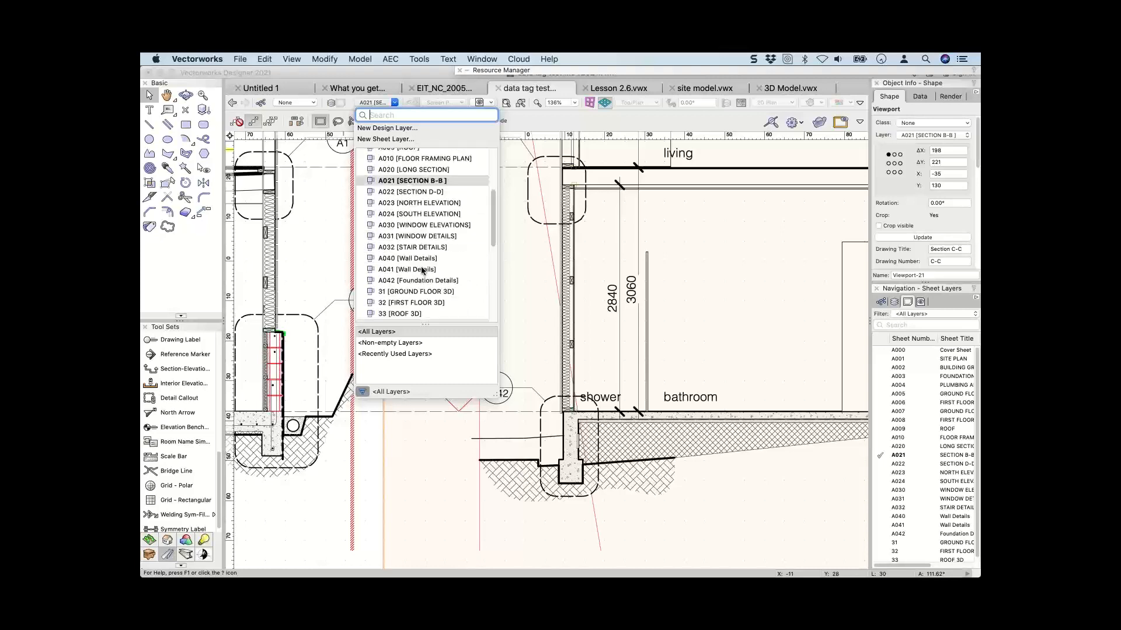
{"action": "left_click", "coordinate": [551, 158]}
{"action": "left_click", "coordinate": [392, 103]}
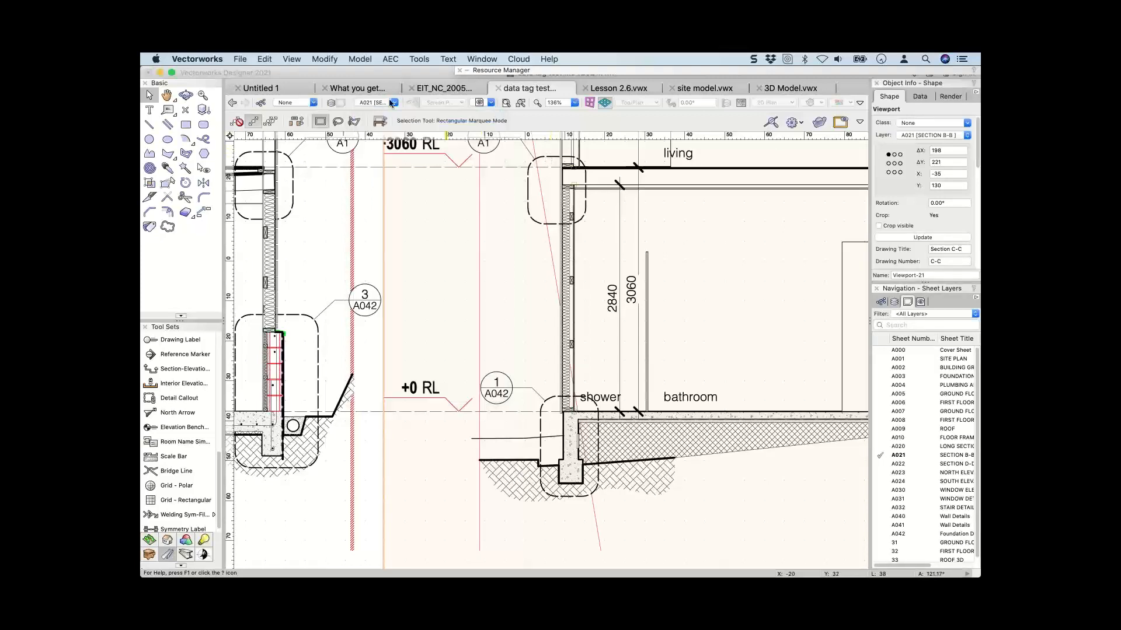
{"action": "scroll", "coordinate": [412, 249], "scroll_direction": "down", "scroll_amount": 3}
{"action": "scroll", "coordinate": [412, 249], "scroll_direction": "up", "scroll_amount": 5}
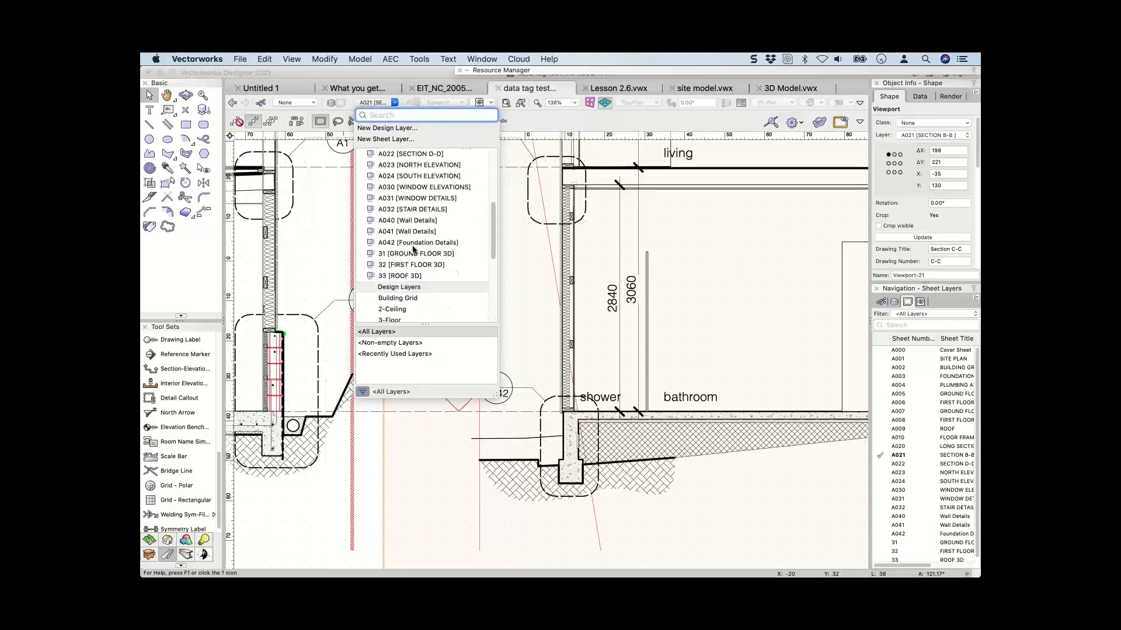
{"action": "scroll", "coordinate": [412, 250], "scroll_direction": "down", "scroll_amount": 1}
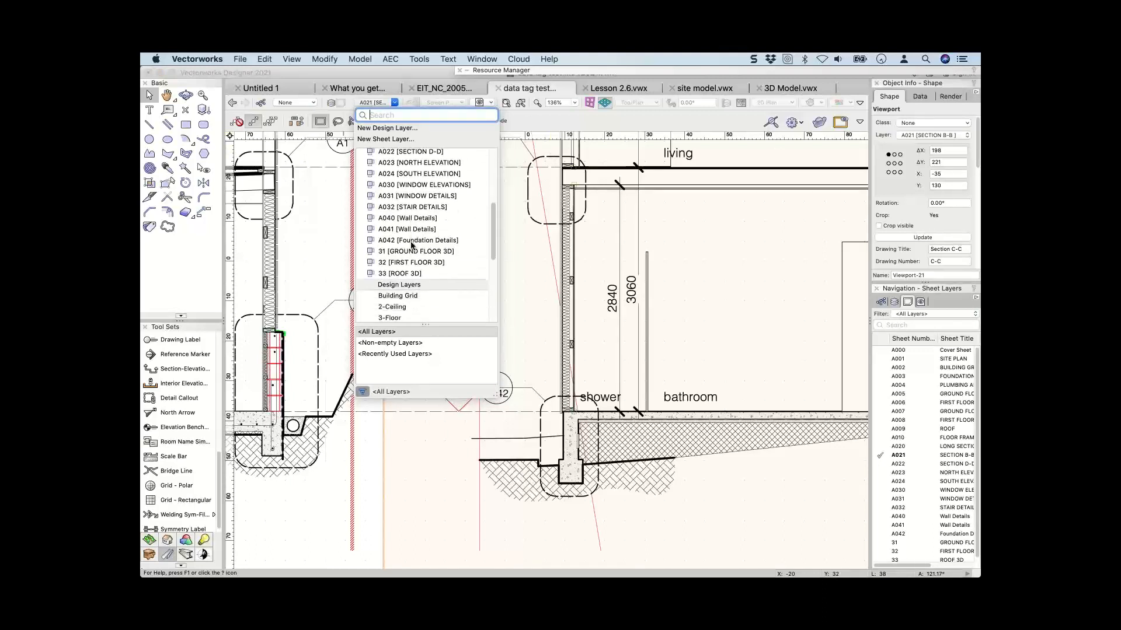
{"action": "key", "text": "Escape"}
{"action": "left_click", "coordinate": [384, 105]}
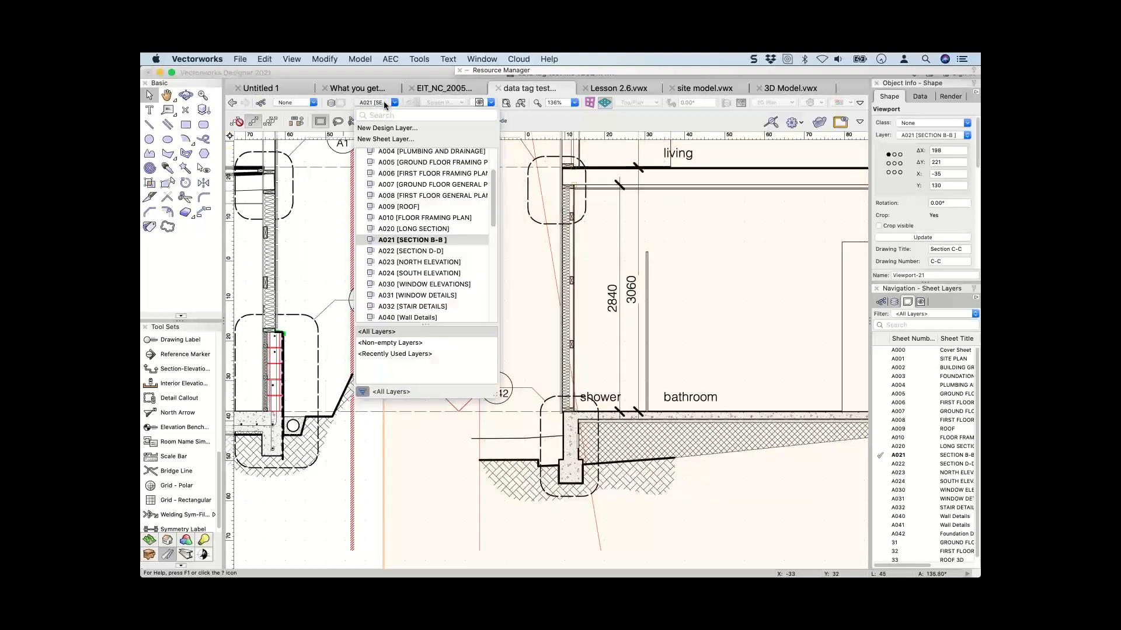
{"action": "scroll", "coordinate": [394, 238], "scroll_direction": "down", "scroll_amount": 3}
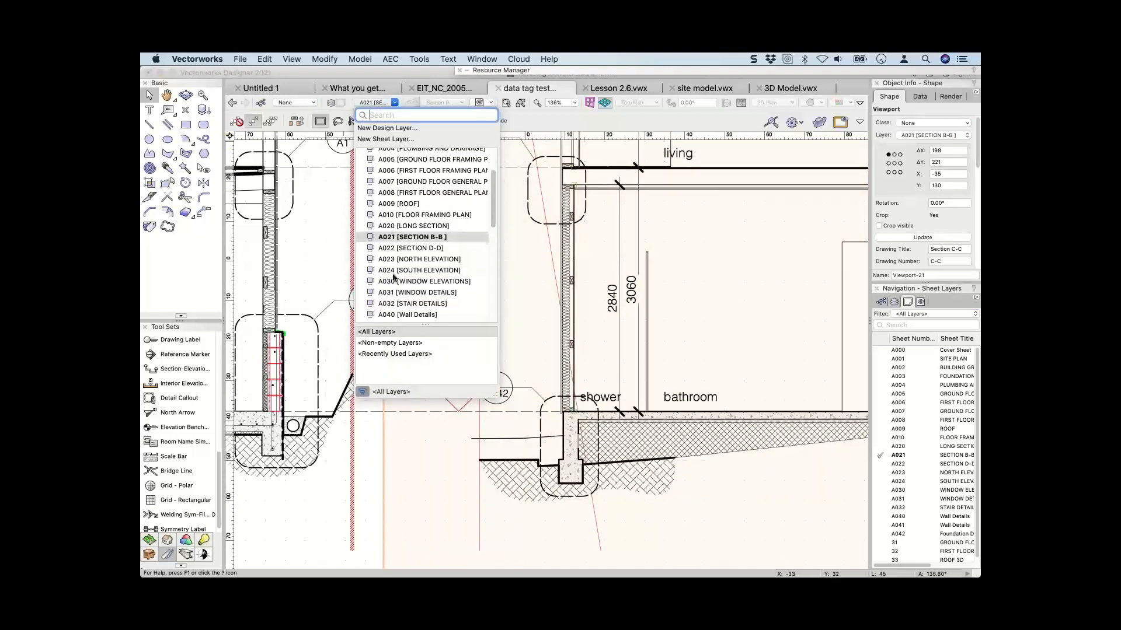
{"action": "key", "text": "Escape"}
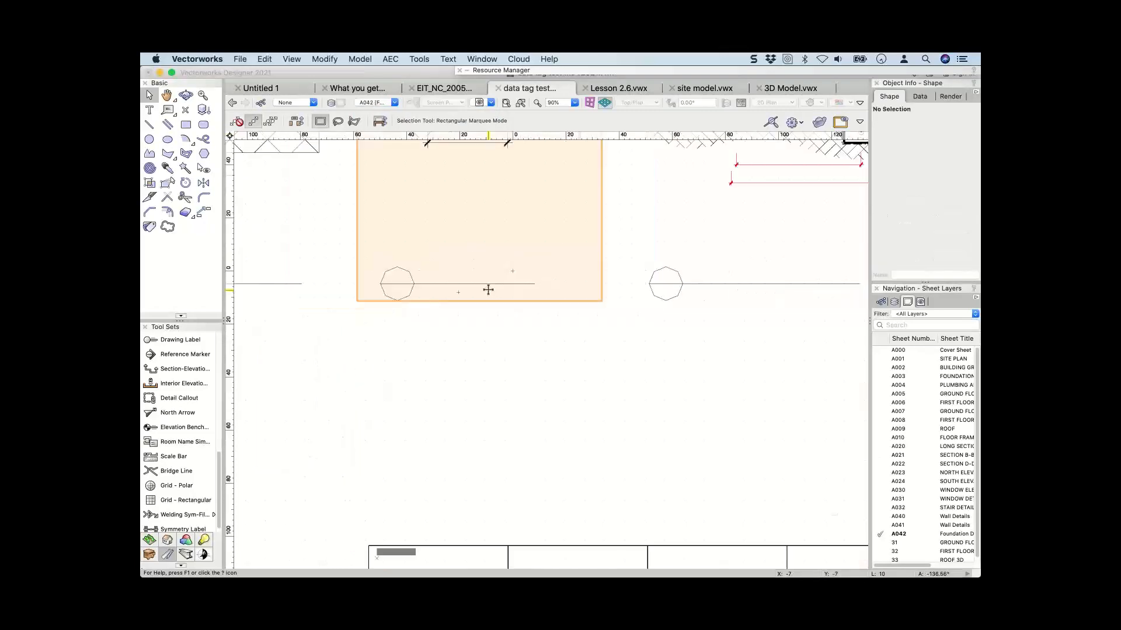
Open the annotations of the Slab/Block Foundation viewport for editing with its drawing label selected.
{"action": "scroll", "coordinate": [488, 289], "scroll_direction": "down", "scroll_amount": 3}
{"action": "middle_click_drag", "start_coordinate": [608, 392], "coordinate": [738, 510]}
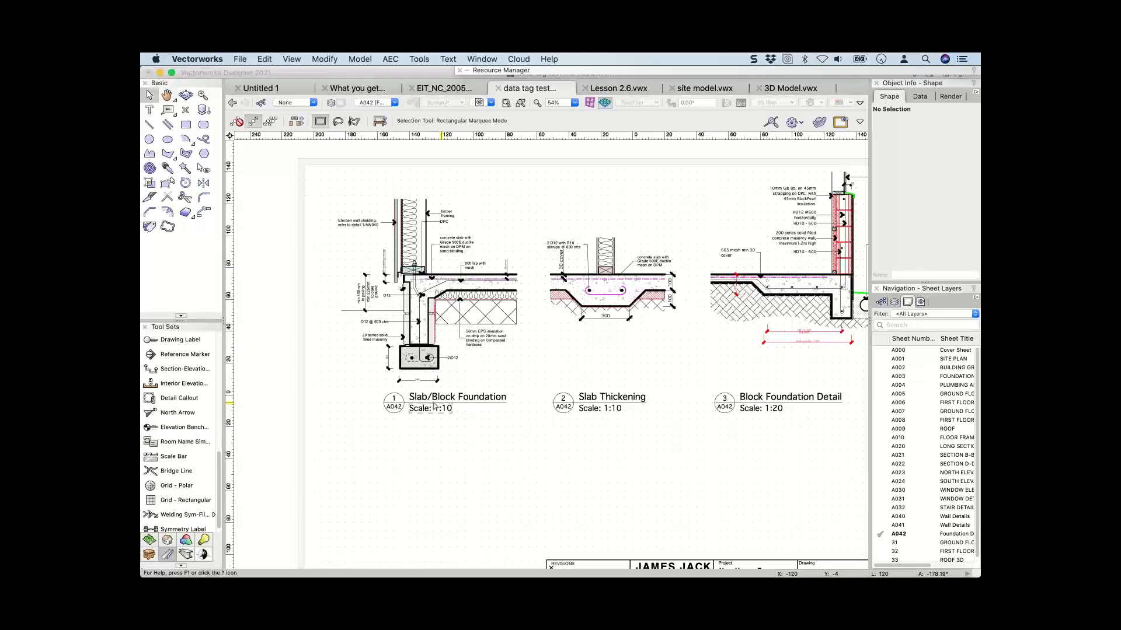
{"action": "double_click", "coordinate": [433, 406]}
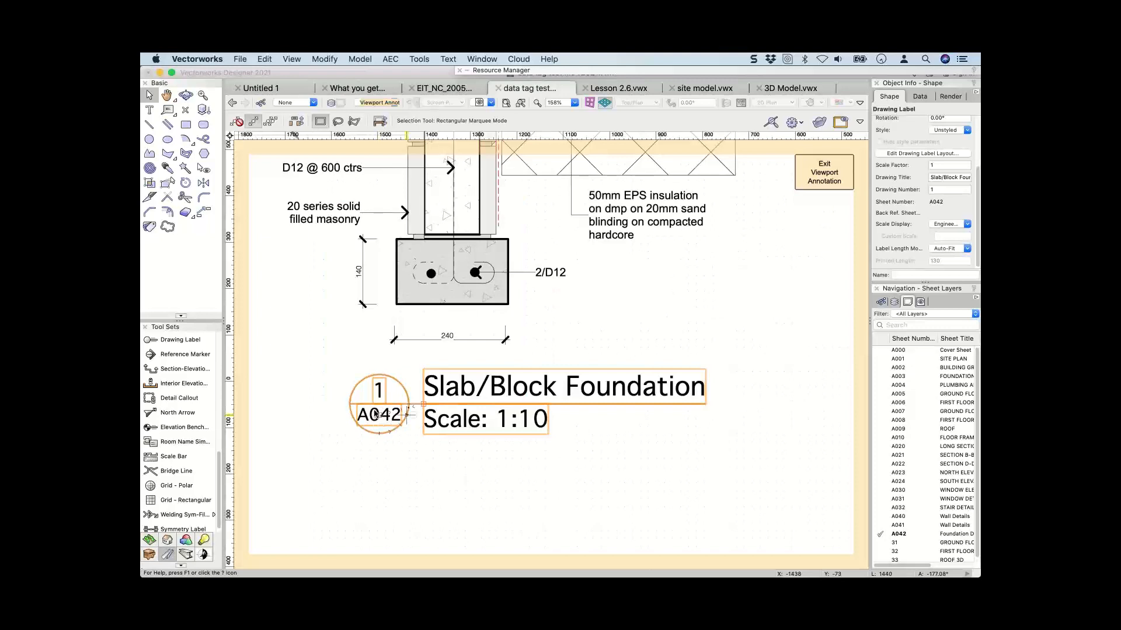
Start a new plug-in style from the unstyled drawing label, using Drawing Label Styles as the destination folder.
{"action": "left_click", "coordinate": [949, 129]}
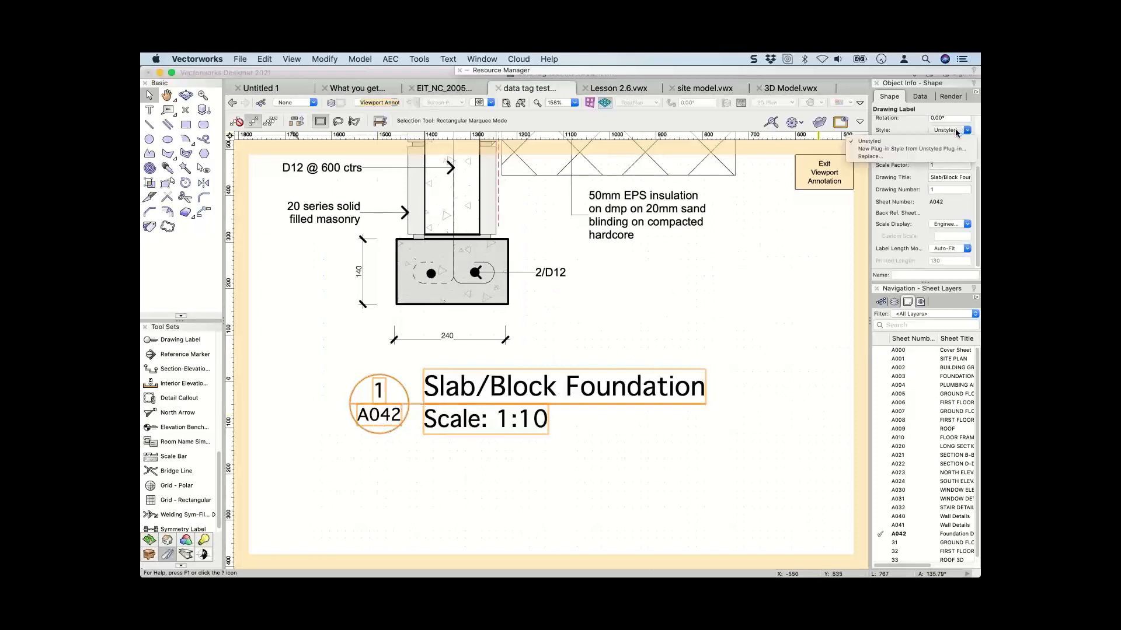
{"action": "left_click", "coordinate": [900, 151]}
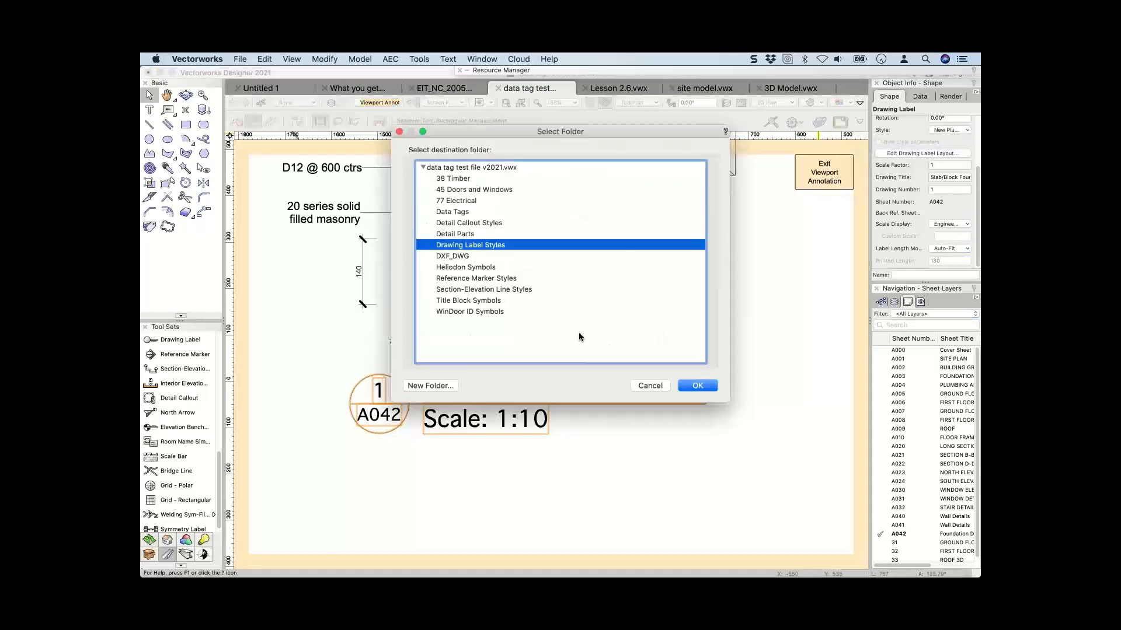
{"action": "left_click", "coordinate": [687, 384]}
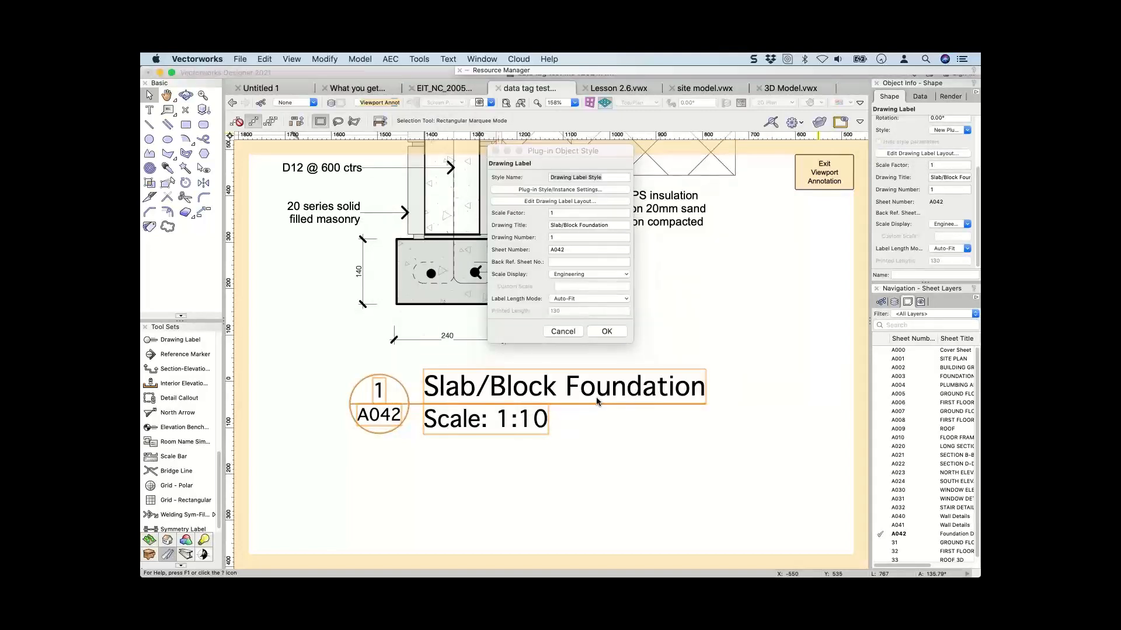
In the drawing label layout, clear the field definition of the Sheet text inside the circle.
{"action": "left_click", "coordinate": [560, 201]}
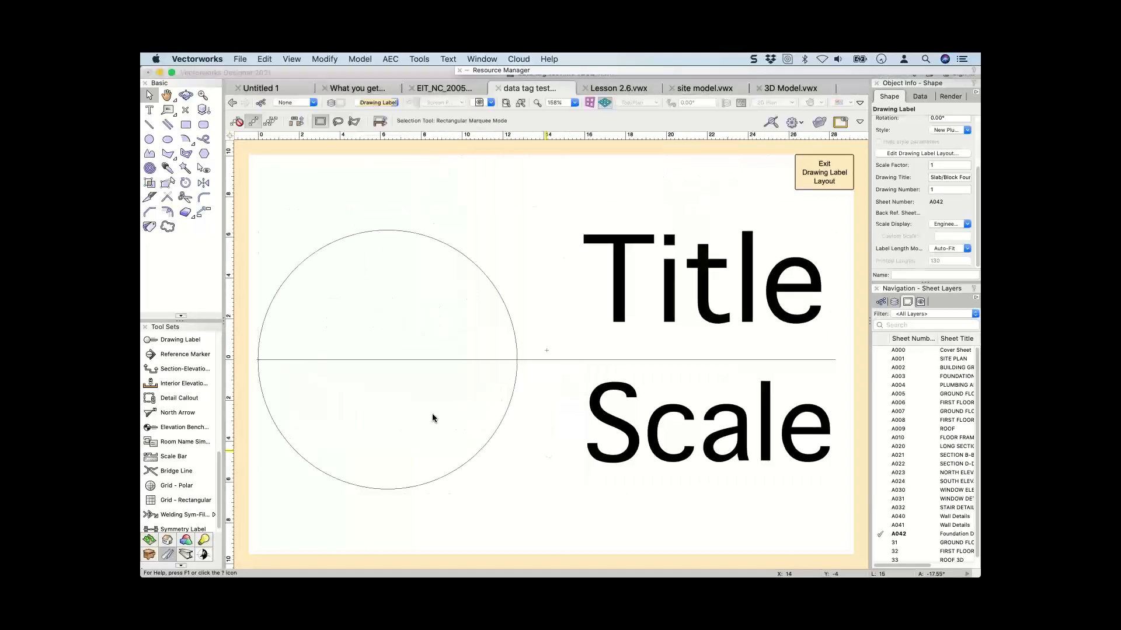
{"action": "left_click", "coordinate": [403, 418]}
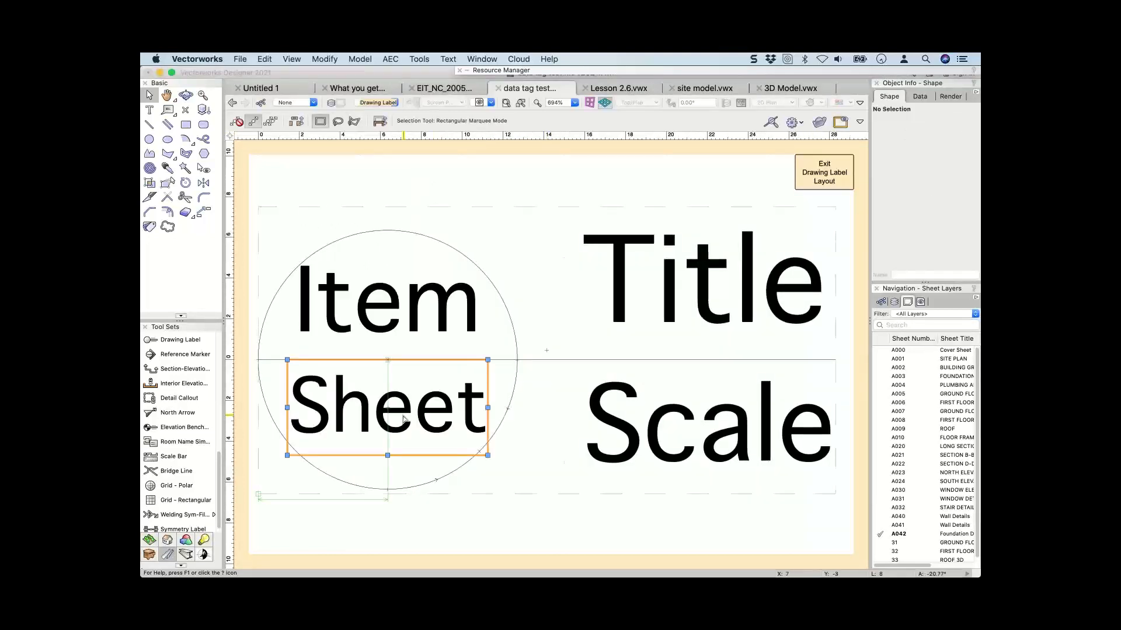
{"action": "left_click", "coordinate": [925, 261]}
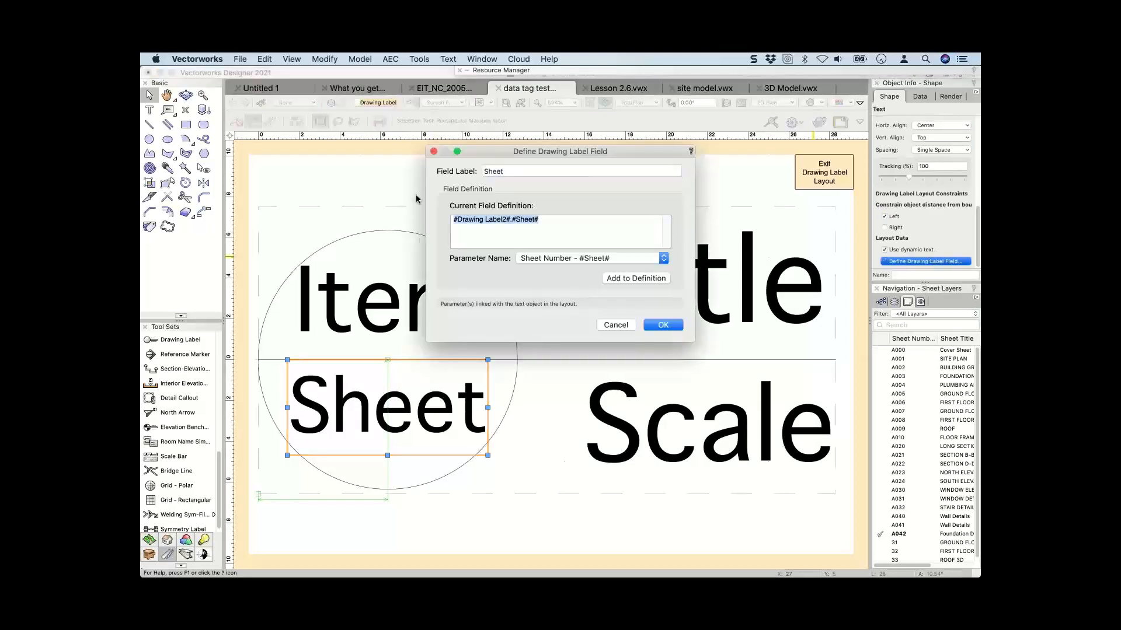
{"action": "key", "text": "BackSpace"}
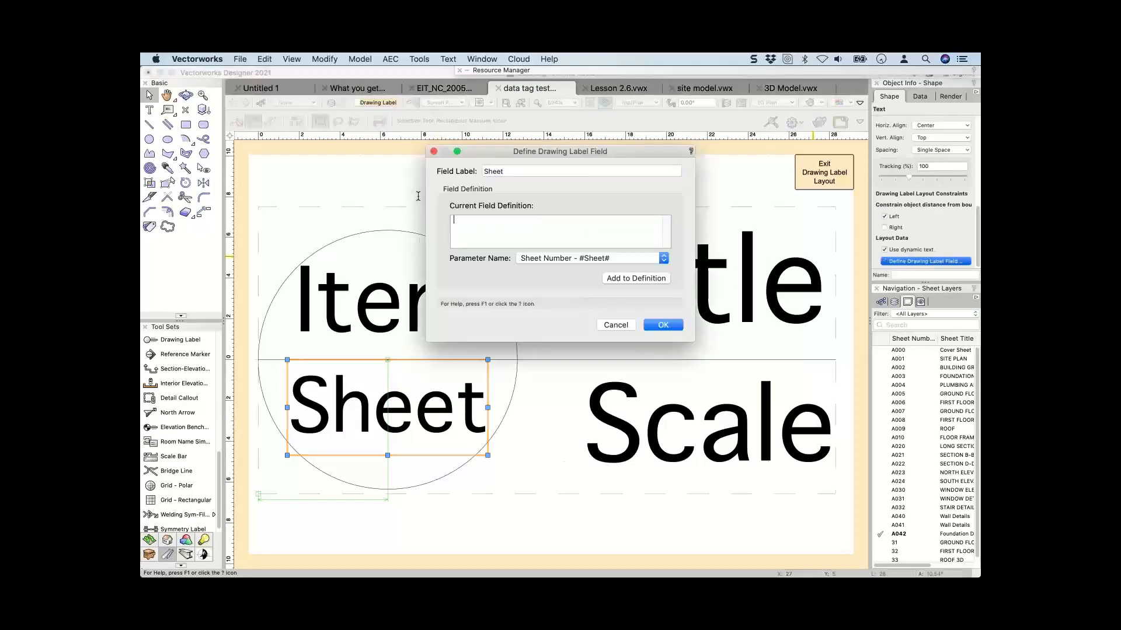
Choose the Back Ref. Sheet No. parameter for the Sheet field, exit the label layout and save the style as Drawing Label Style.
{"action": "left_click", "coordinate": [563, 263]}
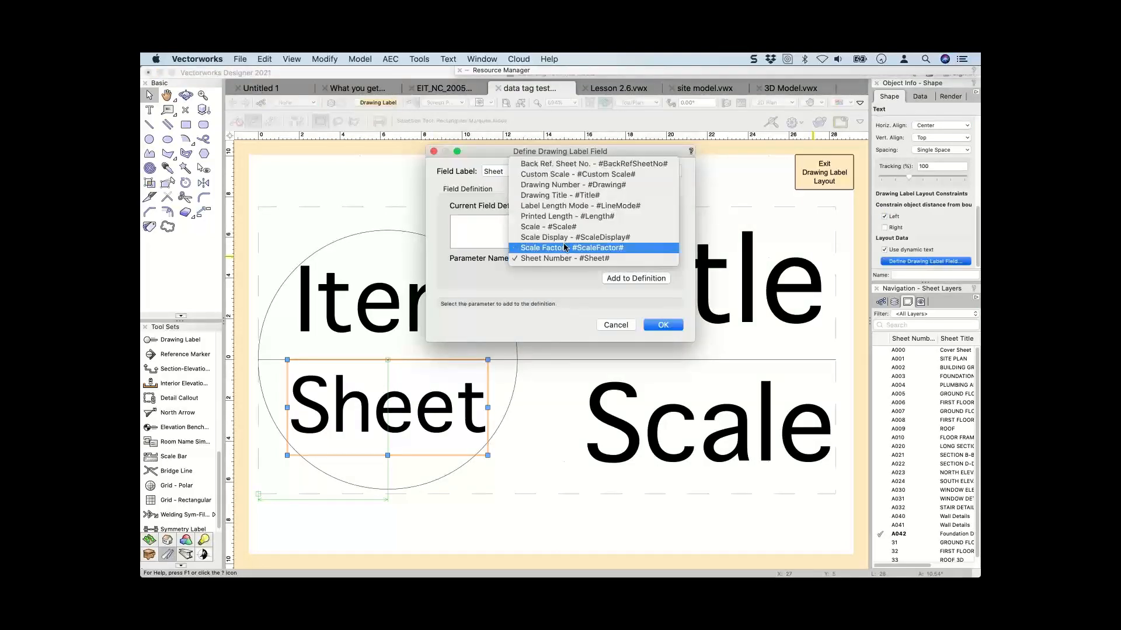
{"action": "left_click", "coordinate": [575, 164]}
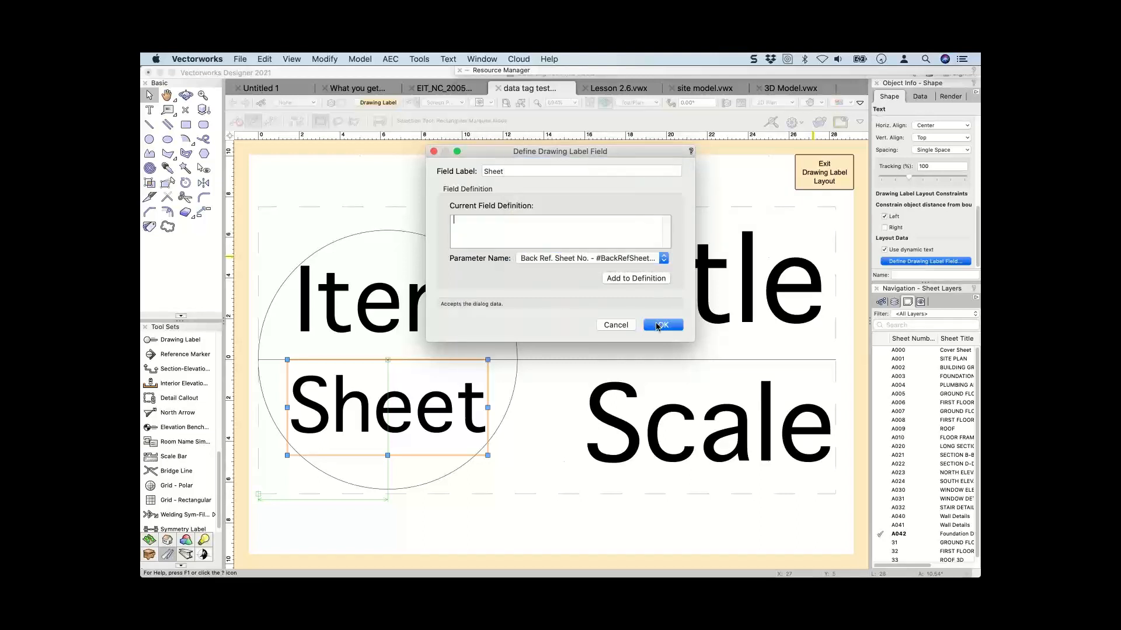
{"action": "left_click", "coordinate": [660, 325]}
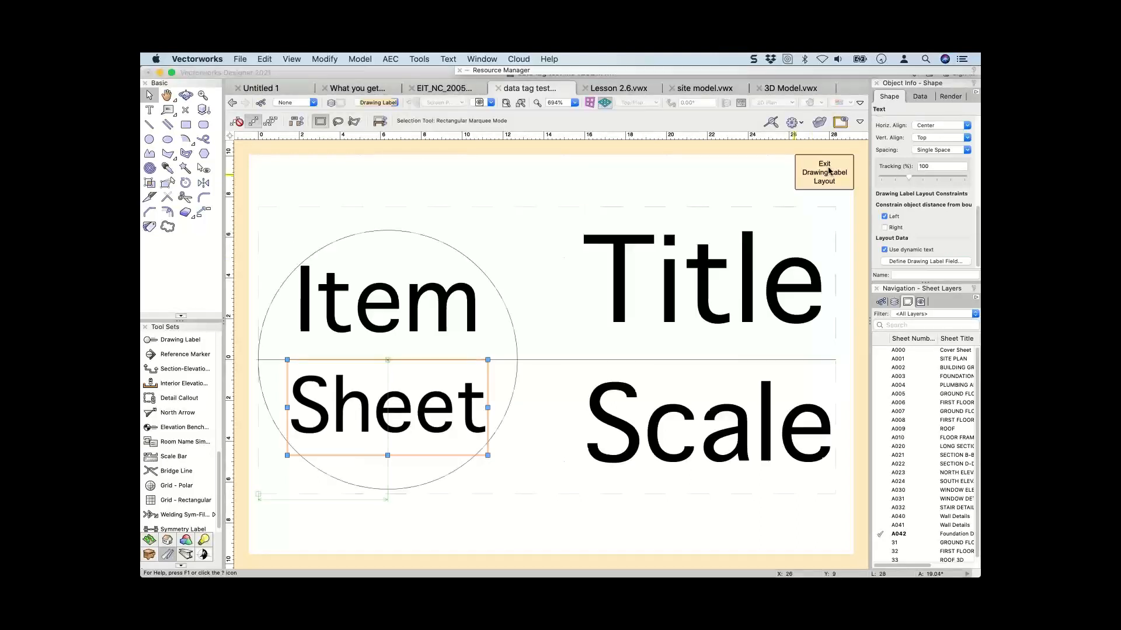
{"action": "left_click", "coordinate": [827, 172]}
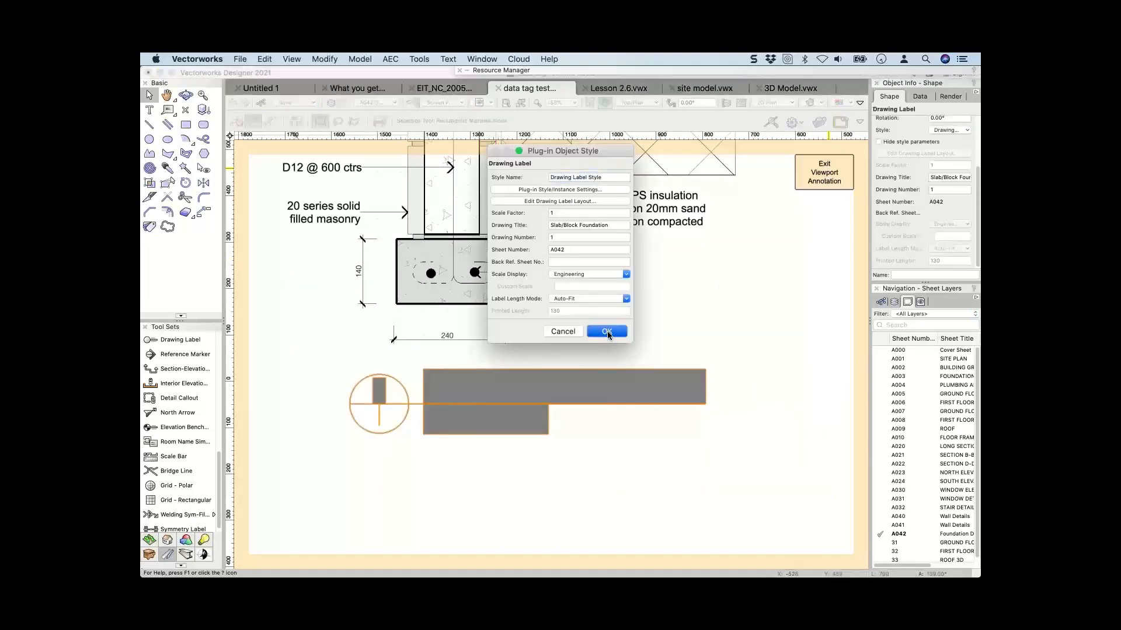
{"action": "left_click", "coordinate": [607, 331]}
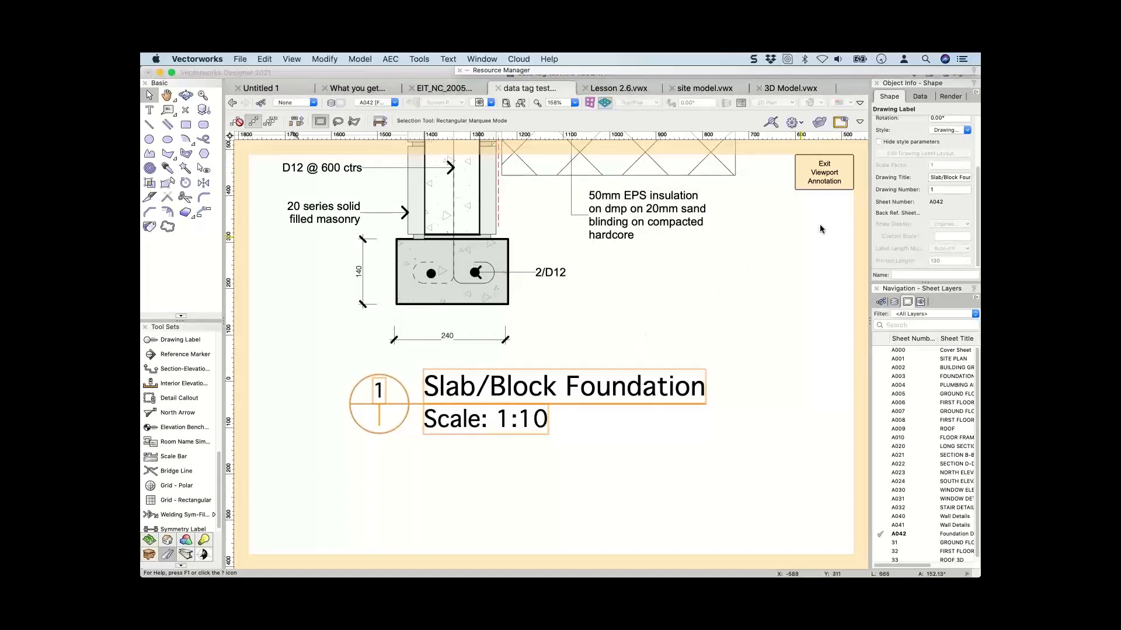
Check the styled drawing label's back reference sheet property and exit the viewport annotations.
{"action": "scroll", "coordinate": [911, 202], "scroll_direction": "up", "scroll_amount": 5}
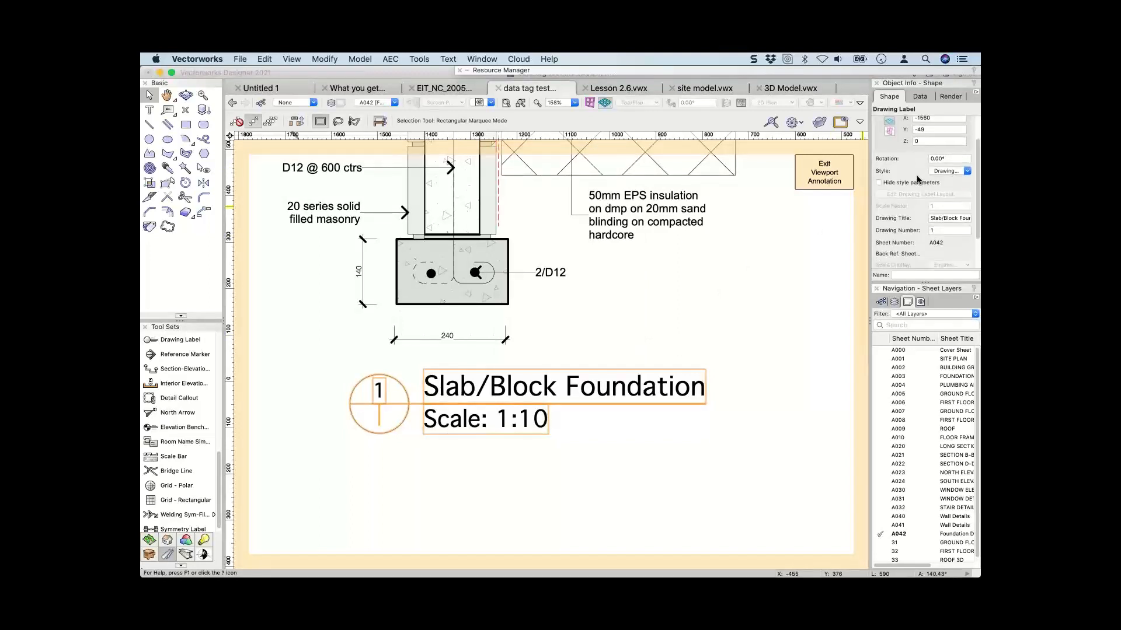
{"action": "scroll", "coordinate": [911, 207], "scroll_direction": "down", "scroll_amount": 3}
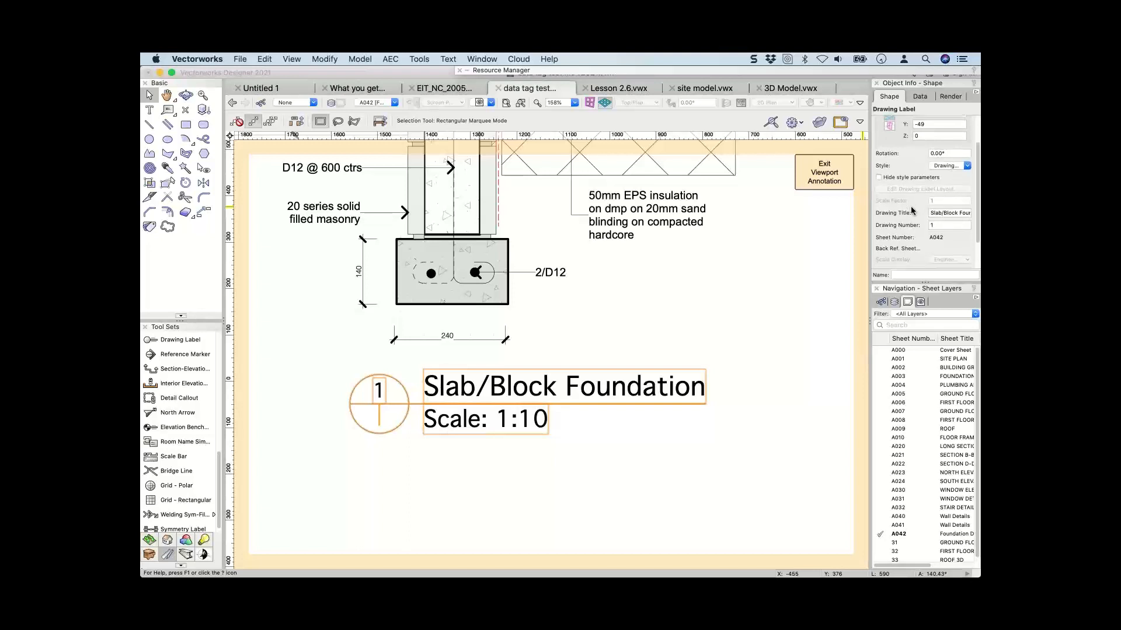
{"action": "scroll", "coordinate": [912, 210], "scroll_direction": "down", "scroll_amount": 2}
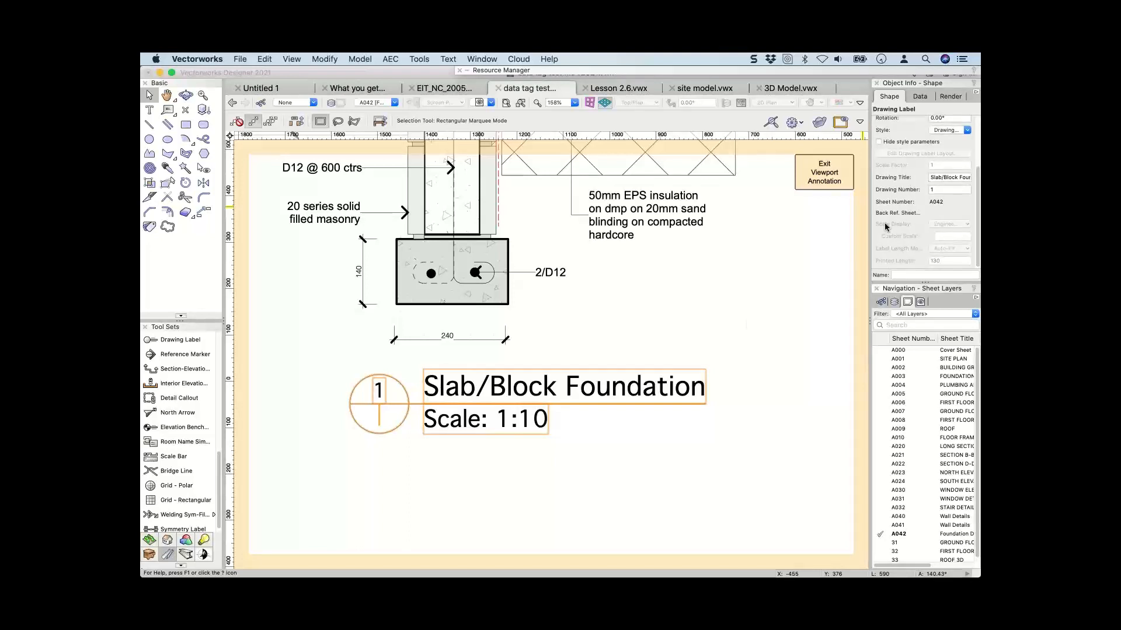
{"action": "left_click", "coordinate": [835, 173]}
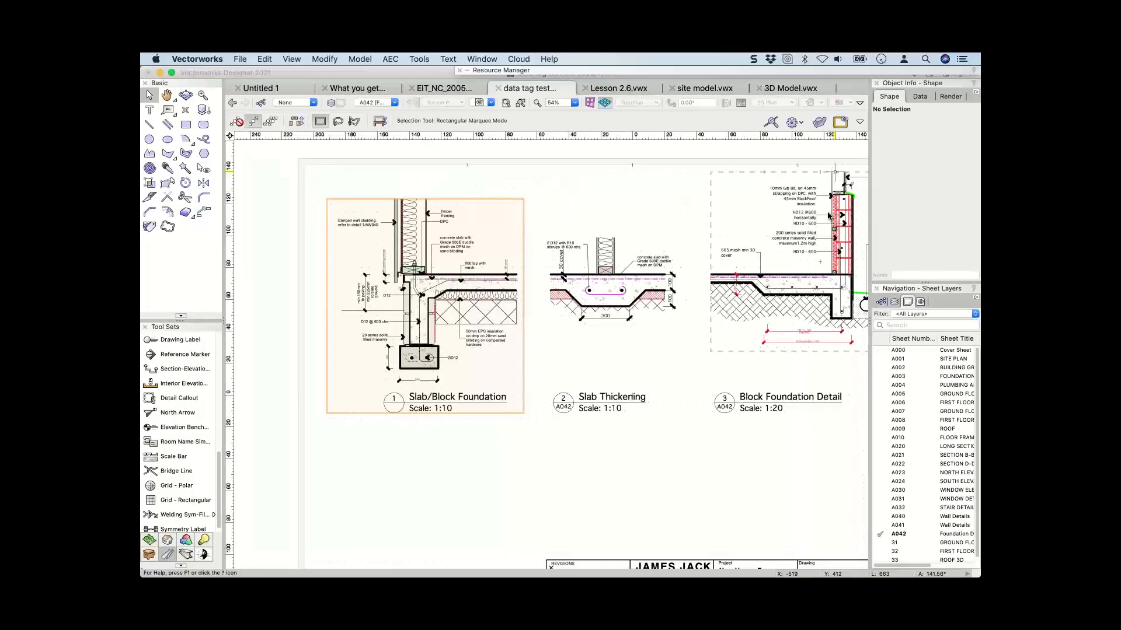
Set the Slab/Block Foundation viewport's back references to All objects defining viewport and view the second listed section-elevation marker in the document.
{"action": "scroll", "coordinate": [918, 209], "scroll_direction": "down", "scroll_amount": 5}
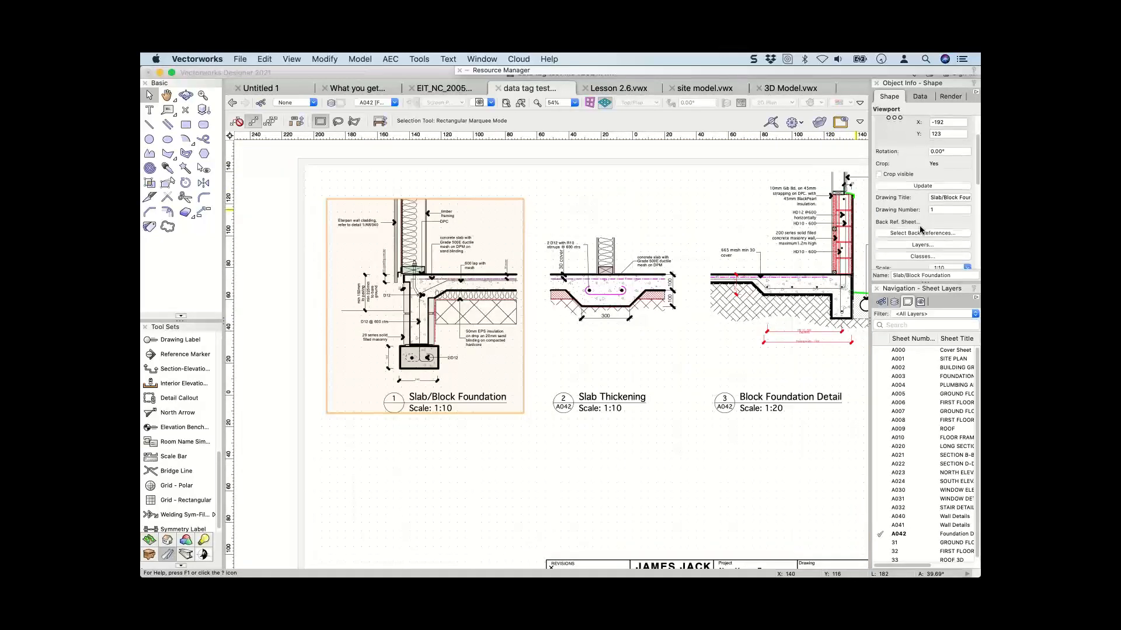
{"action": "left_click", "coordinate": [914, 234]}
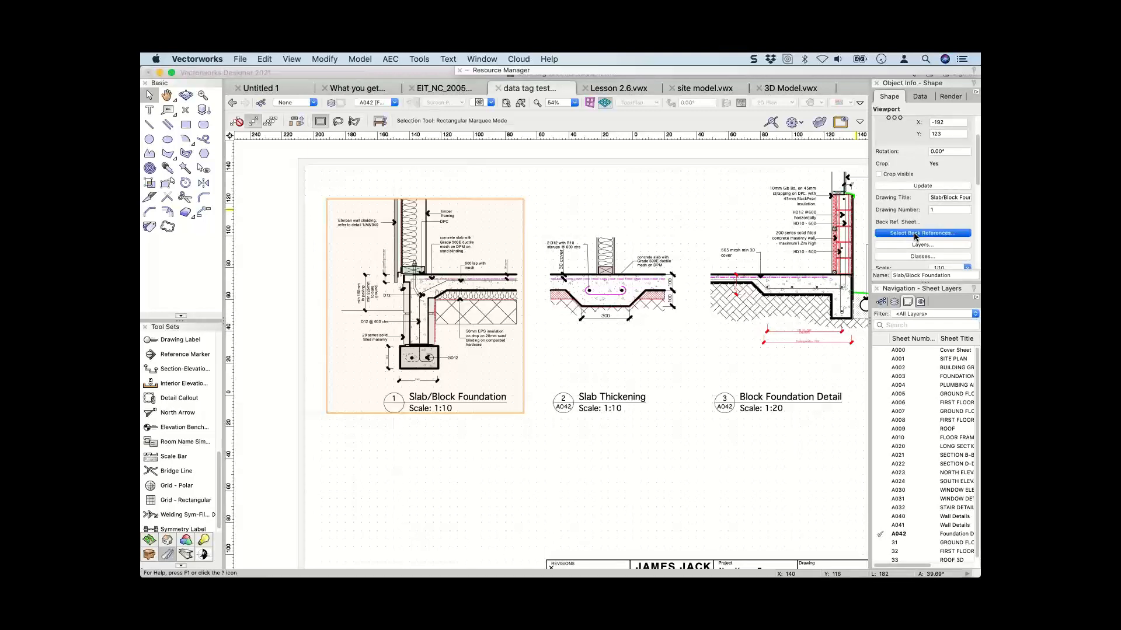
{"action": "left_click", "coordinate": [382, 152]}
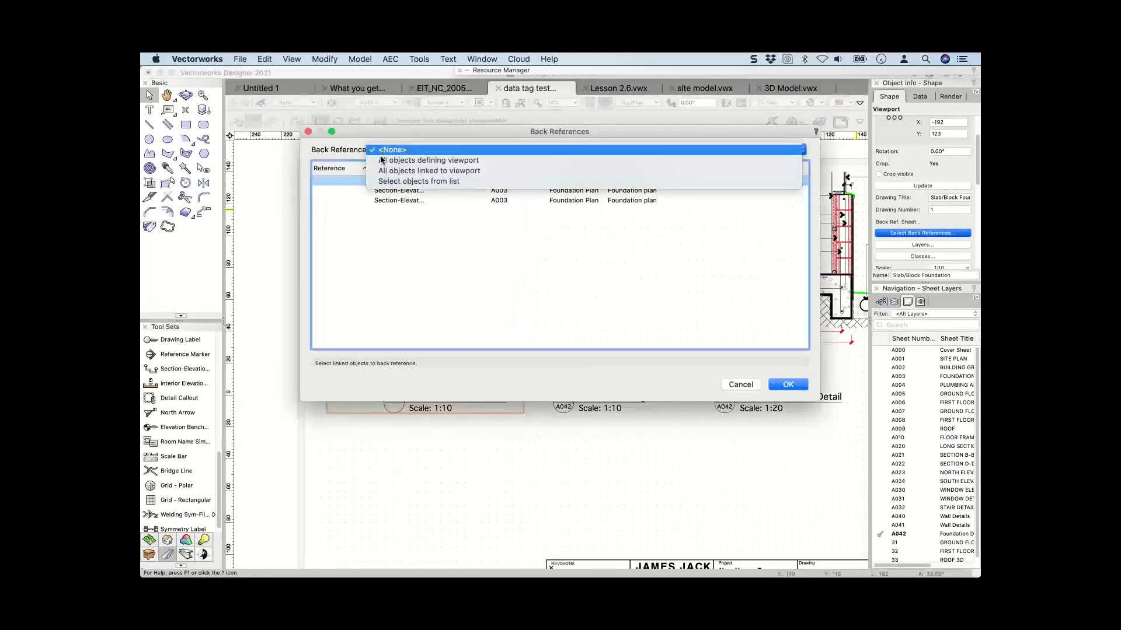
{"action": "left_click", "coordinate": [378, 163]}
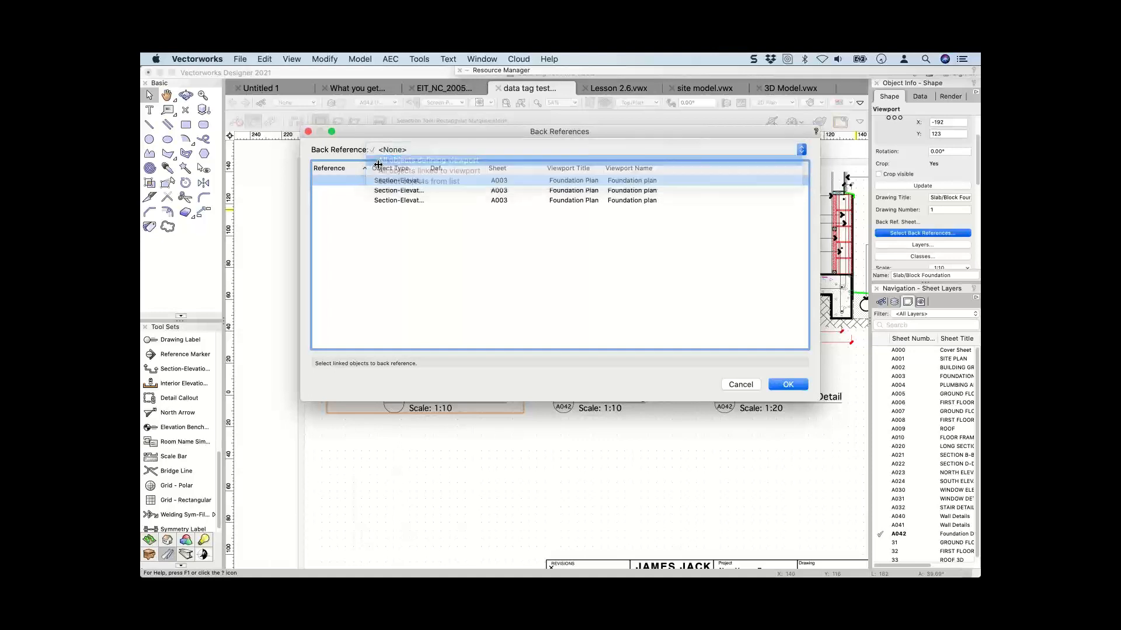
{"action": "left_click", "coordinate": [329, 193]}
{"action": "double_click", "coordinate": [343, 187]}
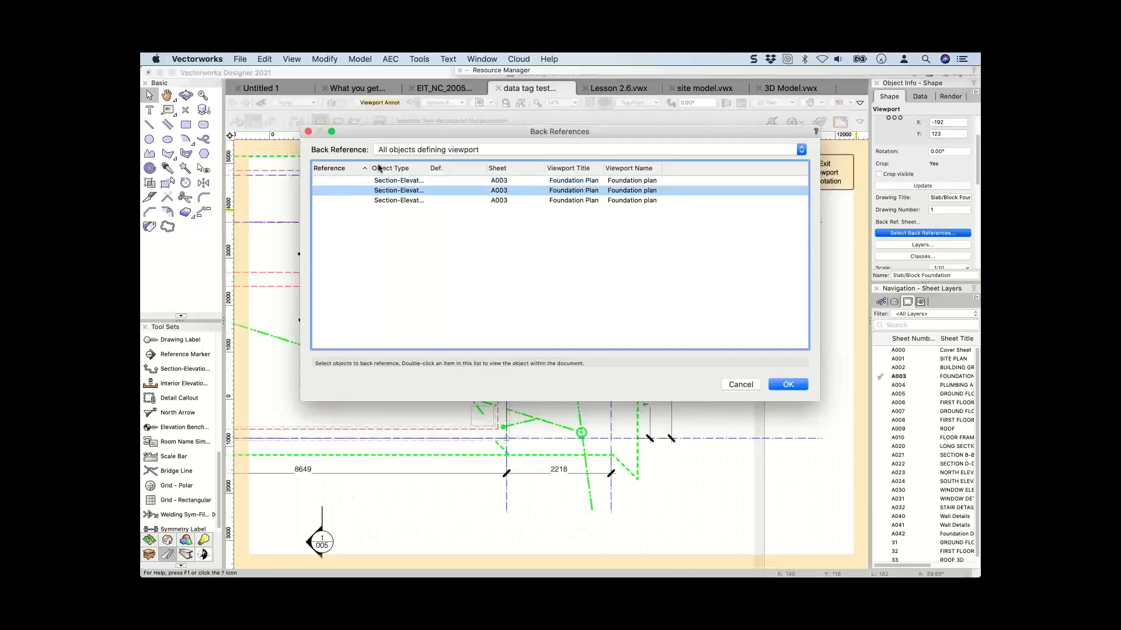
Set the viewport's back references to All objects linked to viewport and apply them.
{"action": "left_click", "coordinate": [405, 151]}
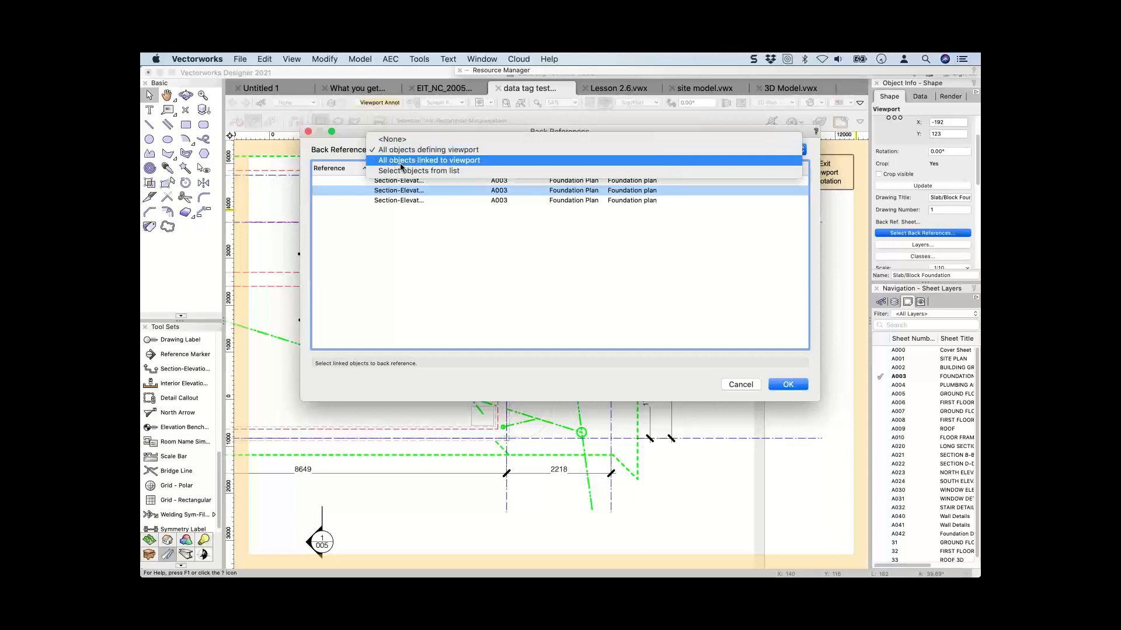
{"action": "left_click", "coordinate": [400, 163]}
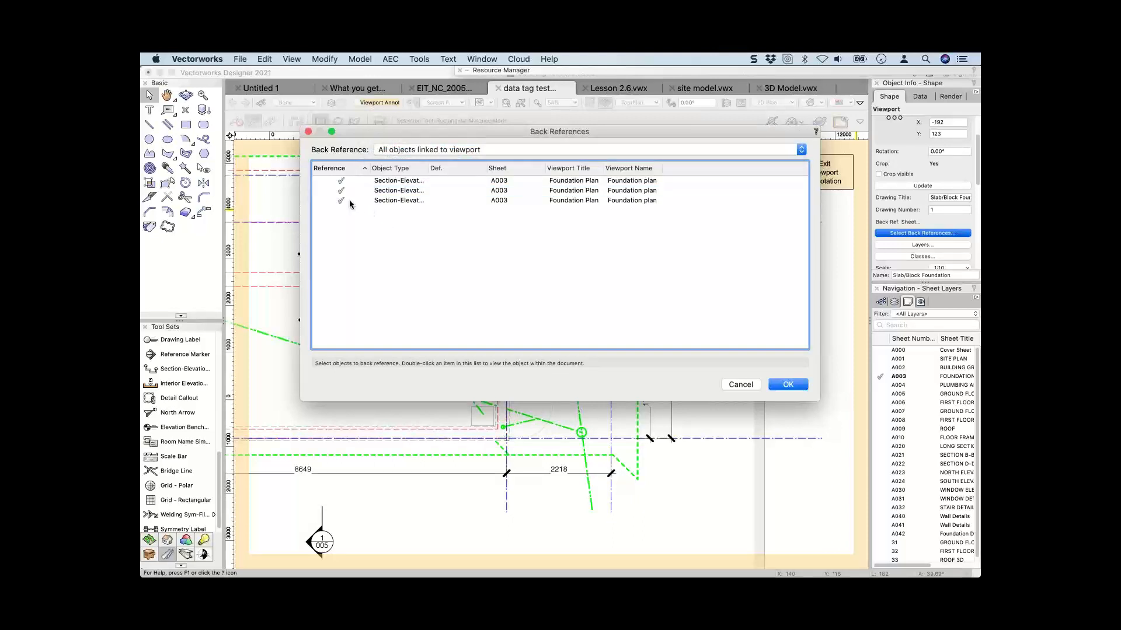
{"action": "left_click", "coordinate": [787, 384]}
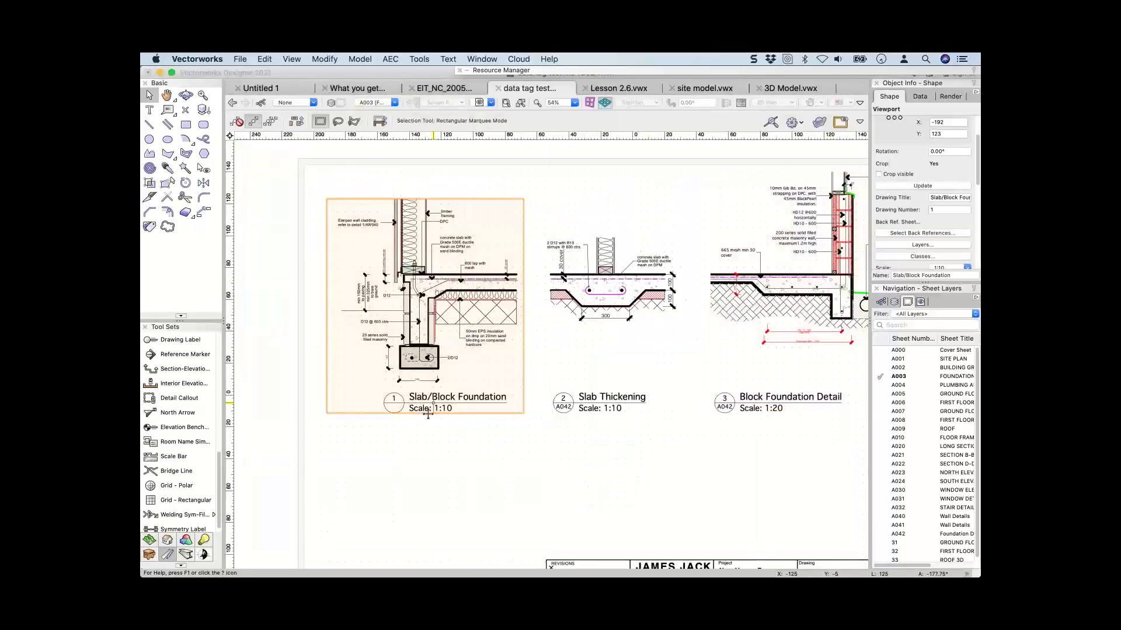
Inspect the Slab/Block Foundation drawing label in the viewport's annotations for its back reference sheet, and return to the sheet.
{"action": "scroll", "coordinate": [428, 413], "scroll_direction": "up", "scroll_amount": 1}
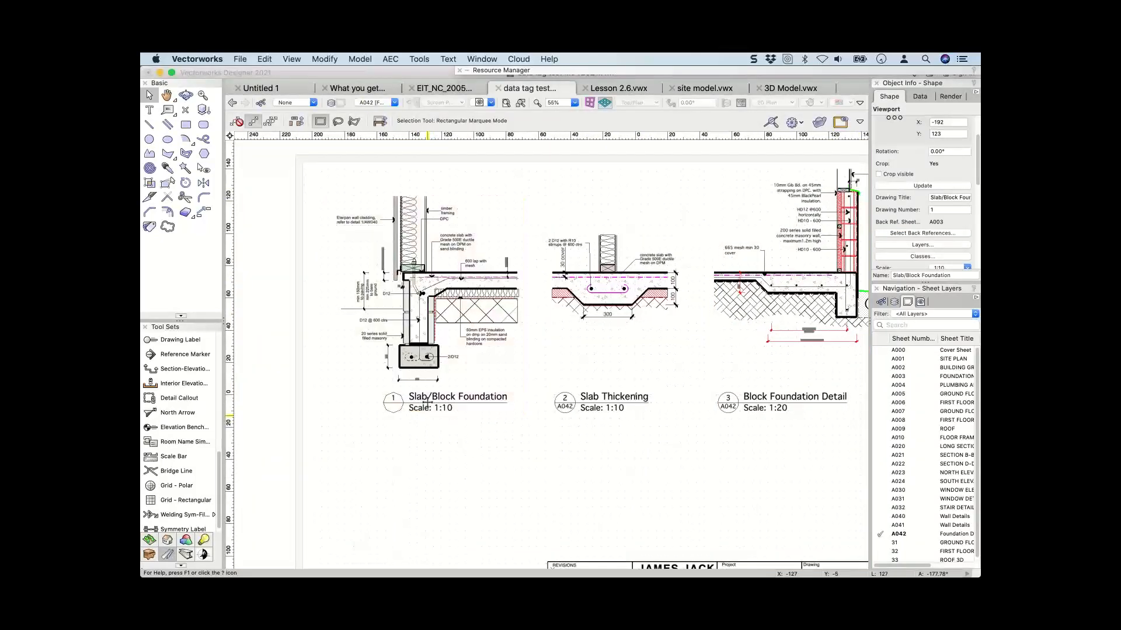
{"action": "double_click", "coordinate": [427, 402]}
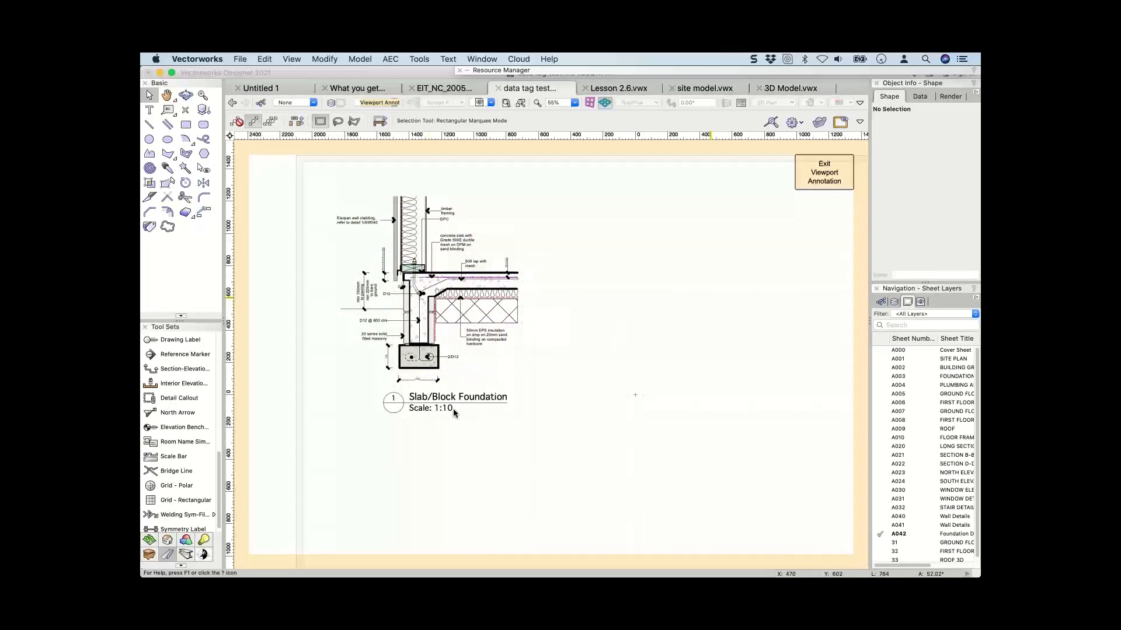
{"action": "left_click", "coordinate": [453, 408]}
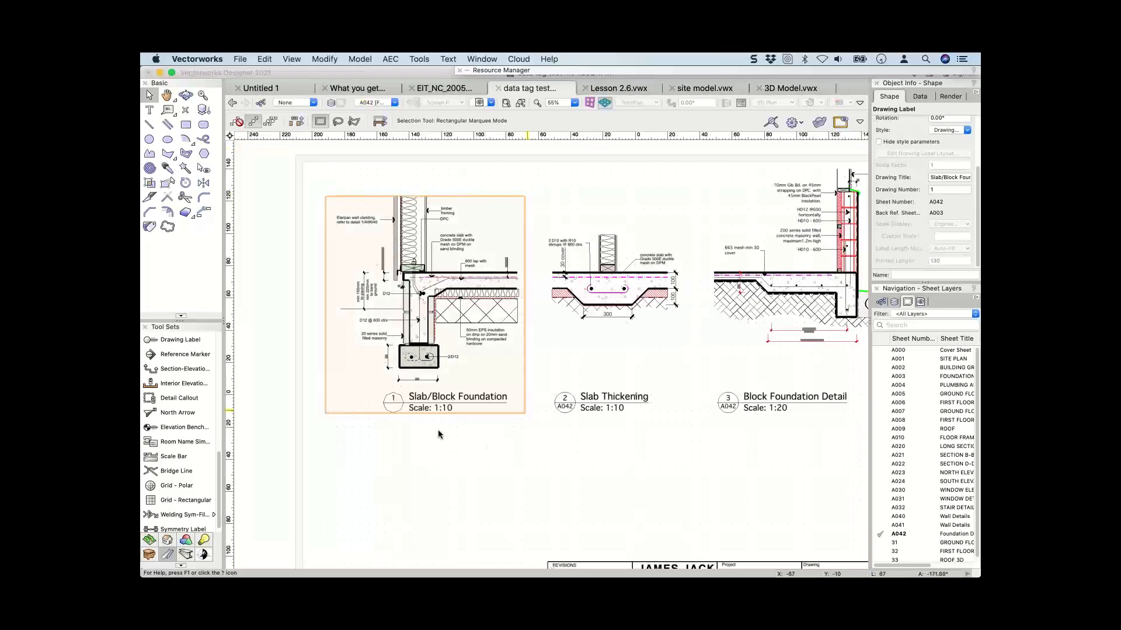
{"action": "double_click", "coordinate": [420, 403]}
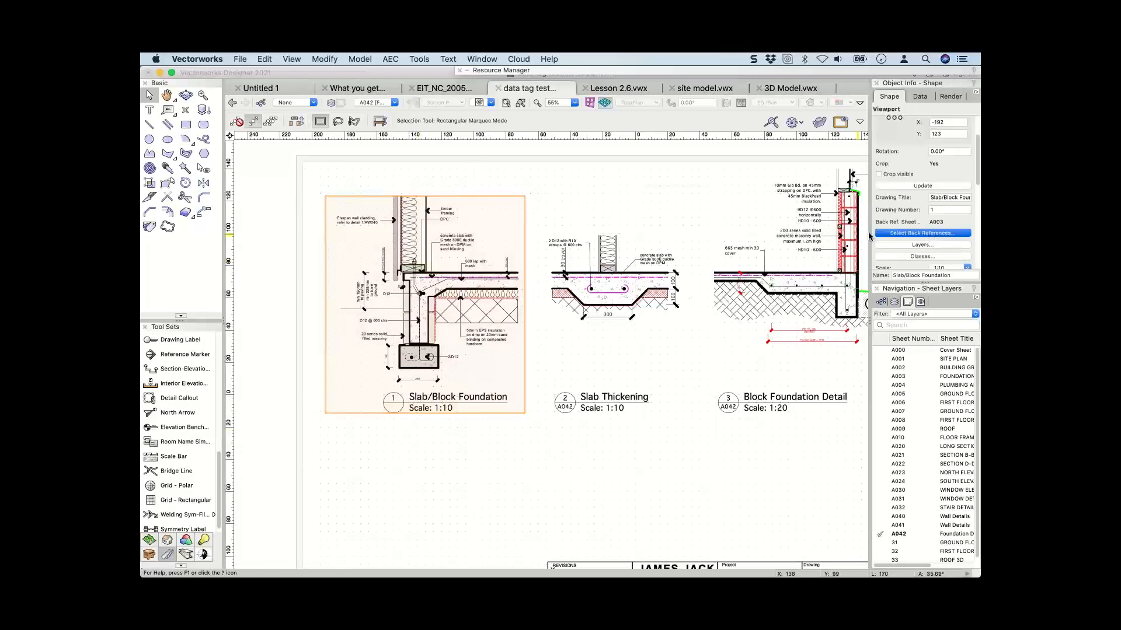
Reopen the Slab/Block Foundation viewport's back references and try to untick the listed section-elevation markers.
{"action": "left_click", "coordinate": [878, 233]}
{"action": "left_click", "coordinate": [342, 200]}
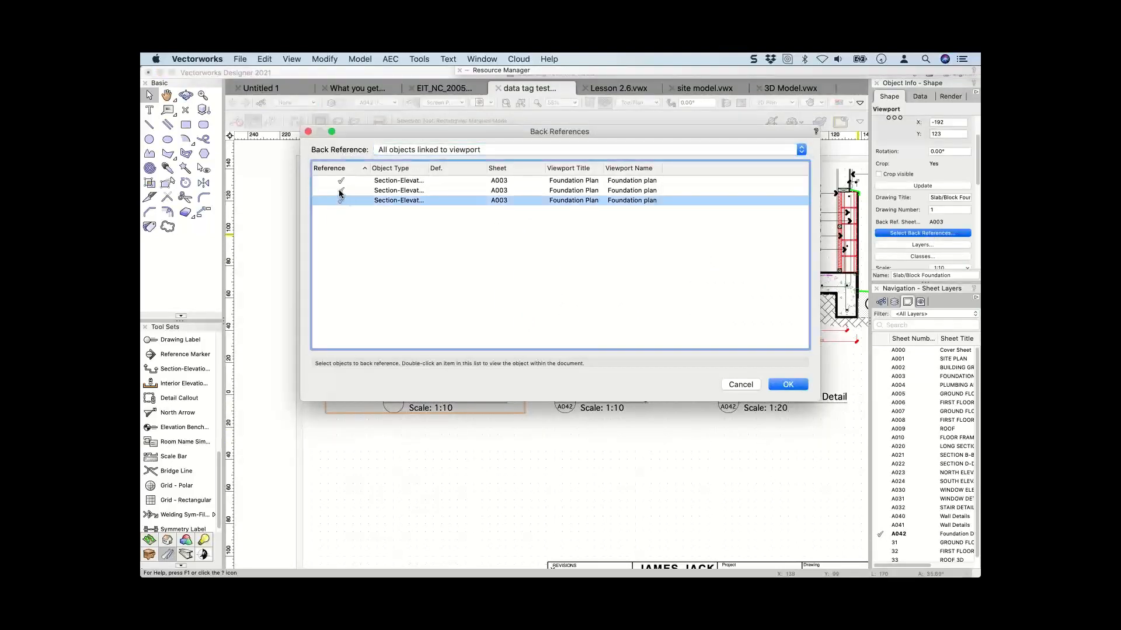
{"action": "left_click", "coordinate": [340, 190]}
{"action": "left_click", "coordinate": [341, 181]}
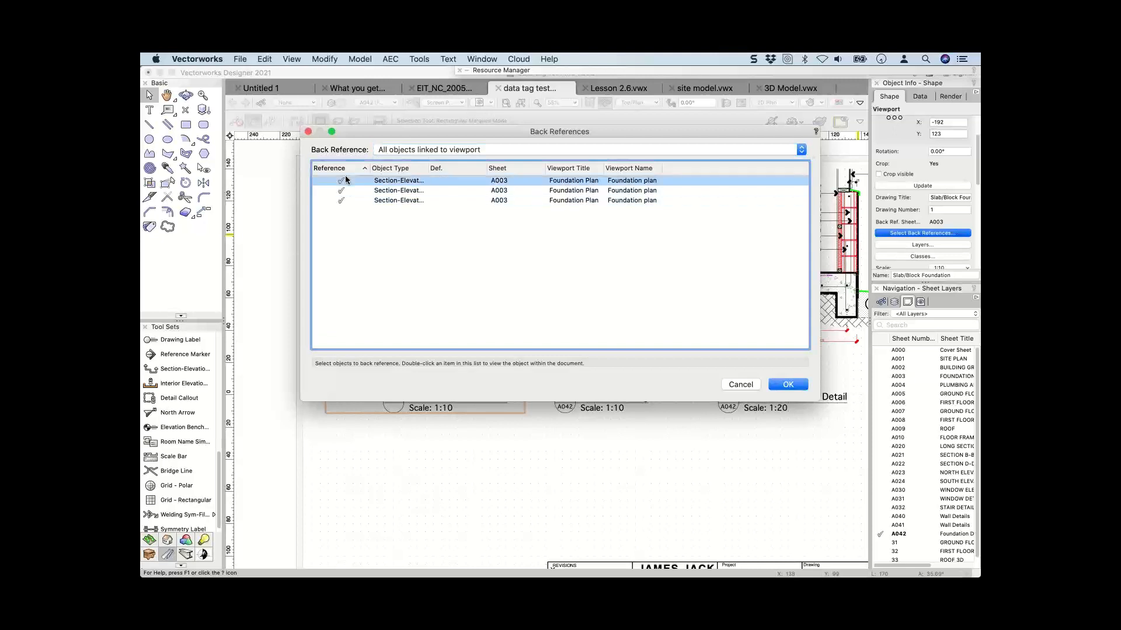
Switch the back references to Select objects from list and keep only the first section-elevation marker referenced.
{"action": "left_click", "coordinate": [389, 150]}
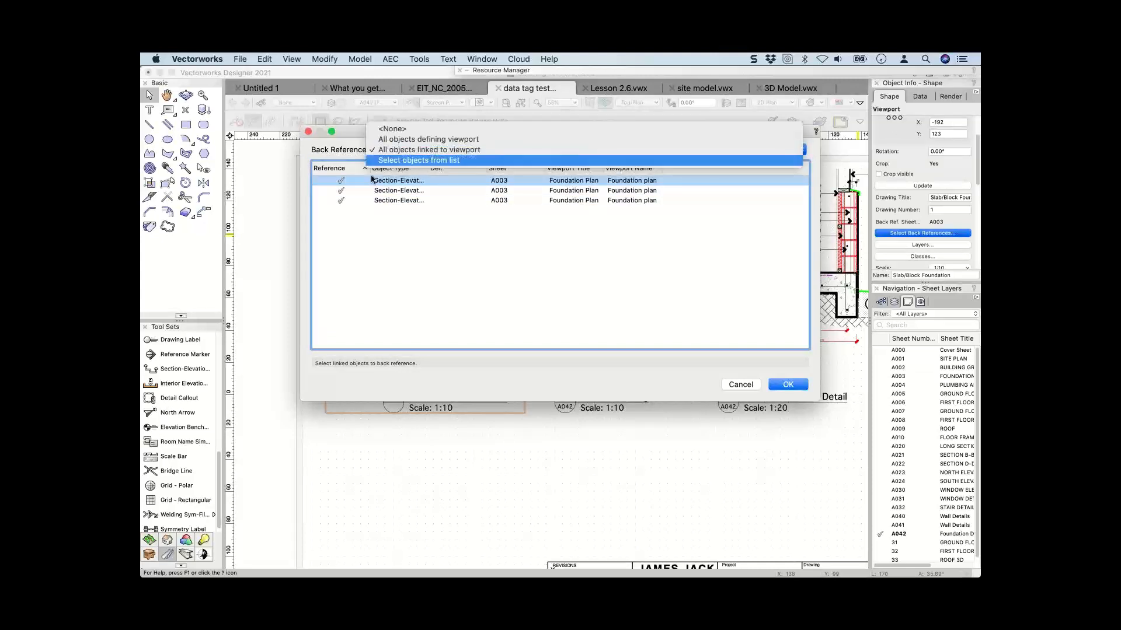
{"action": "left_click", "coordinate": [389, 160]}
{"action": "left_click", "coordinate": [339, 194]}
{"action": "left_click", "coordinate": [340, 202]}
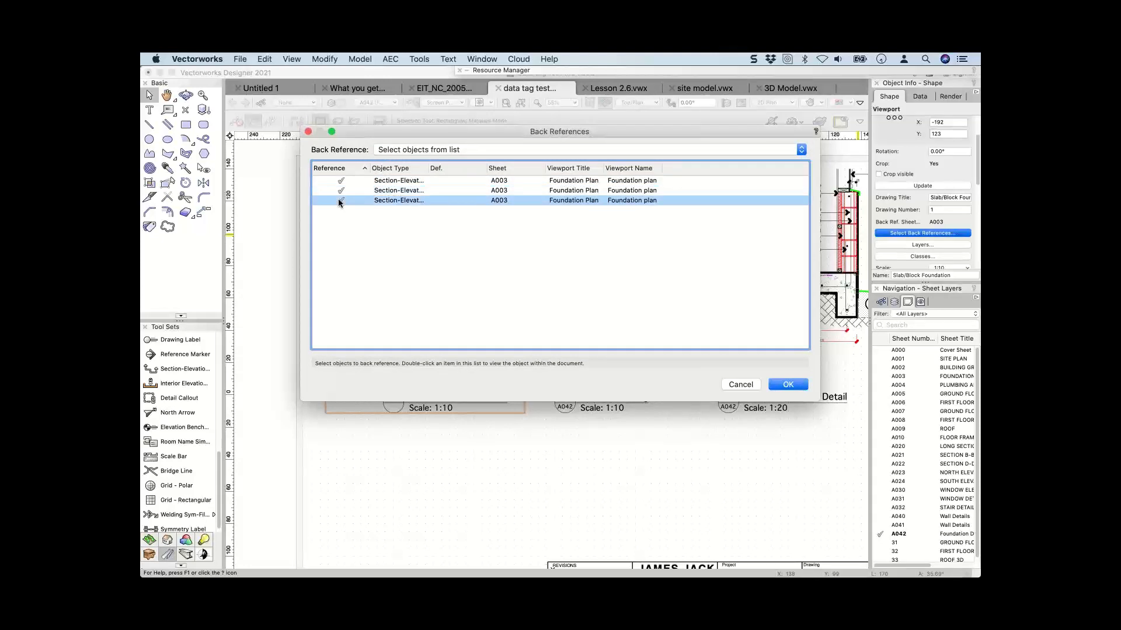
{"action": "left_click", "coordinate": [341, 190]}
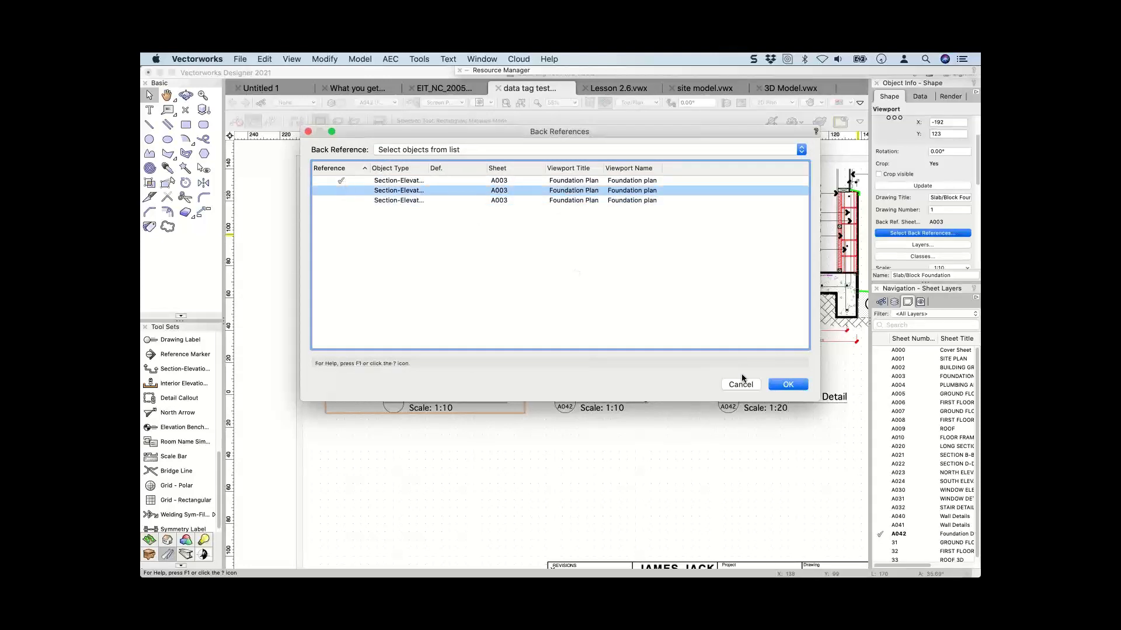
{"action": "left_click", "coordinate": [787, 385]}
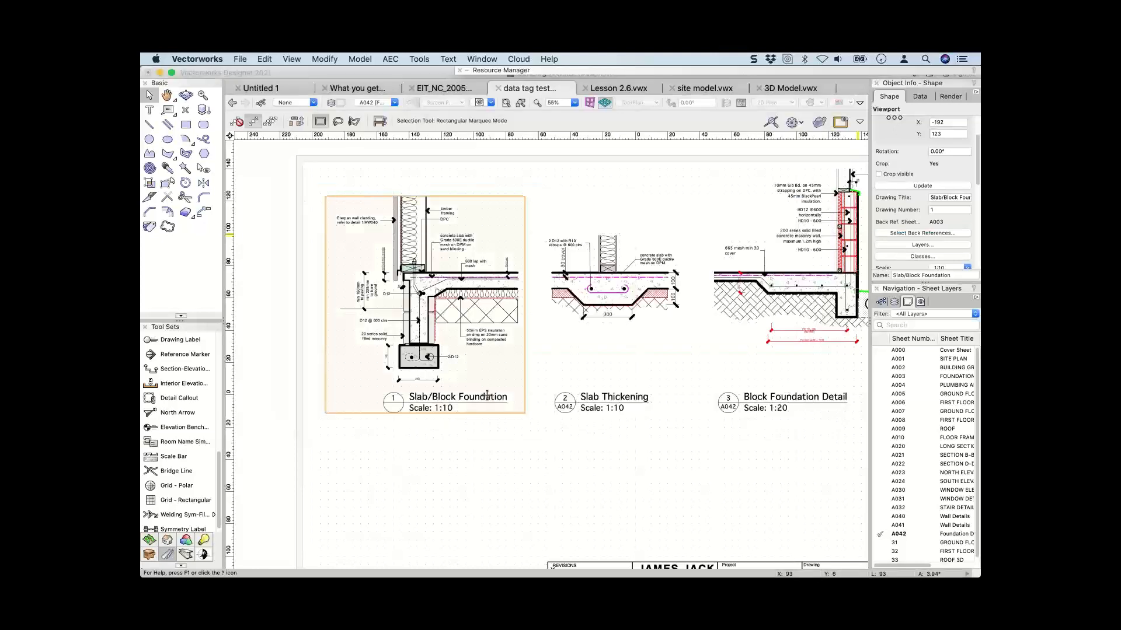
{"action": "left_click", "coordinate": [487, 397]}
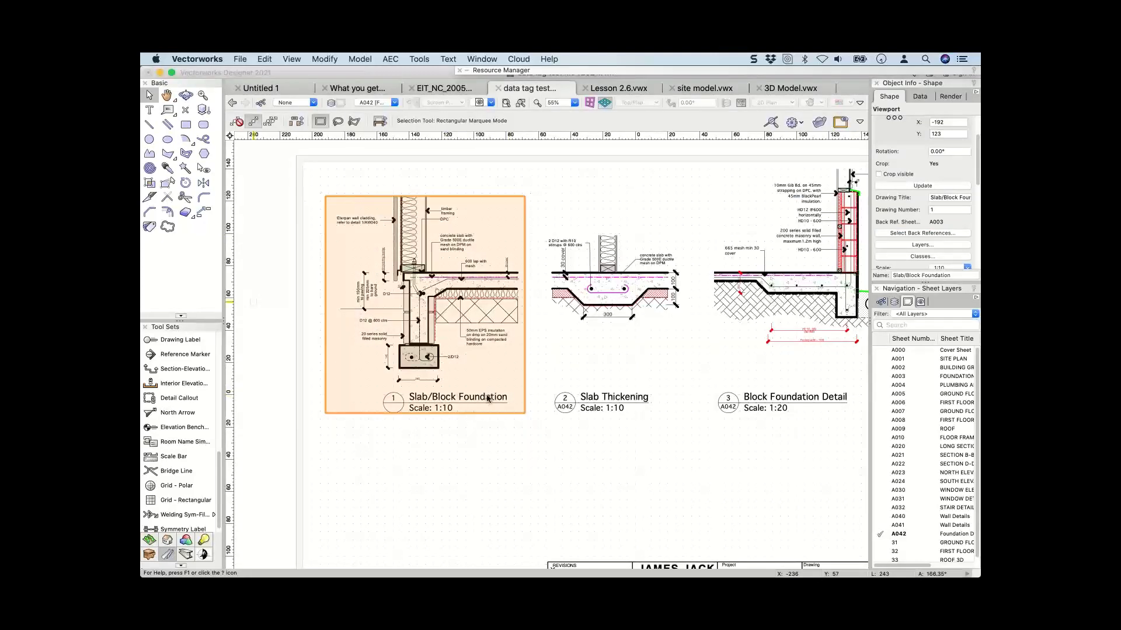
{"action": "left_click", "coordinate": [286, 337]}
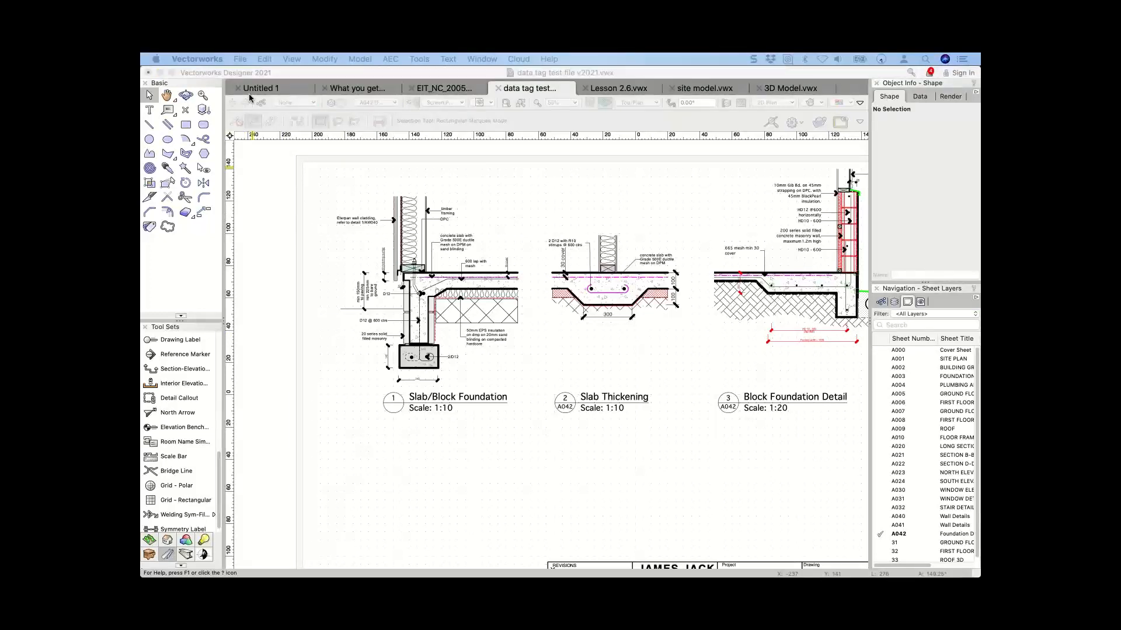
{"action": "left_click", "coordinate": [252, 135]}
Check the Interactive Appearance Settings for the light and dark backgrounds in the Interactive preferences, and accept both dialogs.
{"action": "right_click", "coordinate": [702, 121]}
{"action": "left_click", "coordinate": [727, 385]}
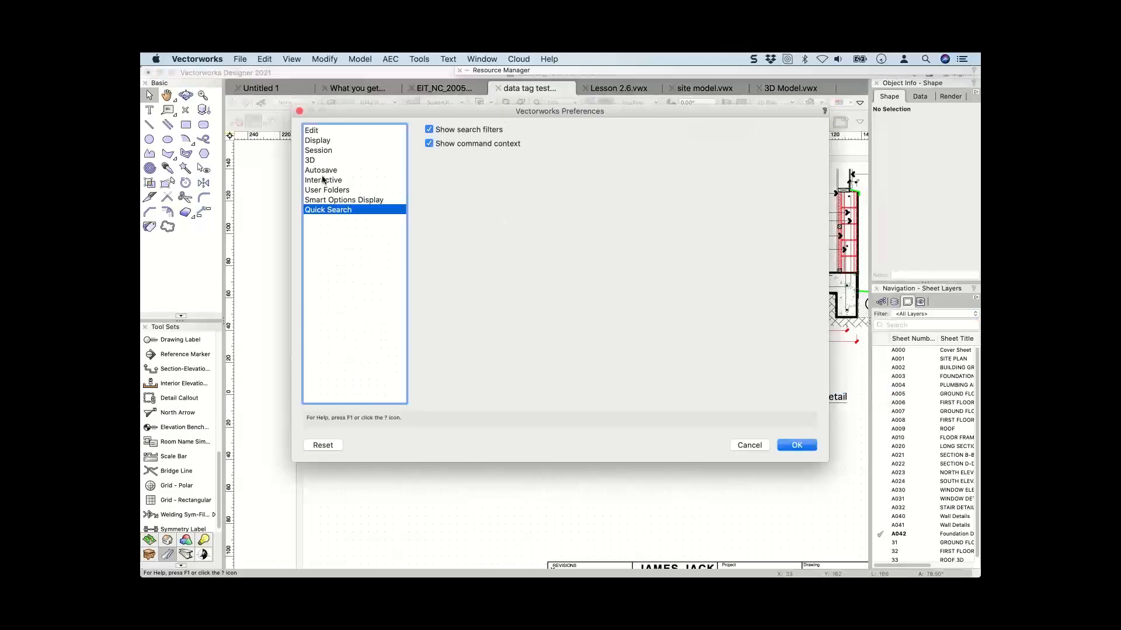
{"action": "left_click", "coordinate": [323, 180]}
{"action": "left_click", "coordinate": [483, 286]}
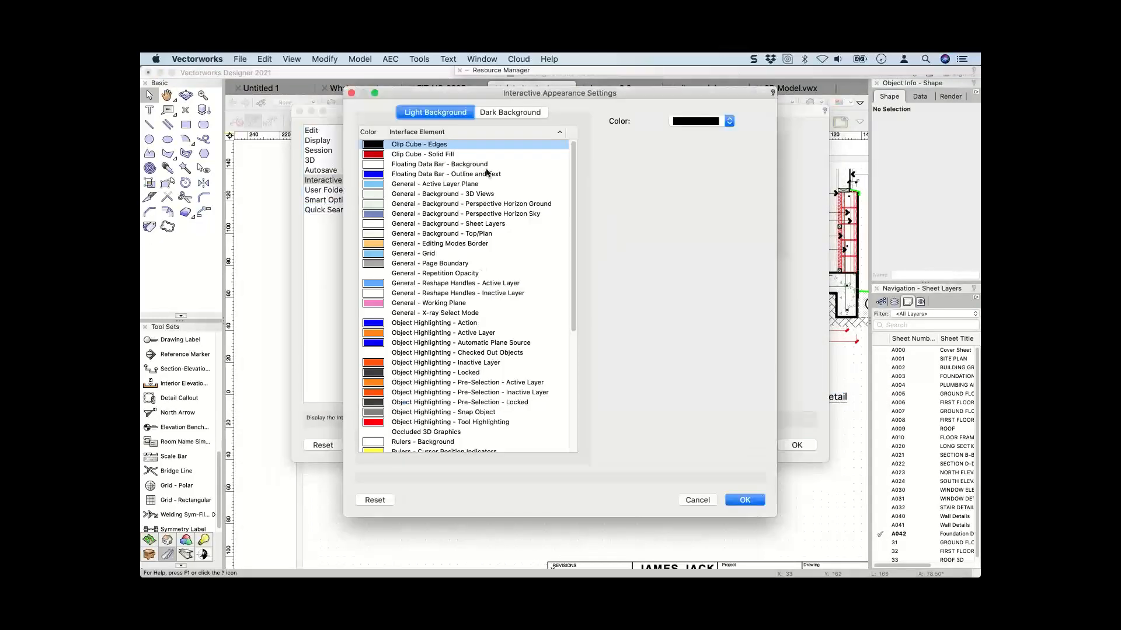
{"action": "left_click", "coordinate": [509, 112]}
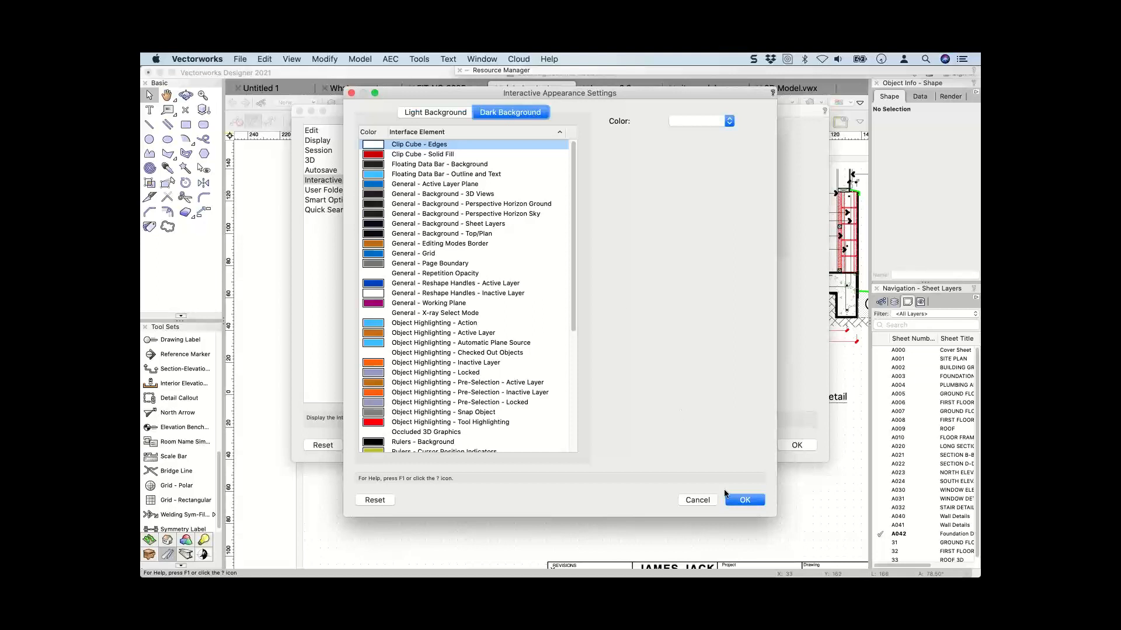
{"action": "key", "text": "Return"}
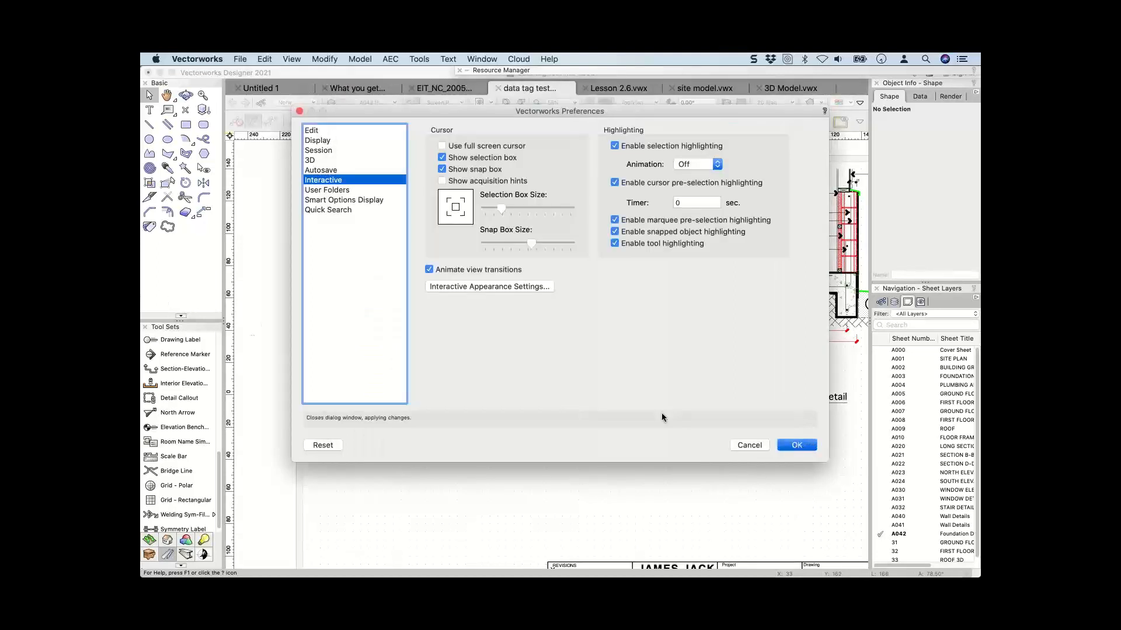
{"action": "left_click", "coordinate": [798, 445]}
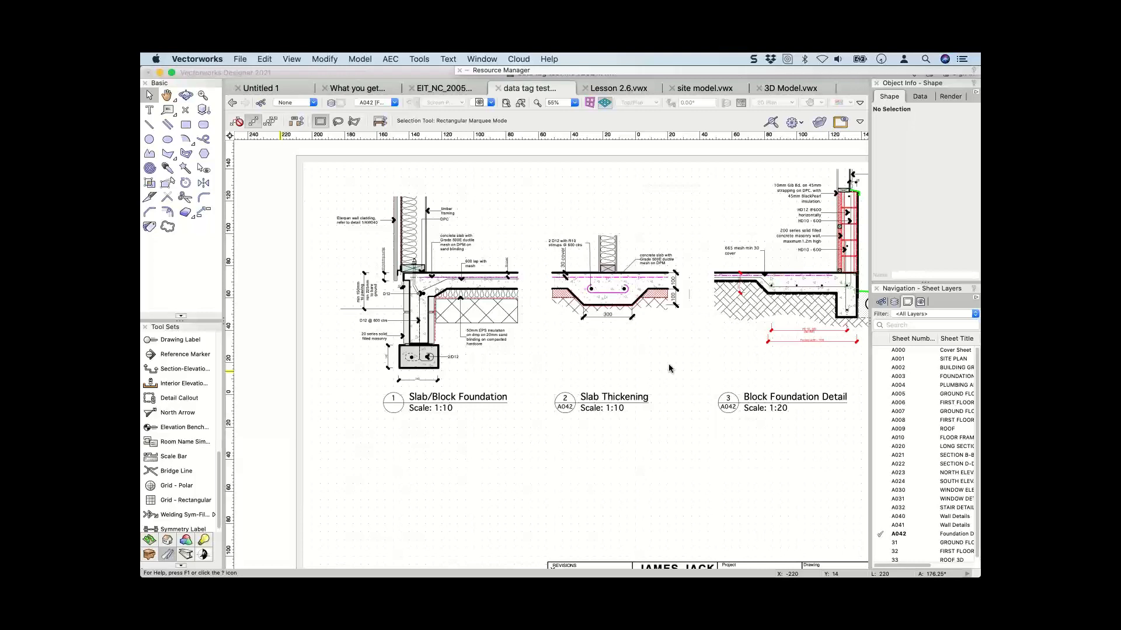
Detach the Classes palette from Navigation, enlarge it over the drawing, and find the Lighting class under Electrical.
{"action": "left_click", "coordinate": [881, 302]}
{"action": "left_click_drag", "start_coordinate": [755, 267], "coordinate": [486, 179]}
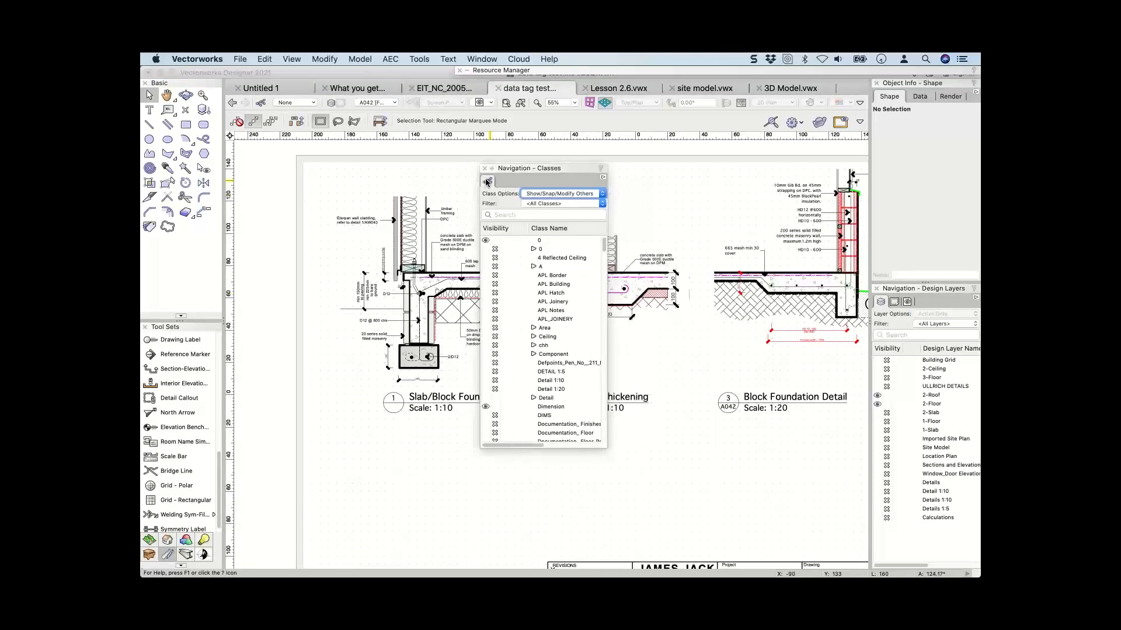
{"action": "left_click_drag", "start_coordinate": [607, 449], "coordinate": [729, 502]}
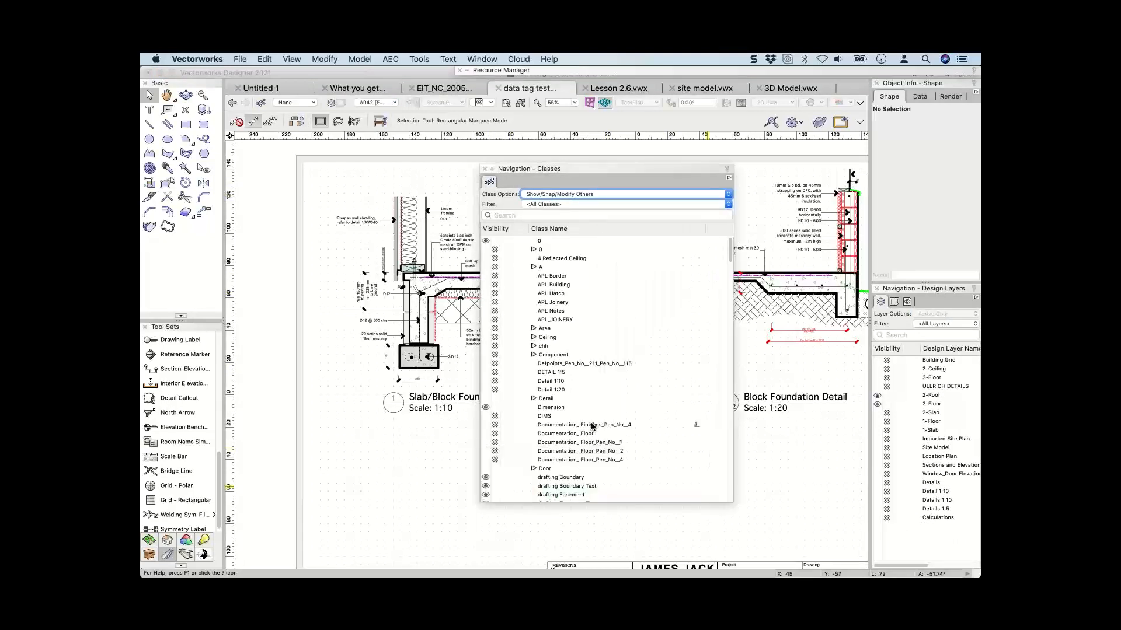
{"action": "scroll", "coordinate": [592, 426], "scroll_direction": "down", "scroll_amount": 5}
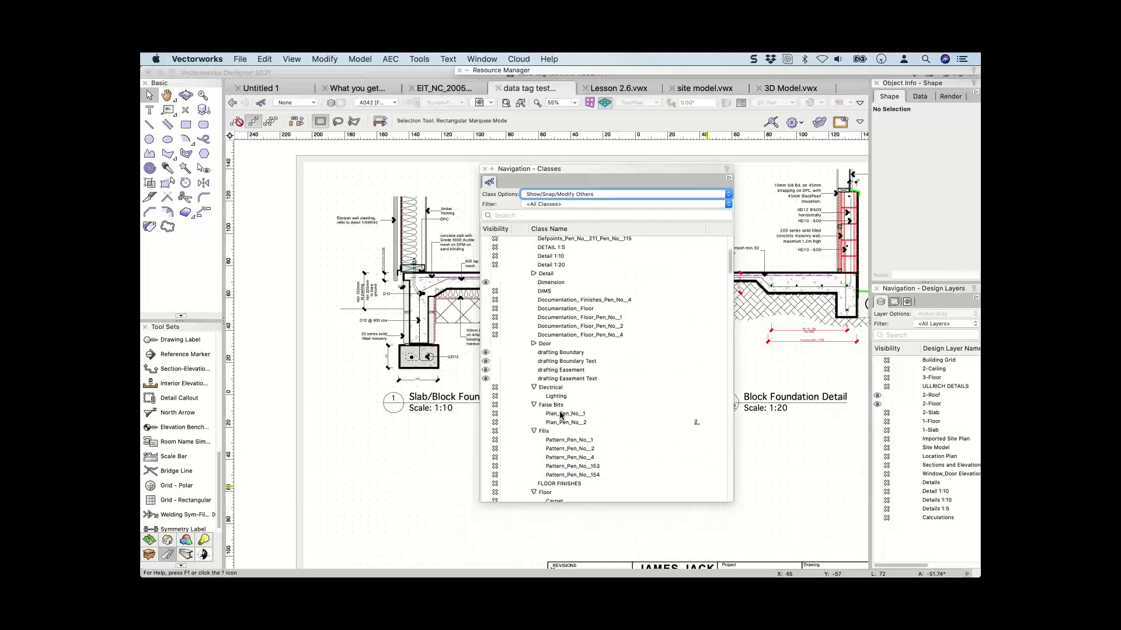
{"action": "scroll", "coordinate": [561, 415], "scroll_direction": "down", "scroll_amount": 1}
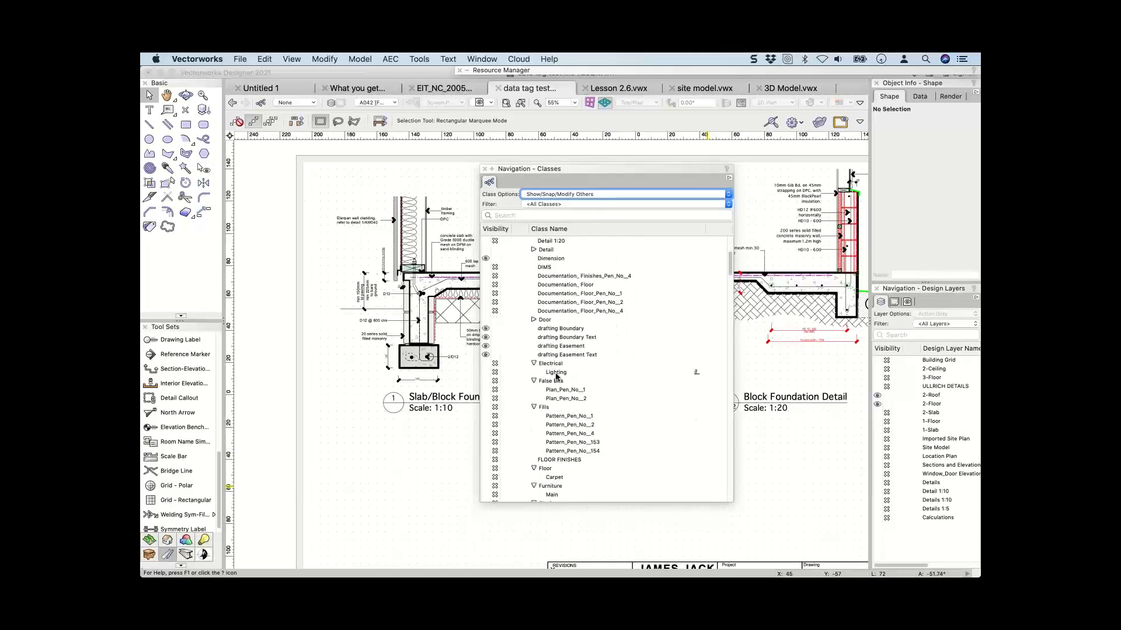
Duplicate the Electrical Lighting class as Lighting ceiling, and dock the Classes palette back into Navigation.
{"action": "right_click", "coordinate": [557, 376]}
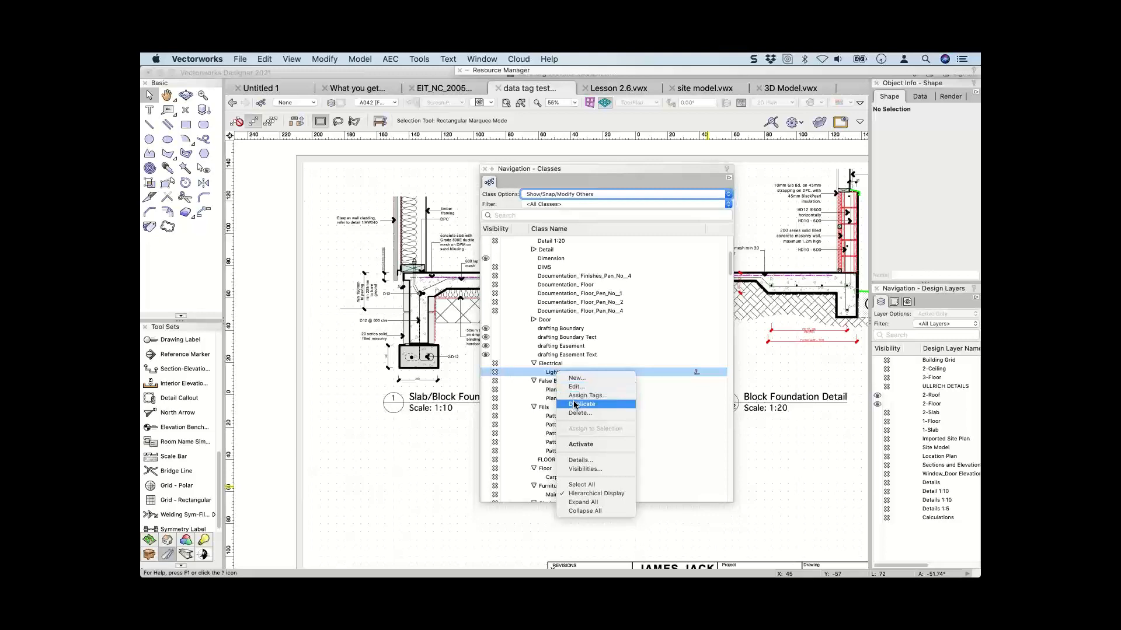
{"action": "left_click", "coordinate": [574, 404]}
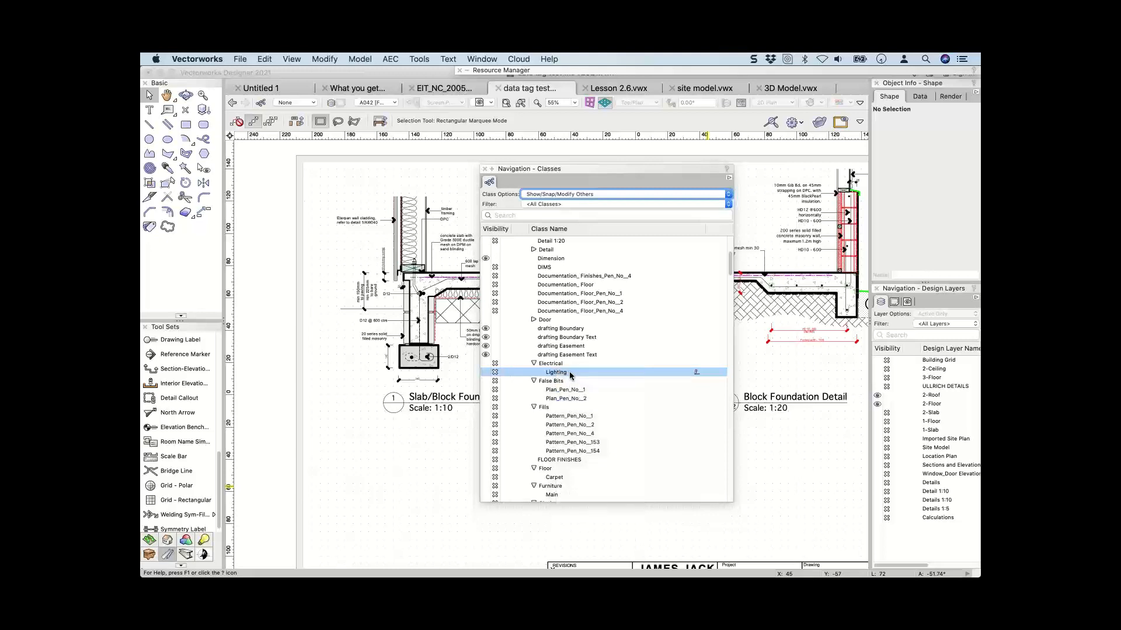
{"action": "left_click", "coordinate": [698, 376]}
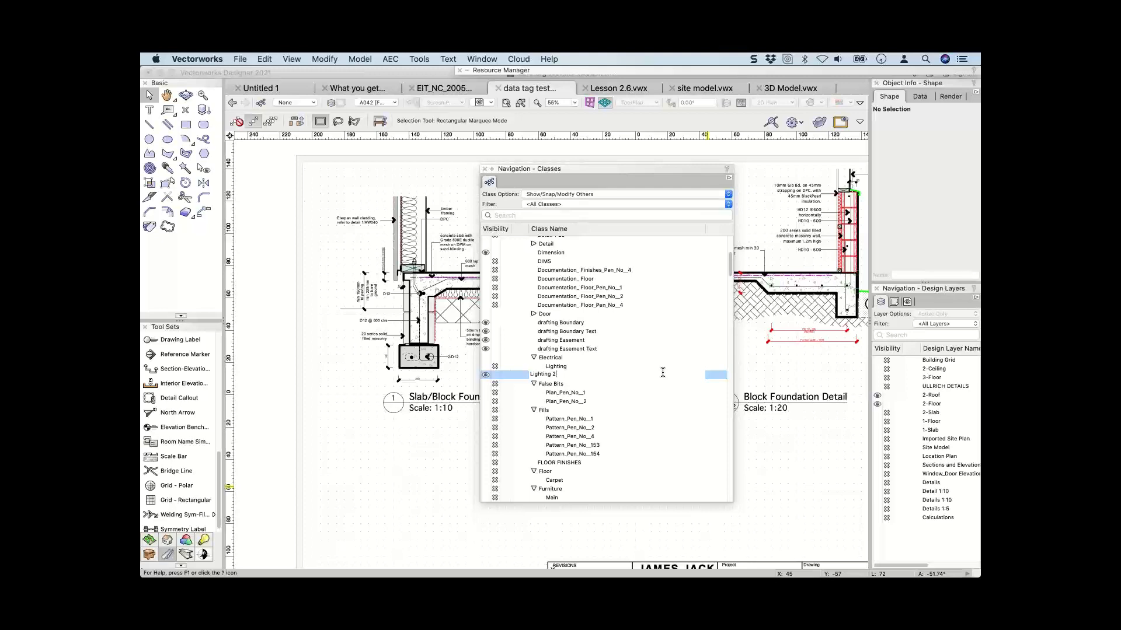
{"action": "key", "text": "BackSpace"}
{"action": "type", "text": "ceiling"}
{"action": "key", "text": "Return"}
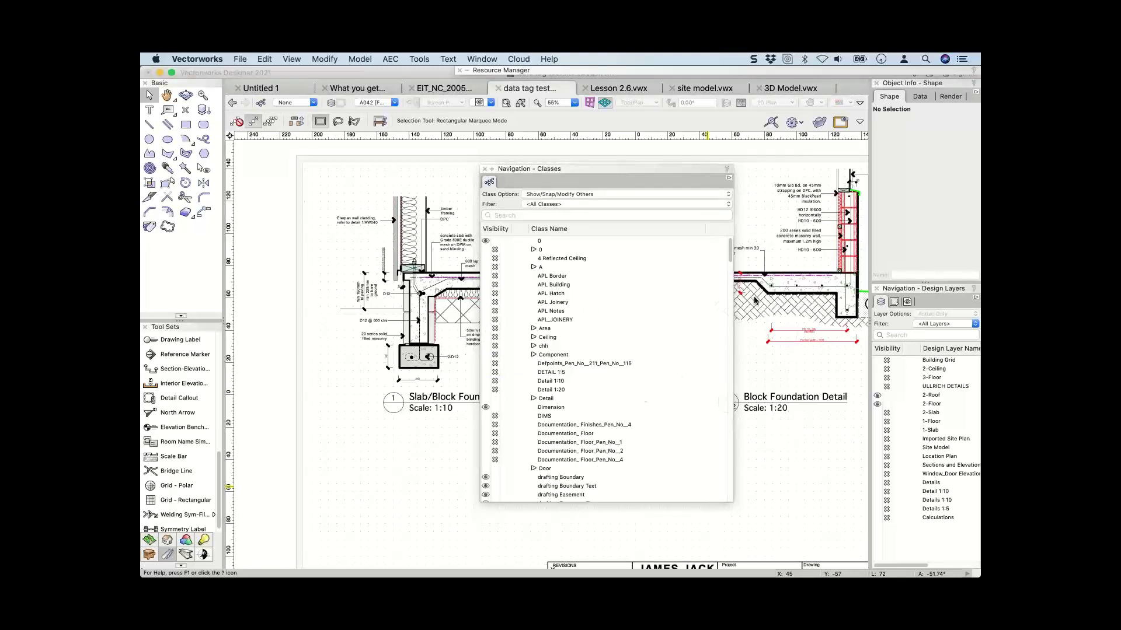
{"action": "mouse_move", "coordinate": [549, 169]}
{"action": "left_mouse_down"}
{"action": "mouse_move", "coordinate": [887, 302]}
{"action": "mouse_move", "coordinate": [877, 300]}
{"action": "left_mouse_up"}
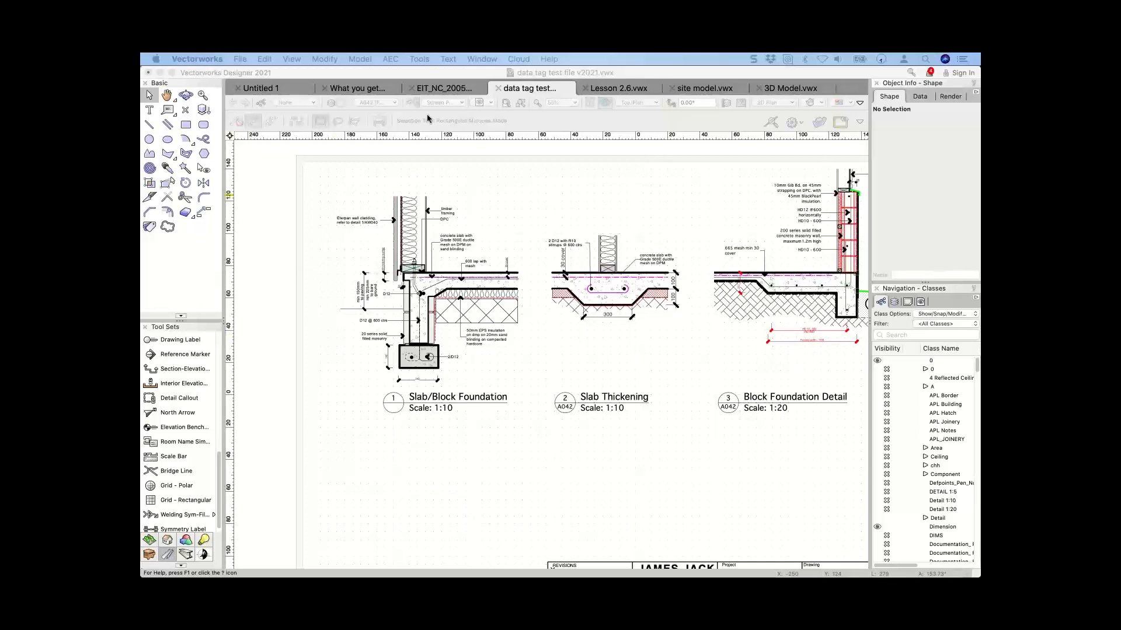
Open the solid subtraction in Untitled 1 for editing at the window opening's extrude, and check its nested editing levels.
{"action": "left_click", "coordinate": [576, 253]}
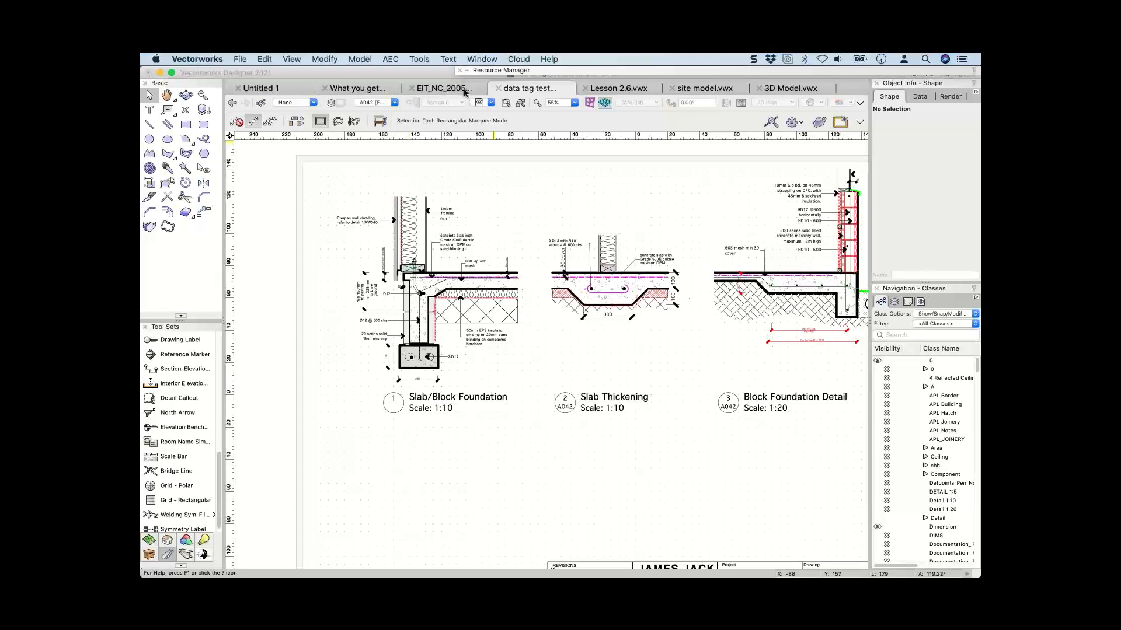
{"action": "left_click", "coordinate": [356, 88]}
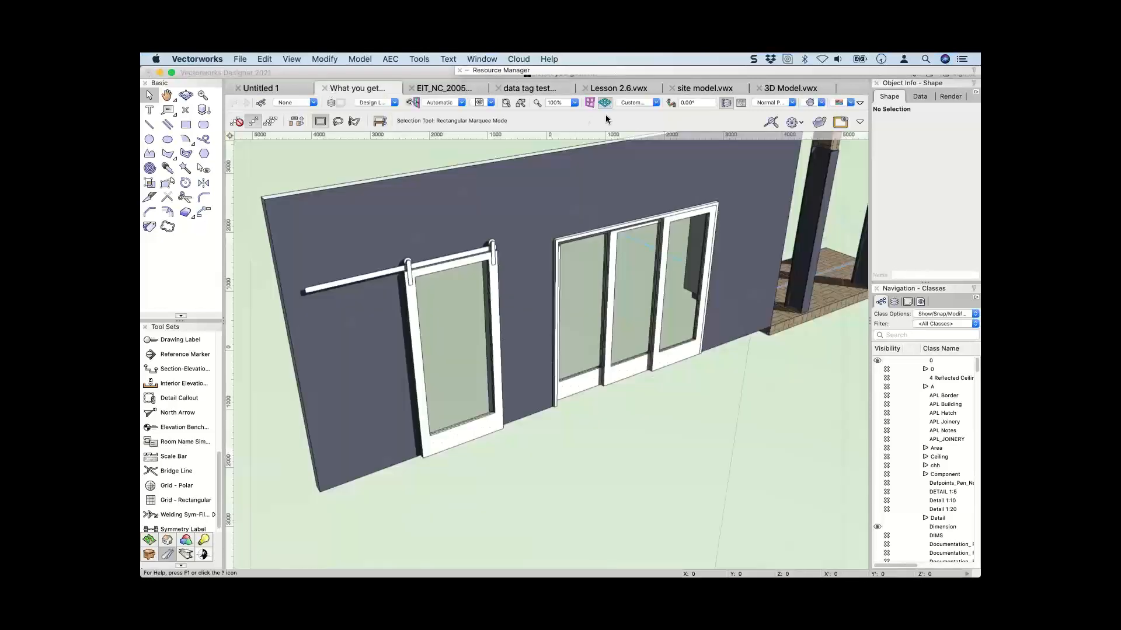
{"action": "left_click", "coordinate": [282, 88]}
{"action": "right_click", "coordinate": [495, 296]}
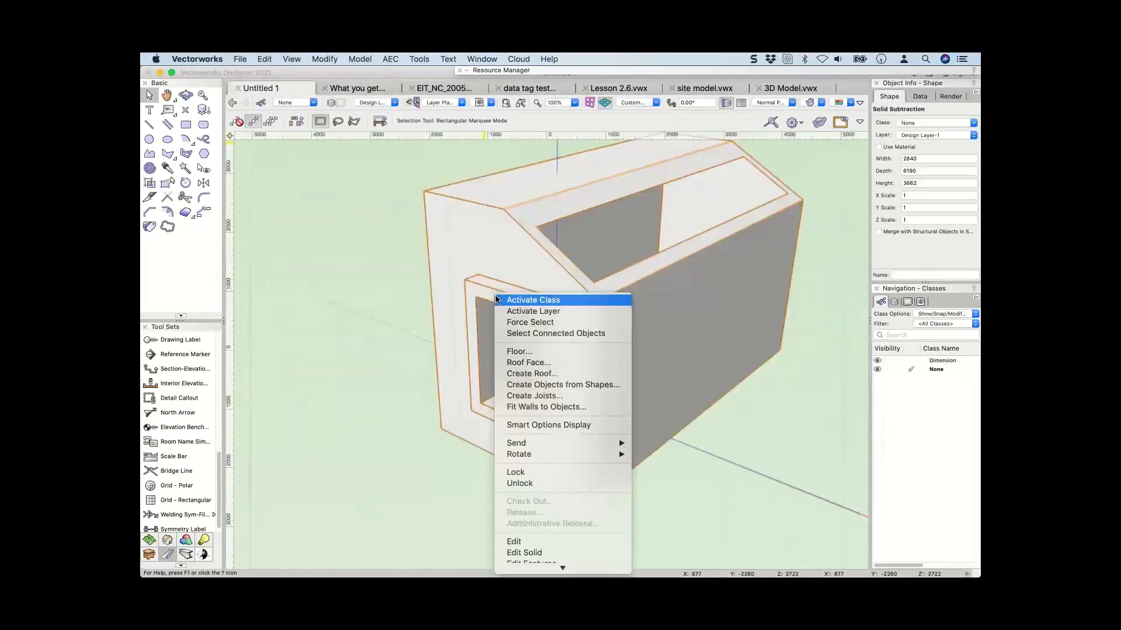
{"action": "left_click", "coordinate": [517, 556]}
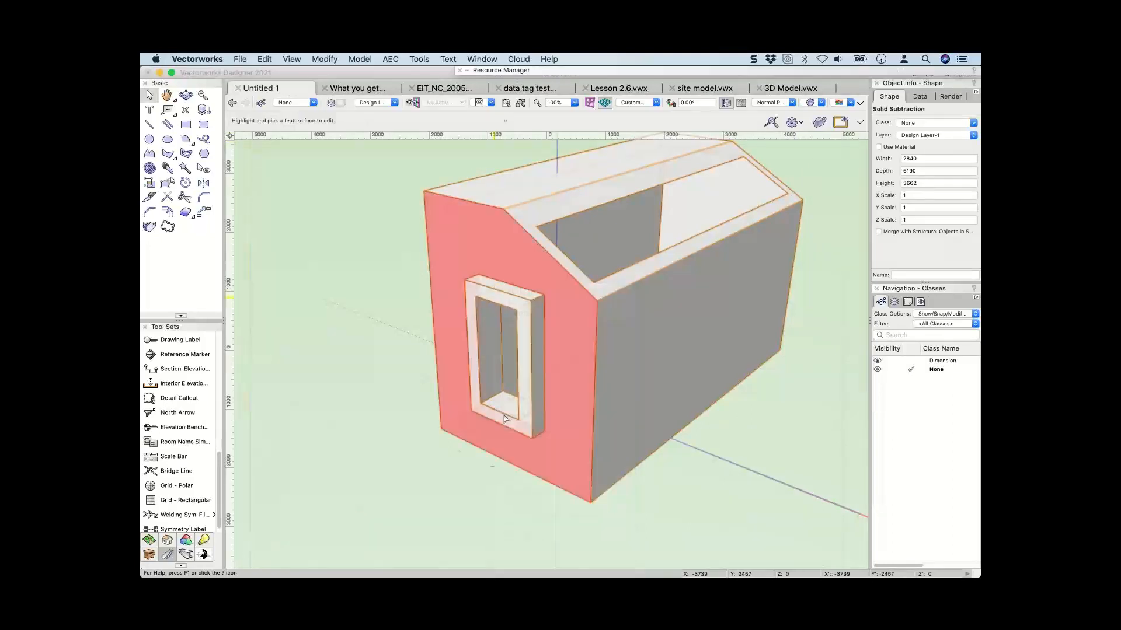
{"action": "left_click", "coordinate": [399, 104]}
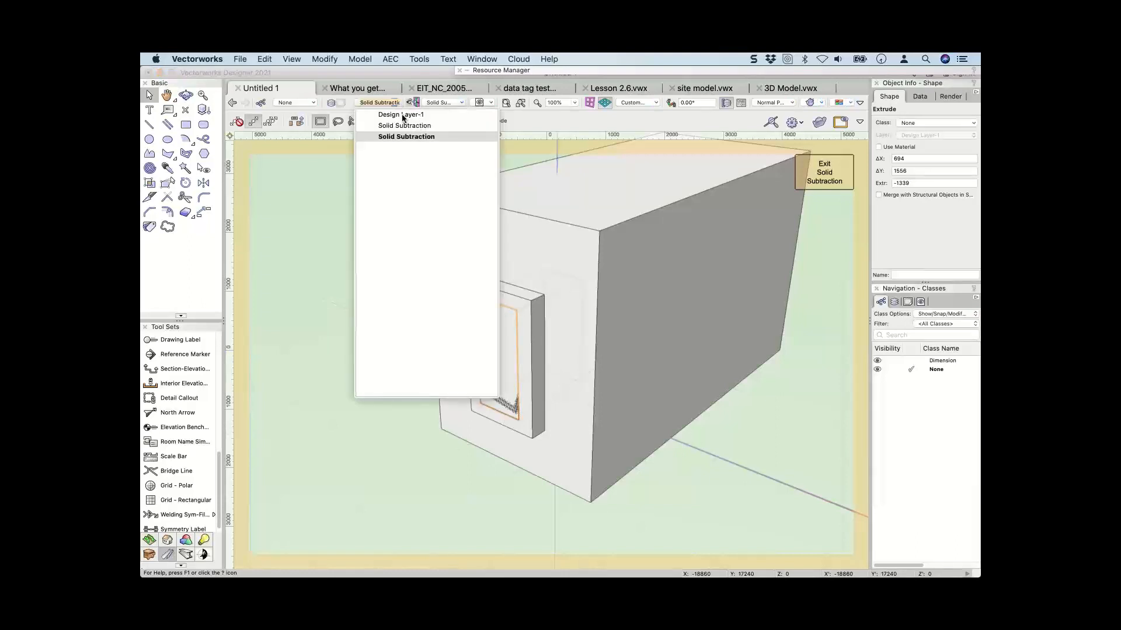
{"action": "left_click", "coordinate": [719, 163]}
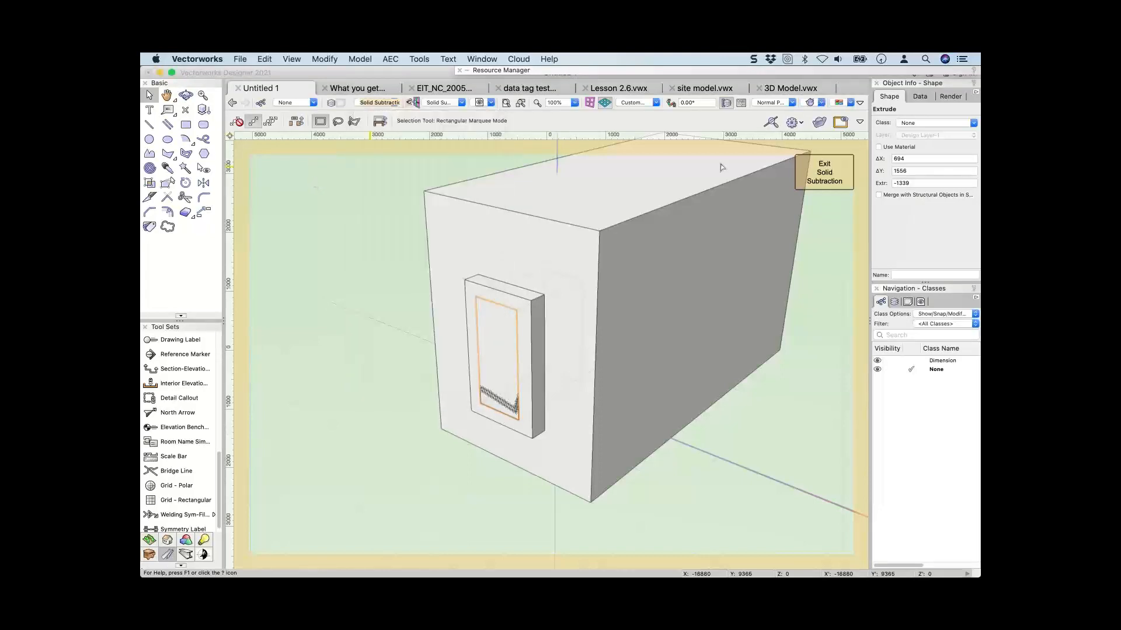
Leave the nested editing levels of the solid subtraction and deselect the solid.
{"action": "left_click", "coordinate": [336, 220]}
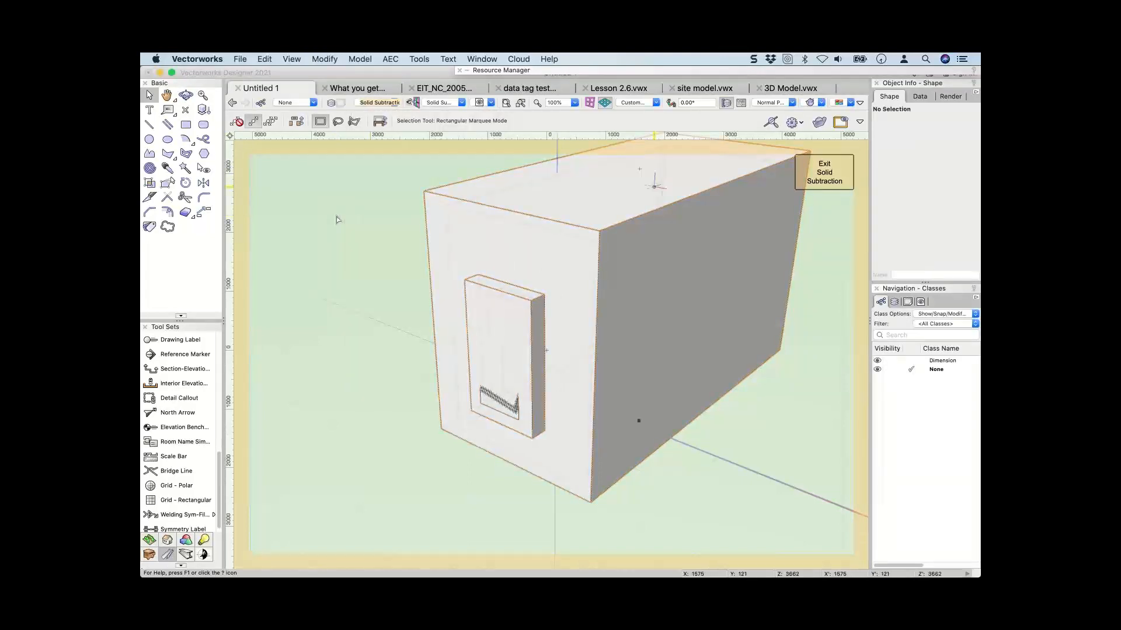
{"action": "double_click", "coordinate": [336, 217]}
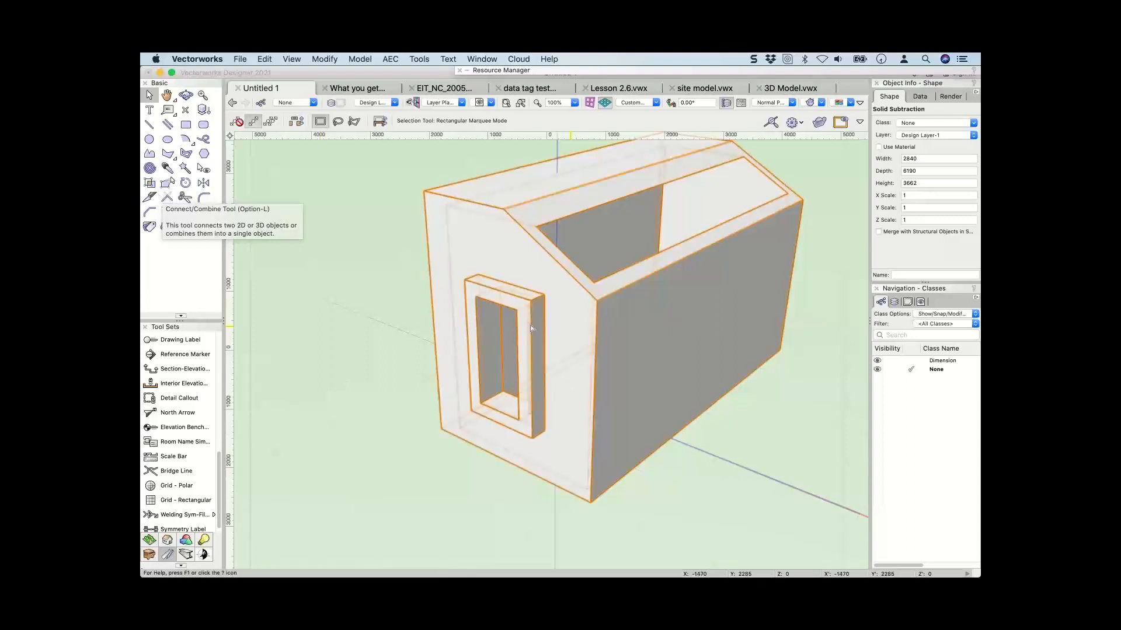
{"action": "left_click", "coordinate": [402, 273]}
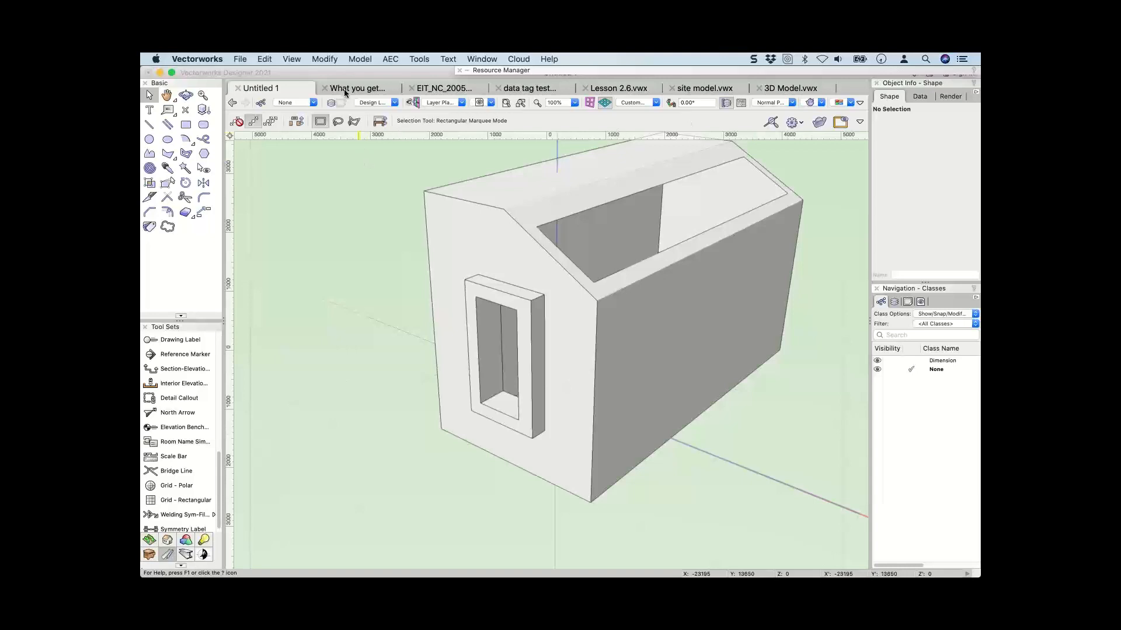
Switch to the What you get... document and select the three-panel sliding door in the long wall.
{"action": "left_click", "coordinate": [378, 89]}
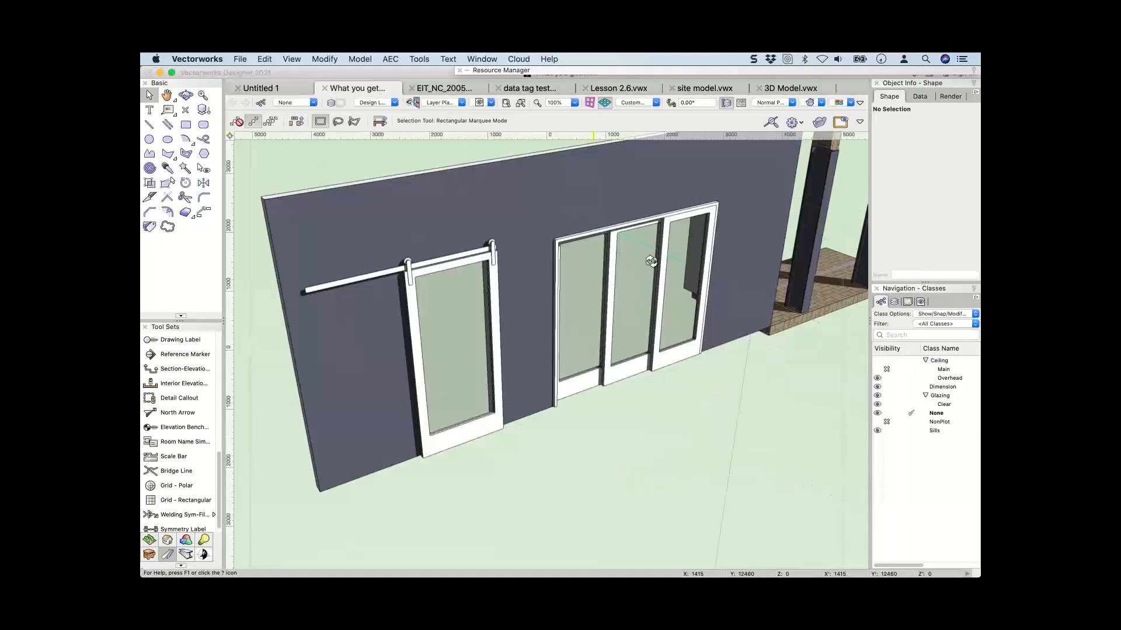
{"action": "middle_click_drag", "start_coordinate": [651, 260], "coordinate": [546, 254], "text": "super"}
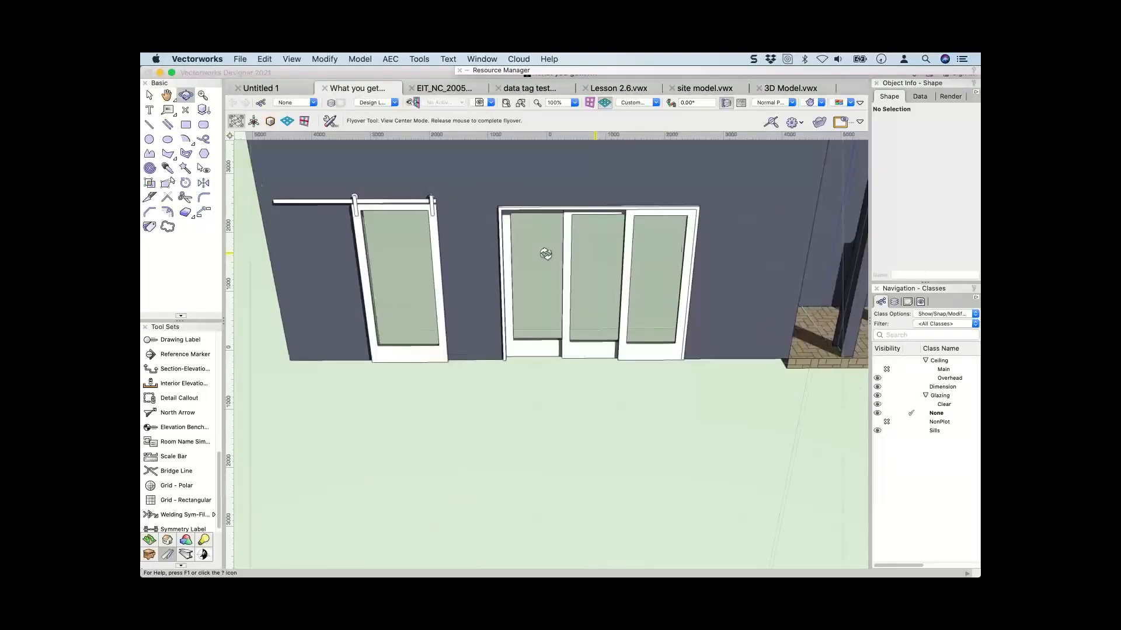
{"action": "middle_click_drag", "start_coordinate": [545, 253], "coordinate": [411, 340], "text": "super"}
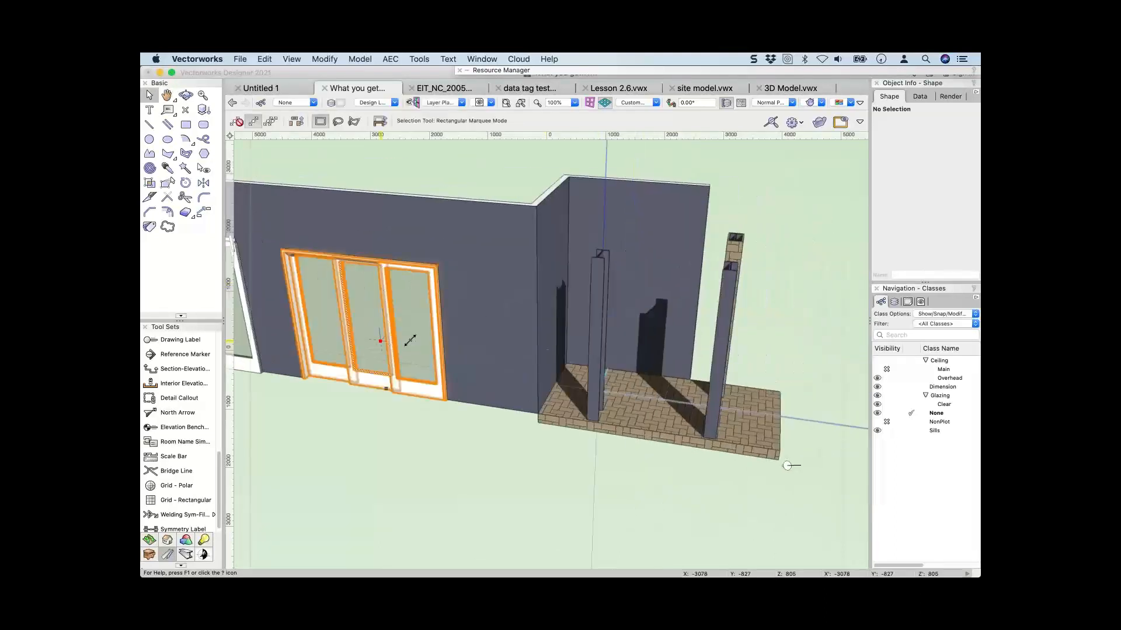
{"action": "left_click", "coordinate": [410, 340]}
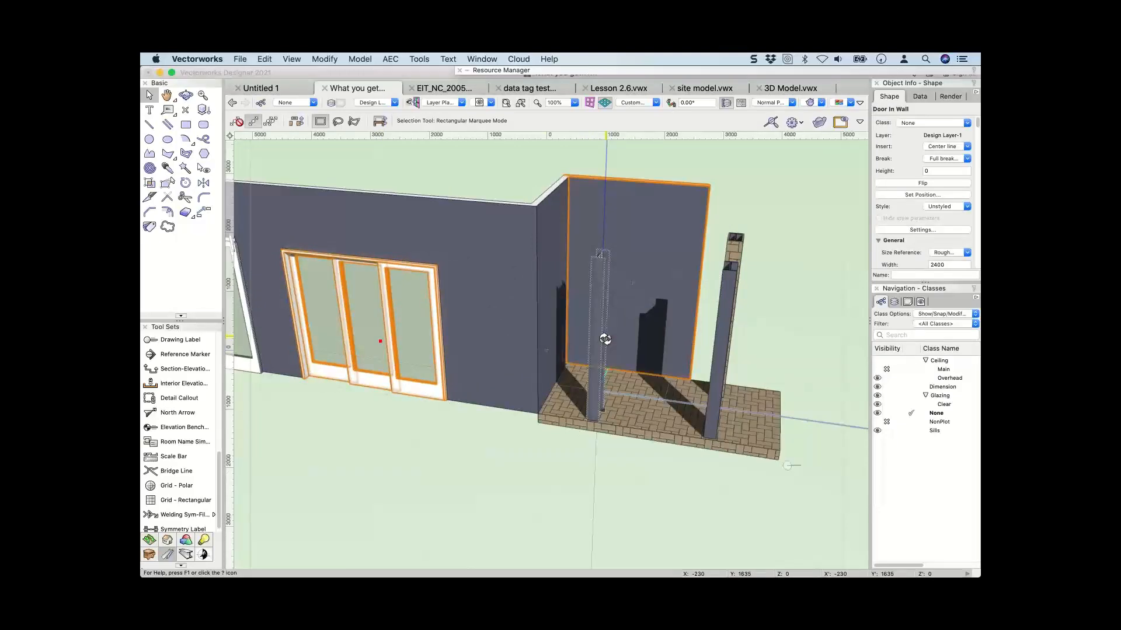
Select the long door wall together with the two adjoining walls around the brick-paved slab.
{"action": "middle_click_drag", "start_coordinate": [605, 339], "coordinate": [467, 350], "text": "ctrl"}
{"action": "key", "text": "c"}
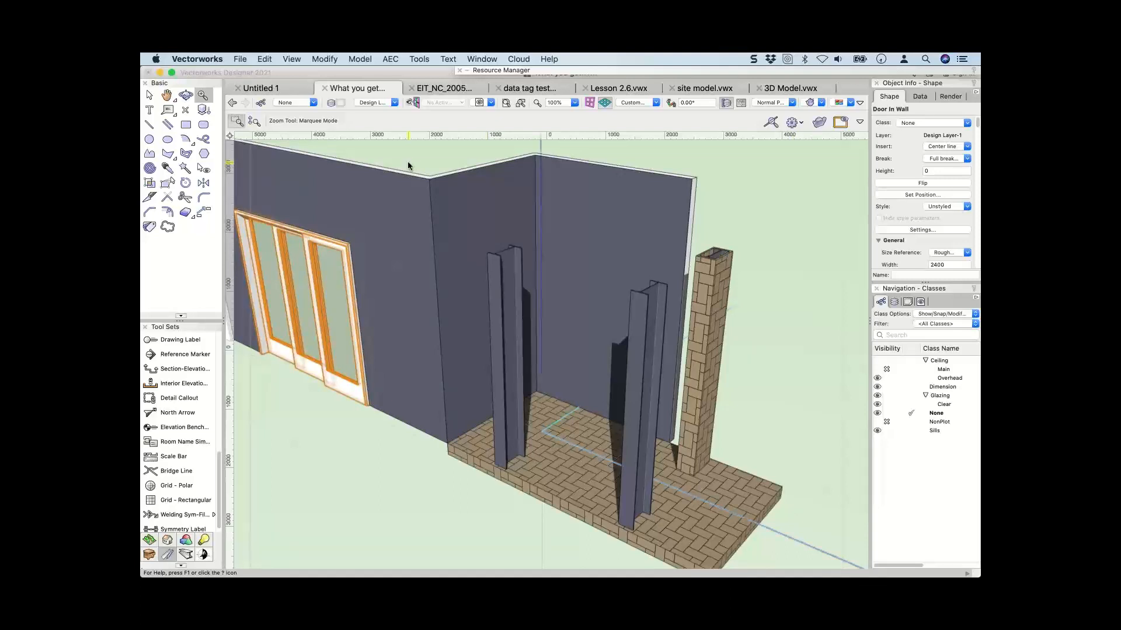
{"action": "key", "text": "x"}
{"action": "left_click", "coordinate": [407, 201]}
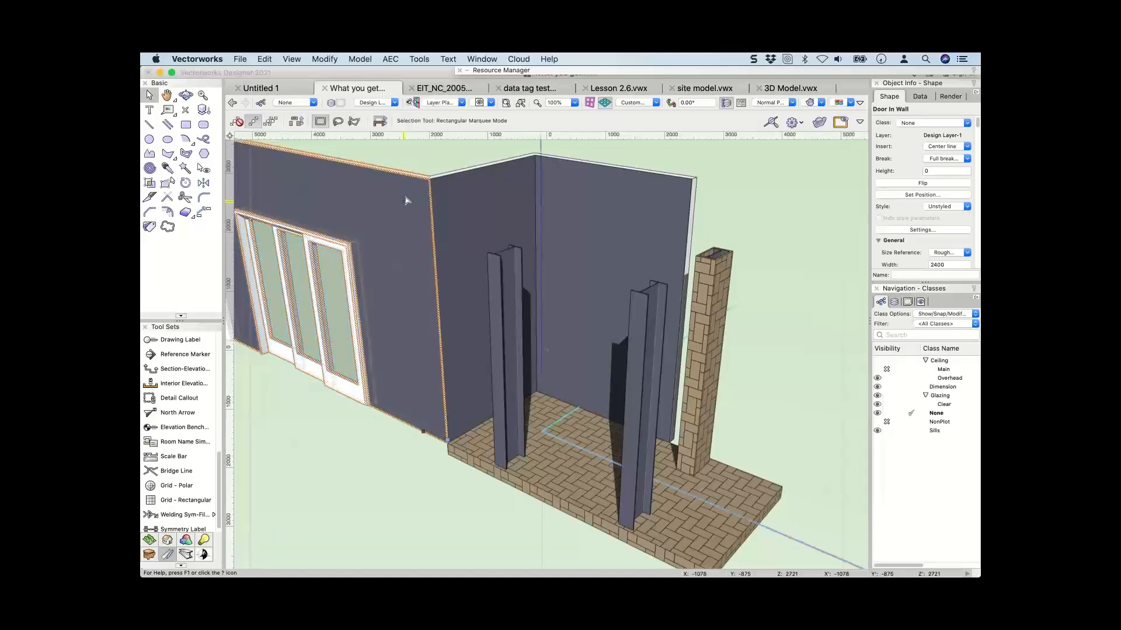
{"action": "left_click", "coordinate": [442, 208], "text": "shift"}
{"action": "left_click", "coordinate": [556, 216], "text": "shift"}
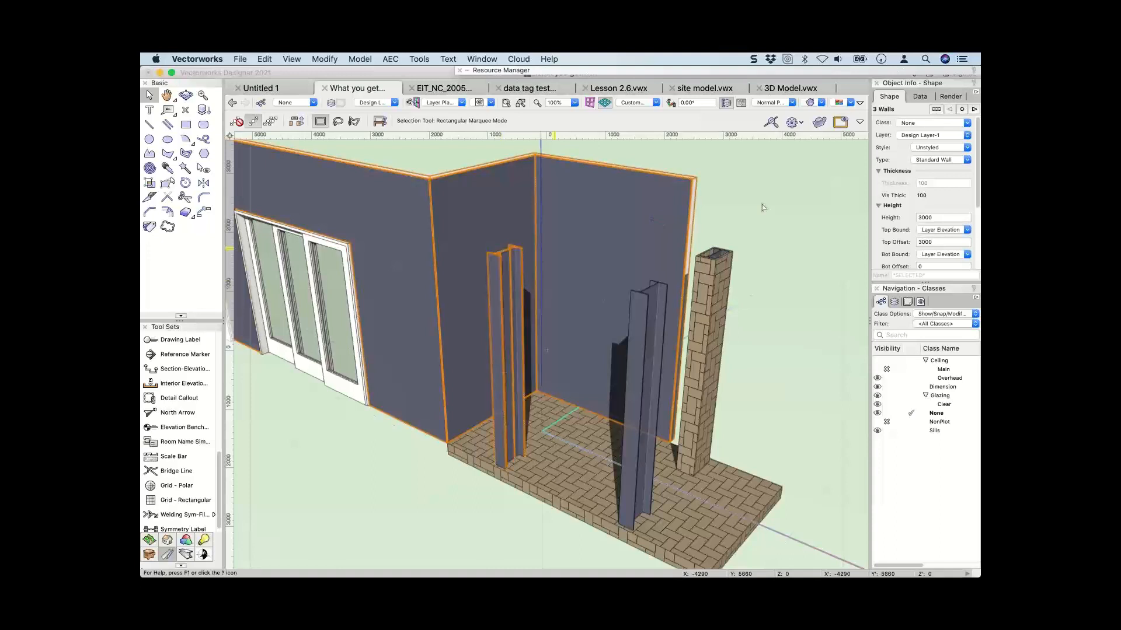
Select the steel column nearest the long wall and inspect its structural member settings.
{"action": "left_click", "coordinate": [535, 279]}
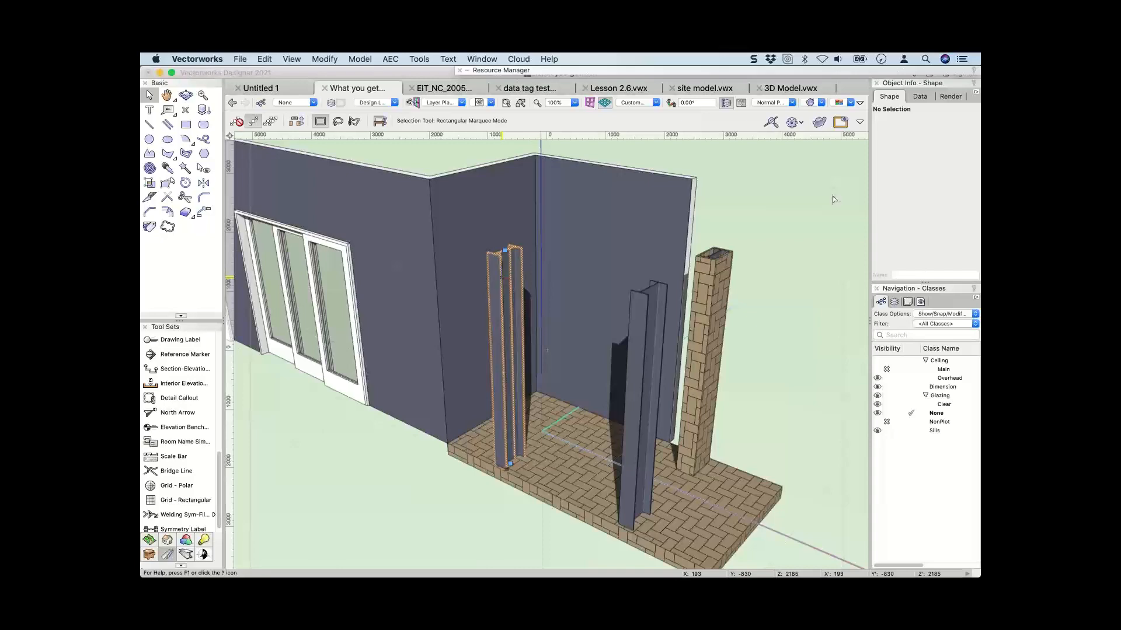
{"action": "left_click", "coordinate": [922, 202]}
{"action": "left_click", "coordinate": [790, 558]}
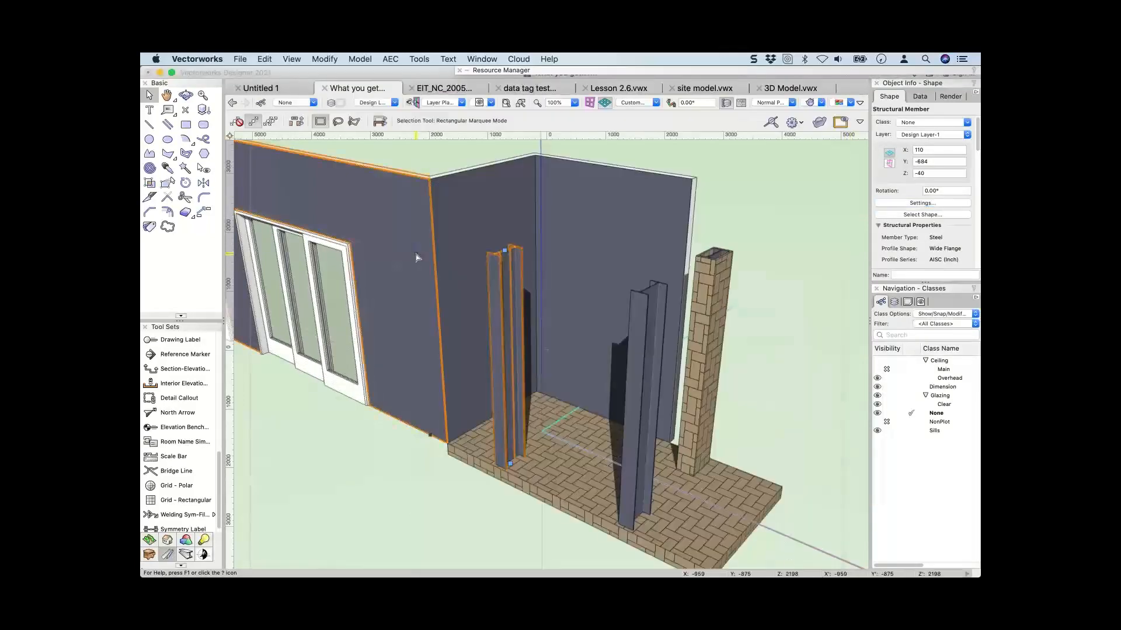
Select the long wall containing the sliding door and open its list of wall components.
{"action": "left_click", "coordinate": [417, 258]}
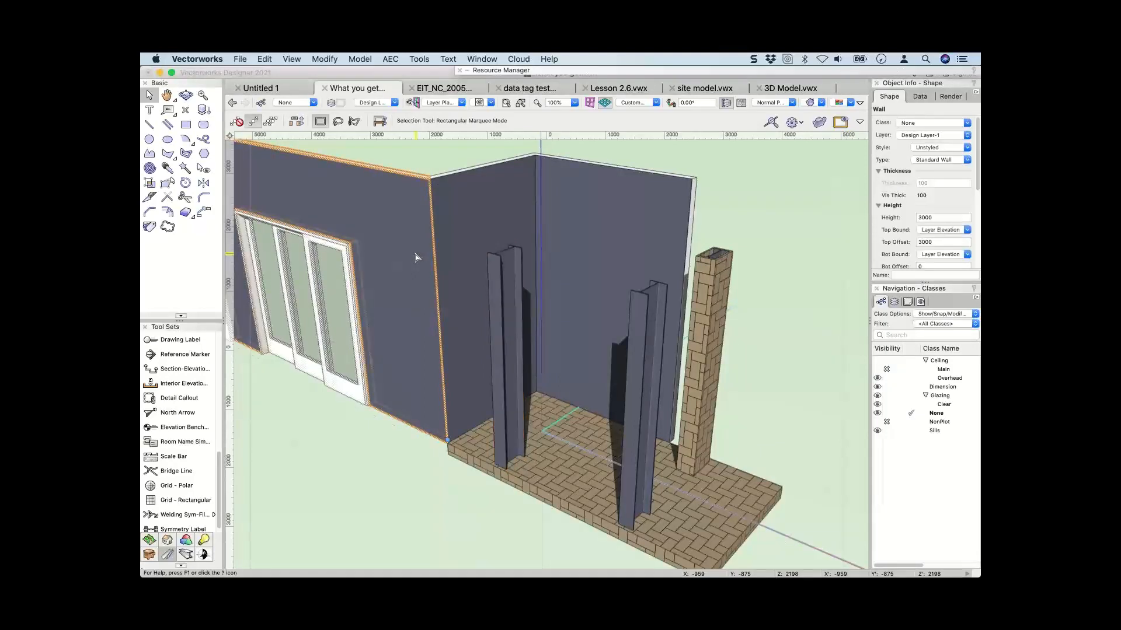
{"action": "key", "text": "shift+r"}
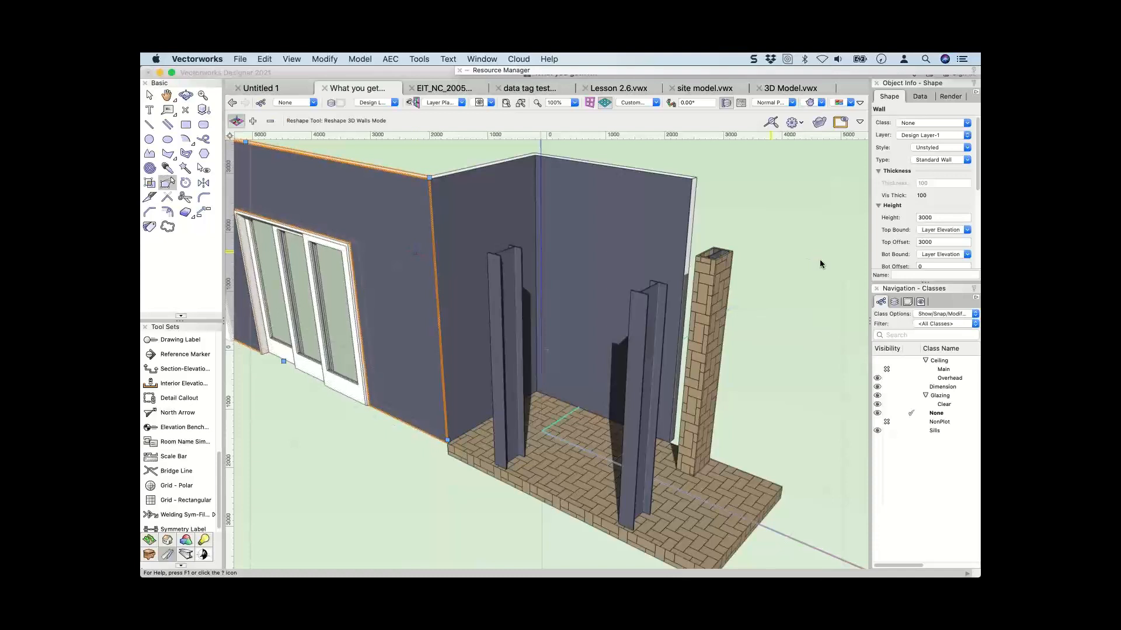
{"action": "left_click_drag", "start_coordinate": [978, 182], "coordinate": [973, 280]}
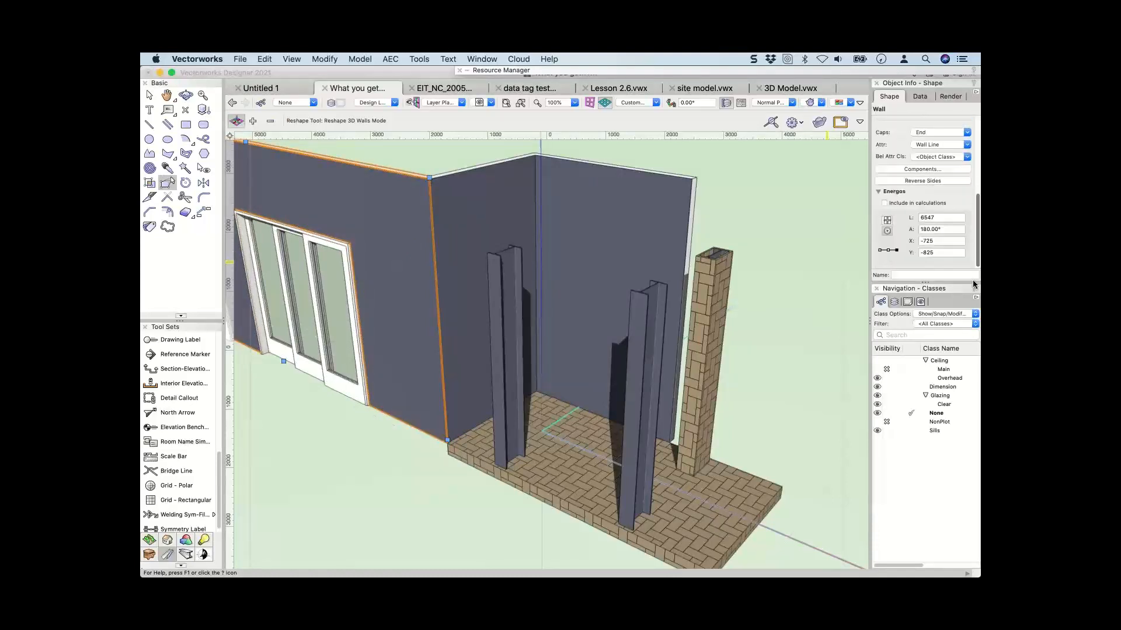
{"action": "left_click", "coordinate": [922, 169]}
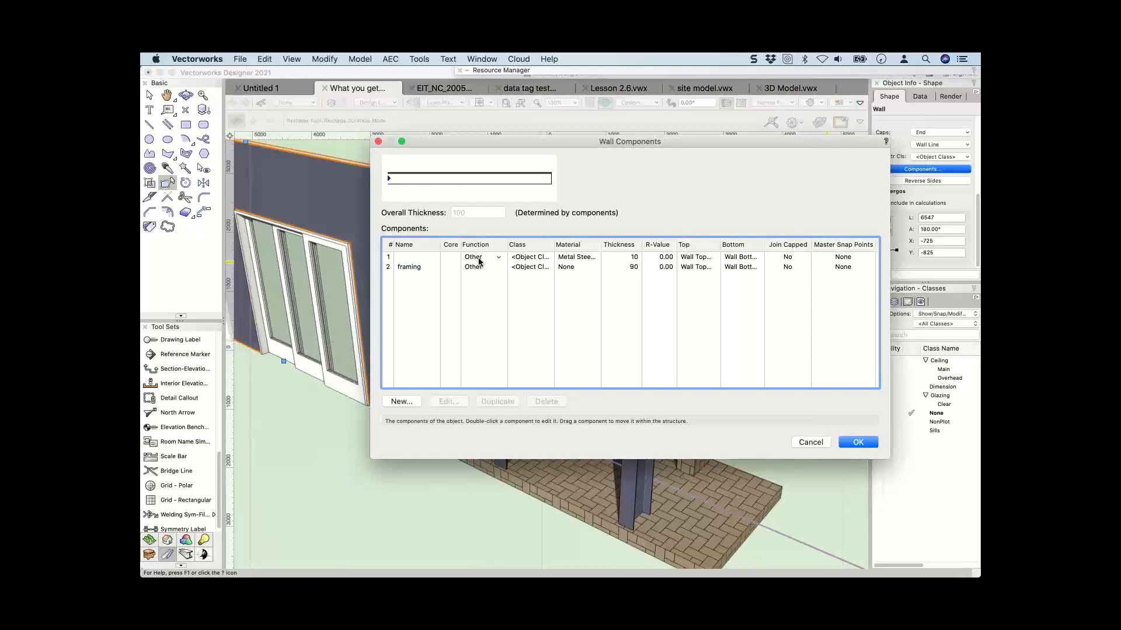
Inspect the function options and material settings of the wall's 10 mm galvanized steel component.
{"action": "left_click", "coordinate": [478, 259]}
{"action": "left_click", "coordinate": [479, 257]}
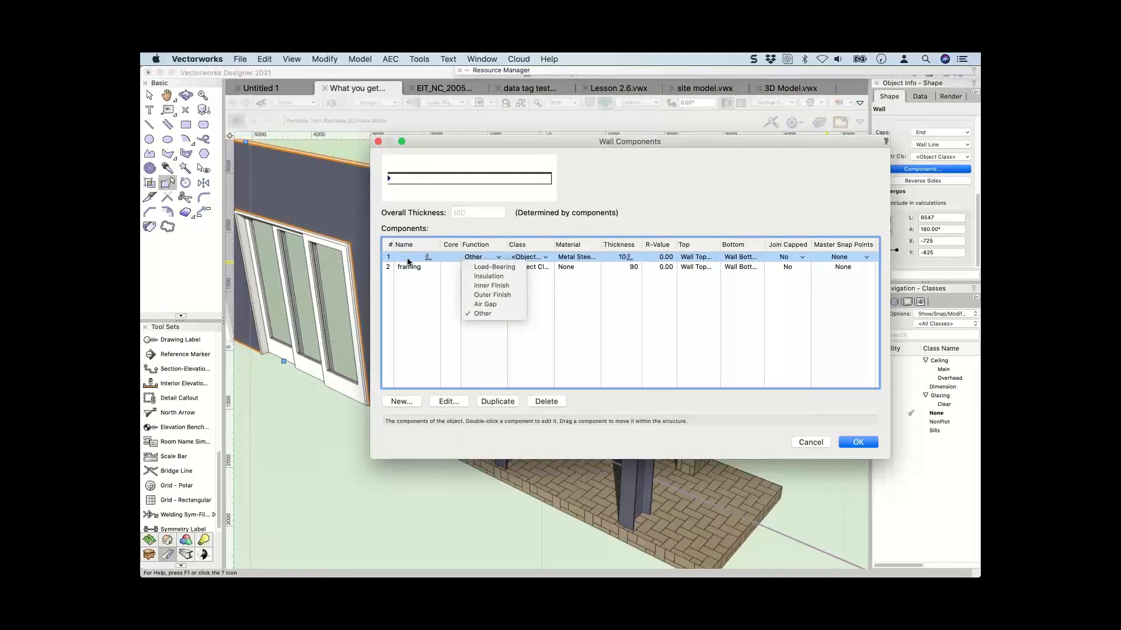
{"action": "left_click", "coordinate": [407, 262]}
{"action": "double_click", "coordinate": [391, 257]}
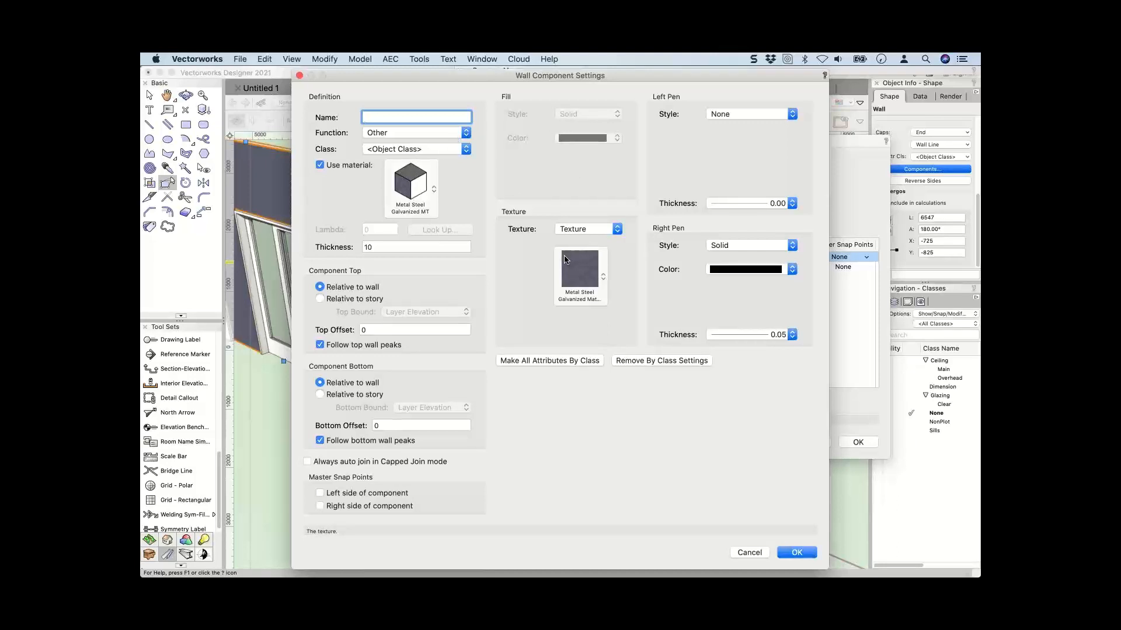
{"action": "left_click", "coordinate": [797, 553]}
{"action": "left_click", "coordinate": [857, 443]}
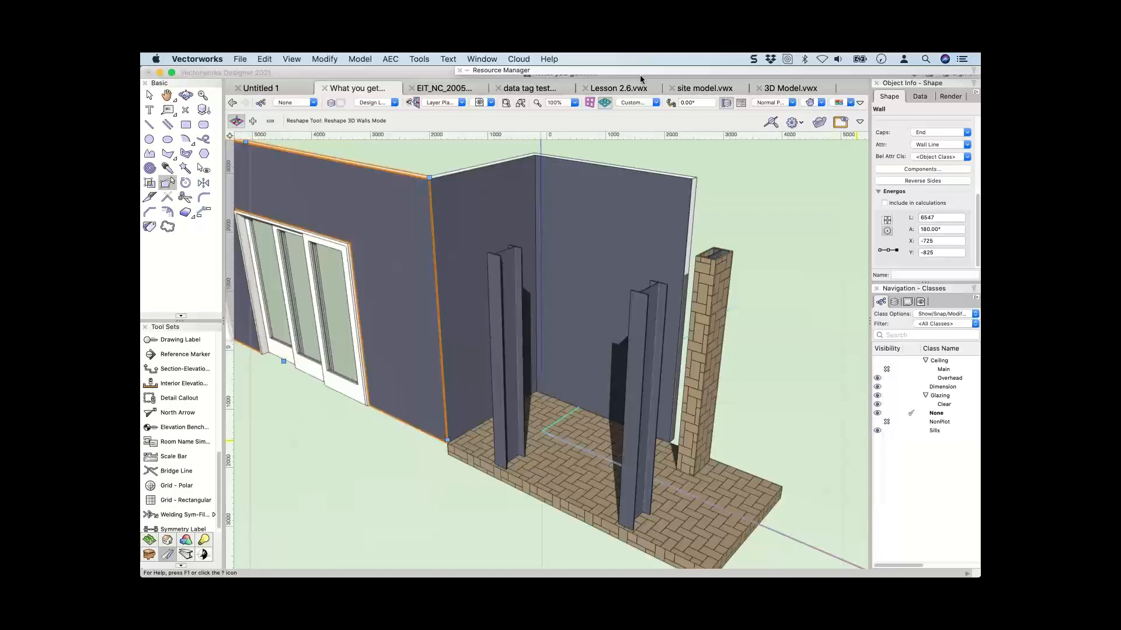
Filter the Resource Manager to Materials for What you get.vwx and select the Metal Steel Galvanized MT material.
{"action": "left_click", "coordinate": [642, 71]}
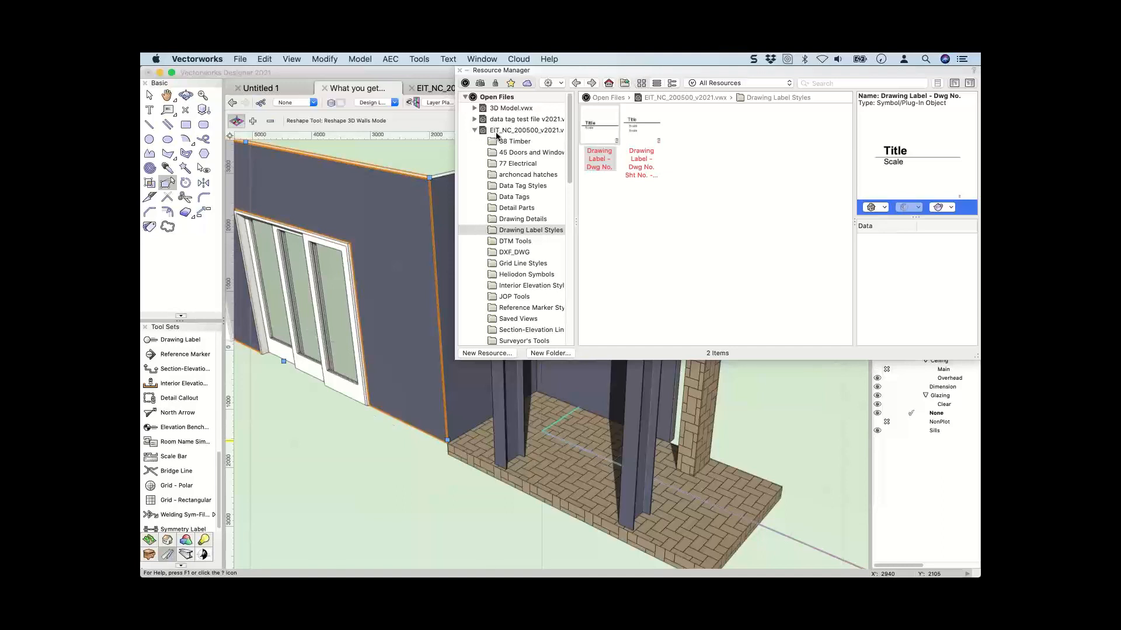
{"action": "left_click", "coordinate": [717, 85]}
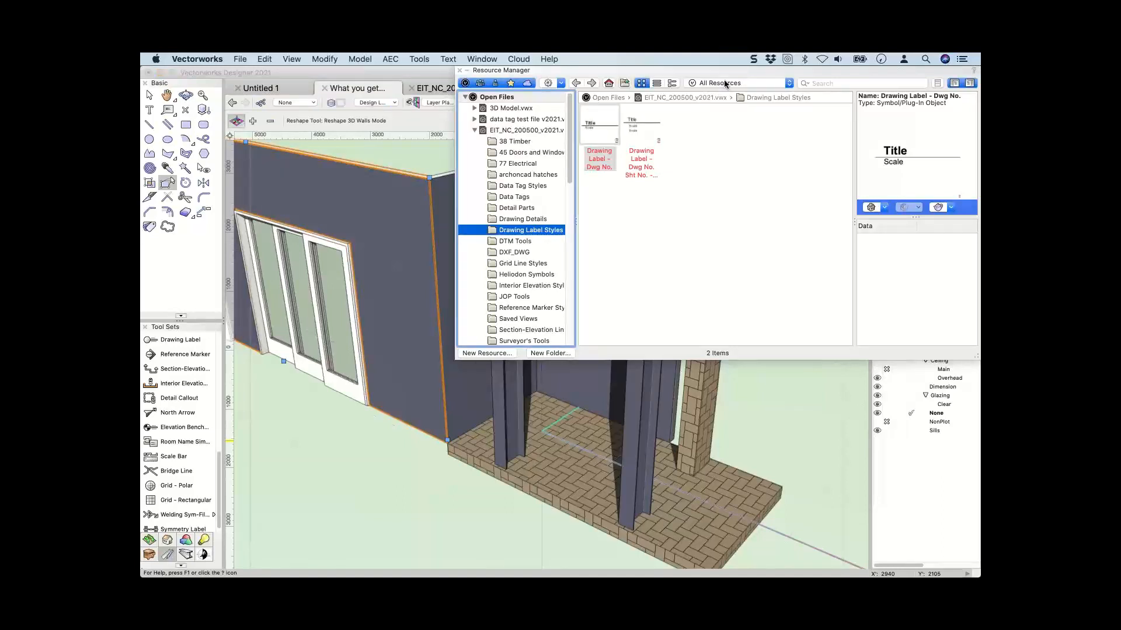
{"action": "left_click", "coordinate": [724, 82]}
{"action": "left_click", "coordinate": [718, 139]}
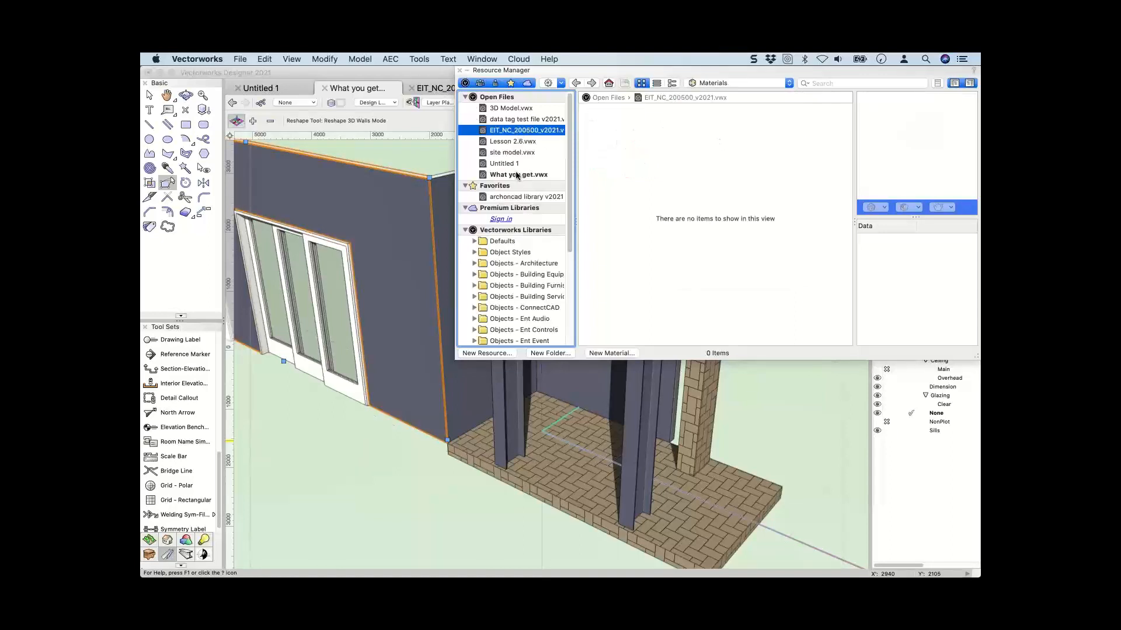
{"action": "left_click", "coordinate": [517, 175]}
{"action": "left_click", "coordinate": [642, 130]}
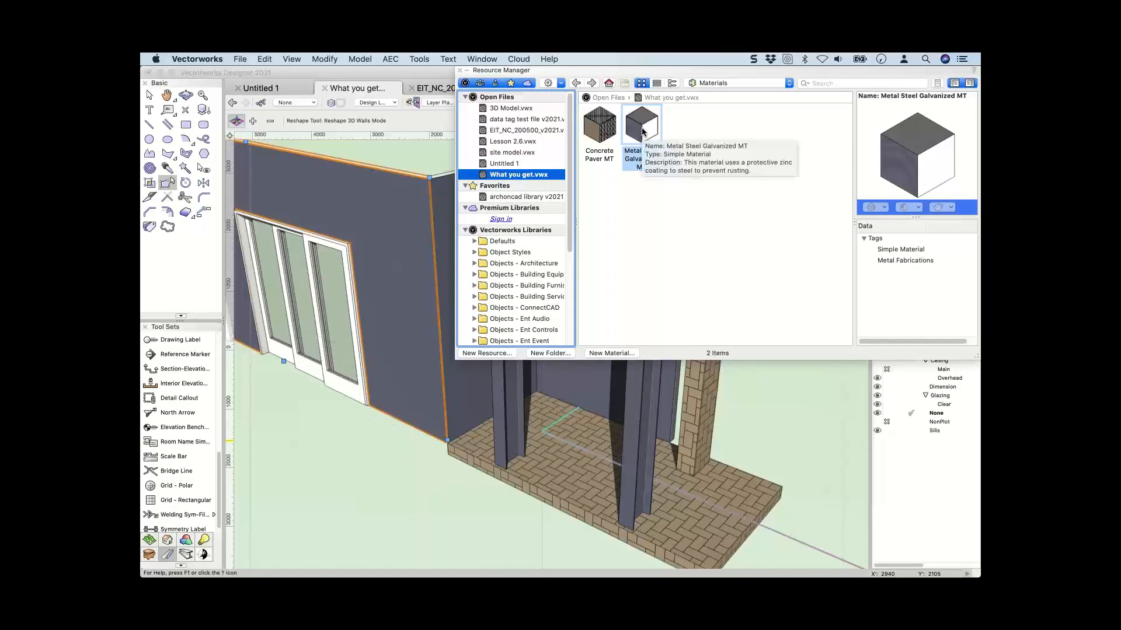
Change the surface texture of the Metal Steel Galvanized MT material to Metal Aluminum Polished RT.
{"action": "right_click", "coordinate": [642, 131]}
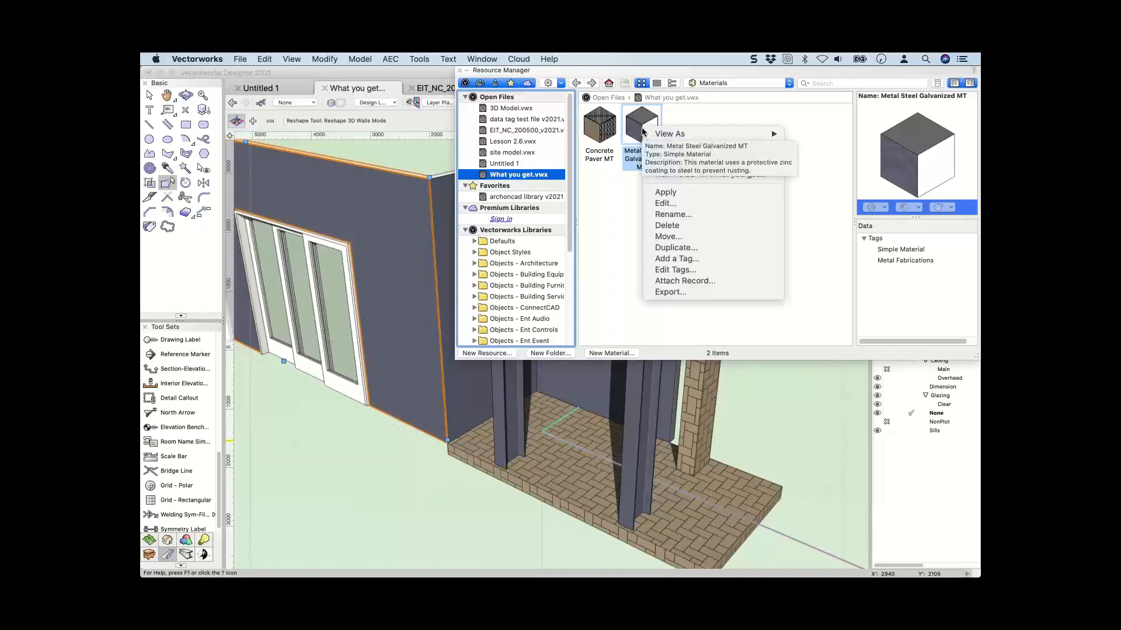
{"action": "left_click", "coordinate": [663, 203]}
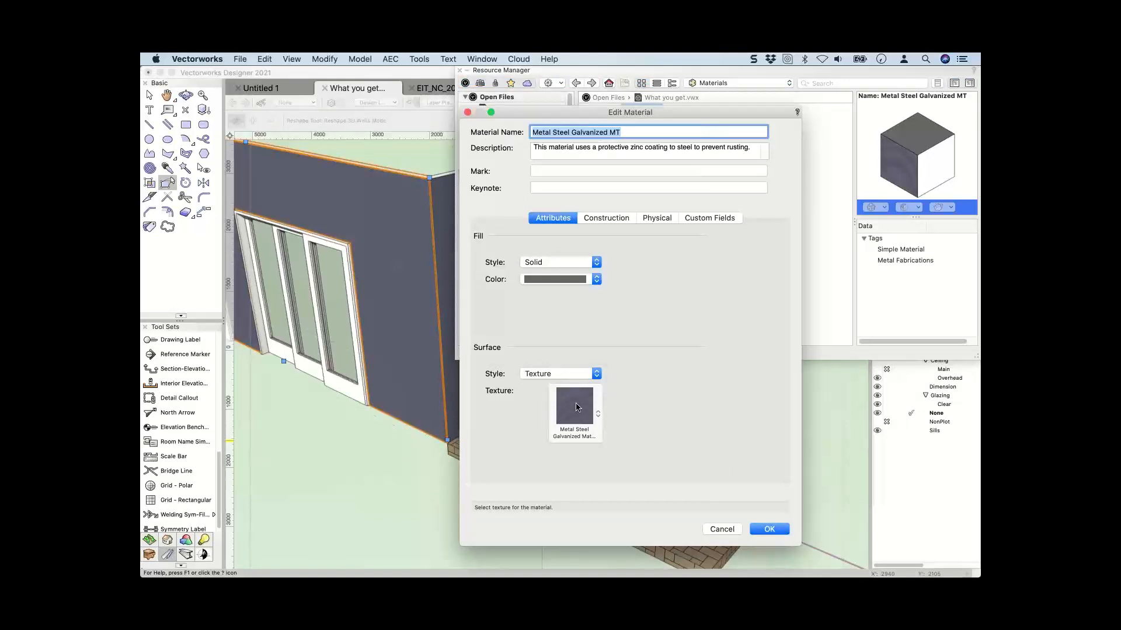
{"action": "left_click", "coordinate": [575, 407]}
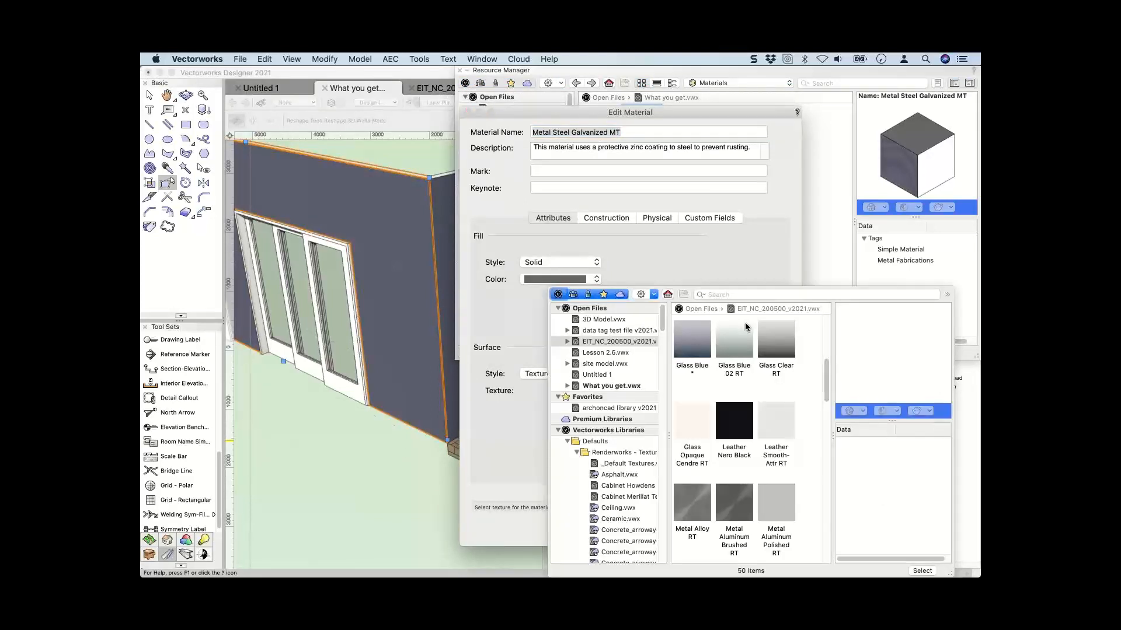
{"action": "left_click", "coordinate": [776, 503]}
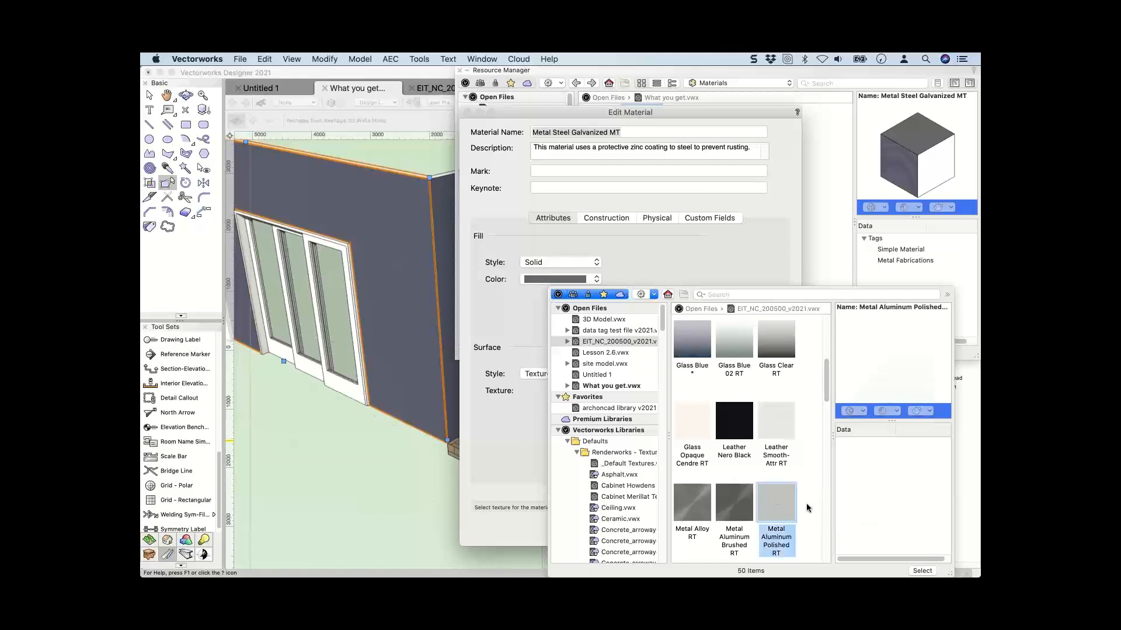
{"action": "left_click", "coordinate": [929, 572]}
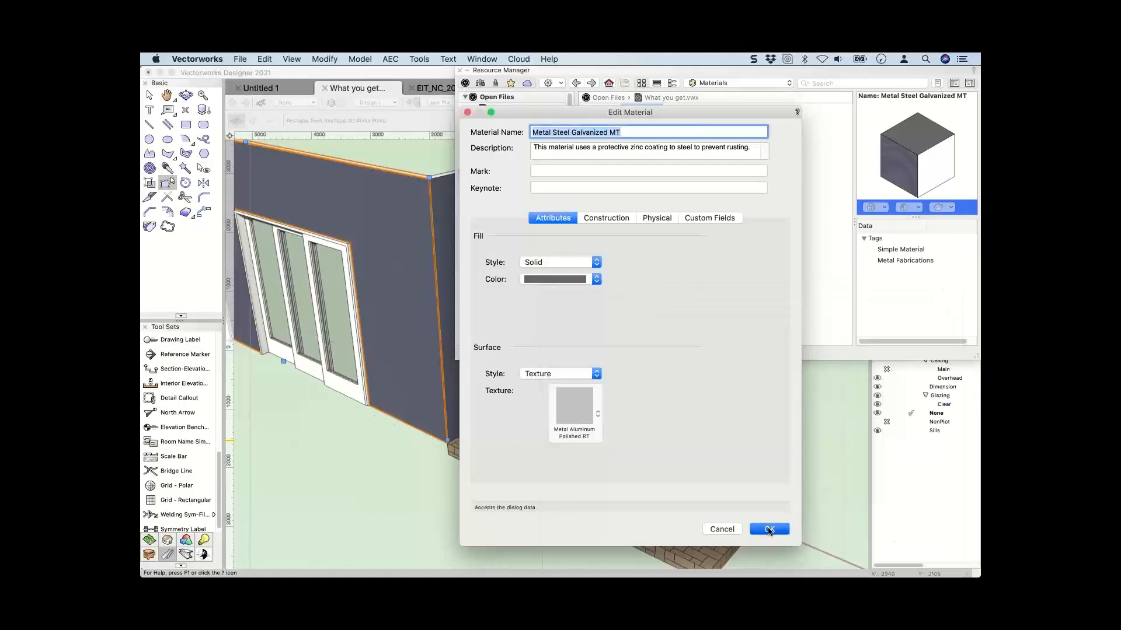
{"action": "left_click", "coordinate": [768, 529]}
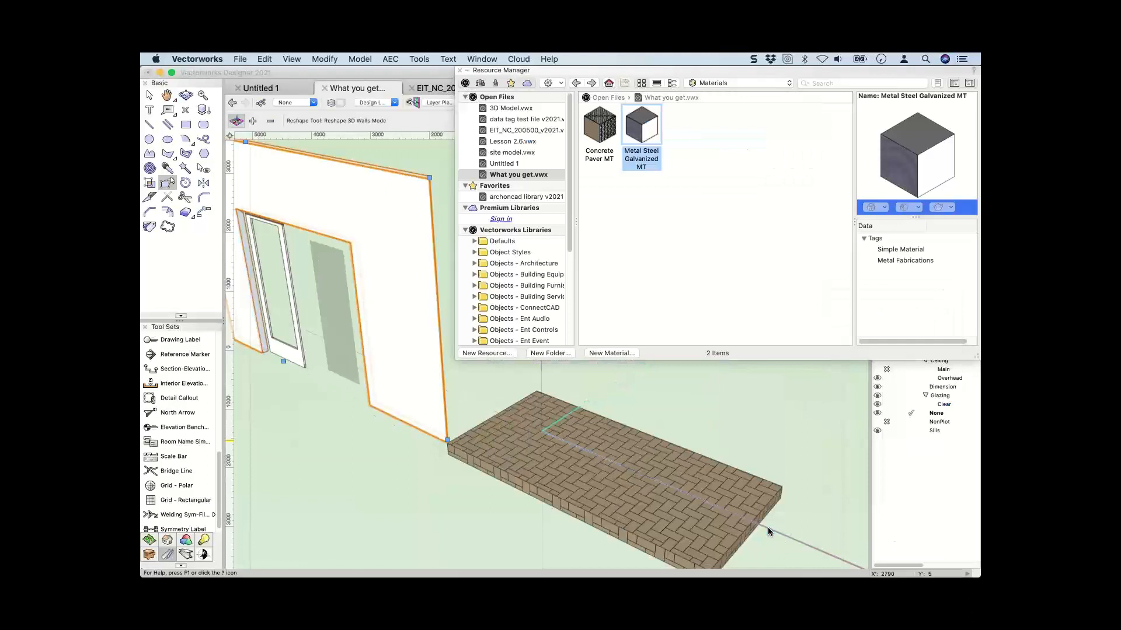
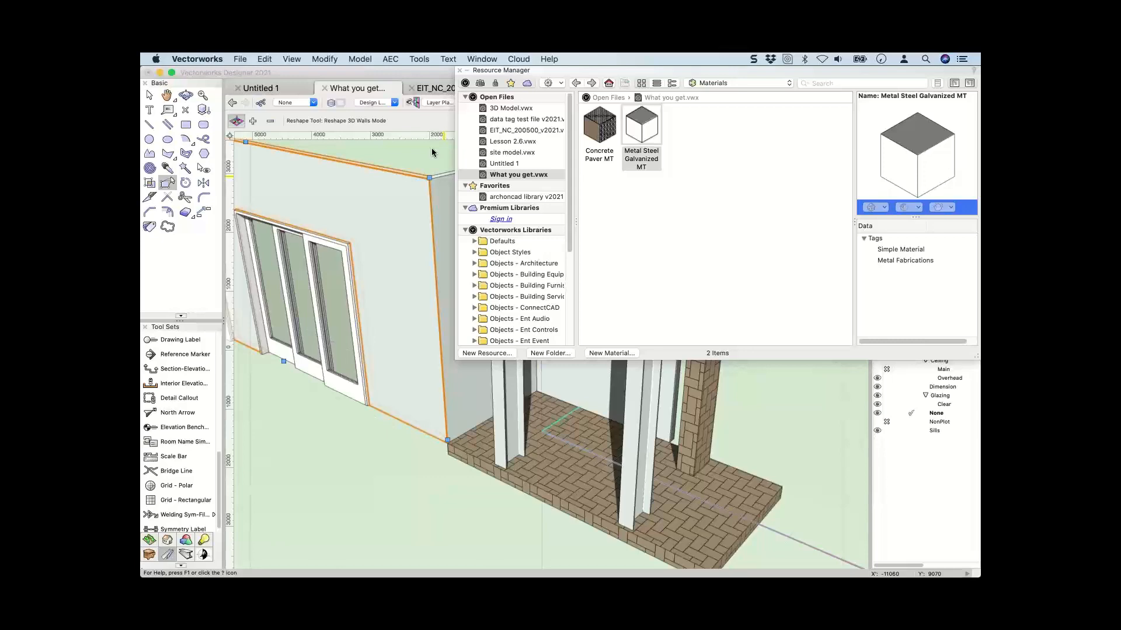
Reopen the Metal Steel Galvanized MT material for editing and review its construction and physical properties.
{"action": "mouse_move", "coordinate": [597, 71]}
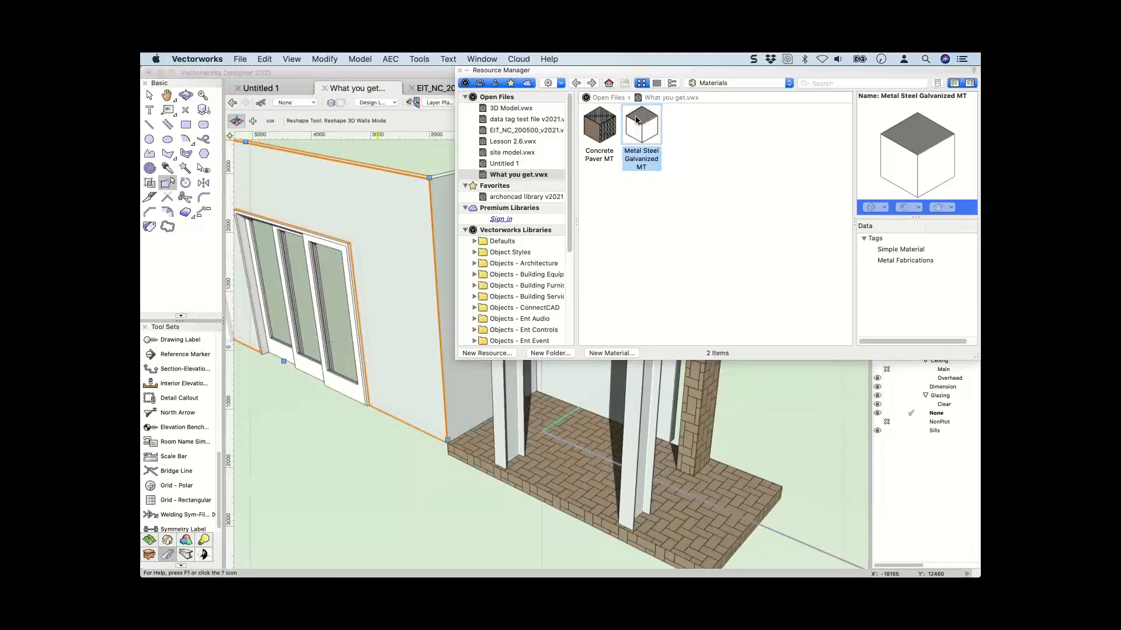
{"action": "right_click", "coordinate": [637, 120]}
{"action": "left_click", "coordinate": [660, 194]}
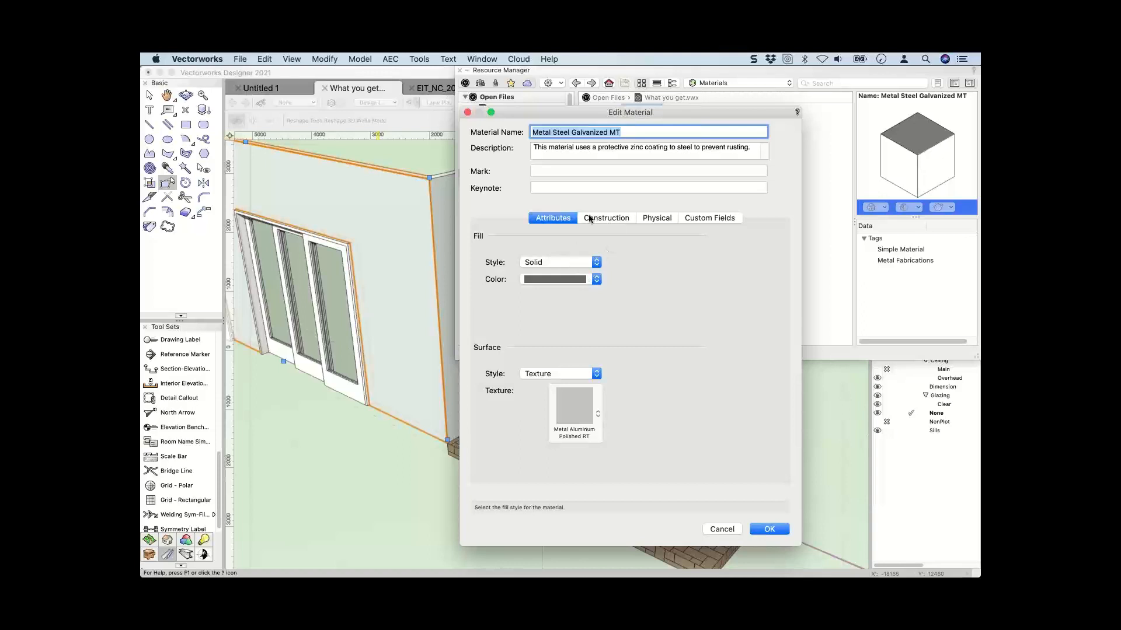
{"action": "left_click", "coordinate": [605, 218]}
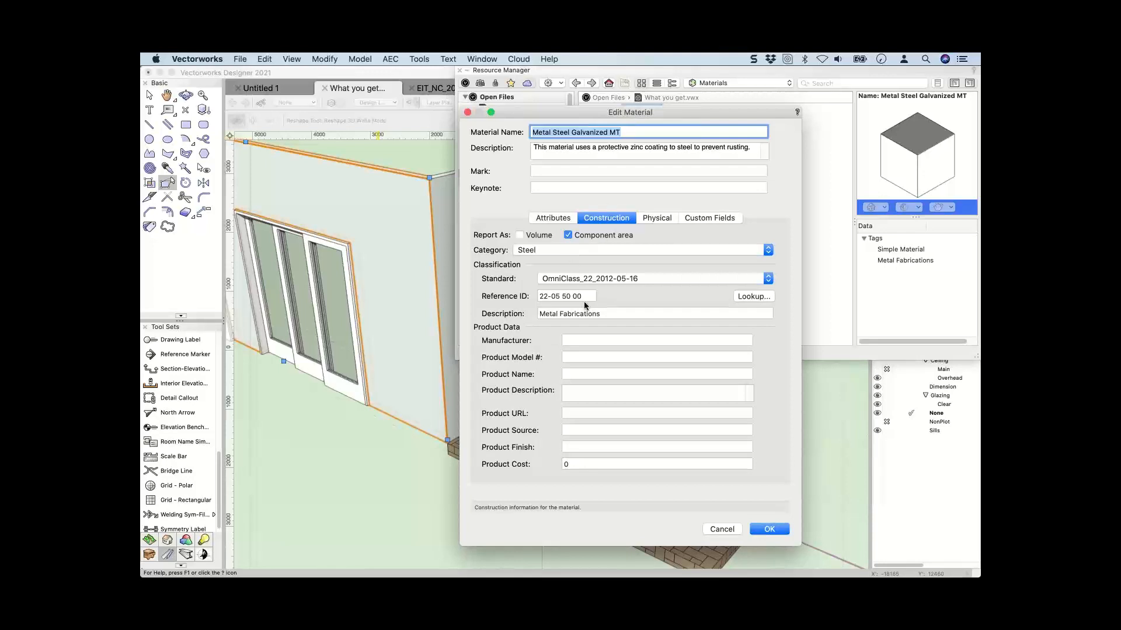
{"action": "left_click", "coordinate": [657, 219]}
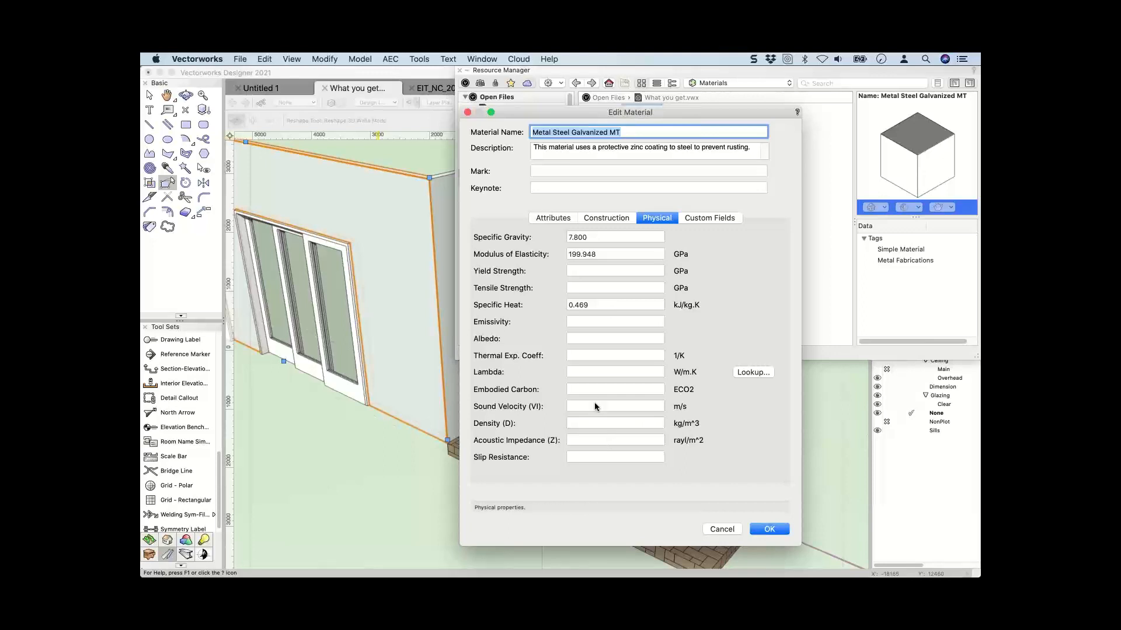
{"action": "left_click", "coordinate": [587, 422]}
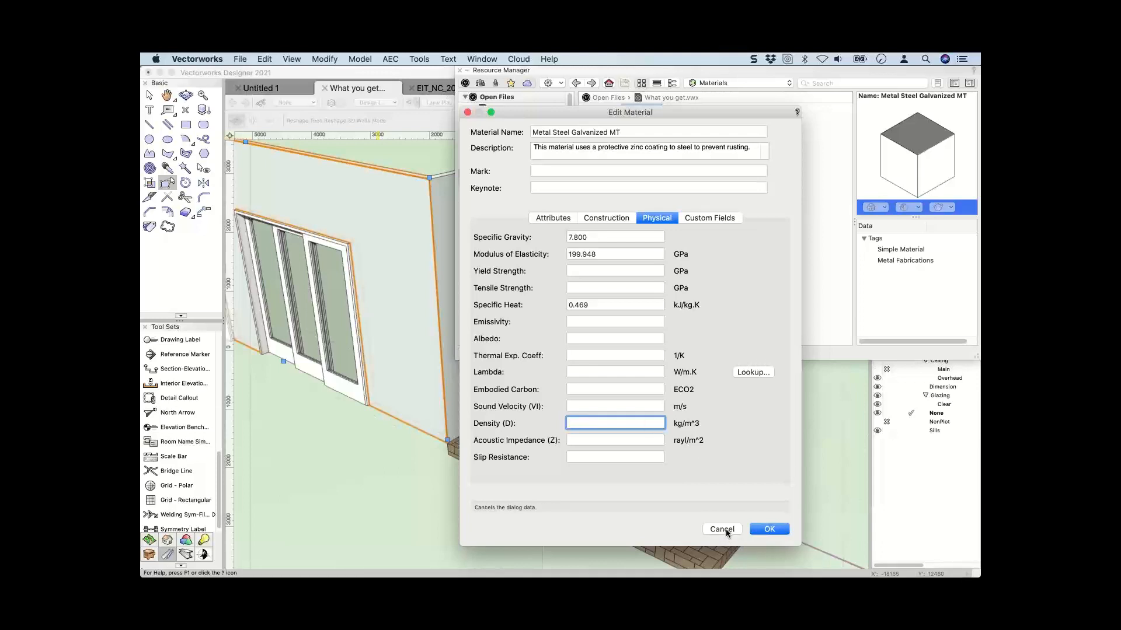
Try to attach a record to the material's custom fields, cancel the edit and collapse the Resource Manager.
{"action": "left_click", "coordinate": [708, 218]}
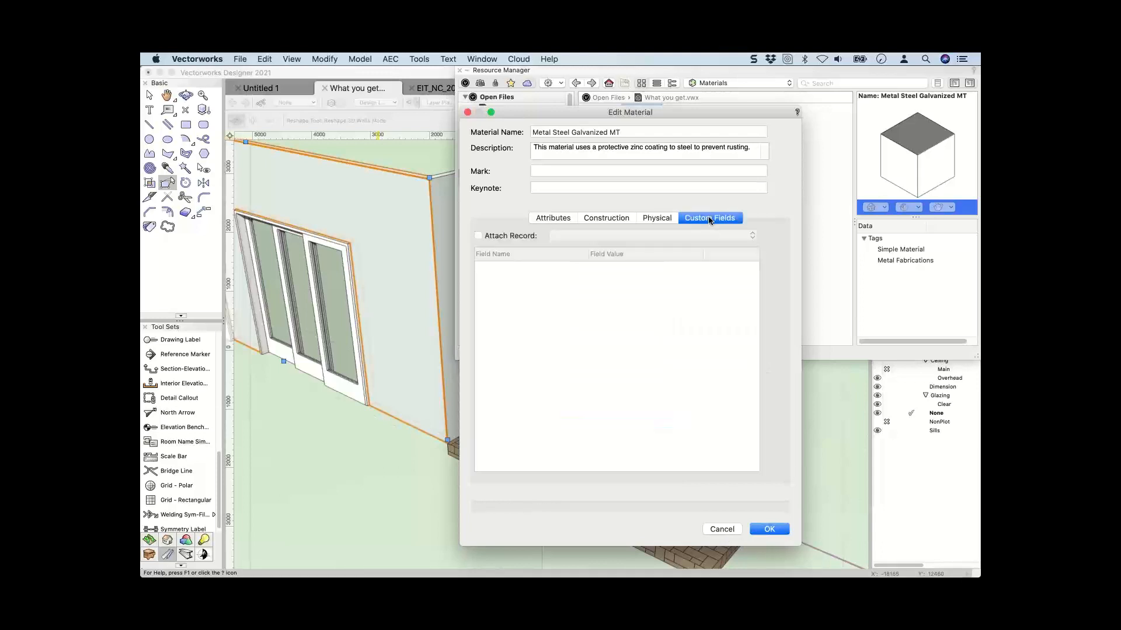
{"action": "left_click", "coordinate": [487, 236]}
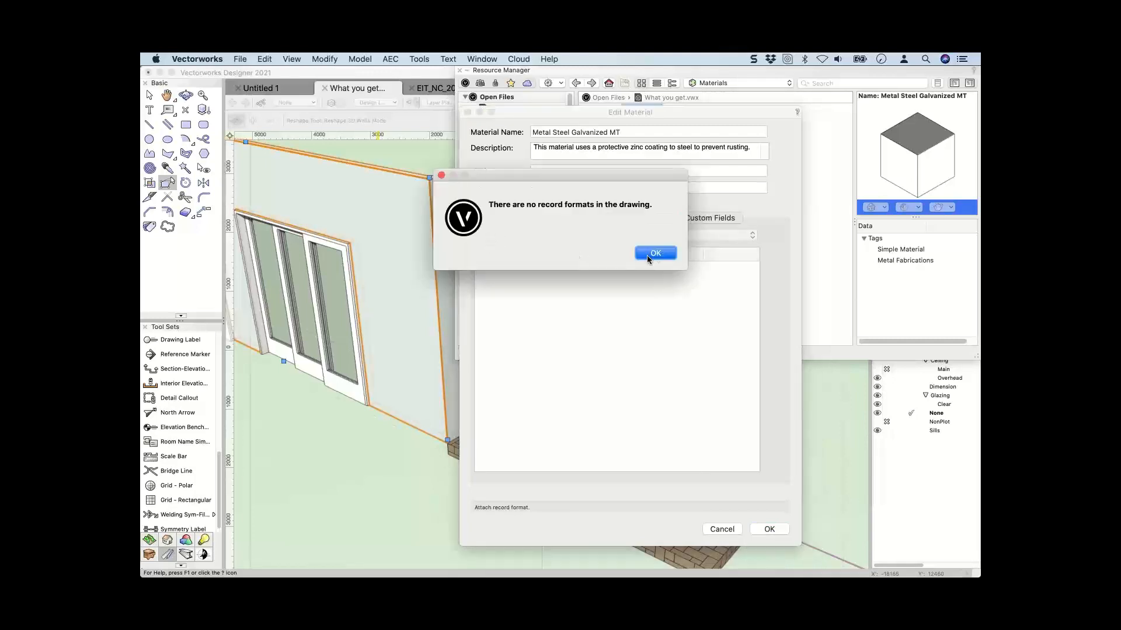
{"action": "left_click", "coordinate": [656, 253]}
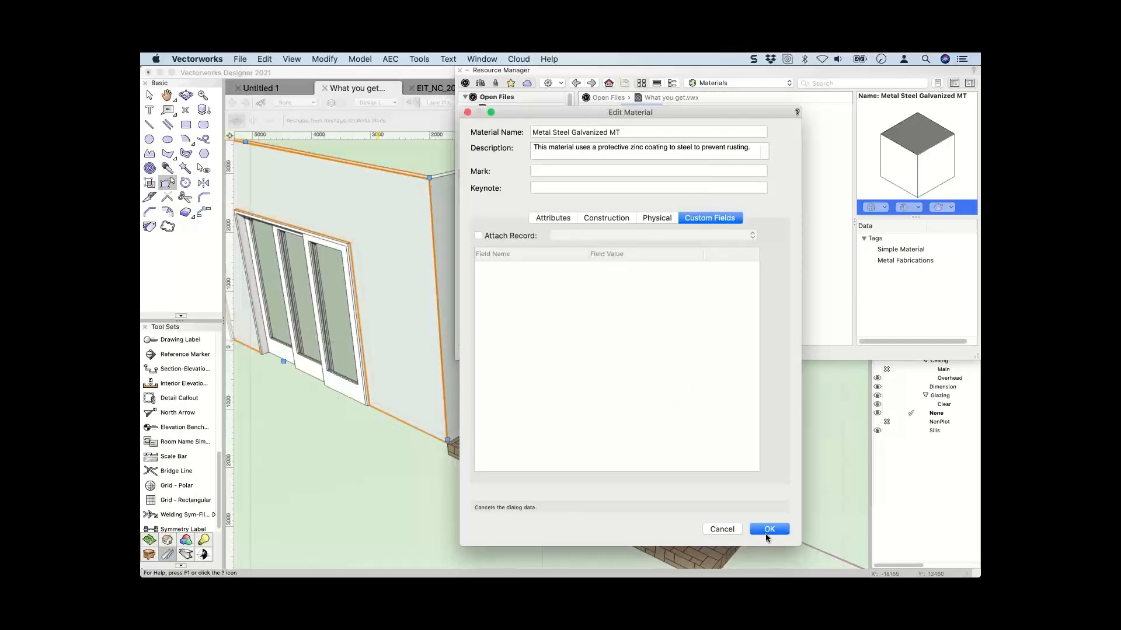
{"action": "left_click", "coordinate": [730, 532]}
{"action": "left_click", "coordinate": [467, 113]}
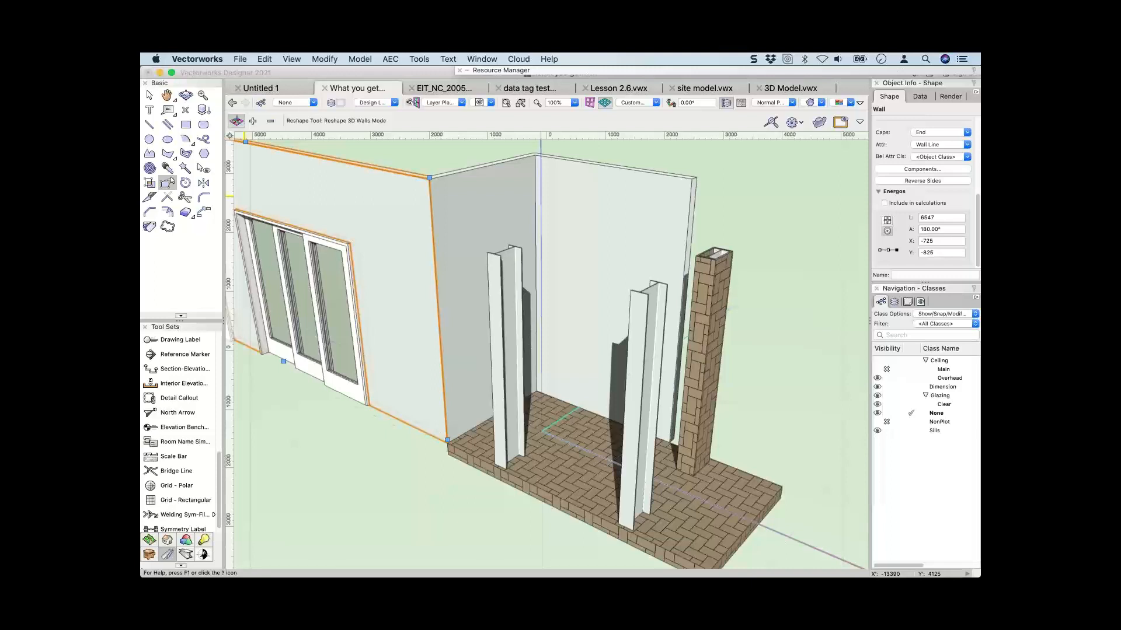
Switch to site model.vwx, view the terrain in left isometric and return to the Top/Plan view.
{"action": "left_click", "coordinate": [205, 448]}
{"action": "left_click", "coordinate": [447, 476]}
{"action": "left_click", "coordinate": [702, 88]}
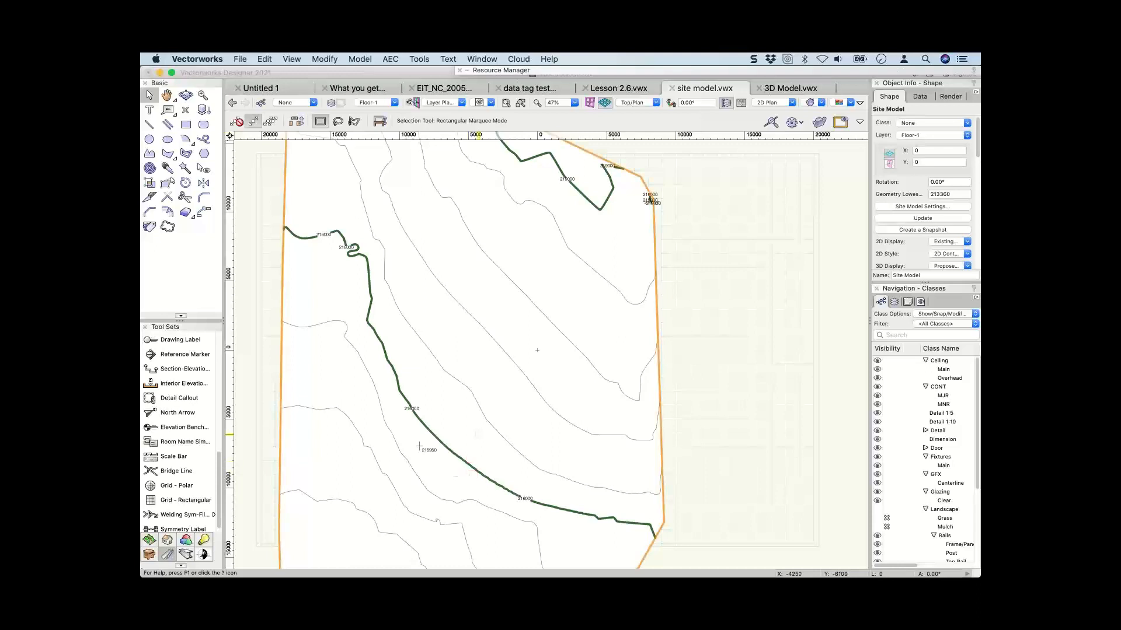
{"action": "key", "text": "1"}
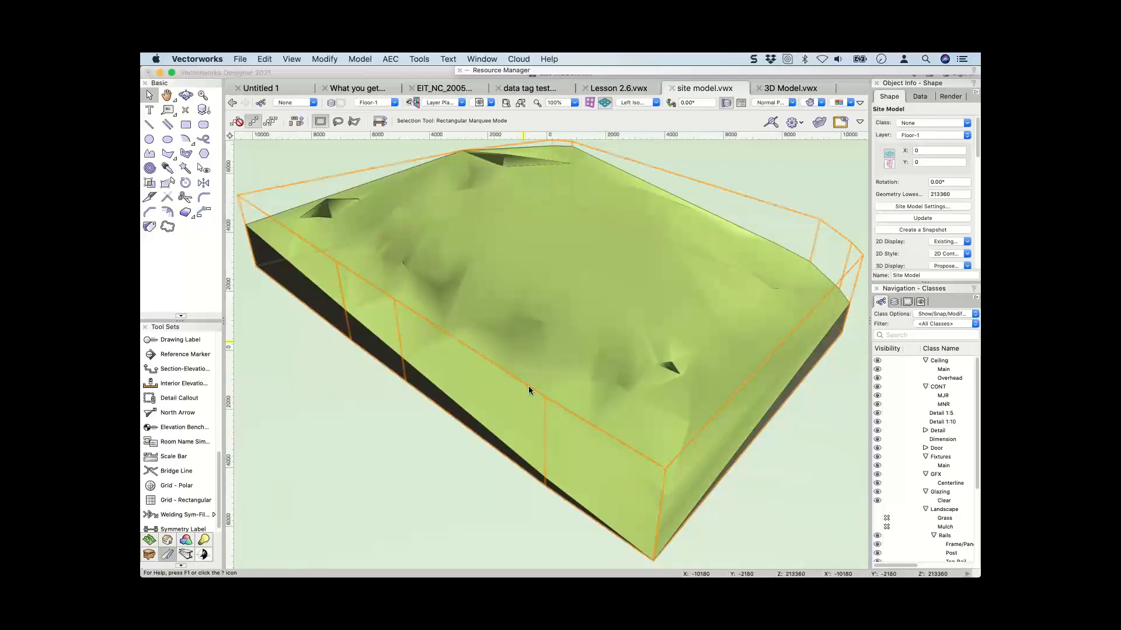
{"action": "key", "text": "F5"}
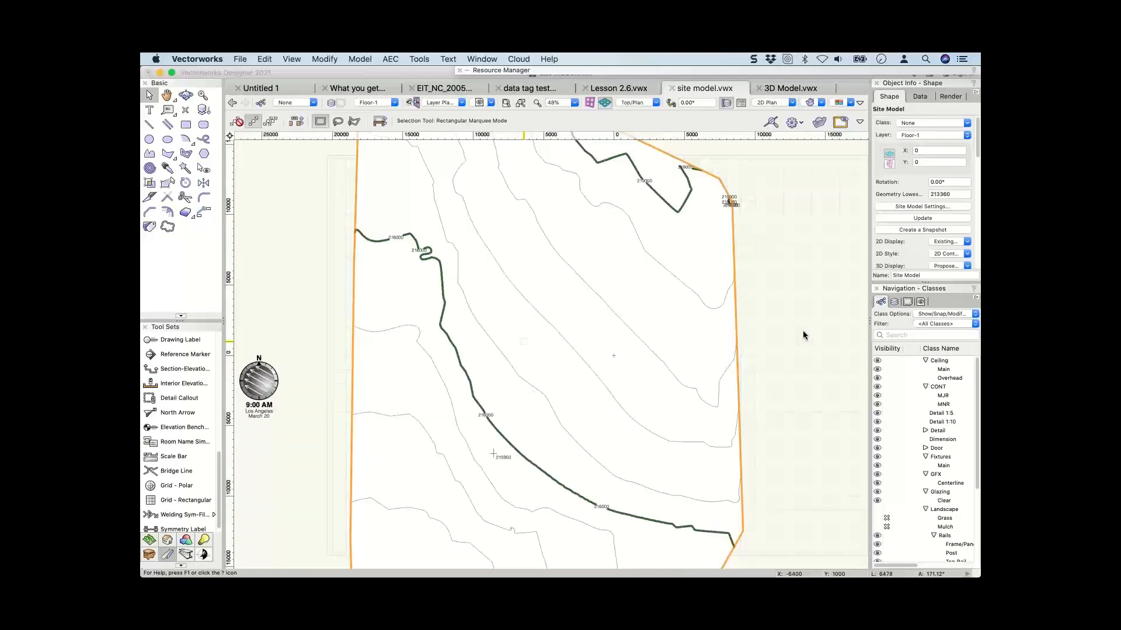
Enlarge the Object Info palette to show more site model properties and switch the workspace to Landmark.
{"action": "left_click_drag", "start_coordinate": [923, 283], "coordinate": [918, 396]}
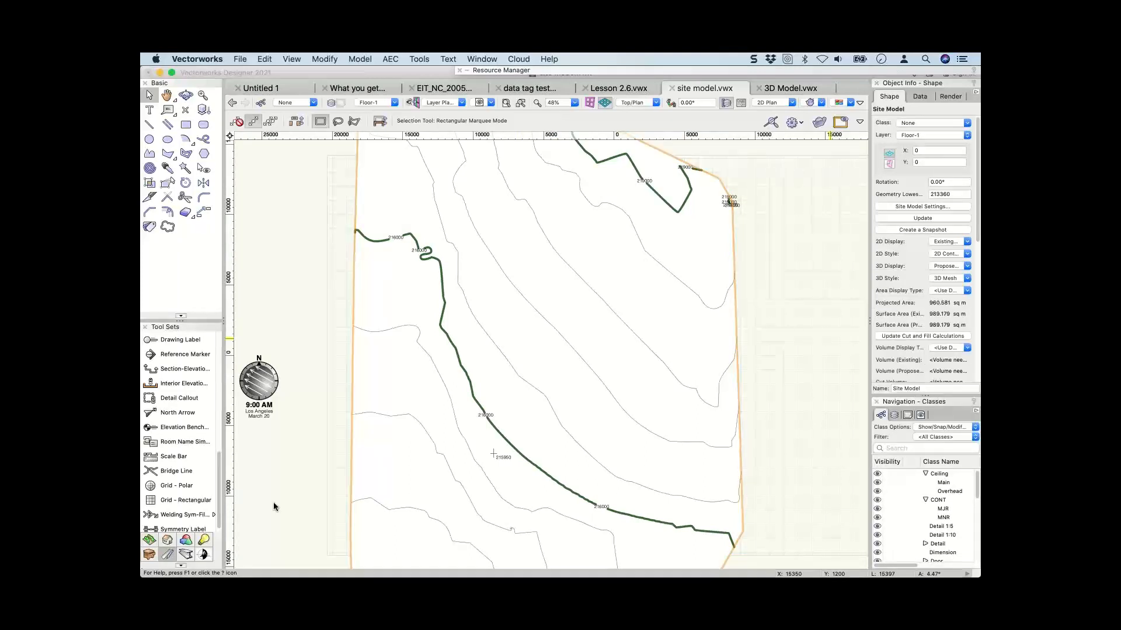
{"action": "left_click", "coordinate": [150, 541]}
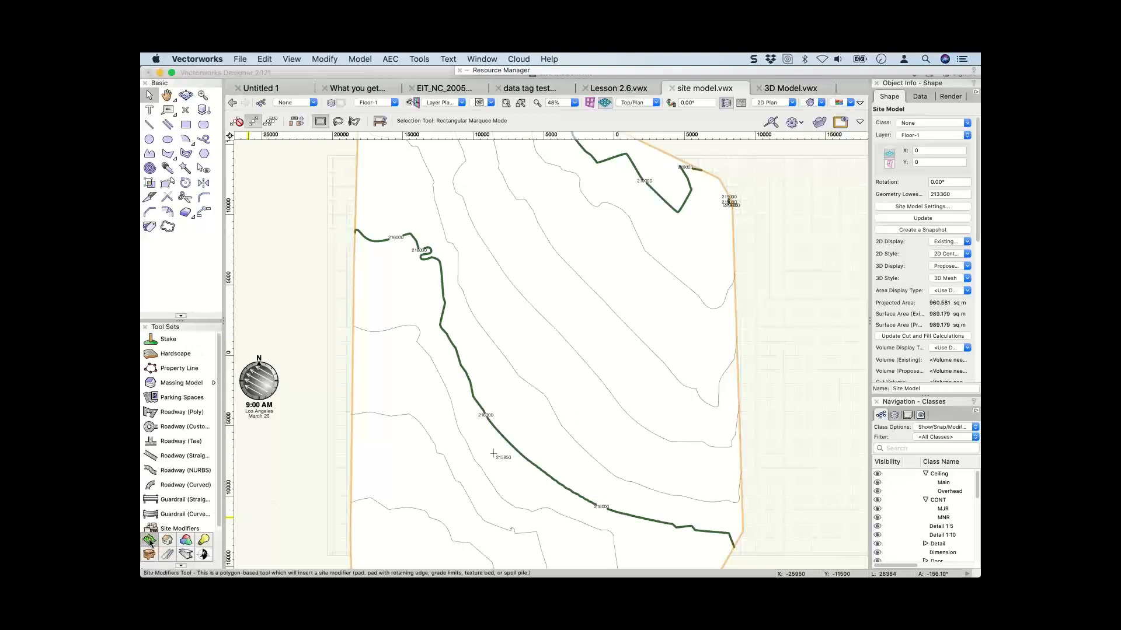
{"action": "left_click", "coordinate": [424, 60]}
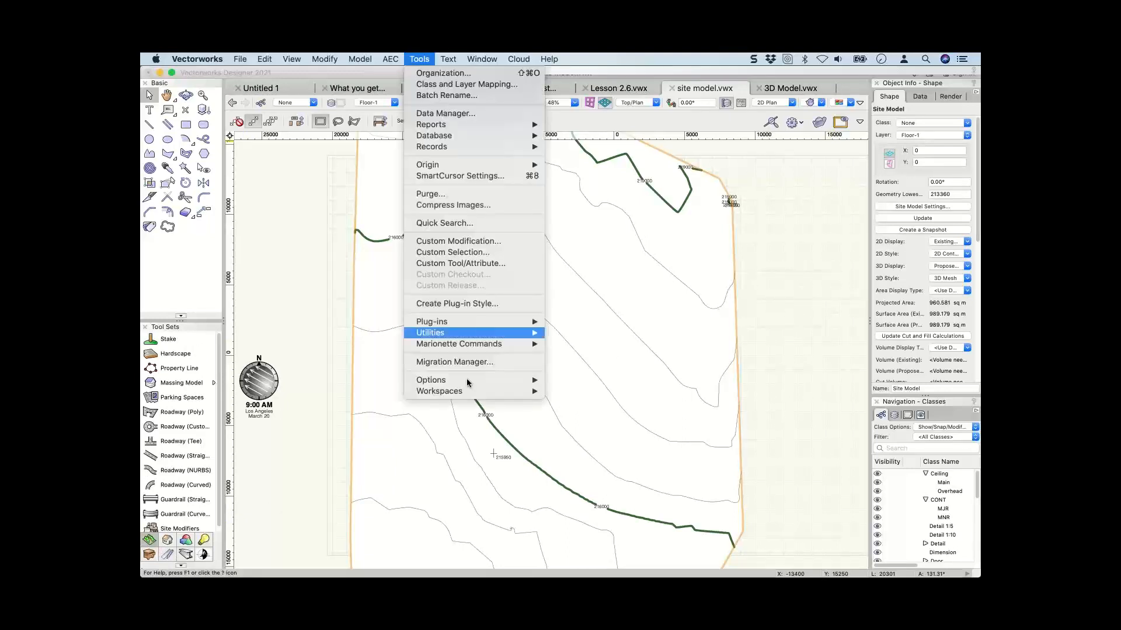
{"action": "mouse_move", "coordinate": [492, 392]}
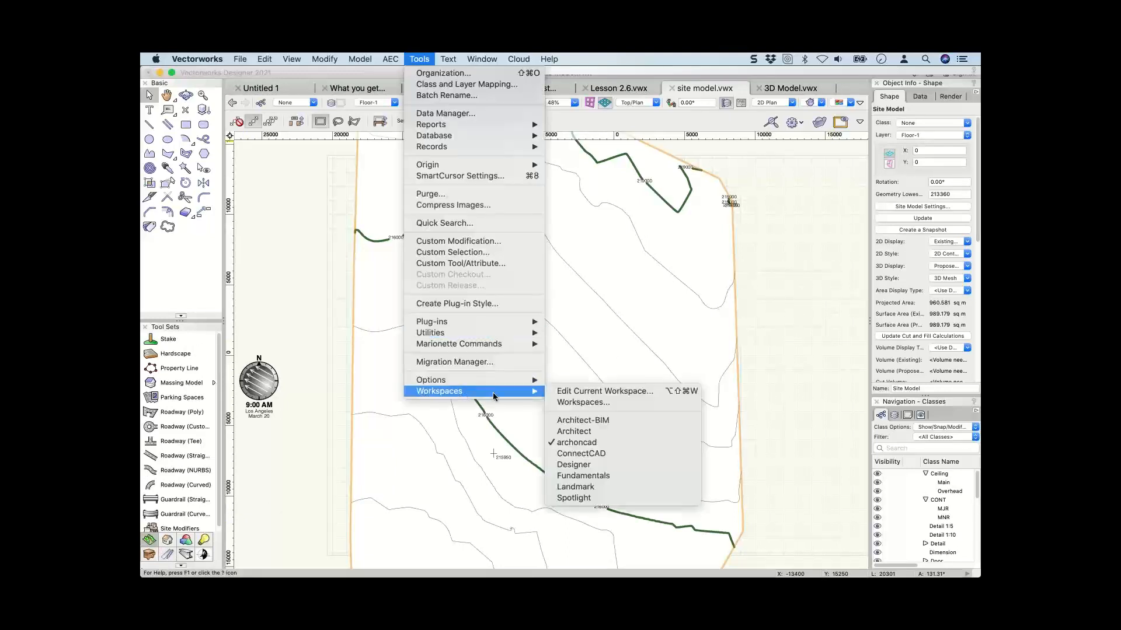
{"action": "left_click", "coordinate": [562, 487]}
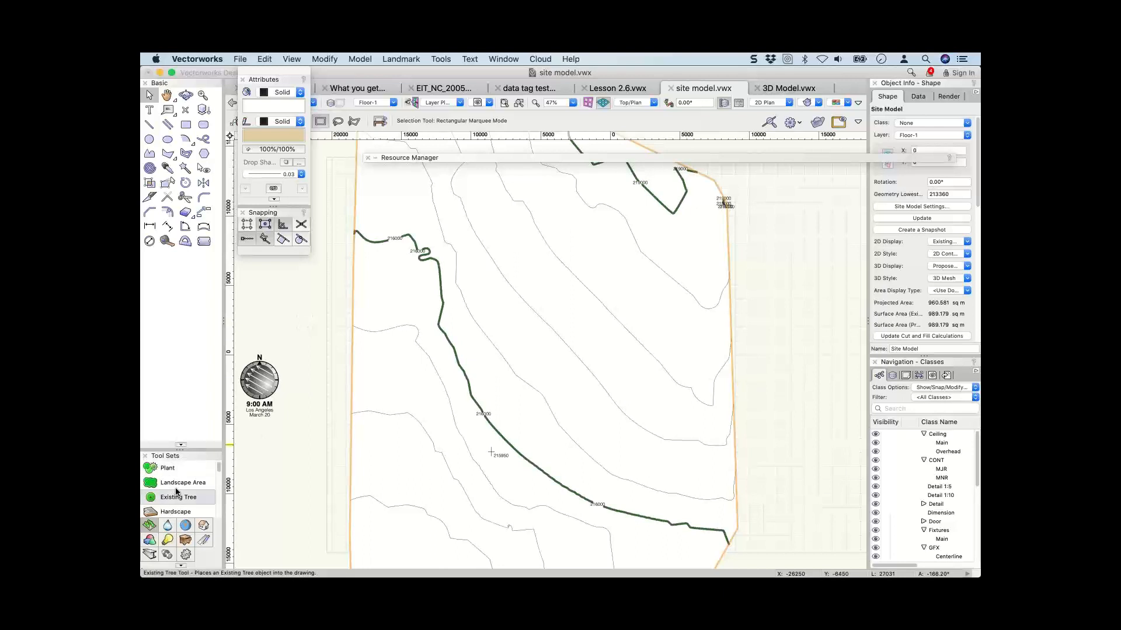
Start the Landscape Area tool and convert its Top Soil and Mulch style to unstyled in the tool preferences.
{"action": "left_click", "coordinate": [176, 482]}
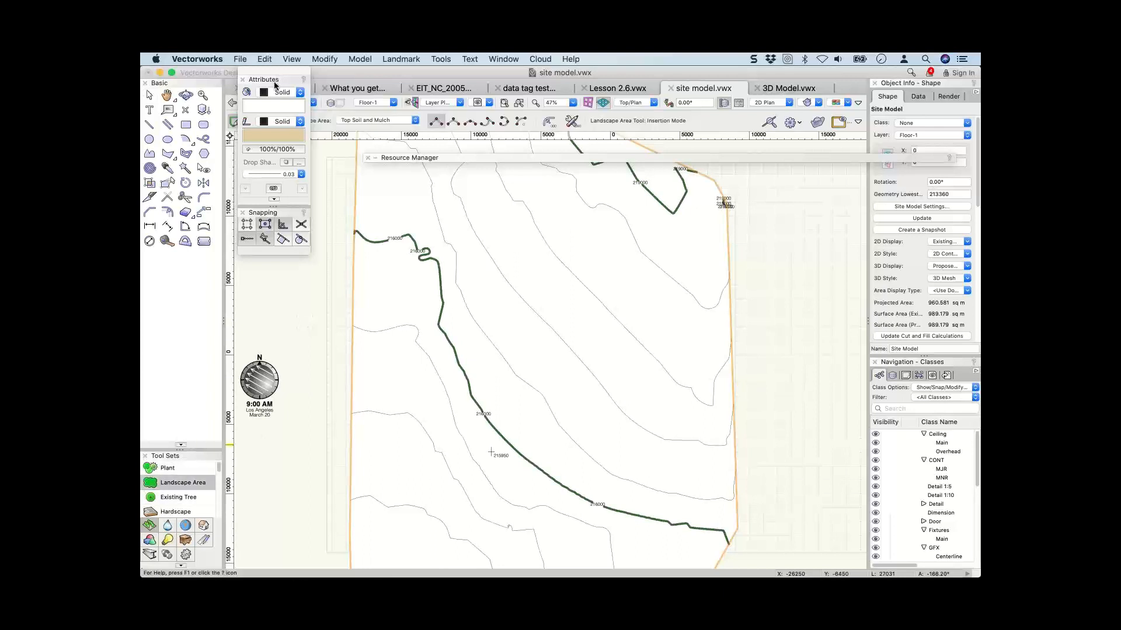
{"action": "left_click_drag", "start_coordinate": [275, 85], "coordinate": [284, 161]}
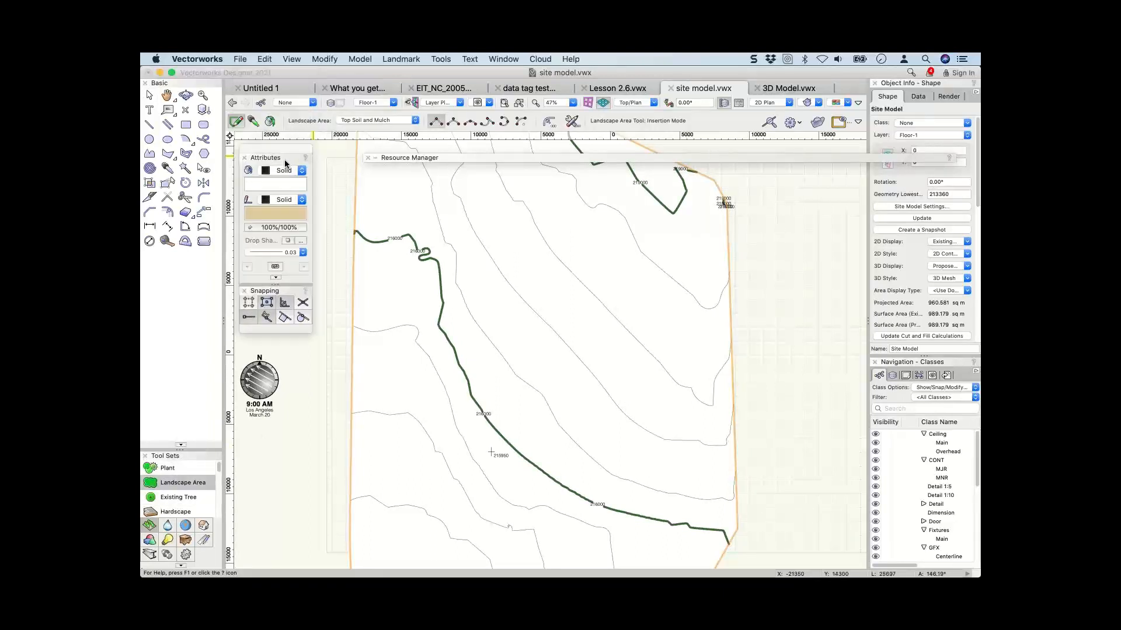
{"action": "left_click", "coordinate": [572, 121]}
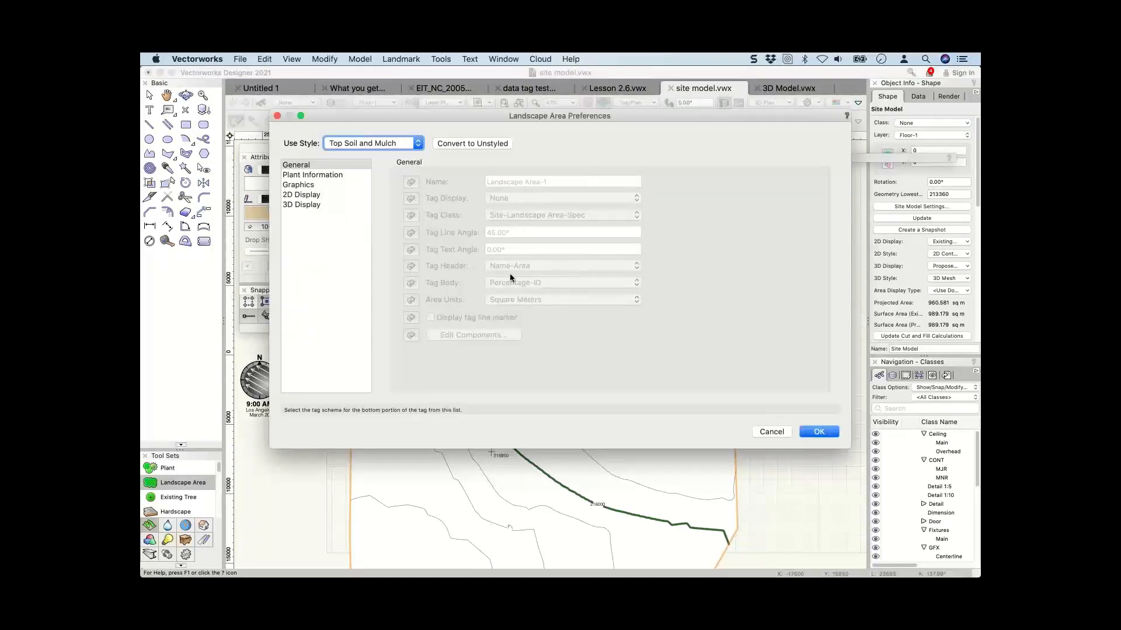
{"action": "left_click", "coordinate": [468, 146]}
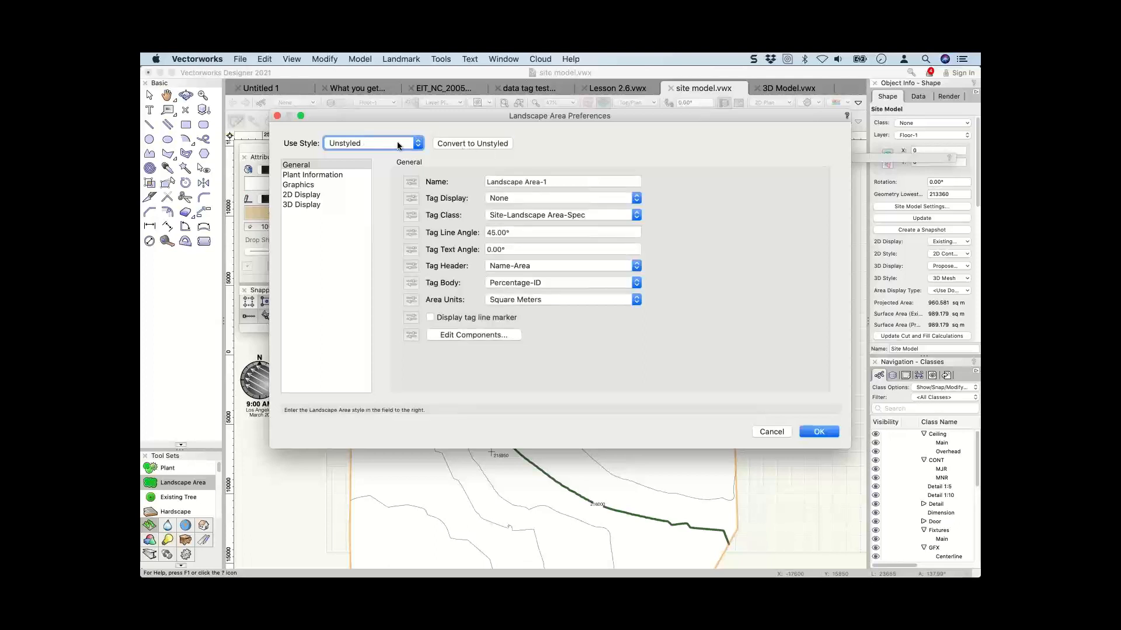
Name the unstyled landscape area Mulch area and check its tag display and tag class options.
{"action": "triple_click", "coordinate": [557, 183]}
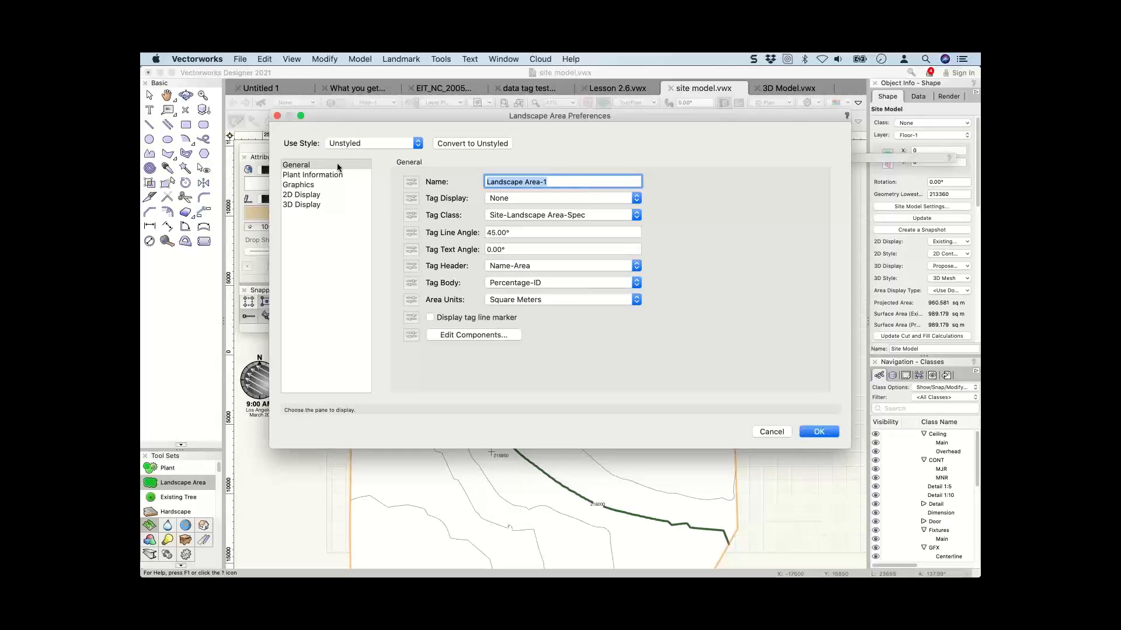
{"action": "left_click", "coordinate": [326, 175]}
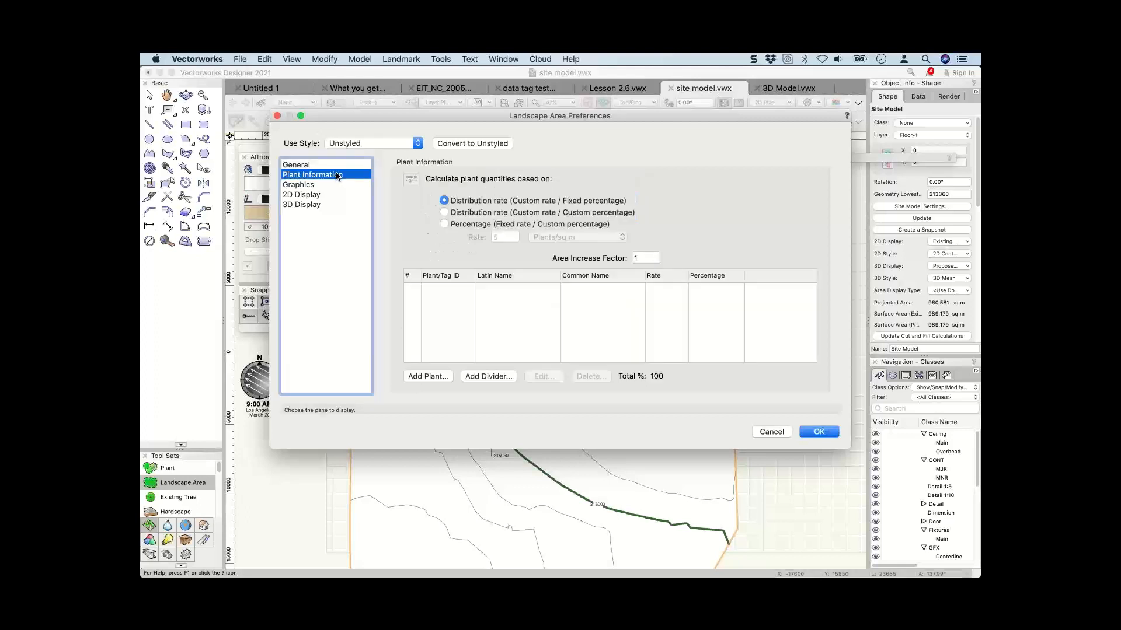
{"action": "left_click", "coordinate": [321, 185]}
{"action": "left_click", "coordinate": [314, 195]}
{"action": "left_click", "coordinate": [313, 204]}
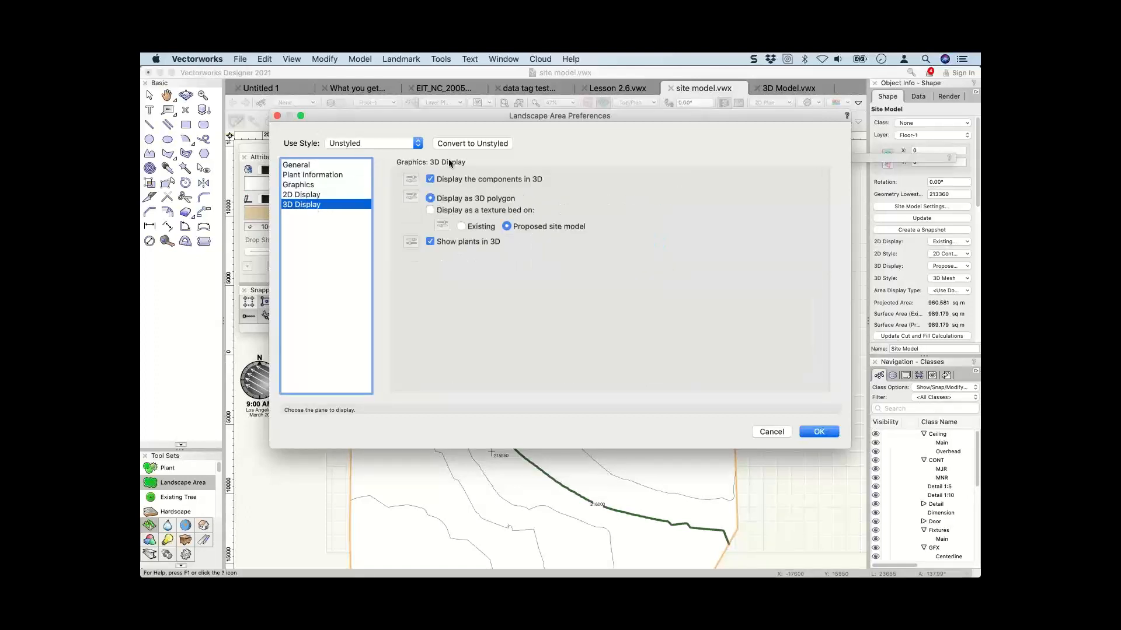
{"action": "left_click", "coordinate": [308, 165]}
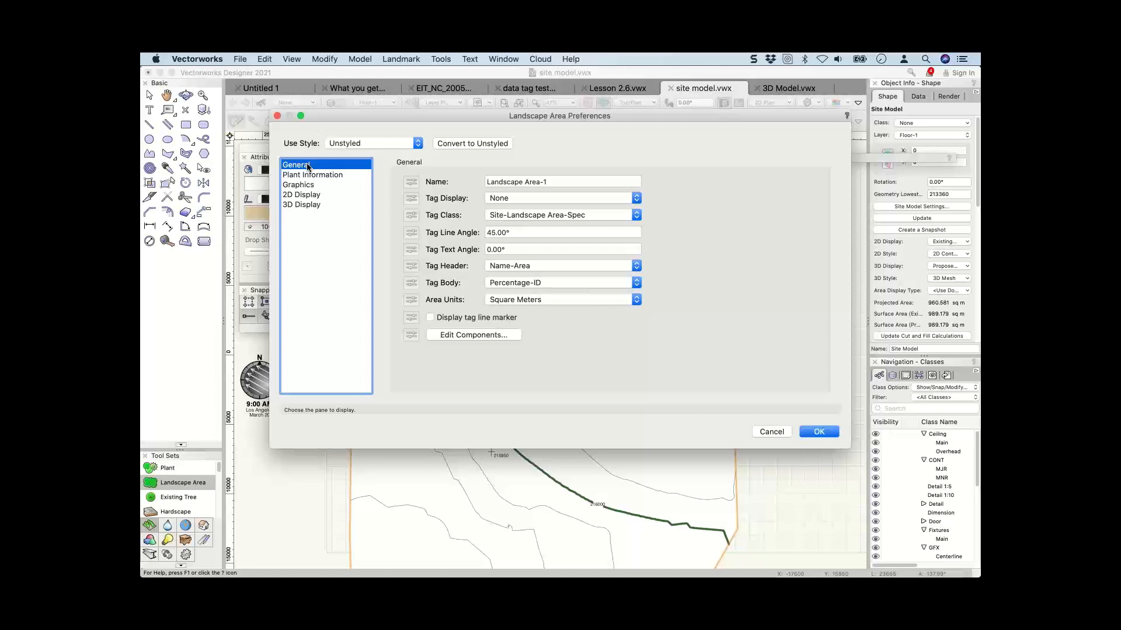
{"action": "key", "text": "Tab"}
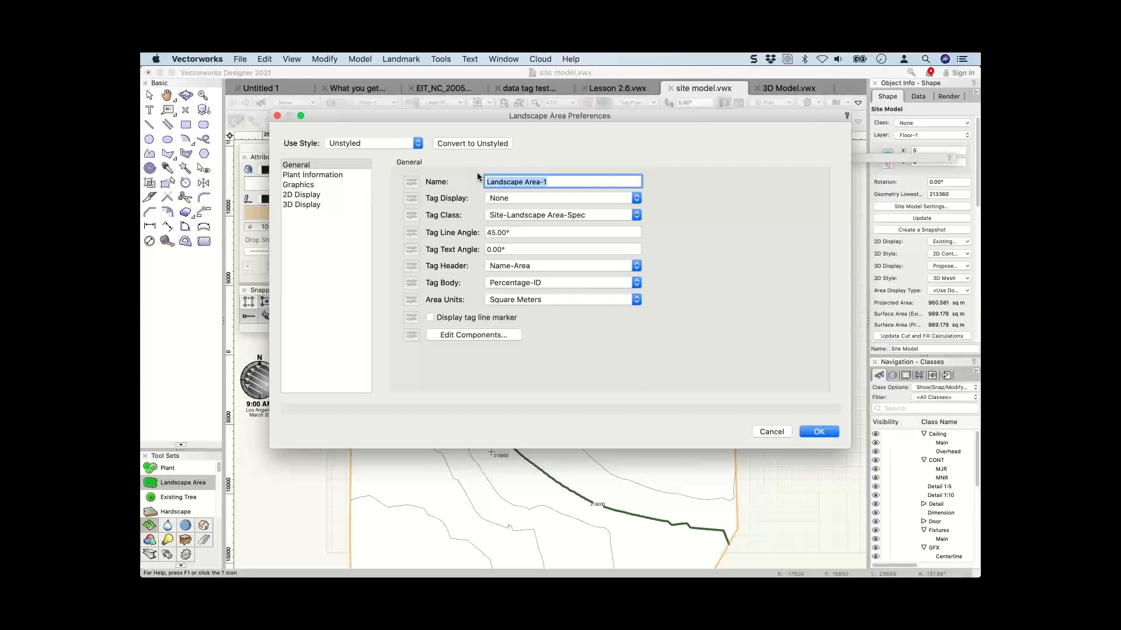
{"action": "type", "text": "Mulch area"}
{"action": "left_click", "coordinate": [505, 198]}
{"action": "left_click", "coordinate": [506, 199]}
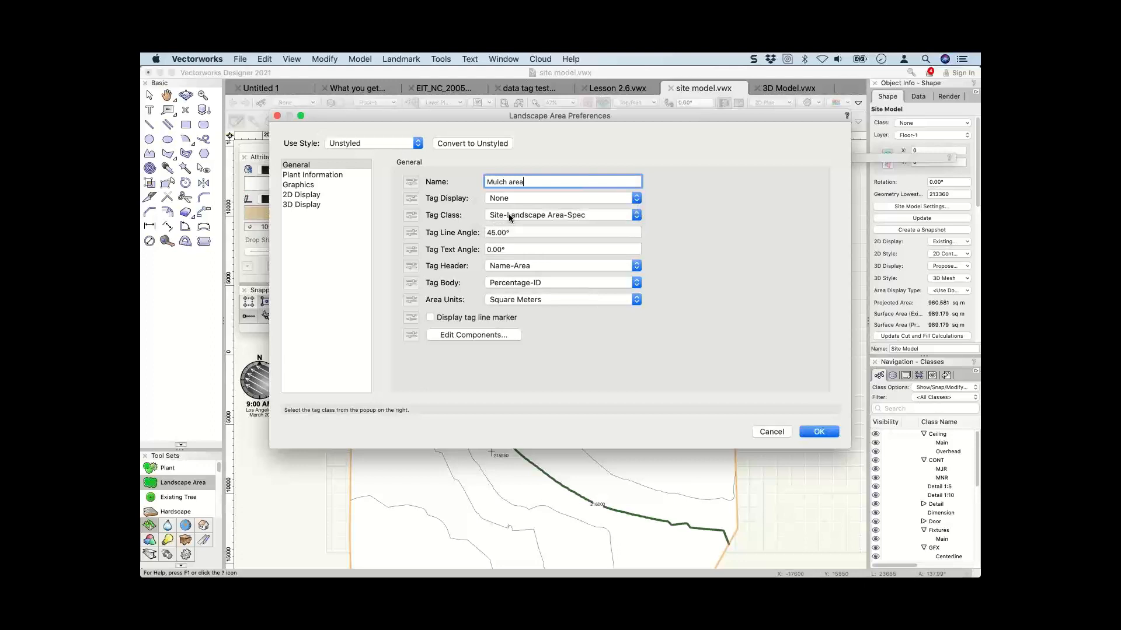
{"action": "left_click", "coordinate": [509, 214]}
{"action": "left_click", "coordinate": [509, 213]}
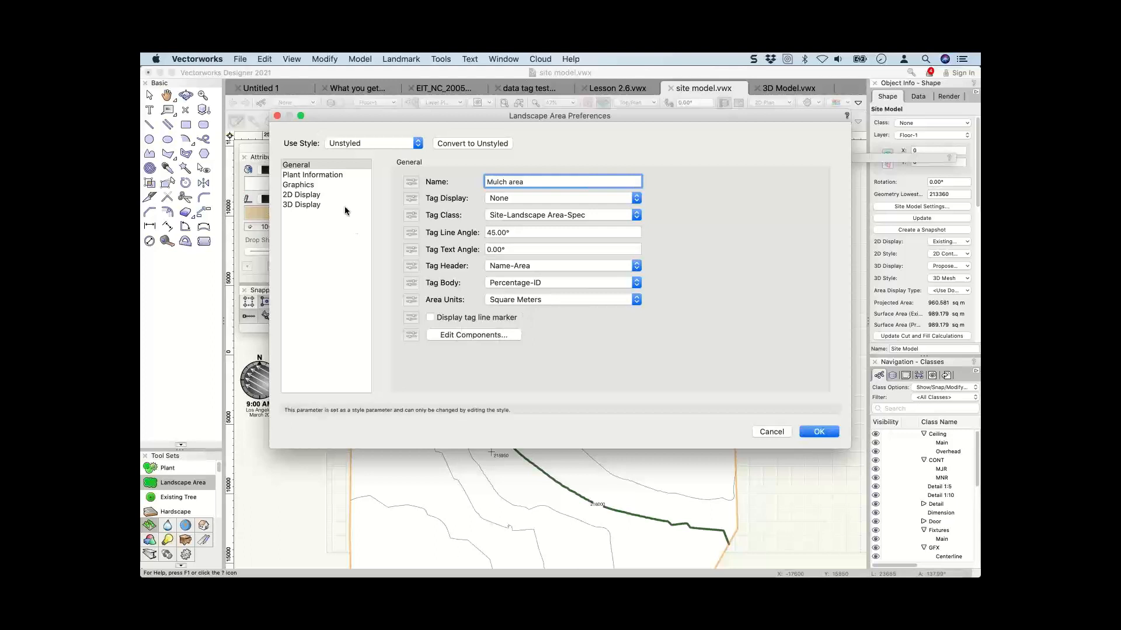
Review the landscape area's plant information, graphics, 2D display and 3D display settings, including the 3D polygon and texture bed options.
{"action": "left_click", "coordinate": [313, 175]}
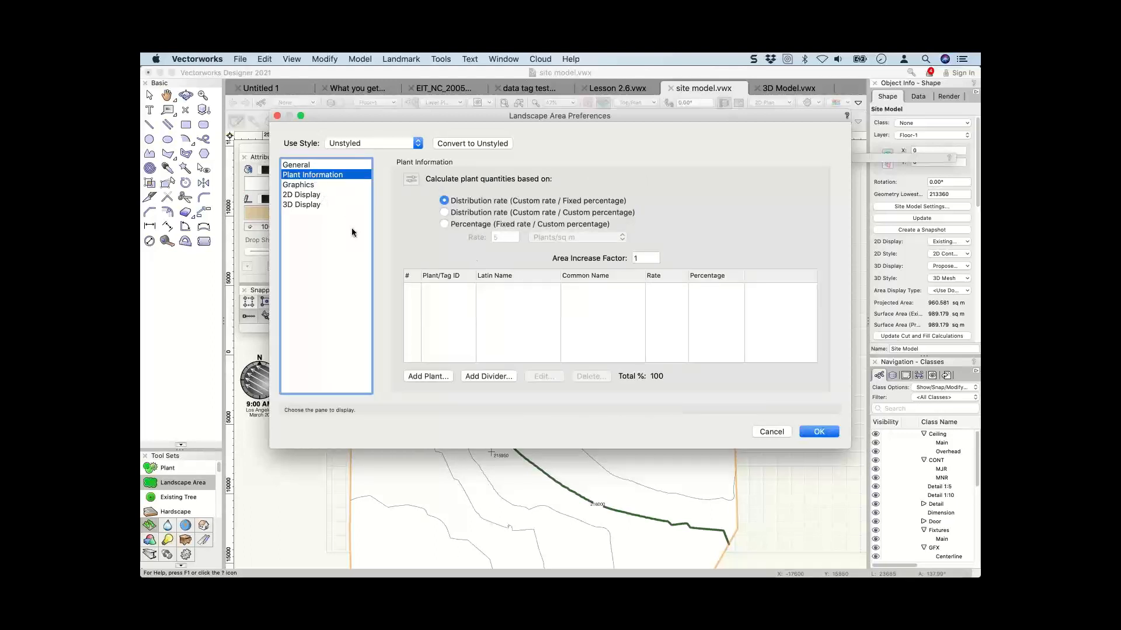
{"action": "left_click", "coordinate": [299, 185]}
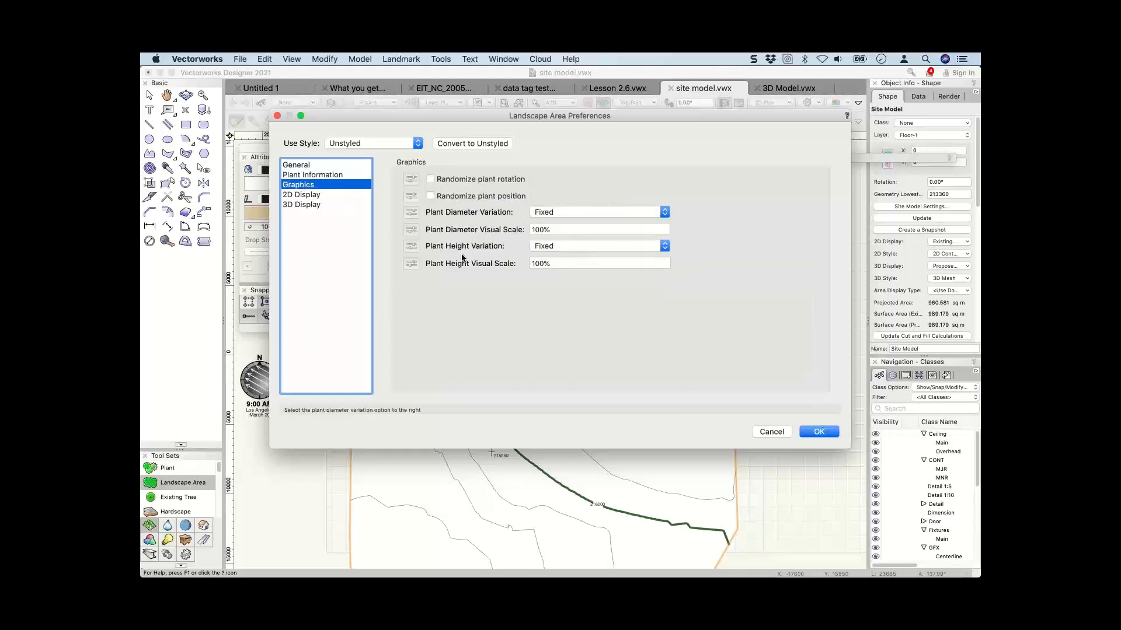
{"action": "left_click", "coordinate": [318, 196]}
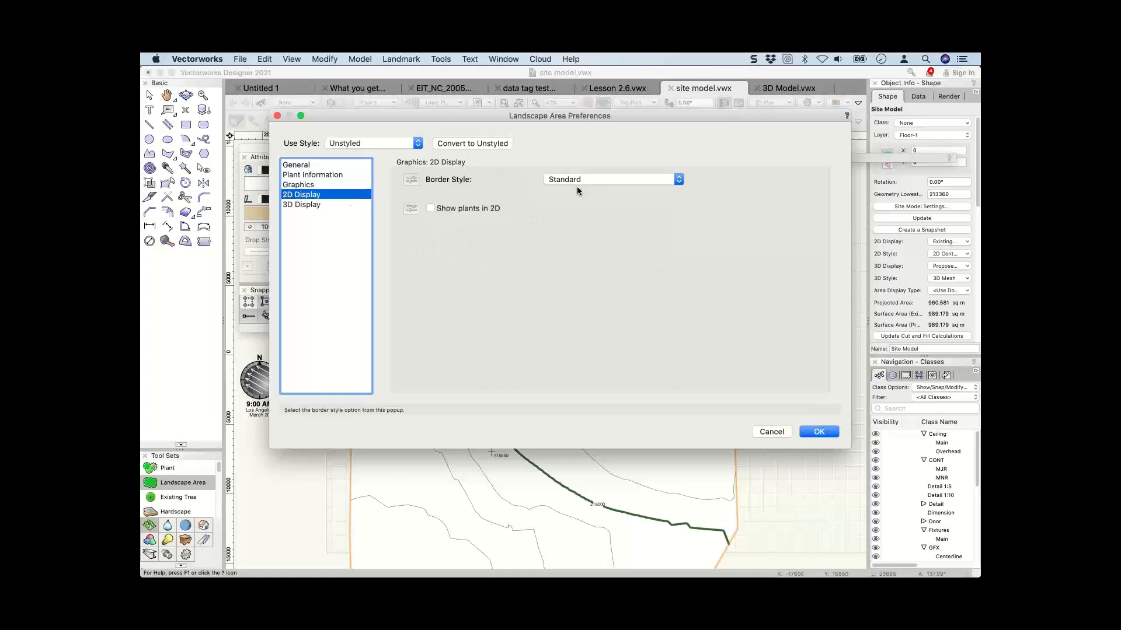
{"action": "left_click", "coordinate": [431, 209]}
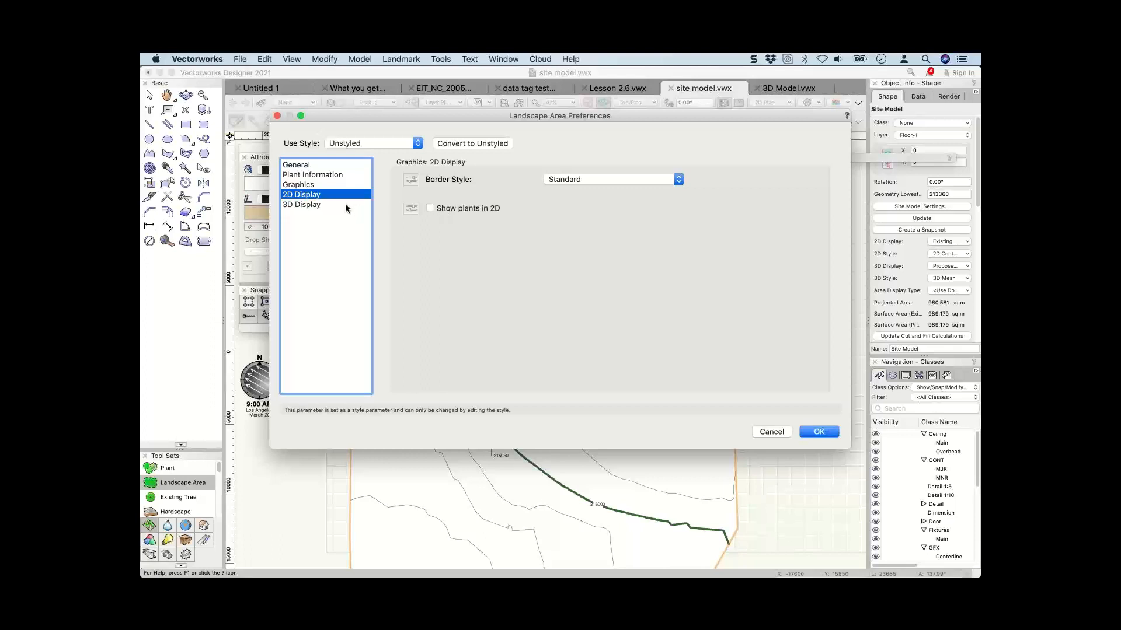
{"action": "left_click", "coordinate": [316, 204]}
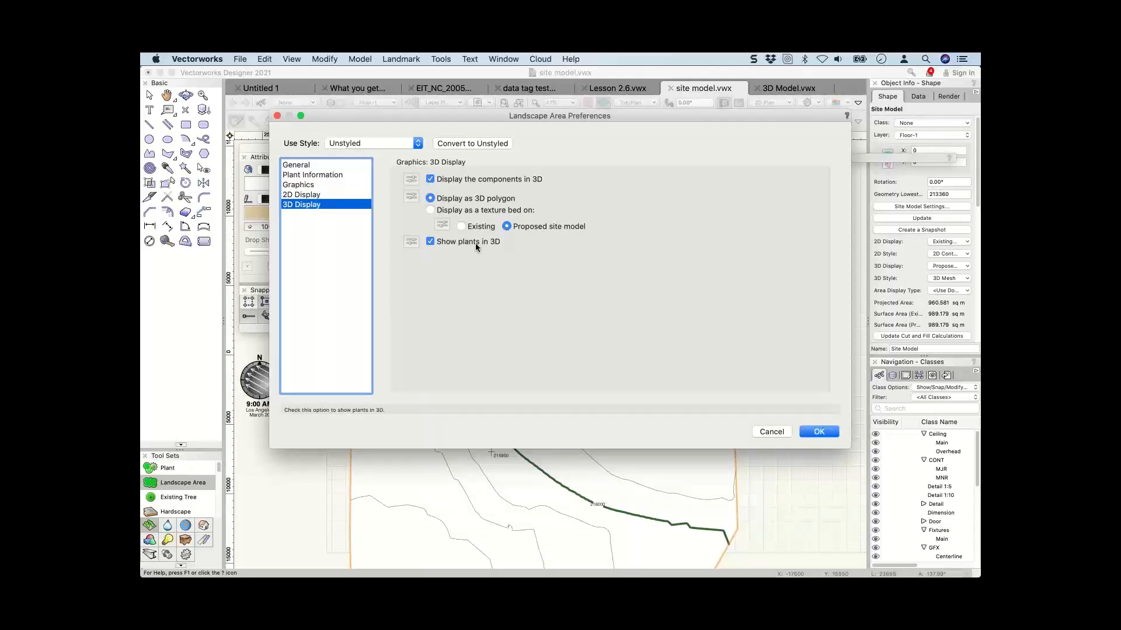
{"action": "left_click", "coordinate": [457, 211]}
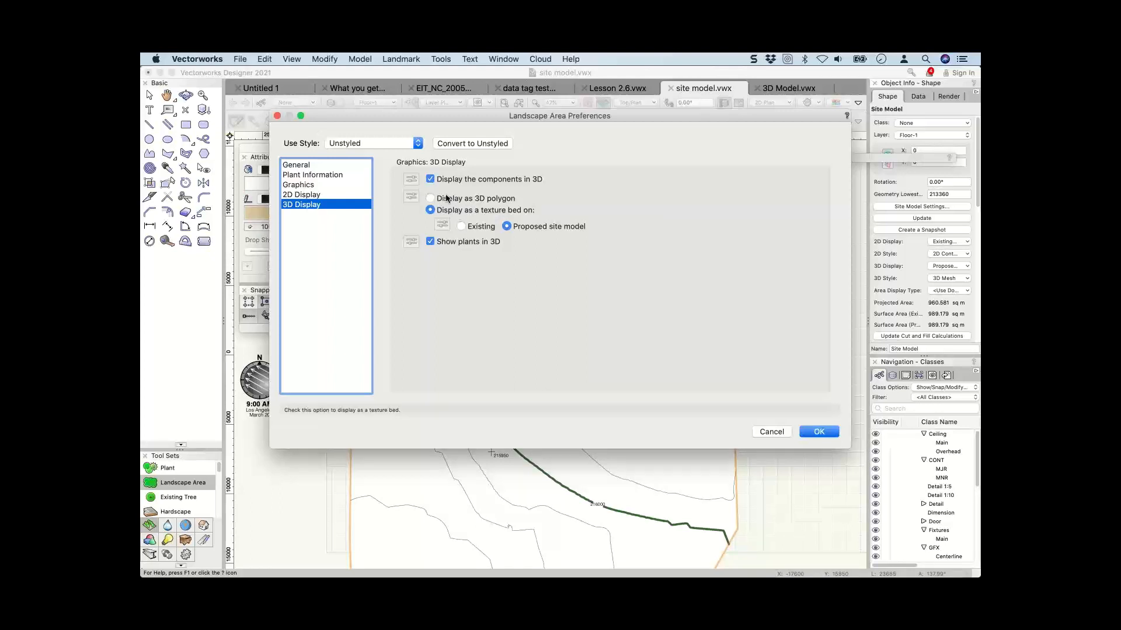
{"action": "left_click", "coordinate": [446, 199]}
Open the landscape area's components for editing and delete the Mulch component.
{"action": "left_click", "coordinate": [312, 166]}
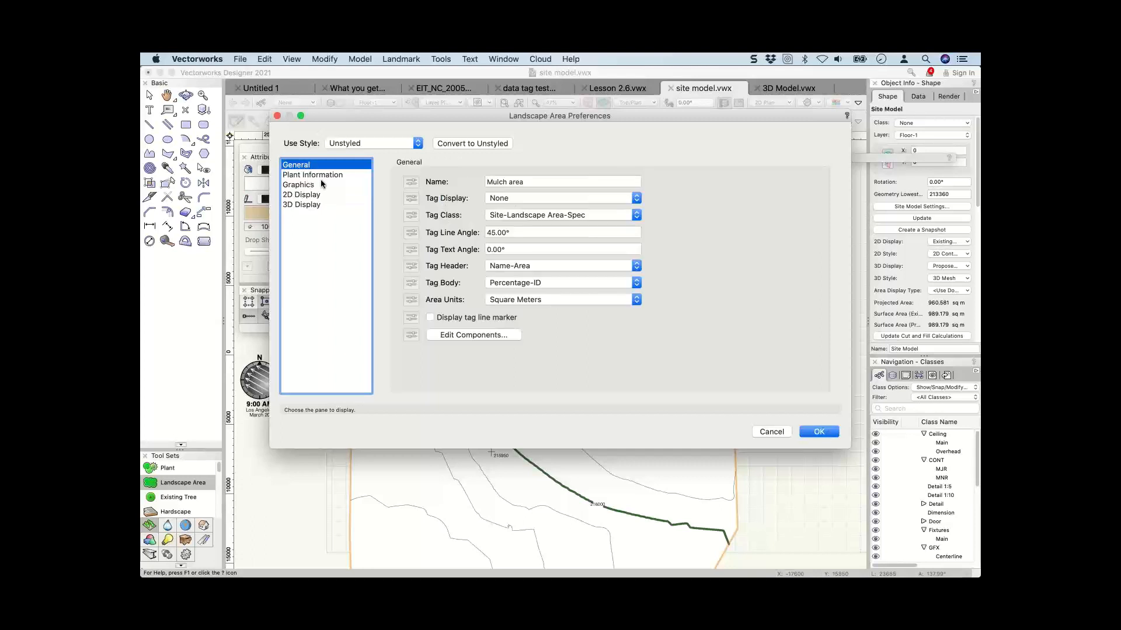
{"action": "left_click", "coordinate": [451, 335]}
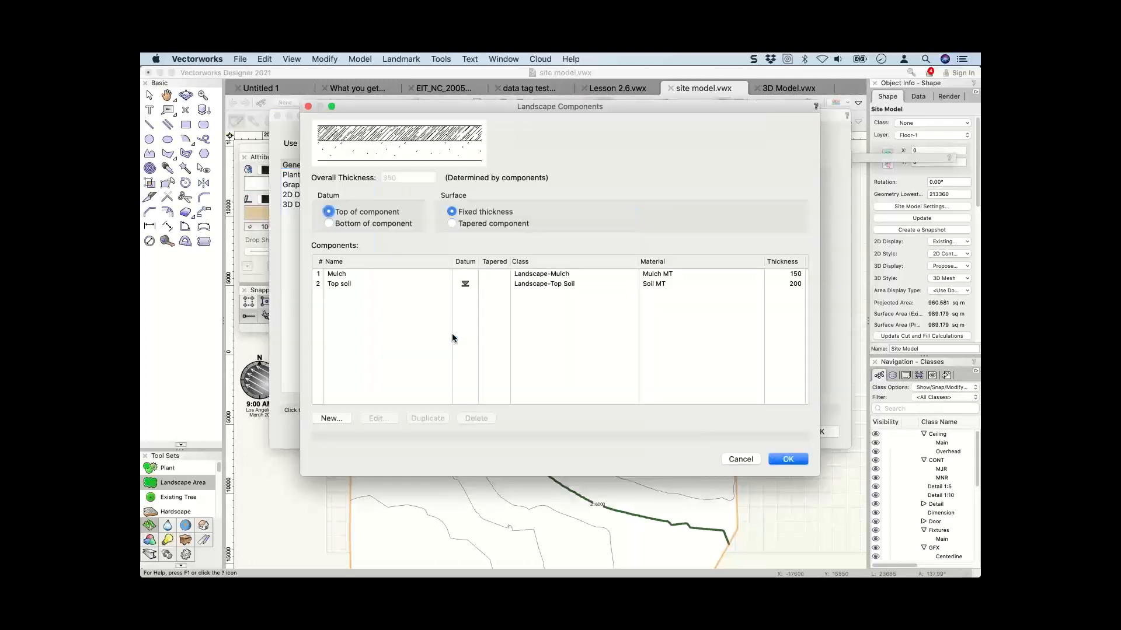
{"action": "left_click", "coordinate": [350, 274]}
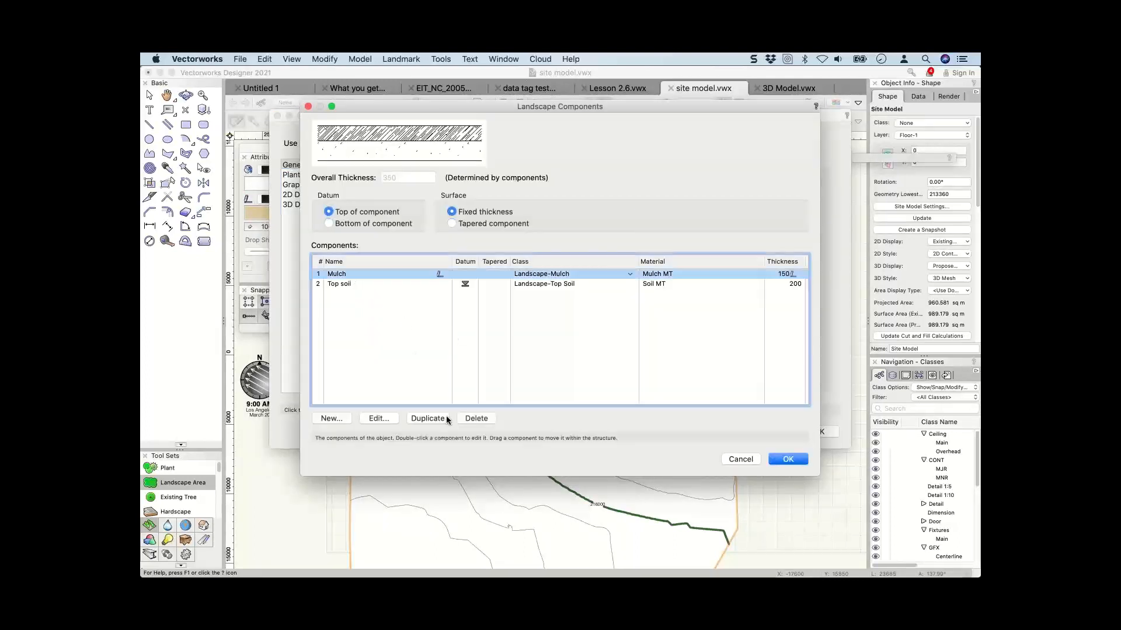
{"action": "left_click", "coordinate": [476, 418]}
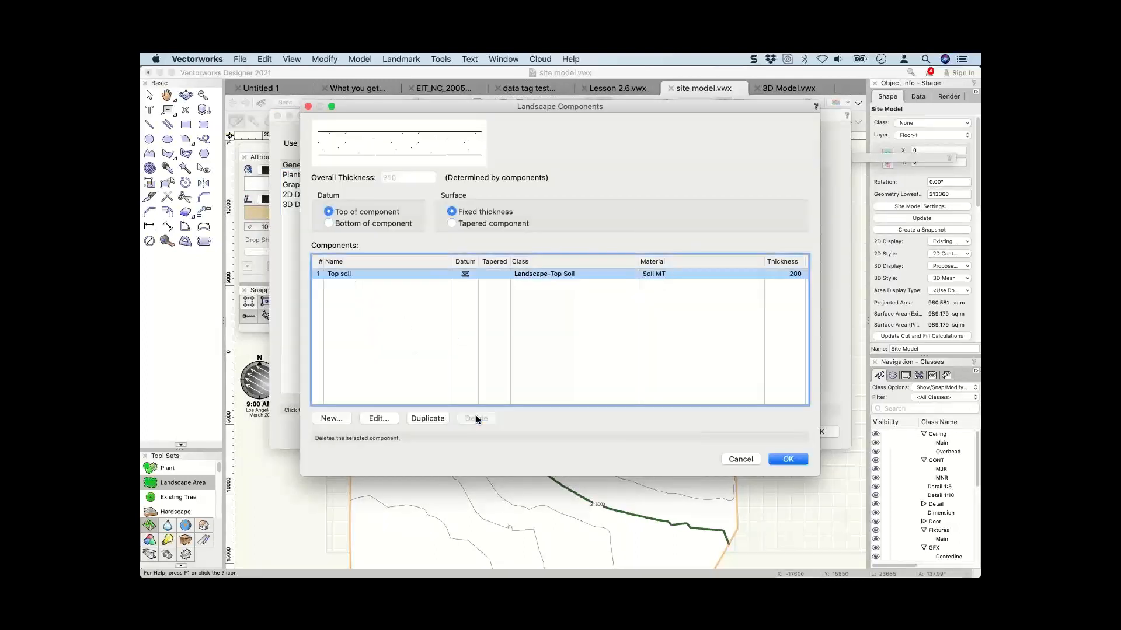
Rename the Top soil component as Mulch and assign it to the Landscape-Mulch class.
{"action": "double_click", "coordinate": [339, 274]}
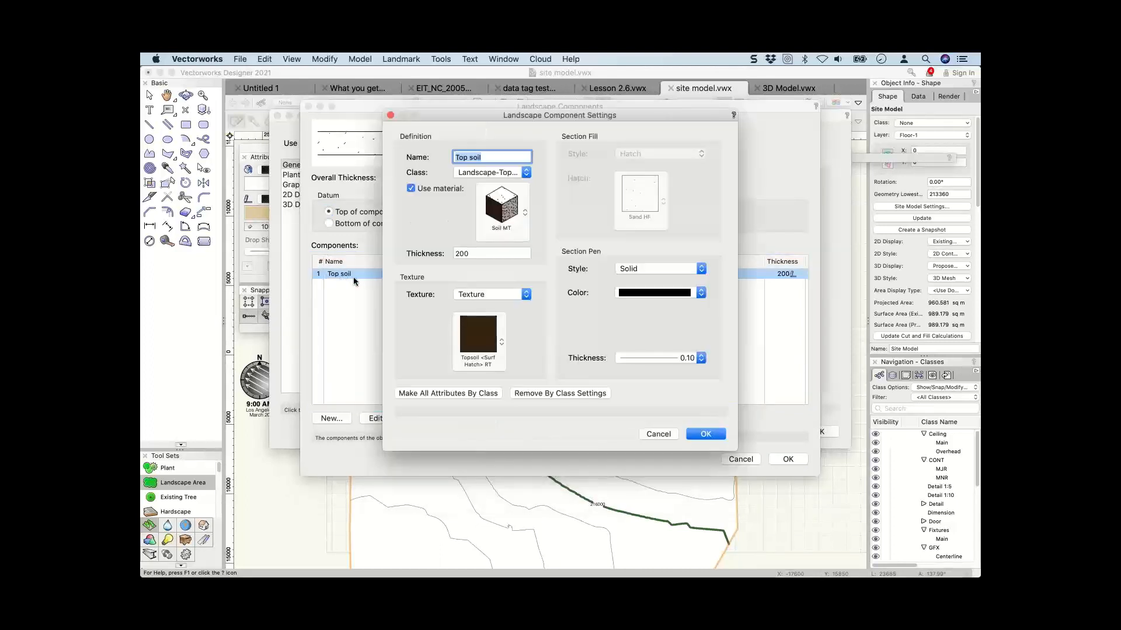
{"action": "key", "text": "Escape"}
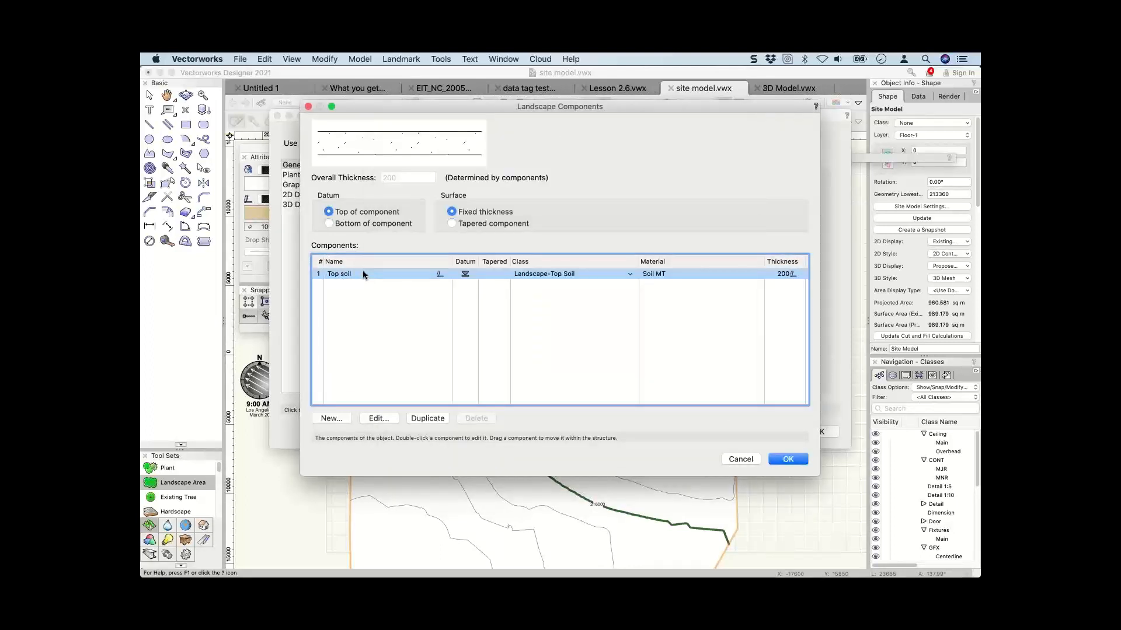
{"action": "double_click", "coordinate": [363, 273]}
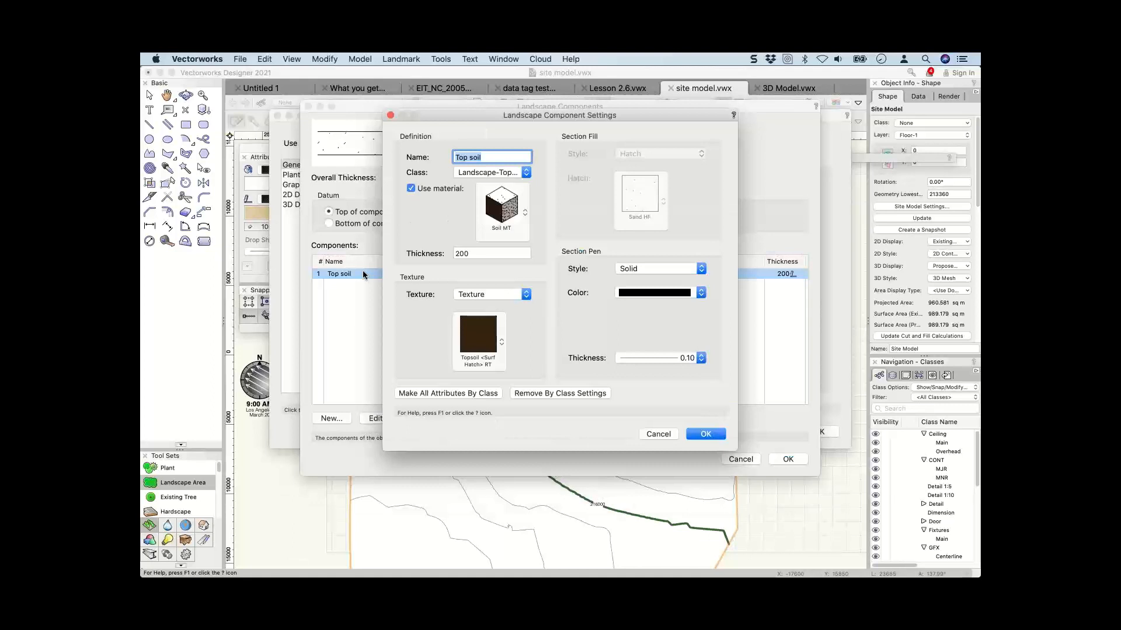
{"action": "type", "text": "Mulch"}
{"action": "key", "text": "Tab"}
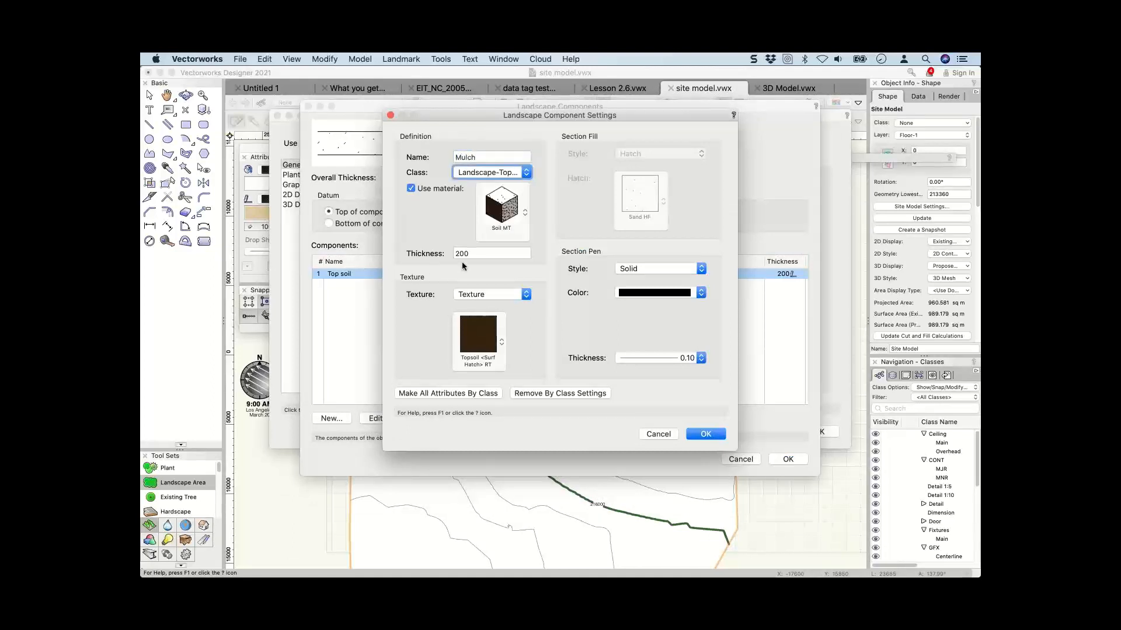
{"action": "left_click", "coordinate": [514, 173]}
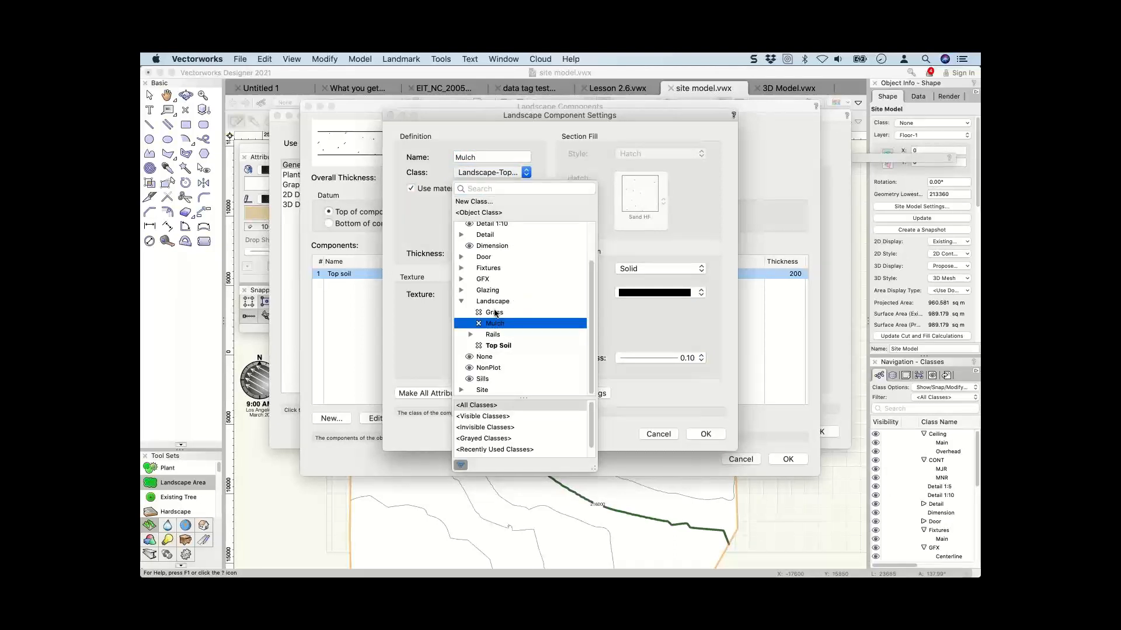
{"action": "left_click", "coordinate": [495, 324]}
Search the material libraries for "mul" and assign the Mulch MT material to the component.
{"action": "left_click", "coordinate": [444, 190]}
{"action": "left_click", "coordinate": [444, 189]}
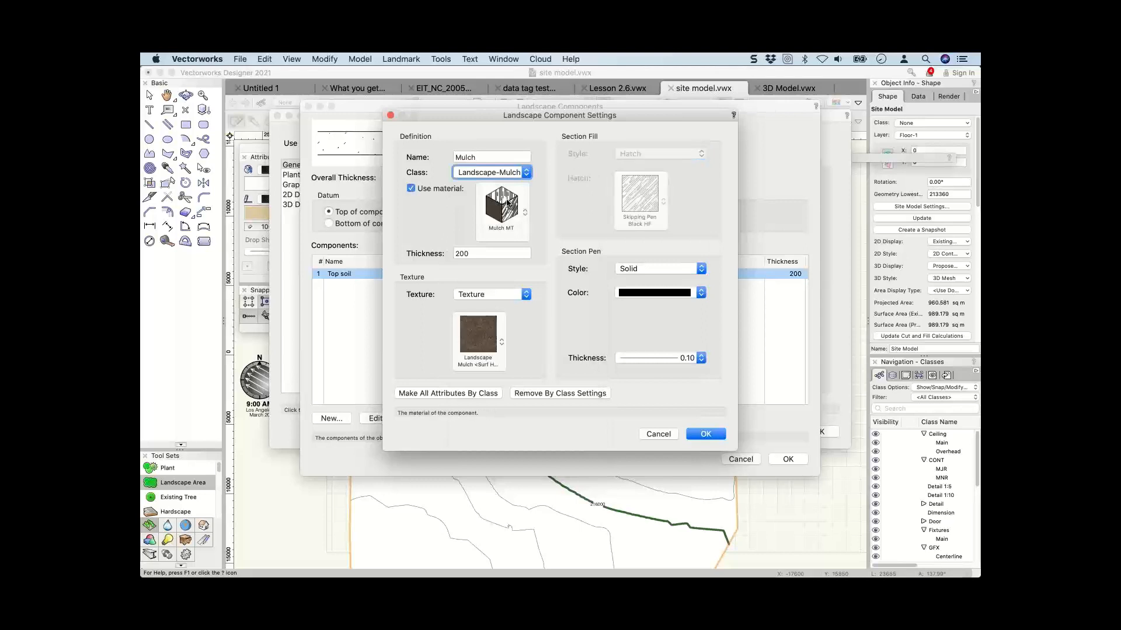
{"action": "left_click", "coordinate": [503, 205]}
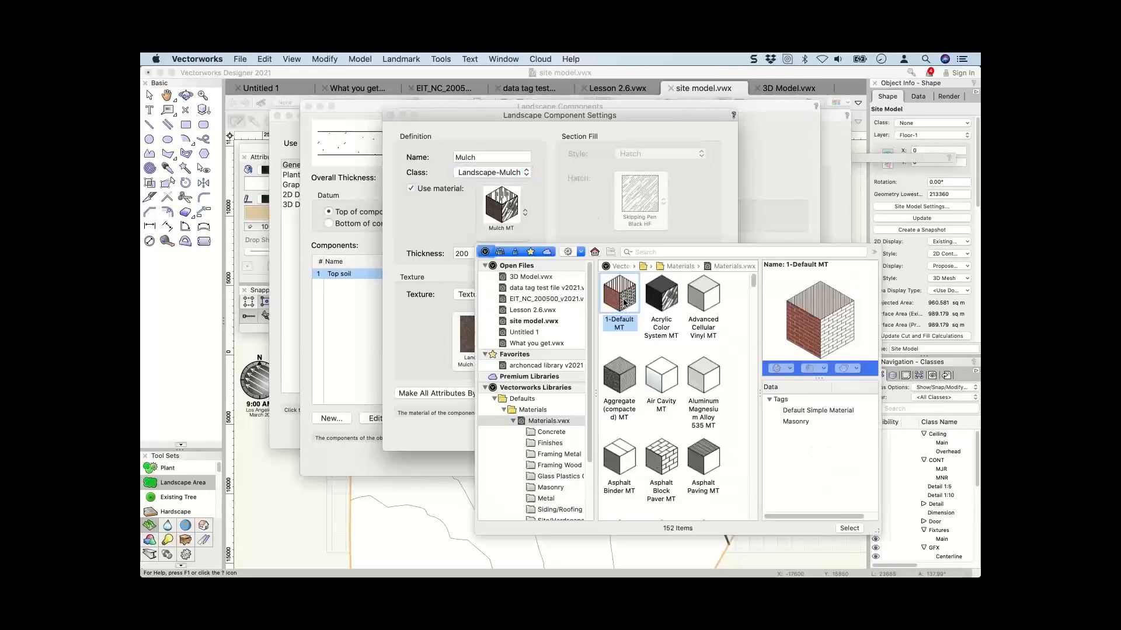
{"action": "left_click", "coordinate": [658, 251]}
{"action": "type", "text": "mul"}
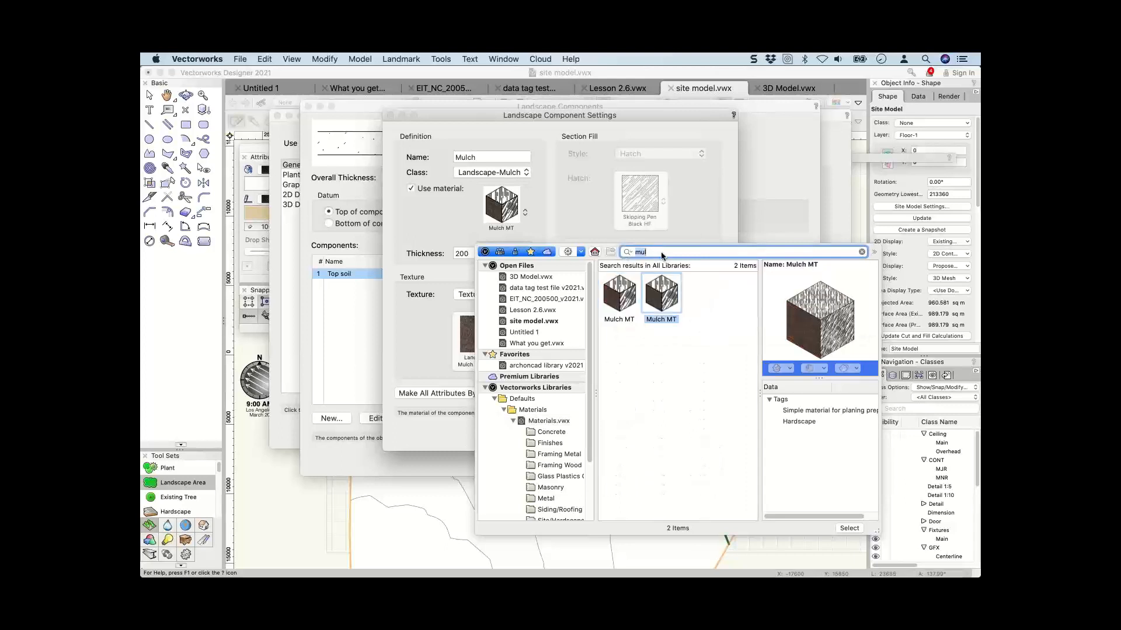
{"action": "left_click", "coordinate": [661, 291]}
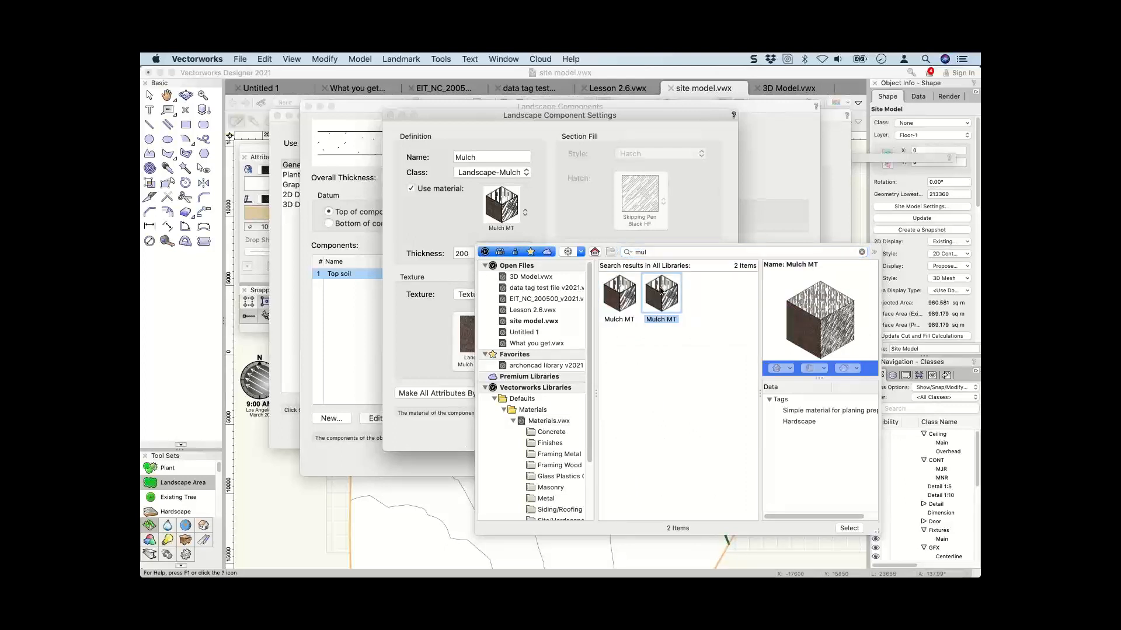
{"action": "double_click", "coordinate": [661, 291]}
Set the Mulch component's thickness to 150 and accept the component settings.
{"action": "key", "text": "Tab"}
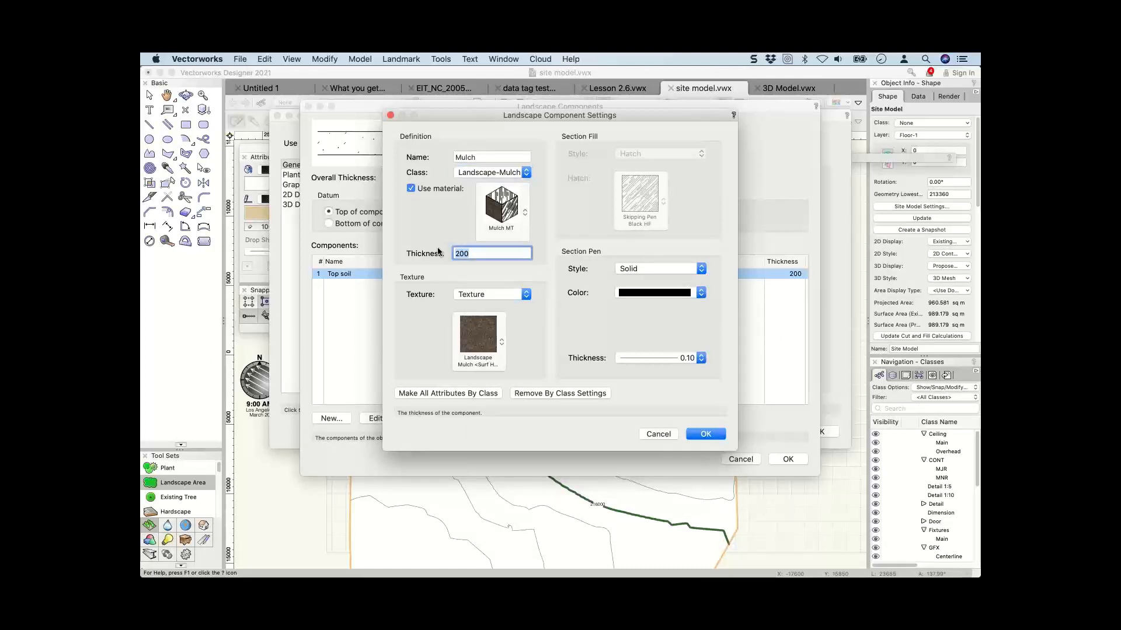
{"action": "type", "text": "150"}
{"action": "key", "text": "Tab"}
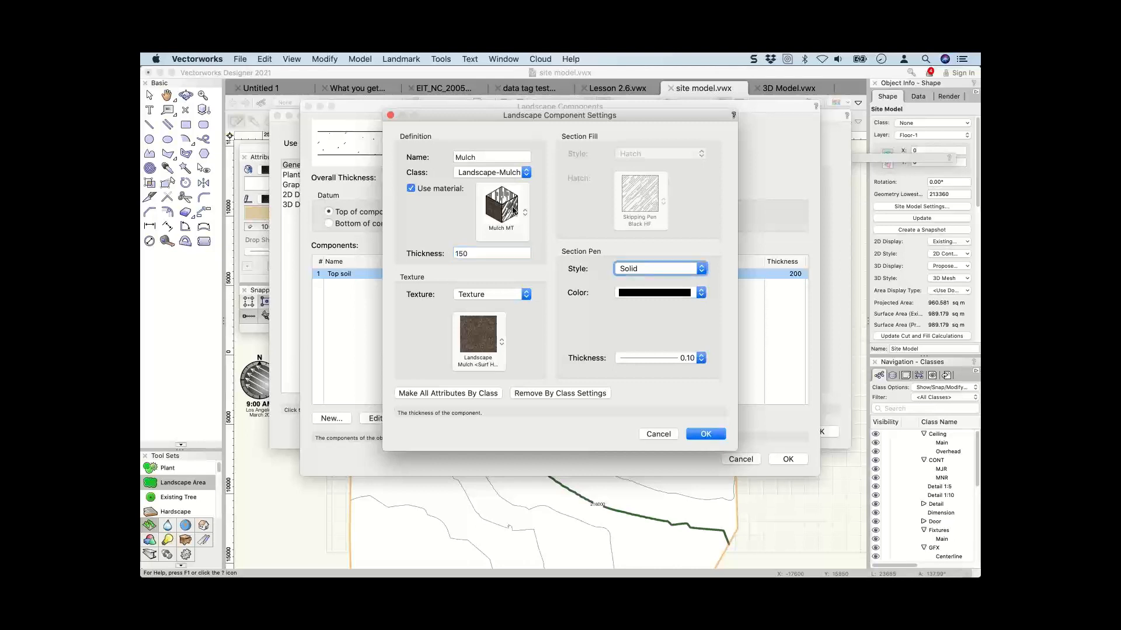
{"action": "left_click", "coordinate": [705, 435]}
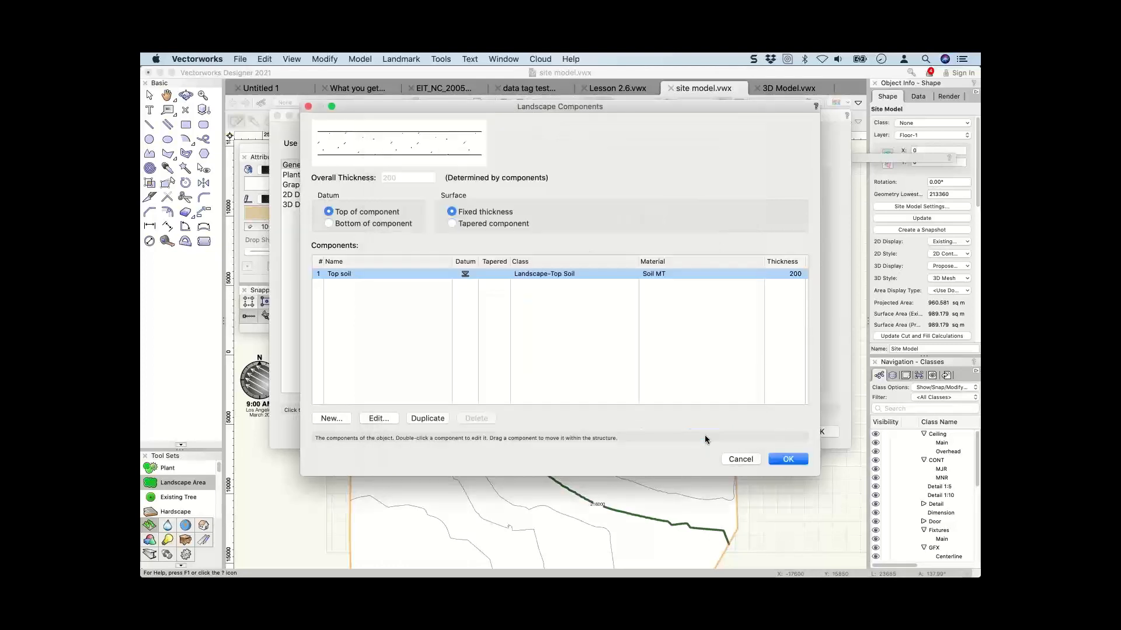
Set the datum to the bottom of the Mulch component.
{"action": "left_click", "coordinate": [465, 275]}
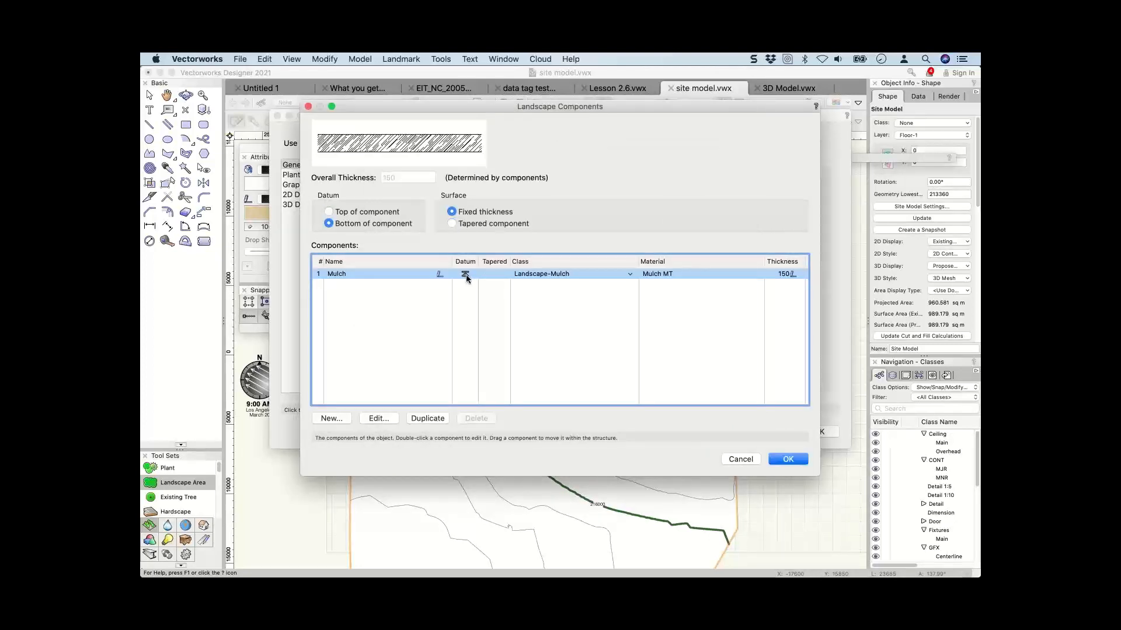
{"action": "left_click", "coordinate": [466, 274]}
{"action": "mouse_move", "coordinate": [466, 276]}
{"action": "left_click", "coordinate": [465, 275]}
Add a landscape component named top soil that uses a material and assign it to the Landscape-Top Soil class.
{"action": "left_click", "coordinate": [332, 418]}
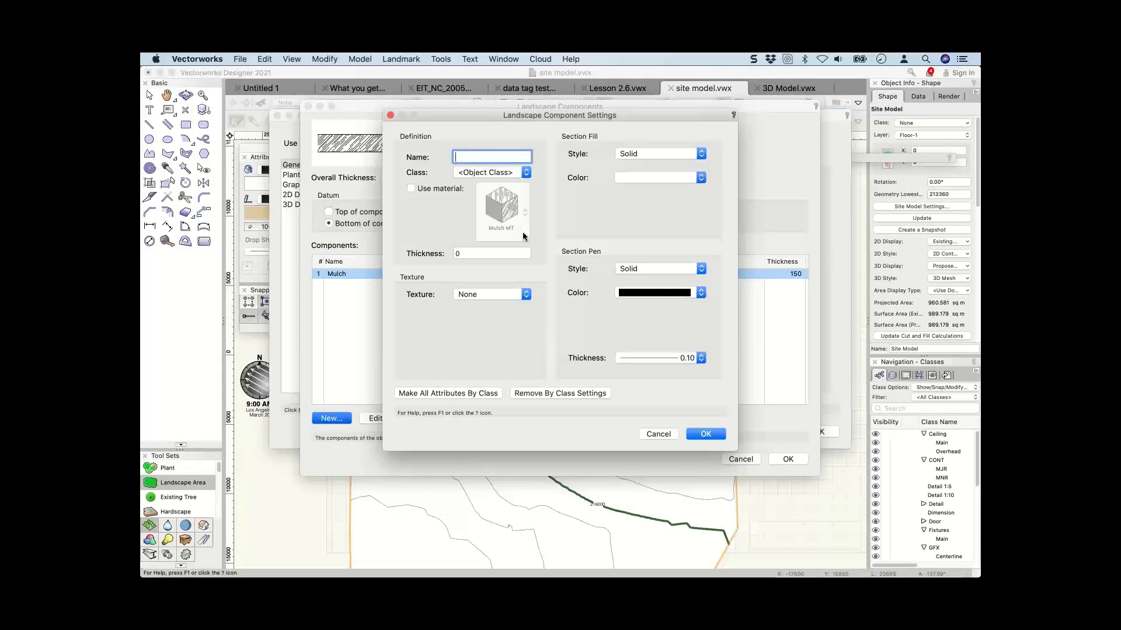
{"action": "type", "text": "top soil"}
{"action": "key", "text": "Tab"}
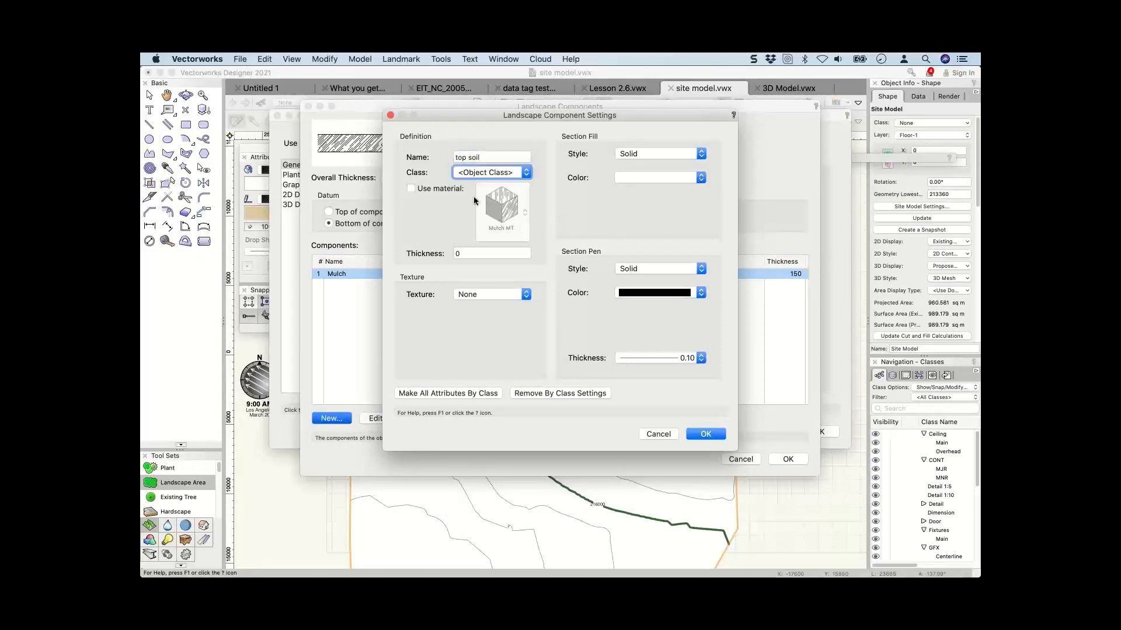
{"action": "left_click", "coordinate": [447, 187]}
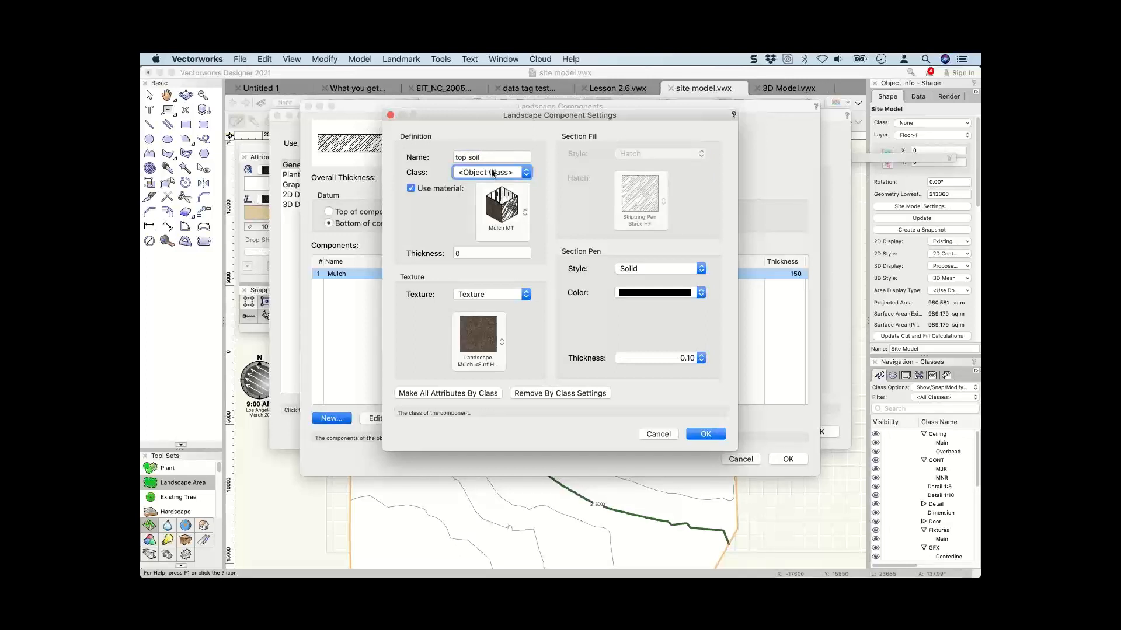
{"action": "left_click", "coordinate": [492, 172]}
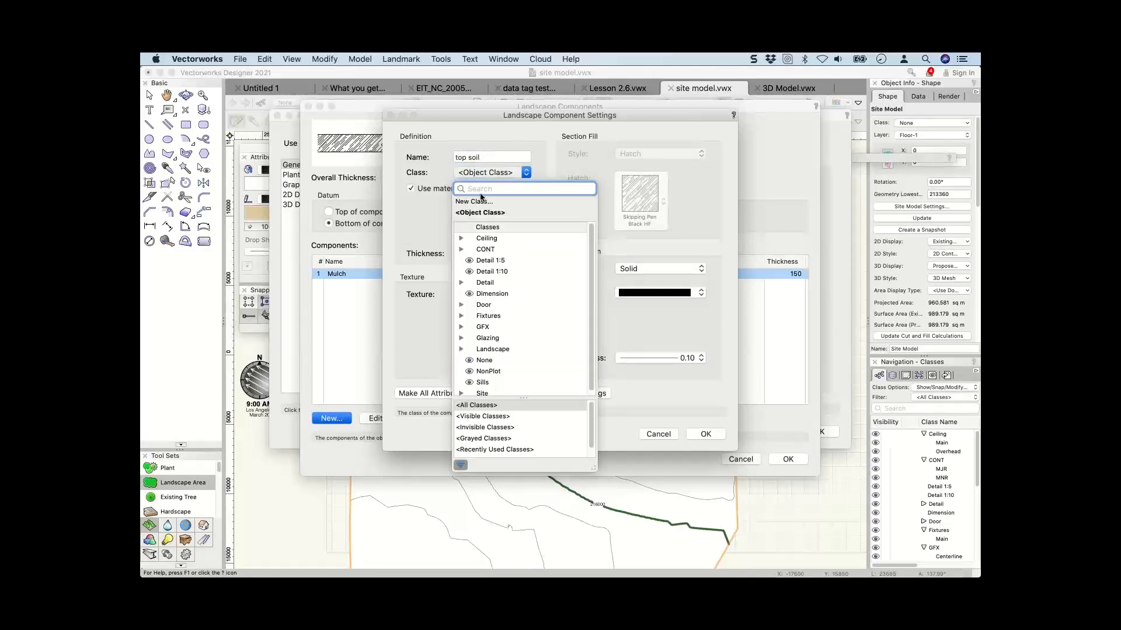
{"action": "left_click", "coordinate": [461, 349]}
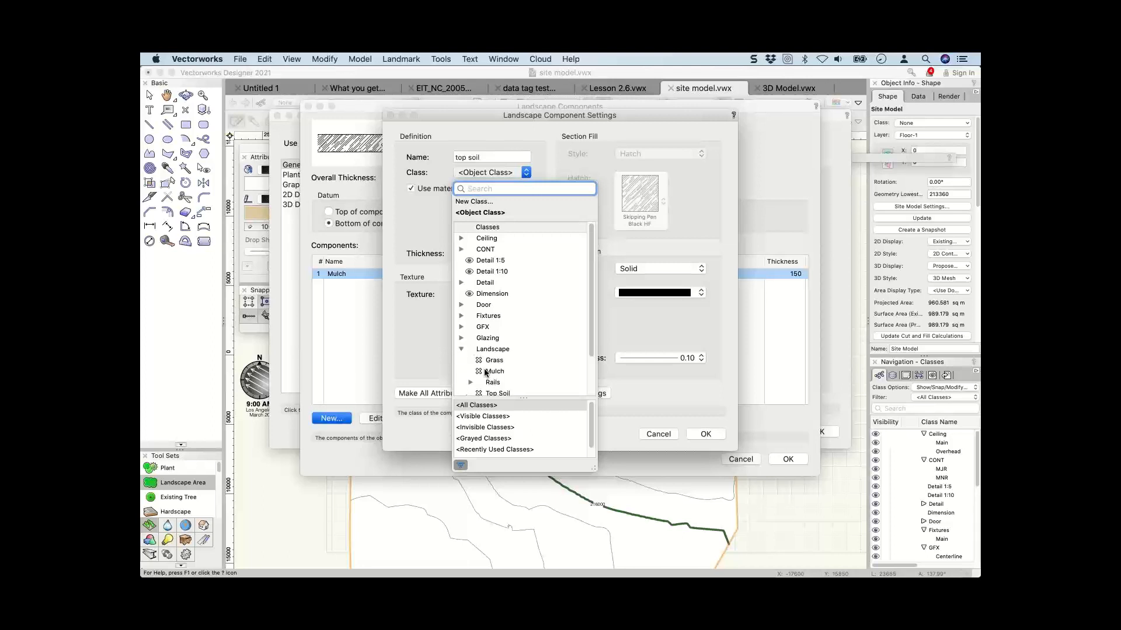
{"action": "scroll", "coordinate": [496, 354], "scroll_direction": "down", "scroll_amount": 3}
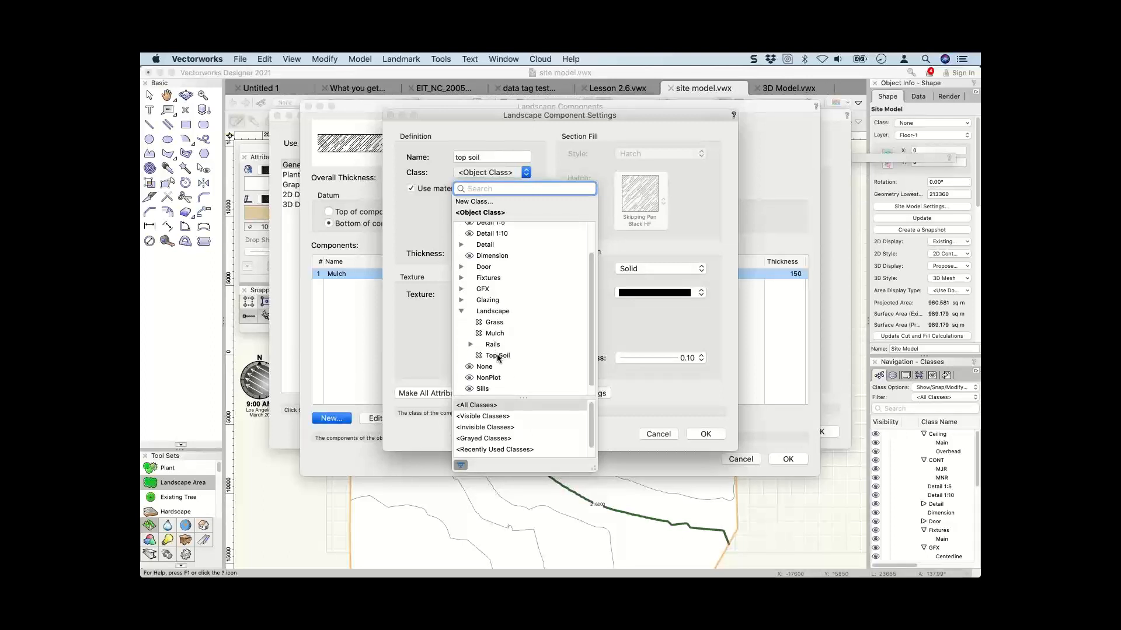
{"action": "left_click", "coordinate": [498, 355]}
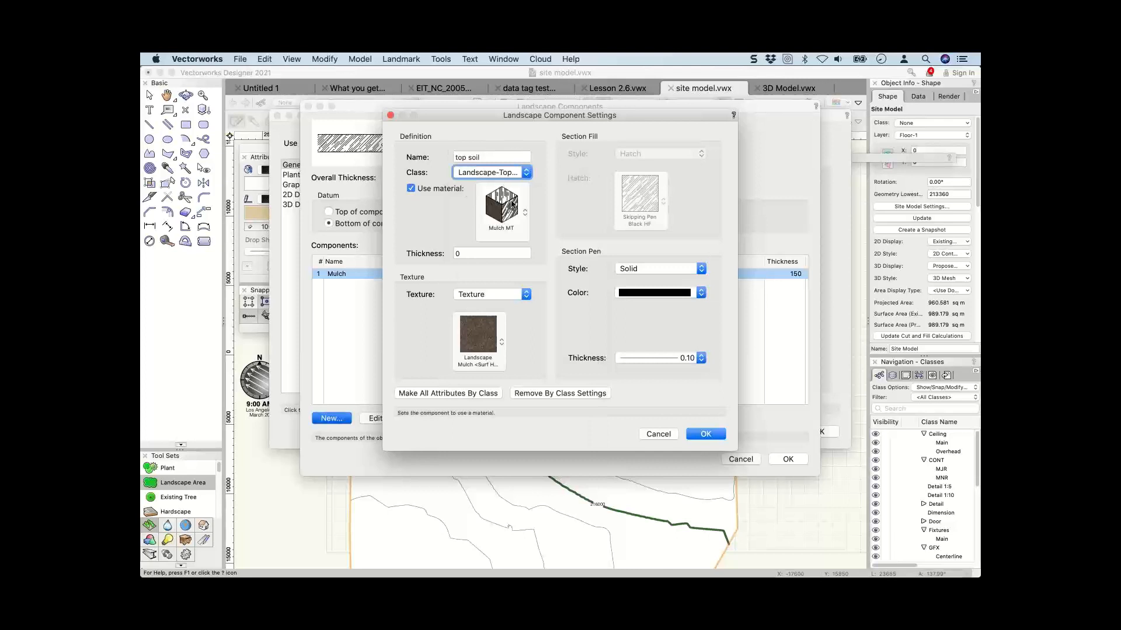
Search the material libraries for "soil" and assign the Soil MT material to the top soil component.
{"action": "left_click", "coordinate": [501, 203]}
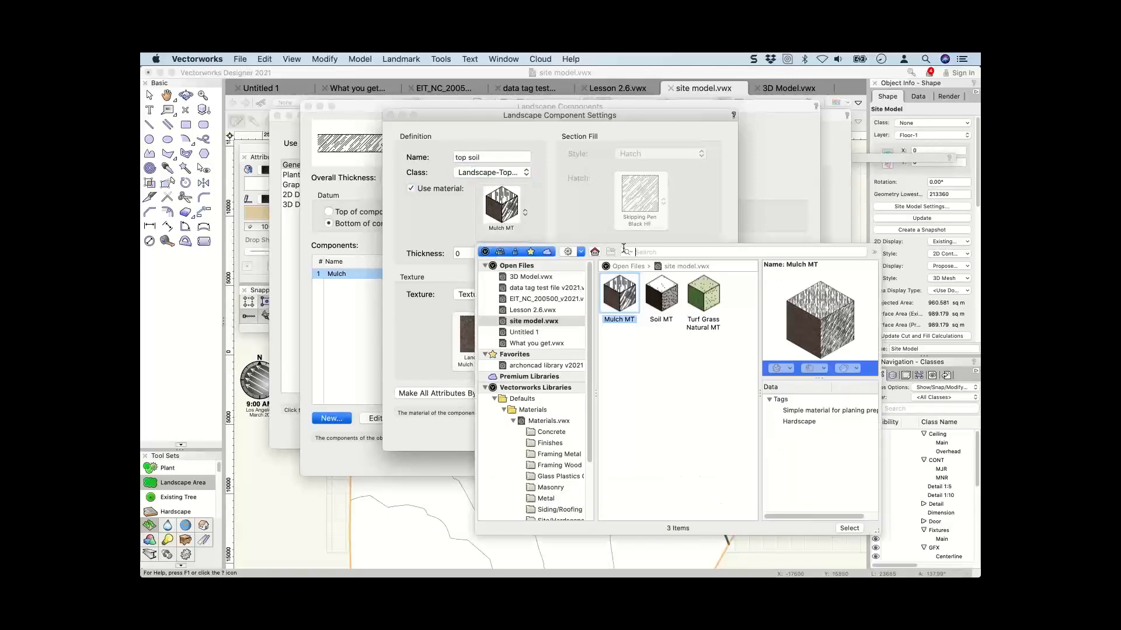
{"action": "left_click", "coordinate": [623, 249]}
{"action": "type", "text": "soil"}
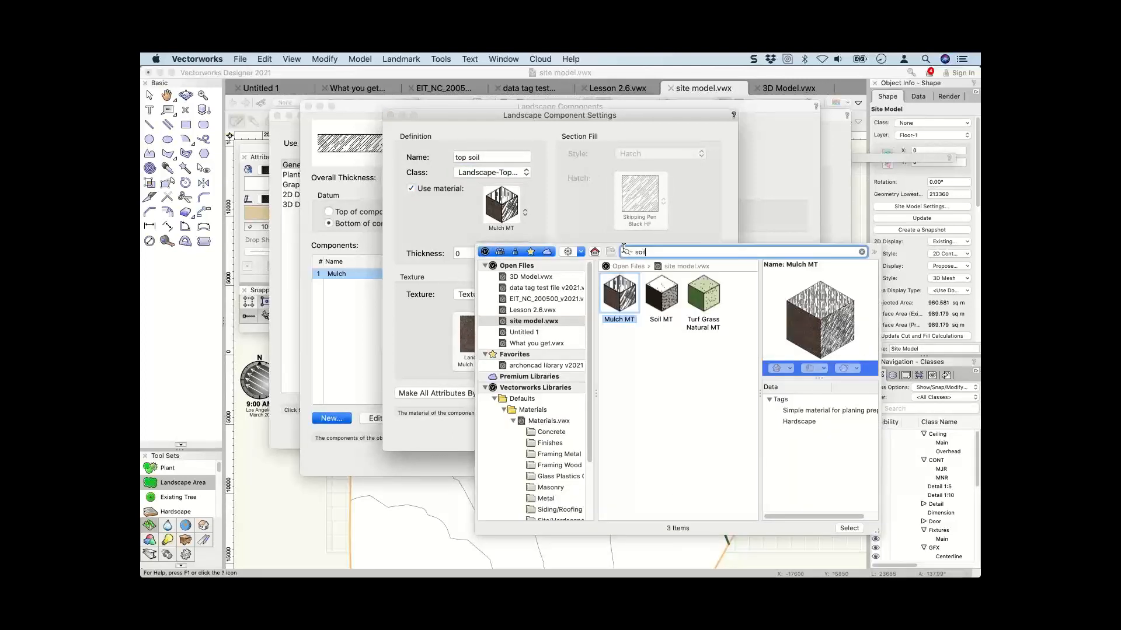
{"action": "key", "text": "Return"}
{"action": "left_click", "coordinate": [621, 378]}
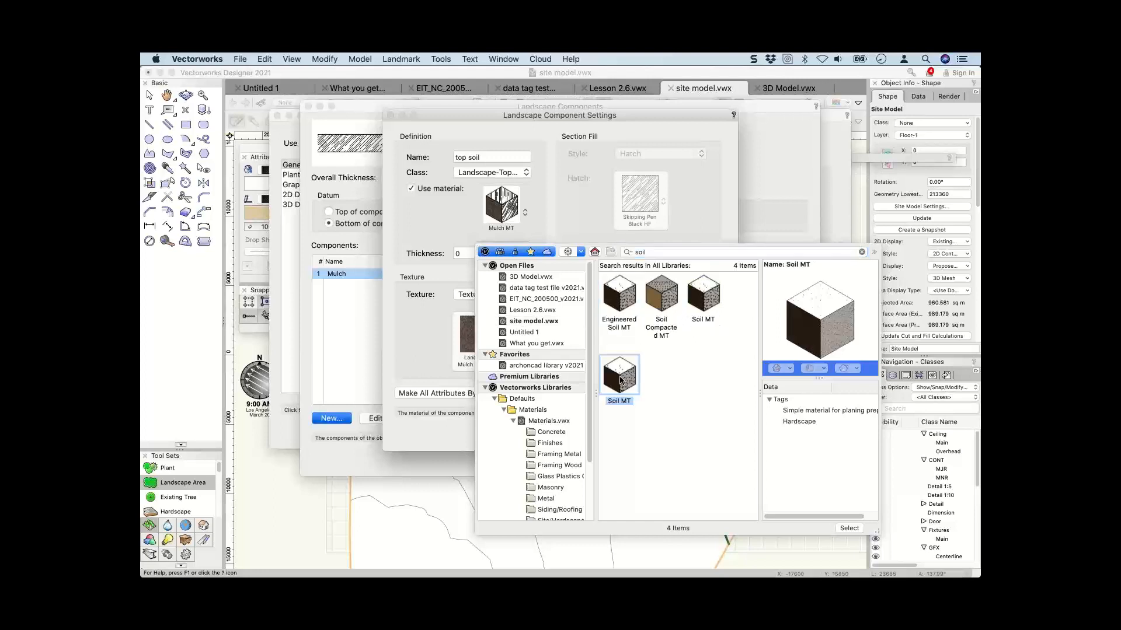
{"action": "double_click", "coordinate": [620, 379]}
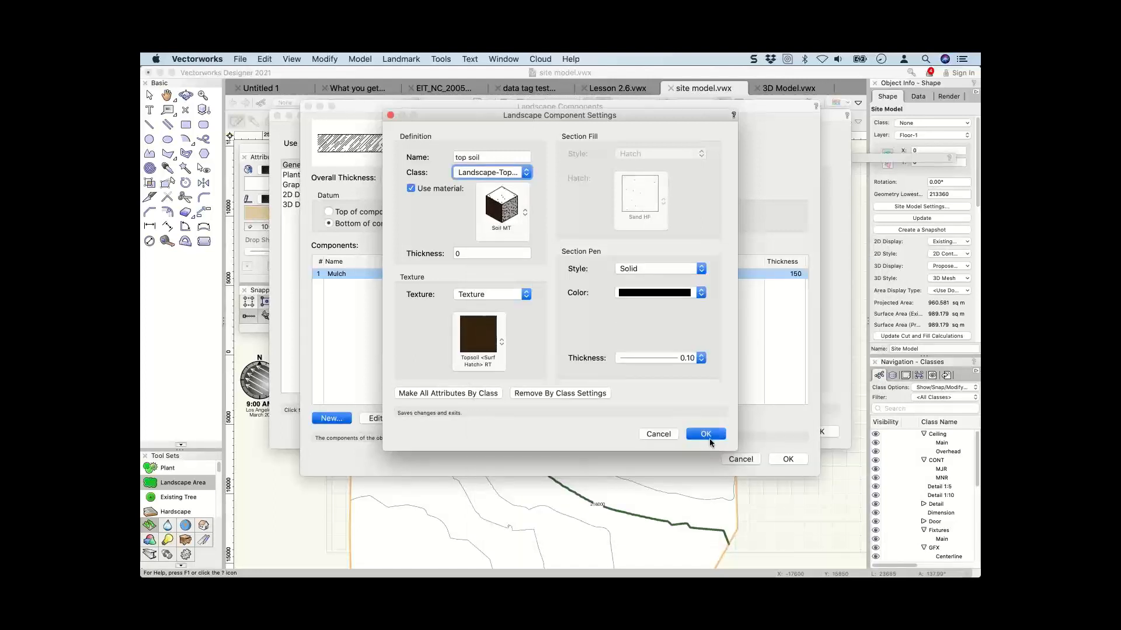
Set the top soil component's thickness to 250 and accept the component settings.
{"action": "key", "text": "Tab"}
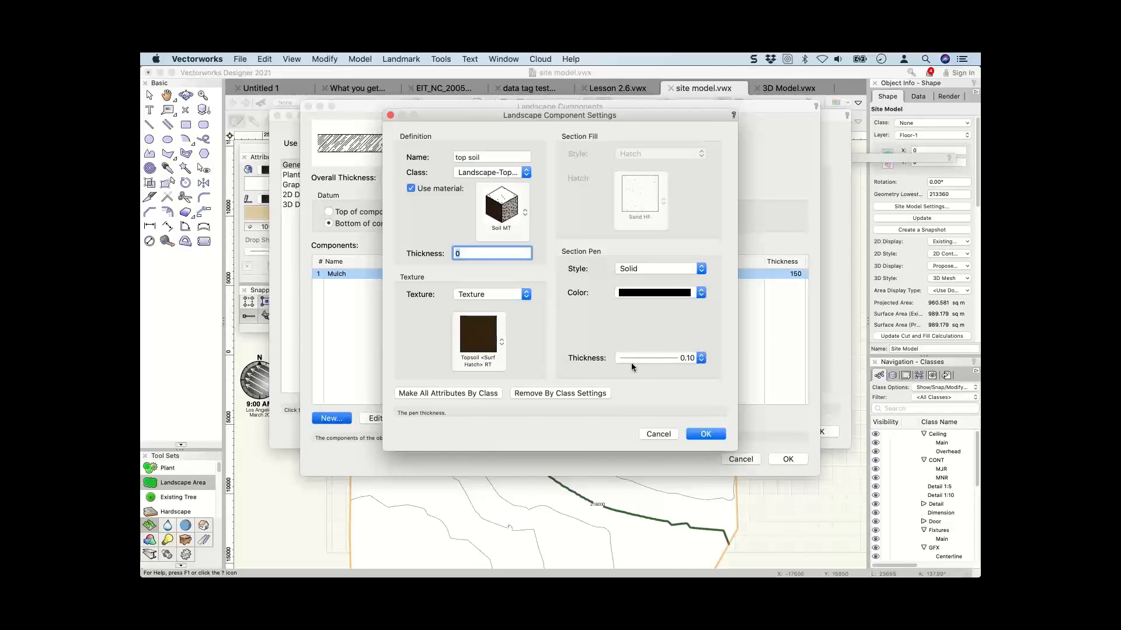
{"action": "type", "text": "250"}
{"action": "key", "text": "Tab"}
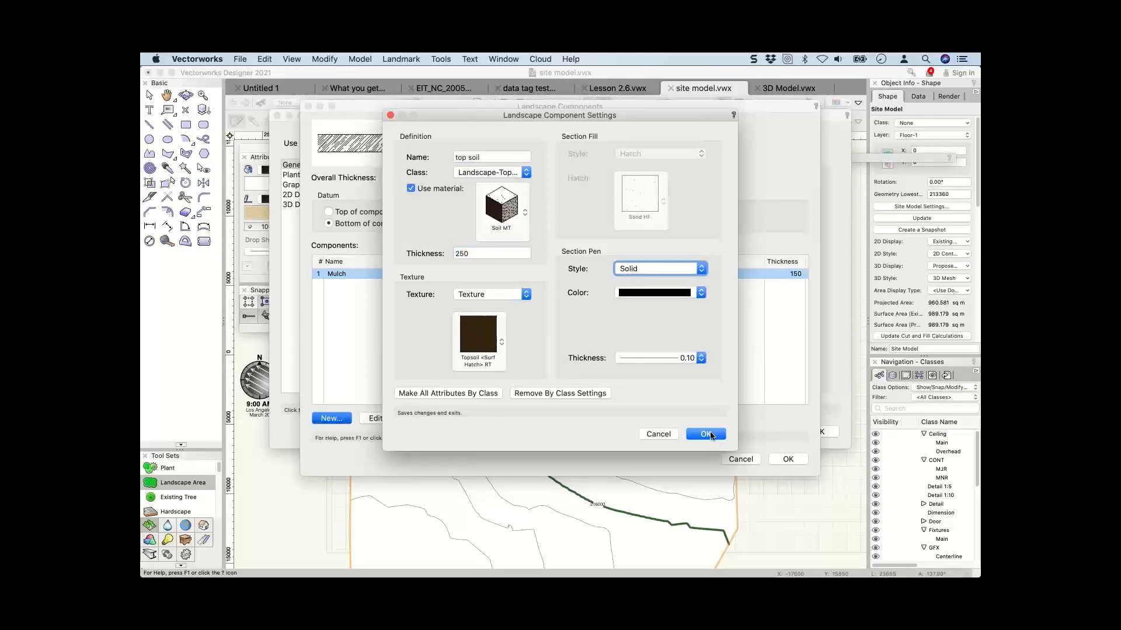
{"action": "left_click", "coordinate": [707, 434]}
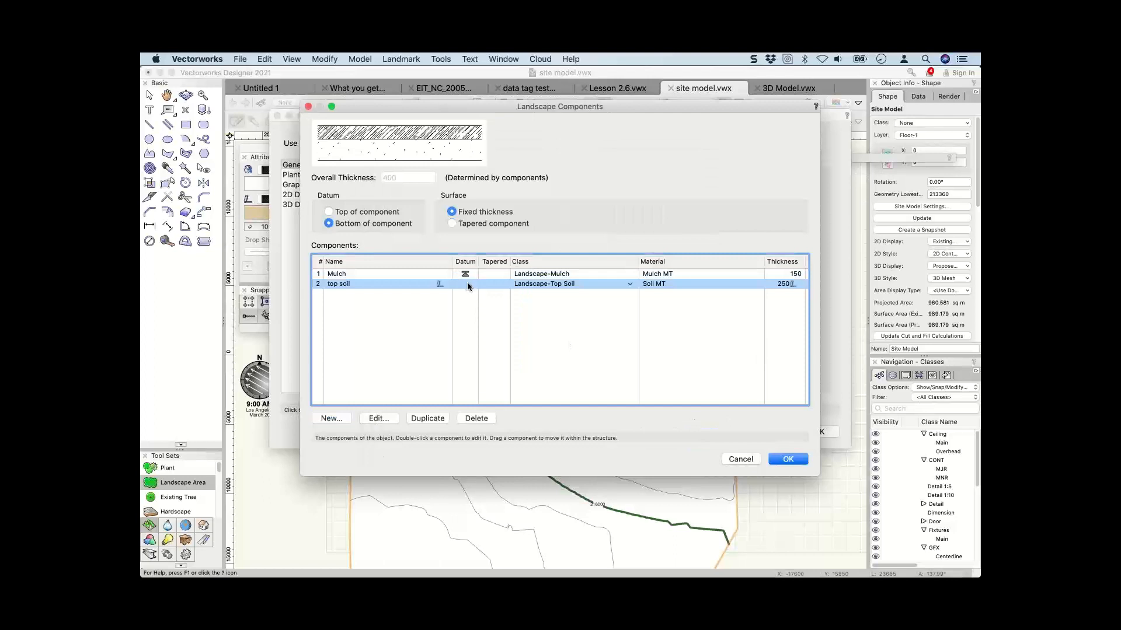
Accept the two-layer component setup and the landscape area settings.
{"action": "left_click", "coordinate": [466, 284]}
{"action": "left_click", "coordinate": [465, 285]}
{"action": "left_click", "coordinate": [790, 459]}
{"action": "left_click", "coordinate": [816, 433]}
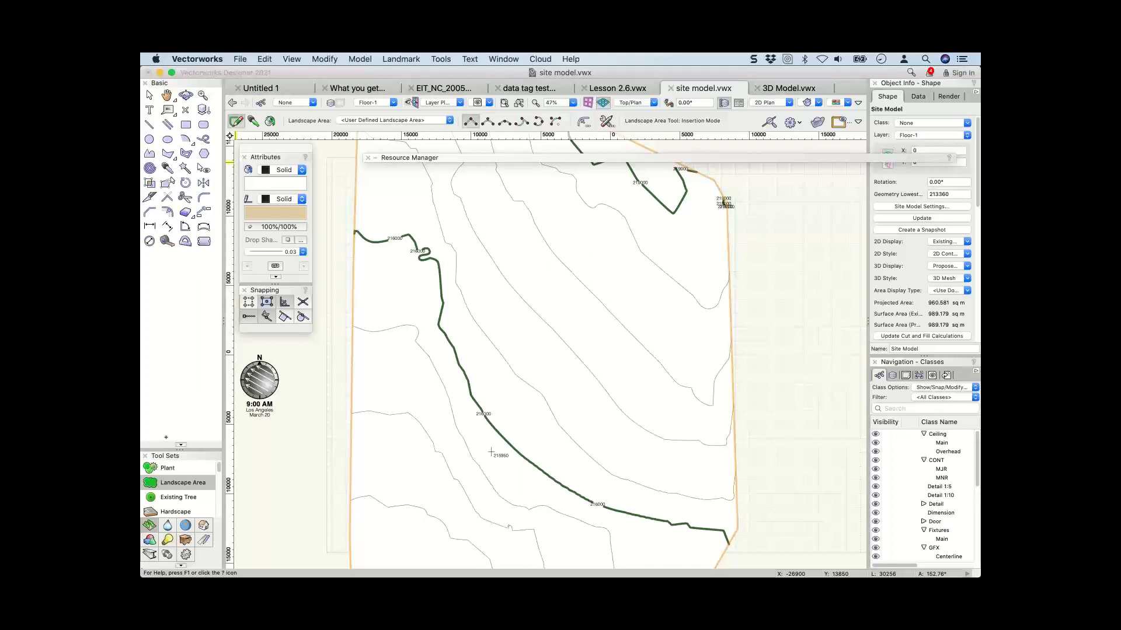
Draw a nearly square landscape area about 5650 wide on the site model, between the two dark green contours.
{"action": "left_click", "coordinate": [513, 261]}
{"action": "left_click", "coordinate": [513, 335]}
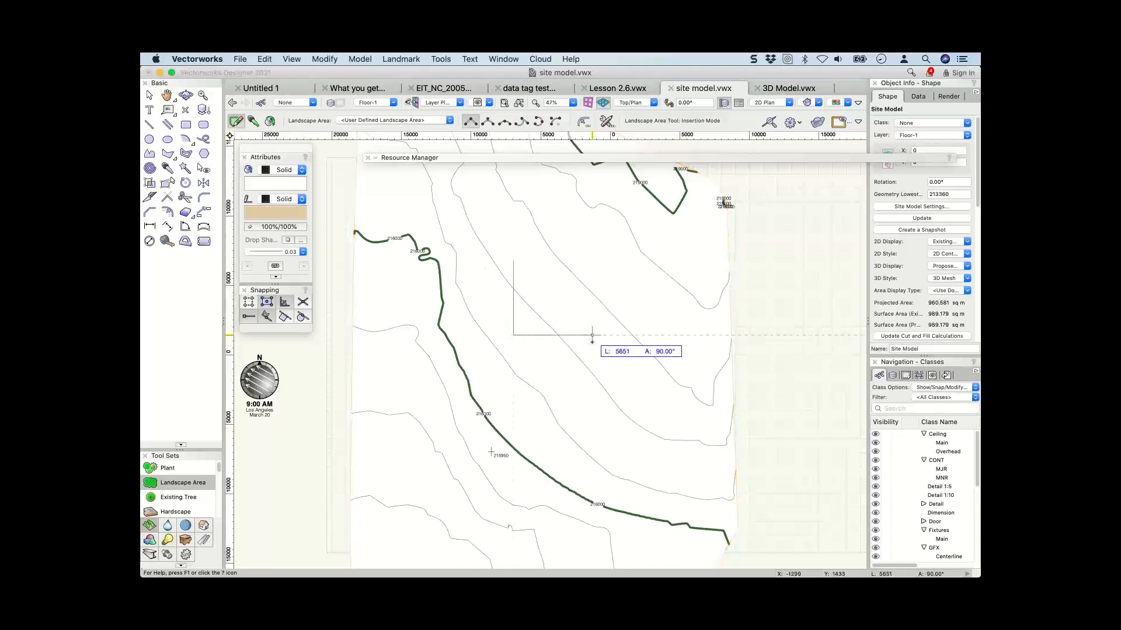
{"action": "left_click", "coordinate": [592, 335]}
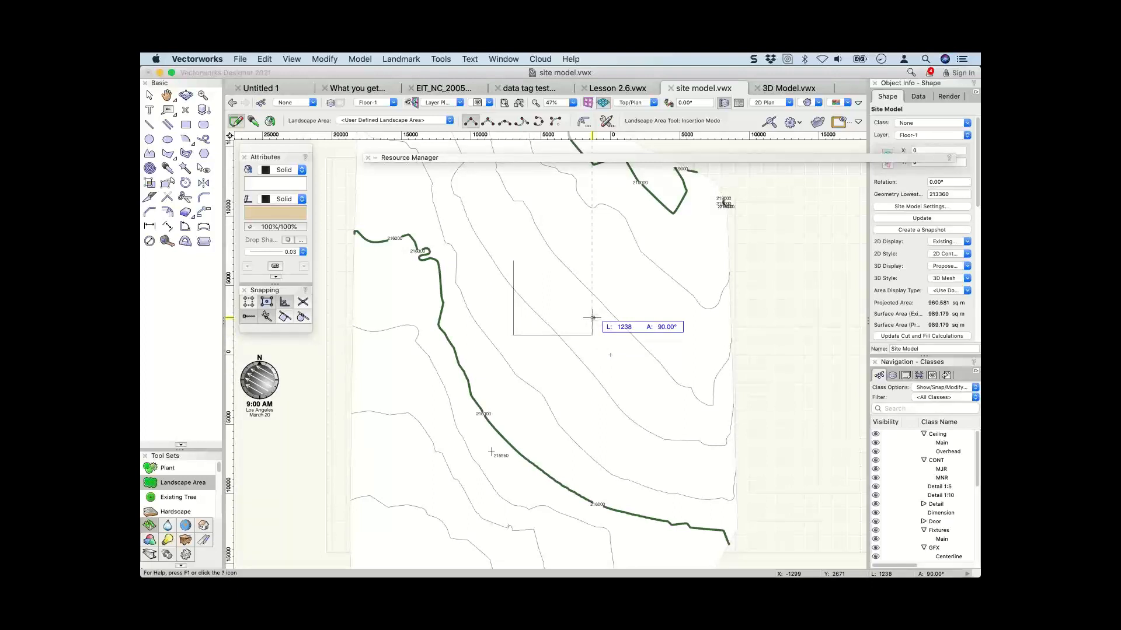
{"action": "double_click", "coordinate": [593, 318]}
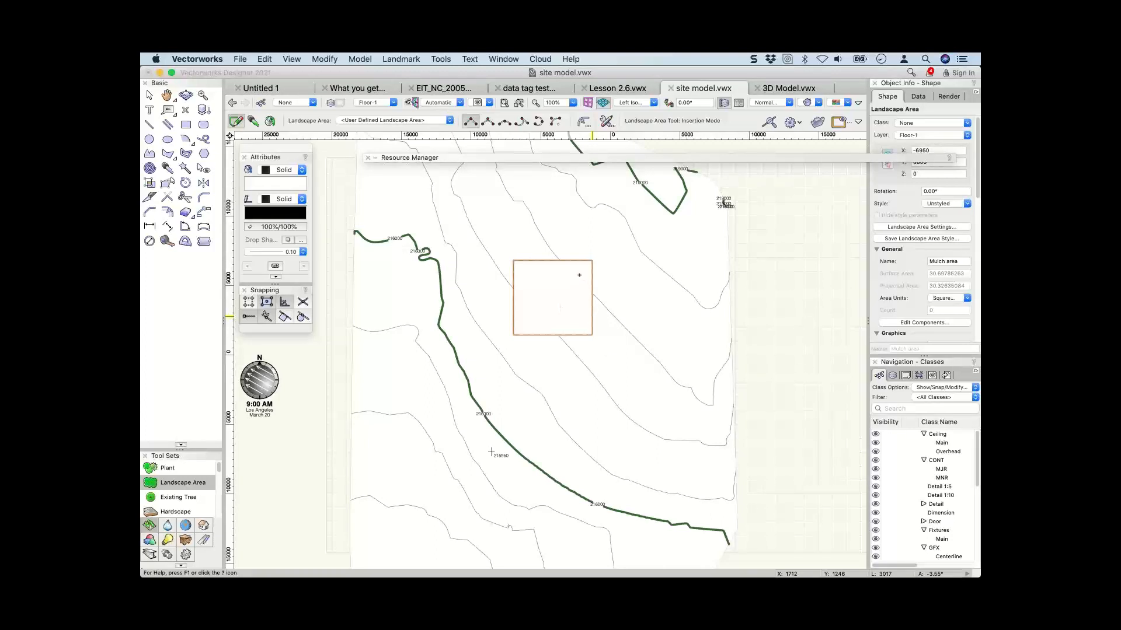
Select the site model in a 3D view and update it to take in the new landscape area.
{"action": "key", "text": "super+6"}
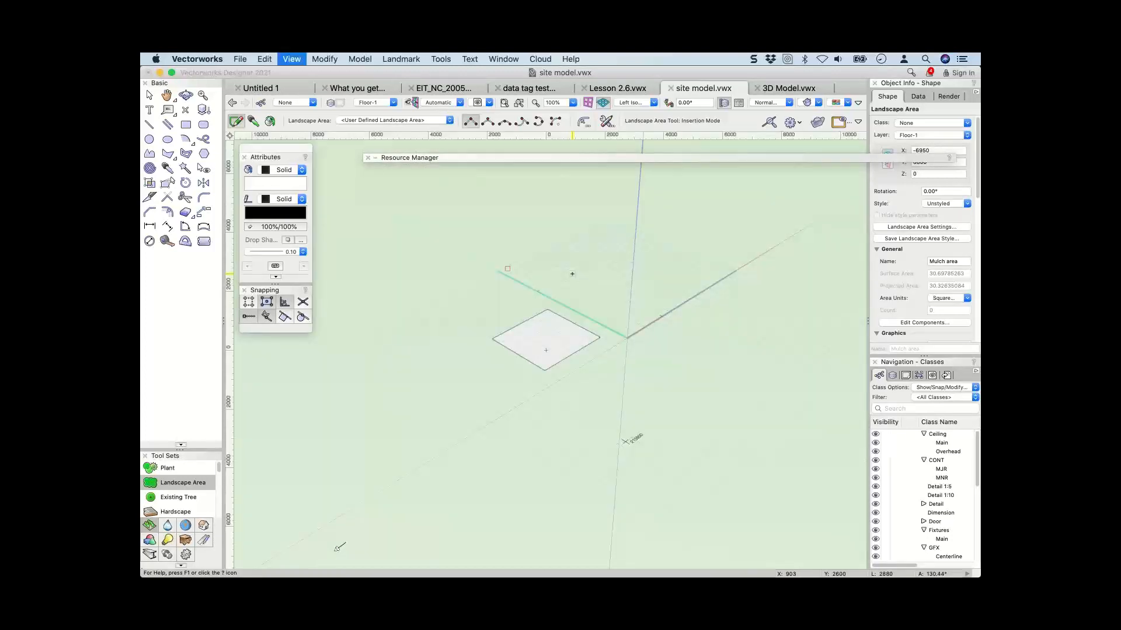
{"action": "key", "text": "x"}
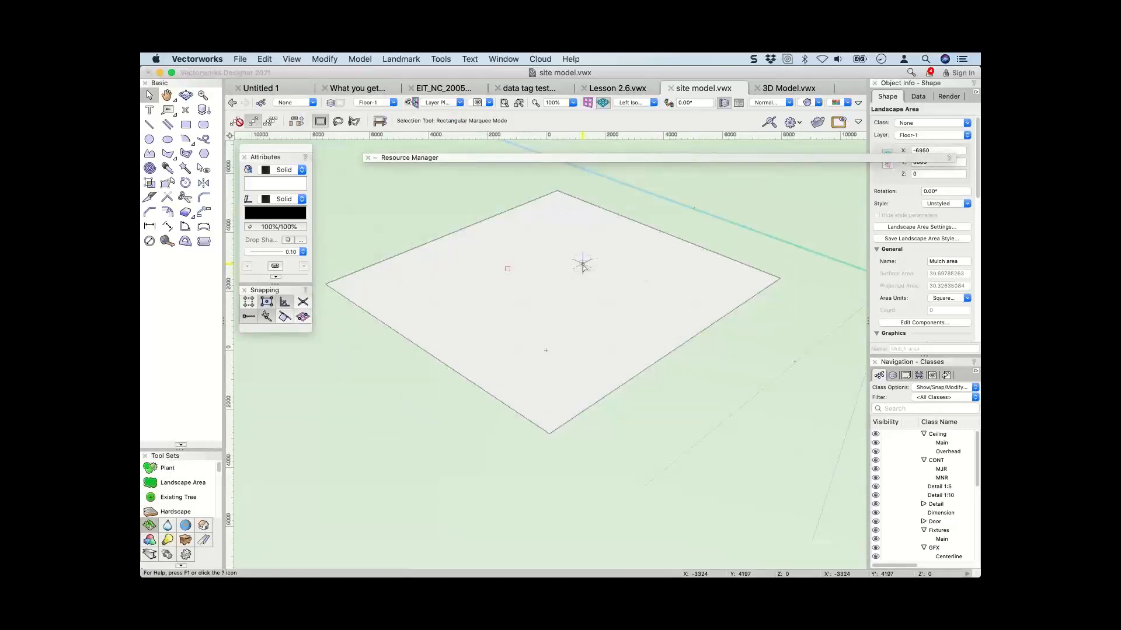
{"action": "scroll", "coordinate": [582, 266], "scroll_direction": "down", "scroll_amount": 5}
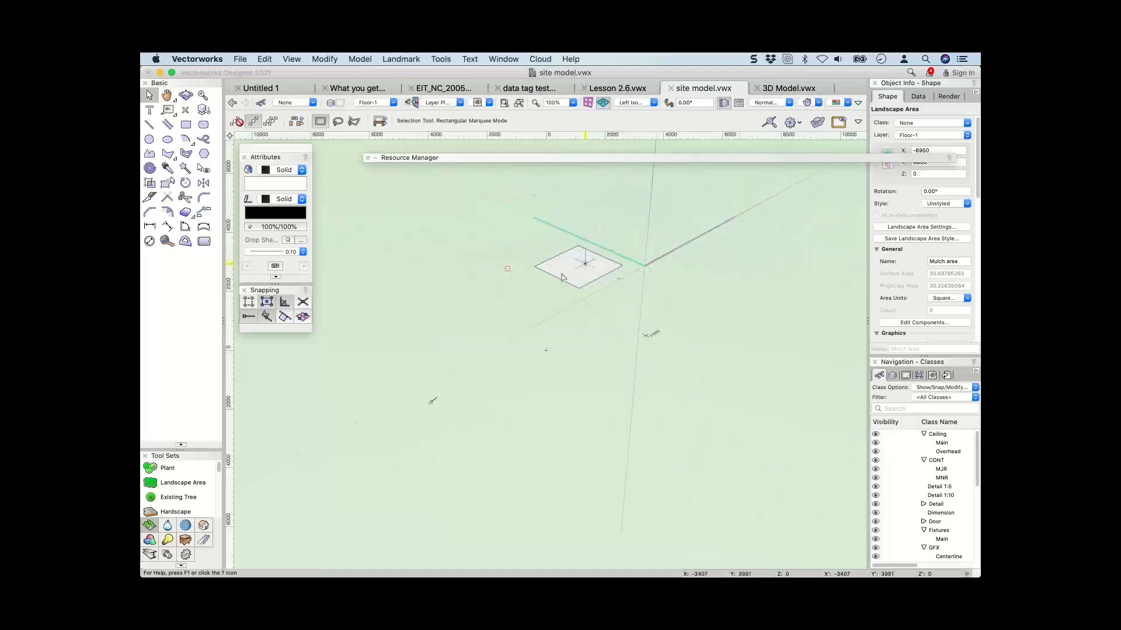
{"action": "left_click", "coordinate": [513, 269]}
{"action": "key", "text": "super+6"}
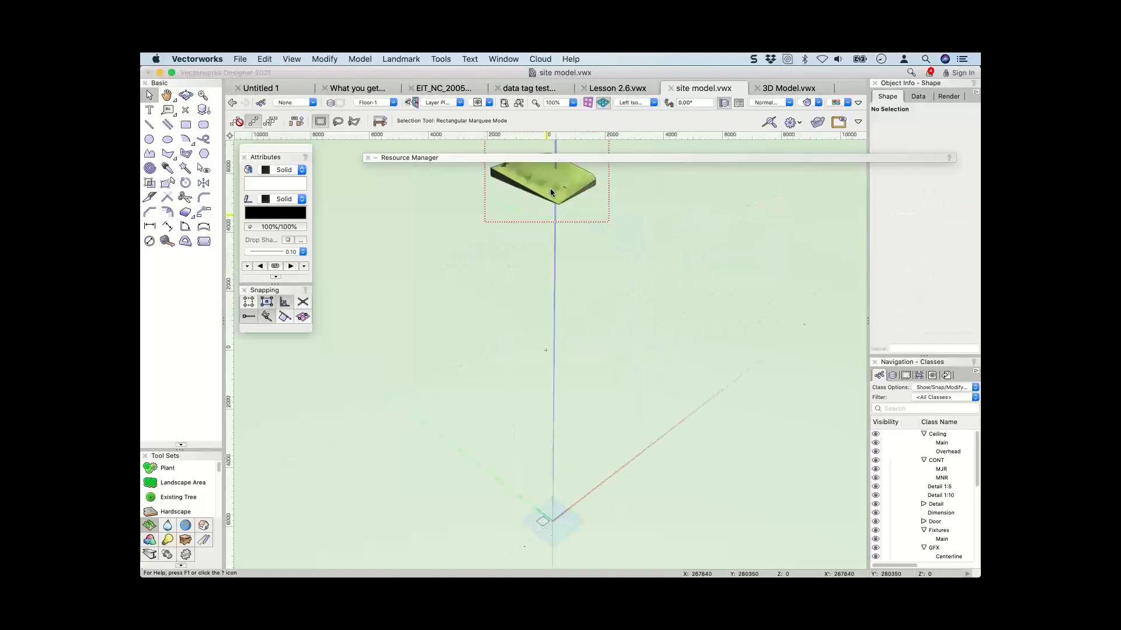
{"action": "left_click", "coordinate": [550, 192]}
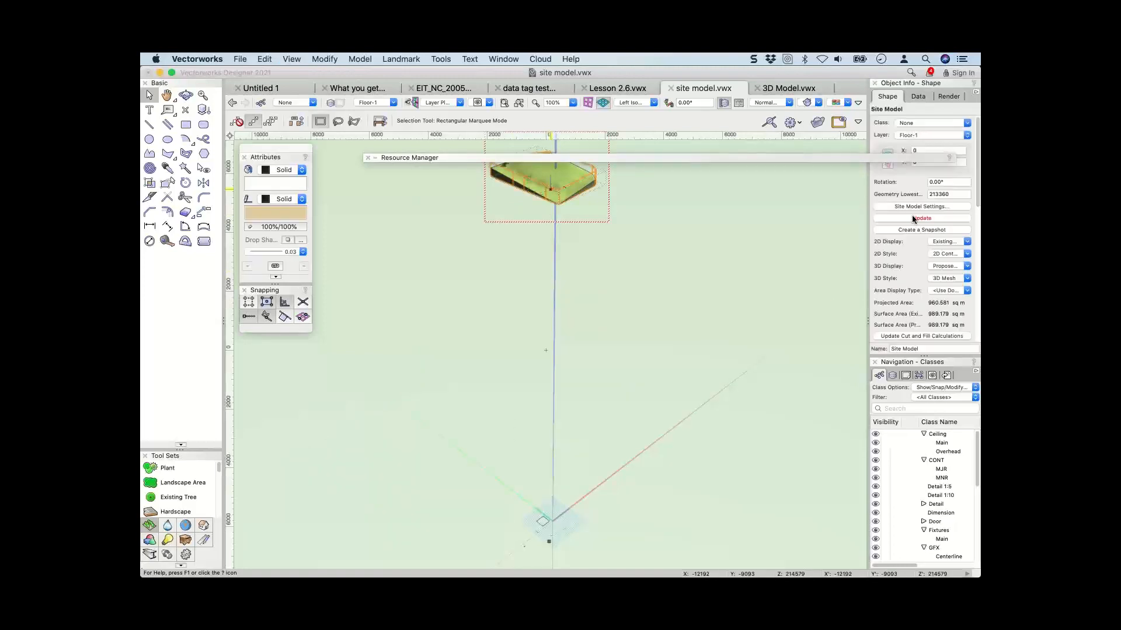
{"action": "left_click", "coordinate": [914, 219]}
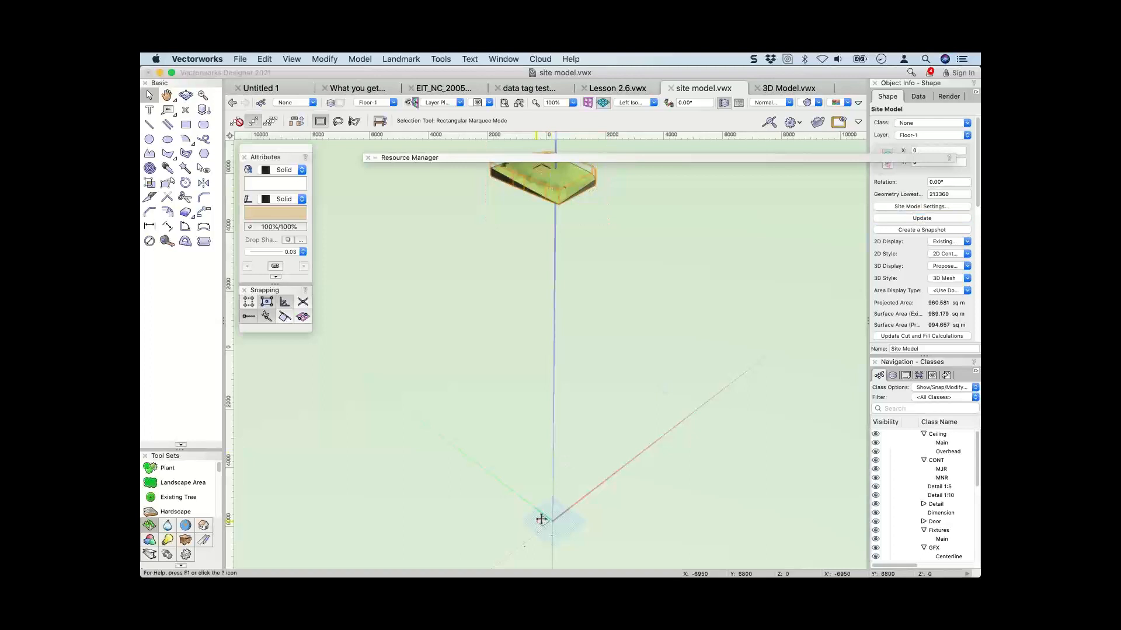
Inspect the landscape area's recess in the terrain and update the site model's cut and fill calculations.
{"action": "left_click", "coordinate": [584, 499]}
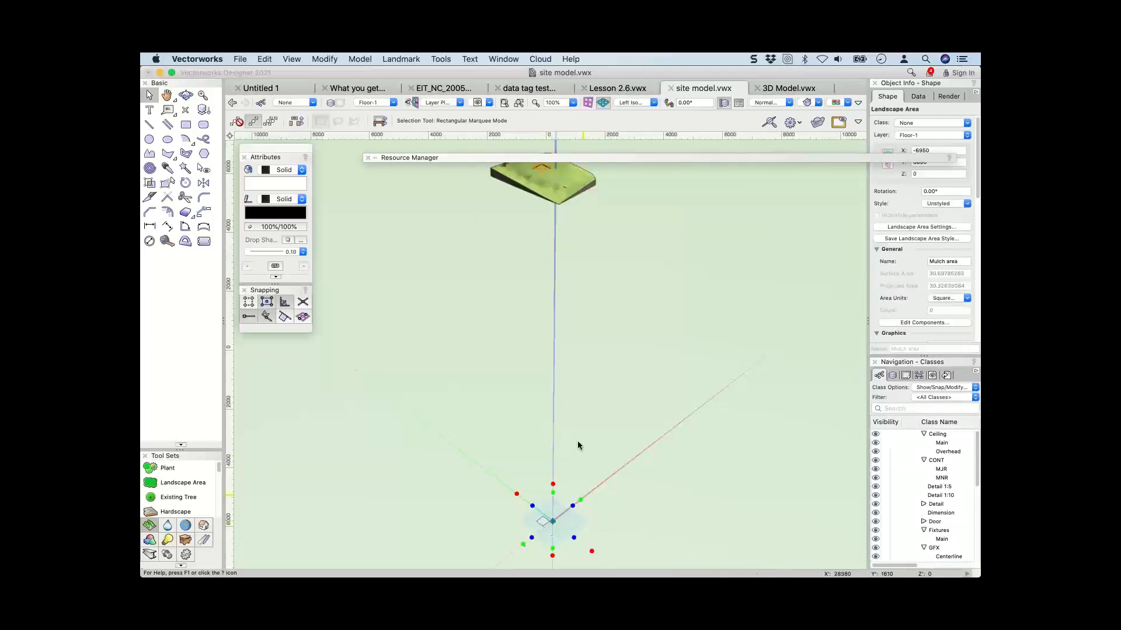
{"action": "middle_click_drag", "start_coordinate": [536, 188], "coordinate": [569, 242]}
{"action": "scroll", "coordinate": [569, 242], "scroll_direction": "up", "scroll_amount": 5}
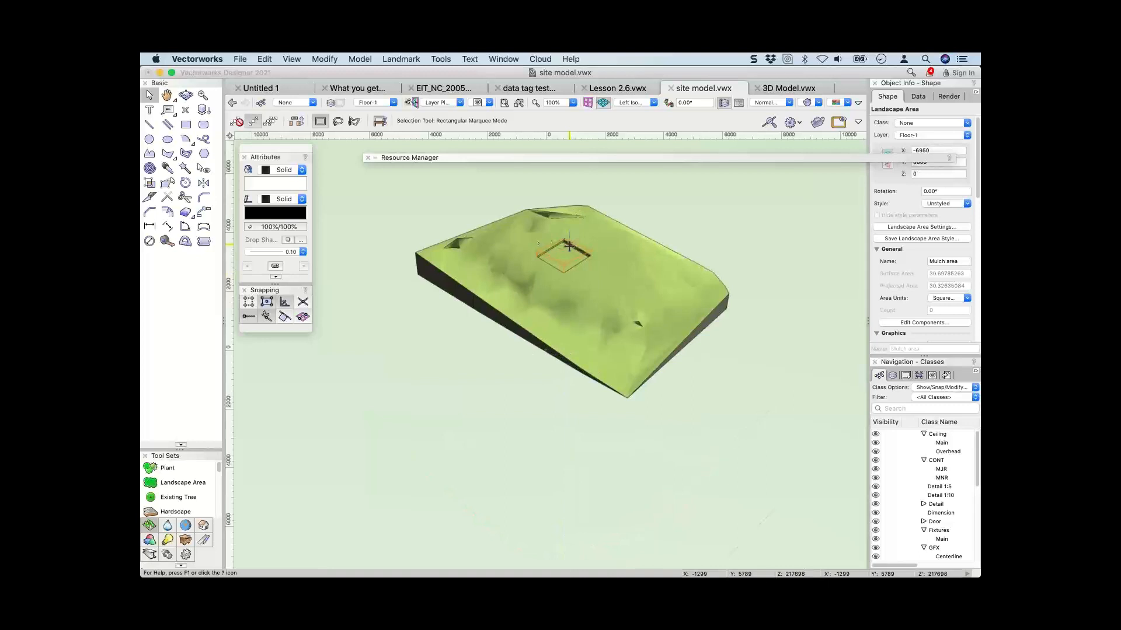
{"action": "scroll", "coordinate": [569, 246], "scroll_direction": "up", "scroll_amount": 5}
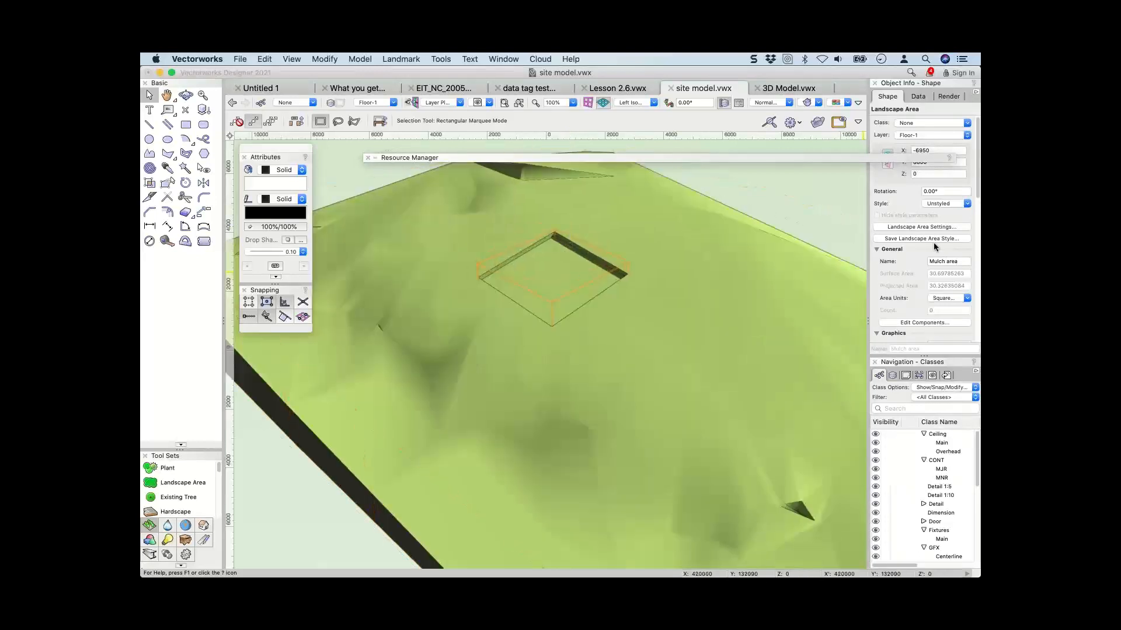
{"action": "left_click", "coordinate": [753, 237]}
{"action": "scroll", "coordinate": [923, 245], "scroll_direction": "down", "scroll_amount": 5}
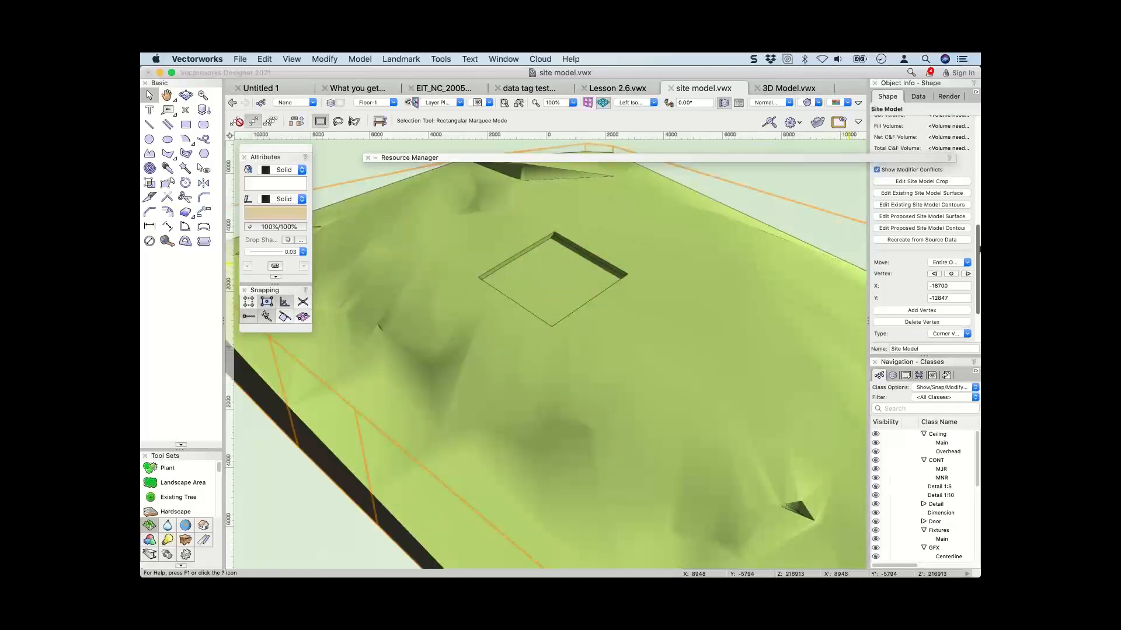
{"action": "scroll", "coordinate": [922, 246], "scroll_direction": "up", "scroll_amount": 5}
{"action": "left_click", "coordinate": [913, 193]}
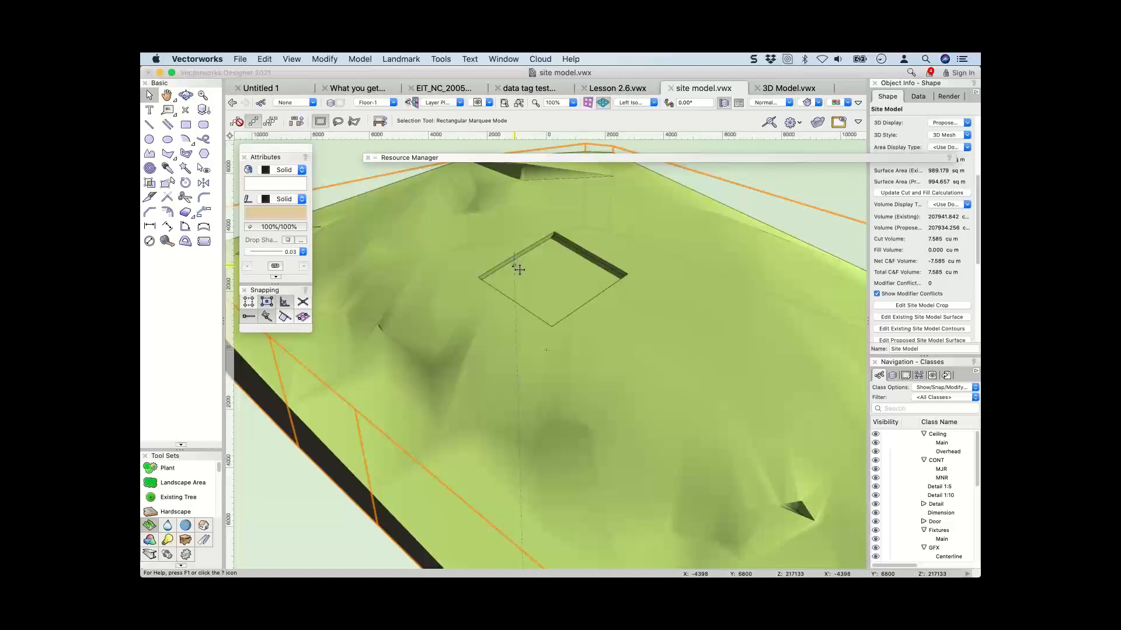
Make the Landscape classes, including Grass, Mulch and Top Soil, visible to show the landscape area's components.
{"action": "left_click", "coordinate": [875, 492]}
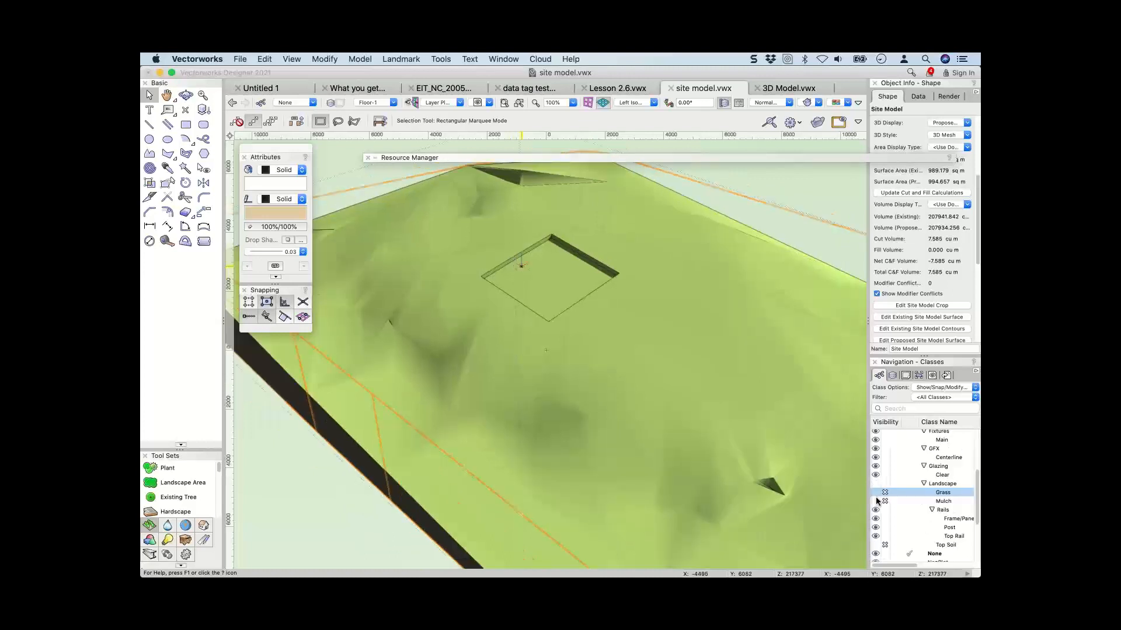
{"action": "left_click", "coordinate": [876, 501]}
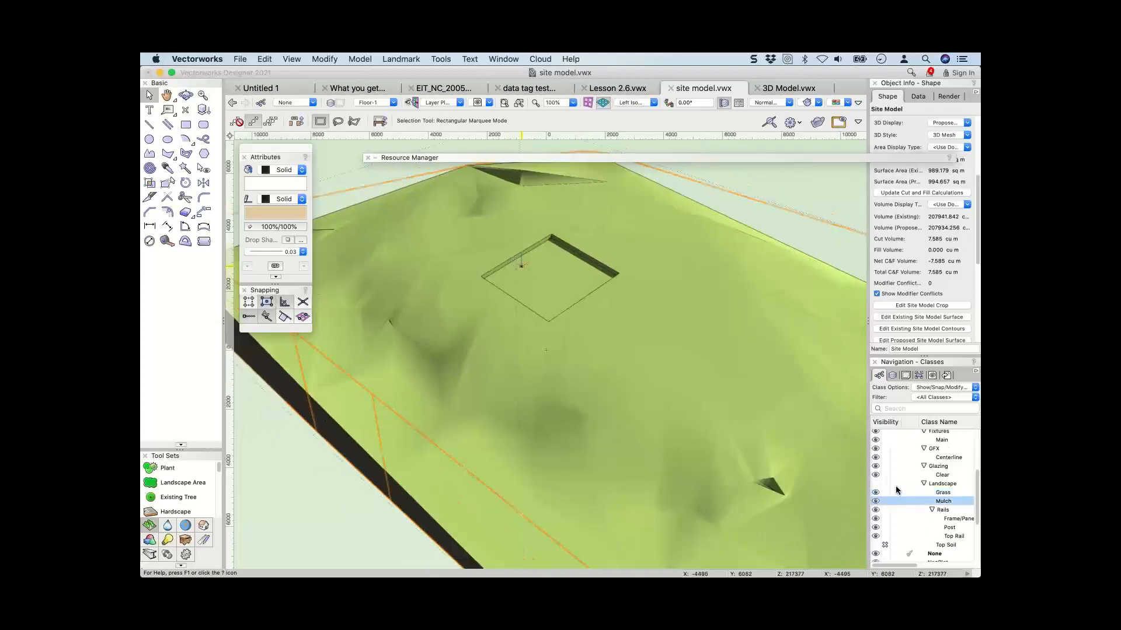
{"action": "left_click", "coordinate": [876, 484]}
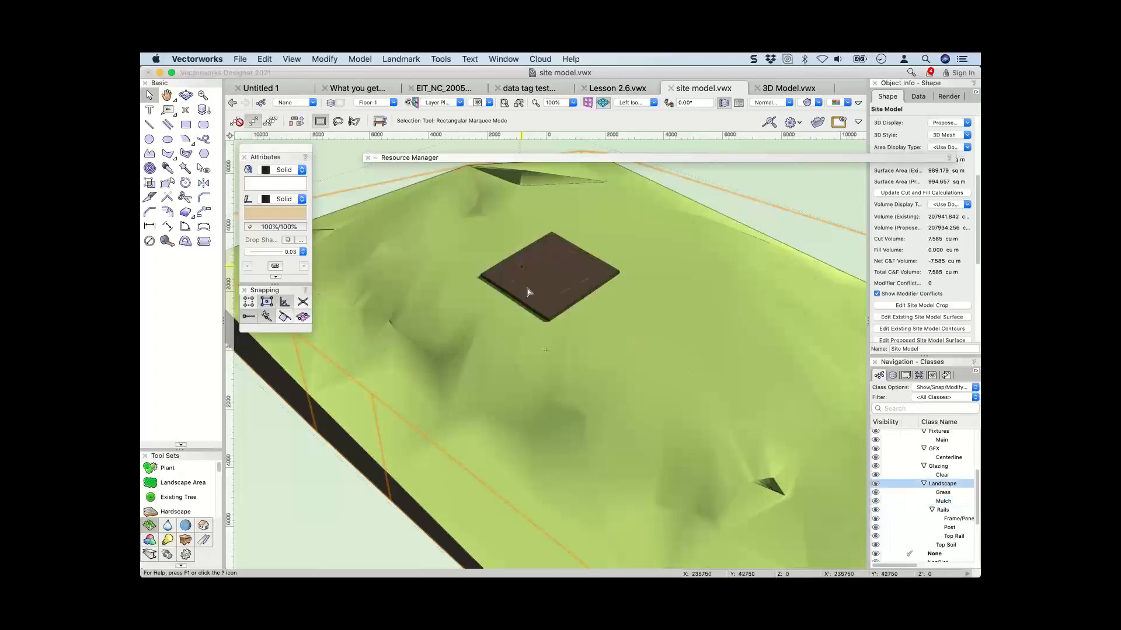
{"action": "scroll", "coordinate": [528, 292], "scroll_direction": "up", "scroll_amount": 1}
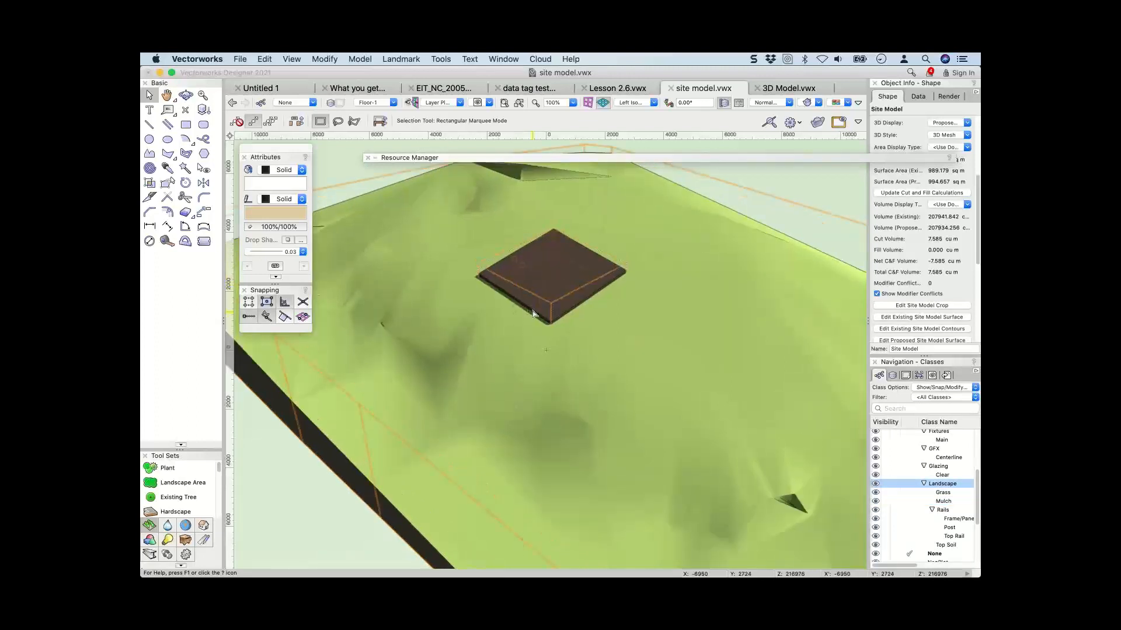
{"action": "scroll", "coordinate": [532, 313], "scroll_direction": "up", "scroll_amount": 3}
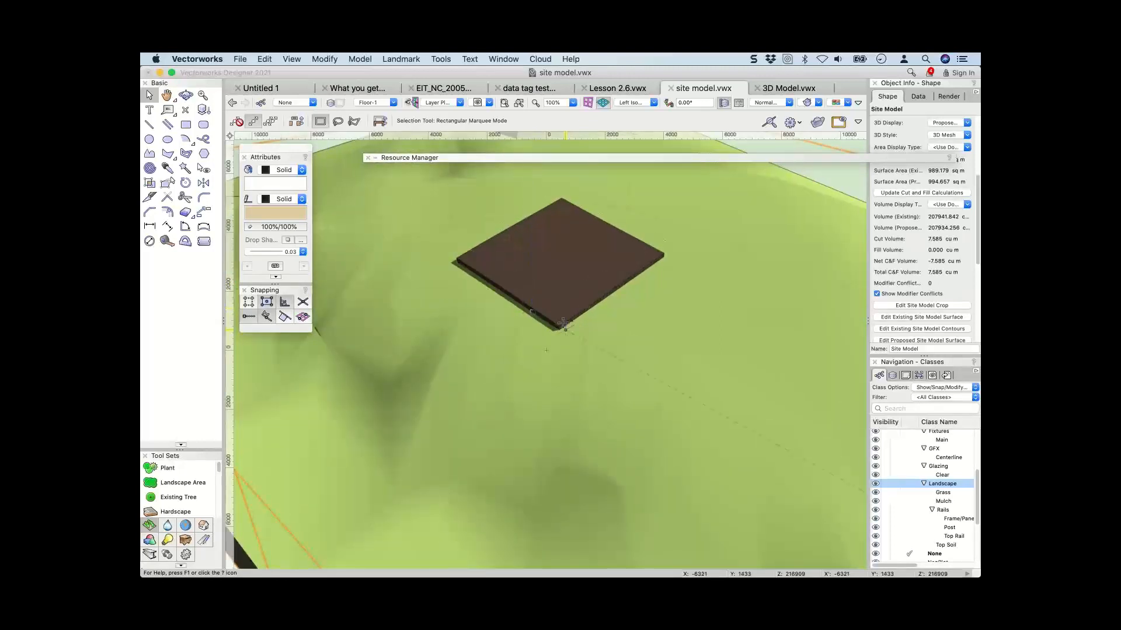
{"action": "scroll", "coordinate": [561, 322], "scroll_direction": "up", "scroll_amount": 3}
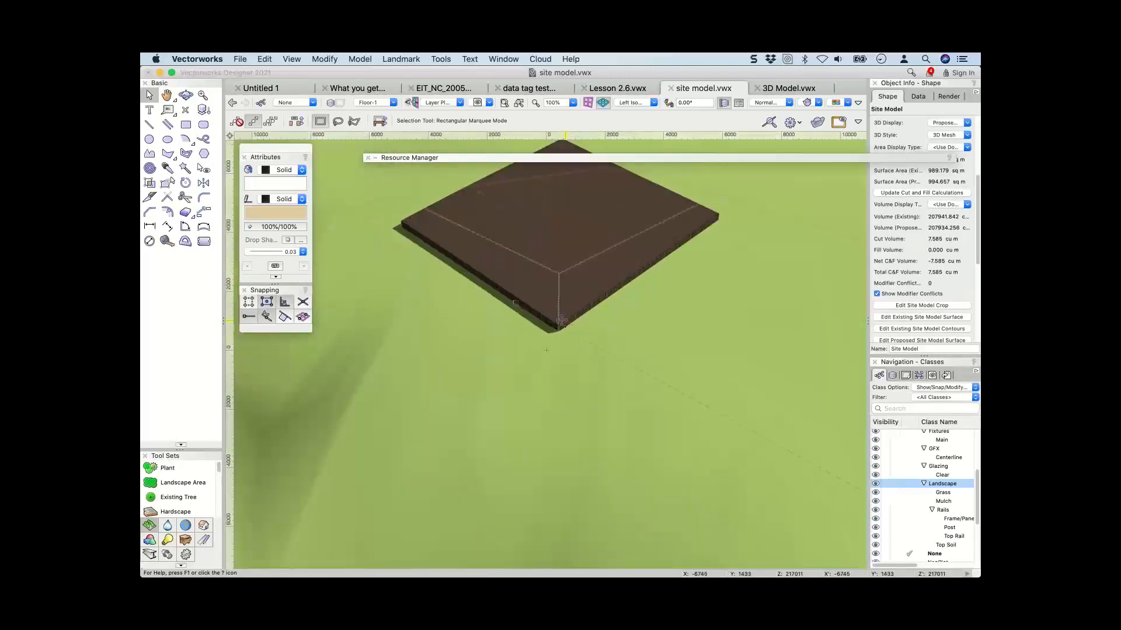
Delete the landscape area, update the site model and recalculate its cut and fill volumes.
{"action": "left_click", "coordinate": [503, 275]}
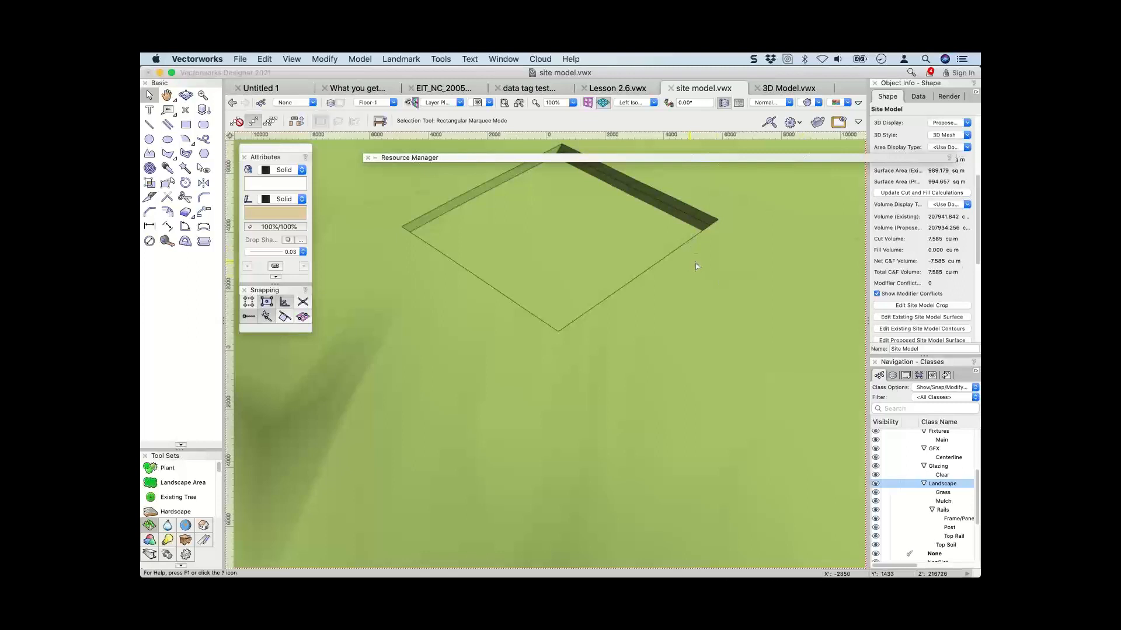
{"action": "scroll", "coordinate": [953, 164], "scroll_direction": "up", "scroll_amount": 3}
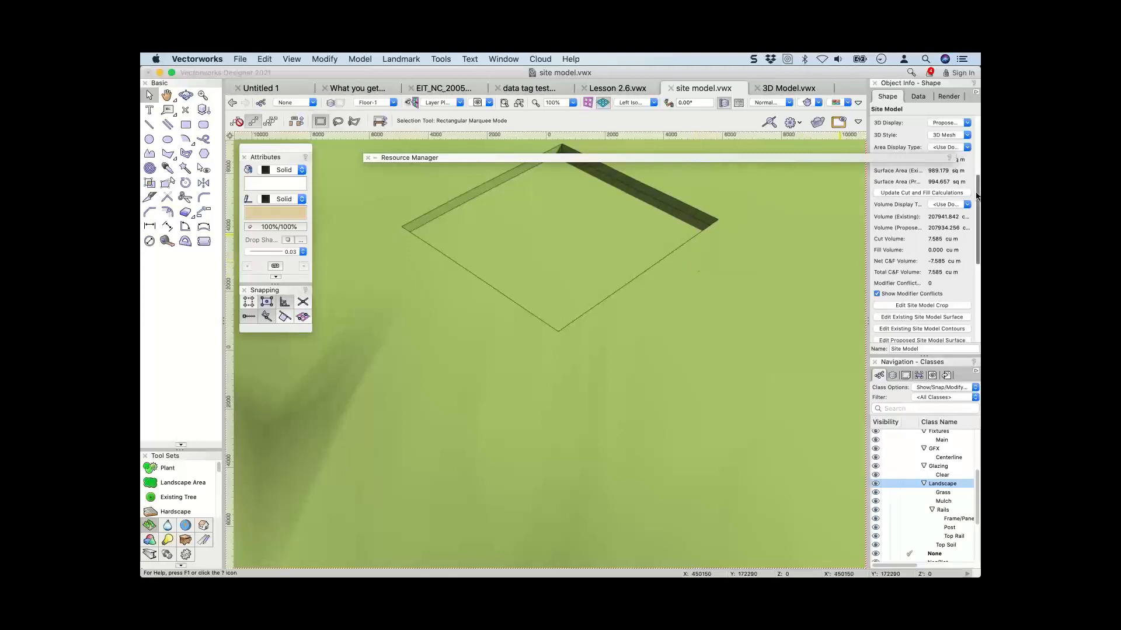
{"action": "scroll", "coordinate": [925, 181], "scroll_direction": "up", "scroll_amount": 3}
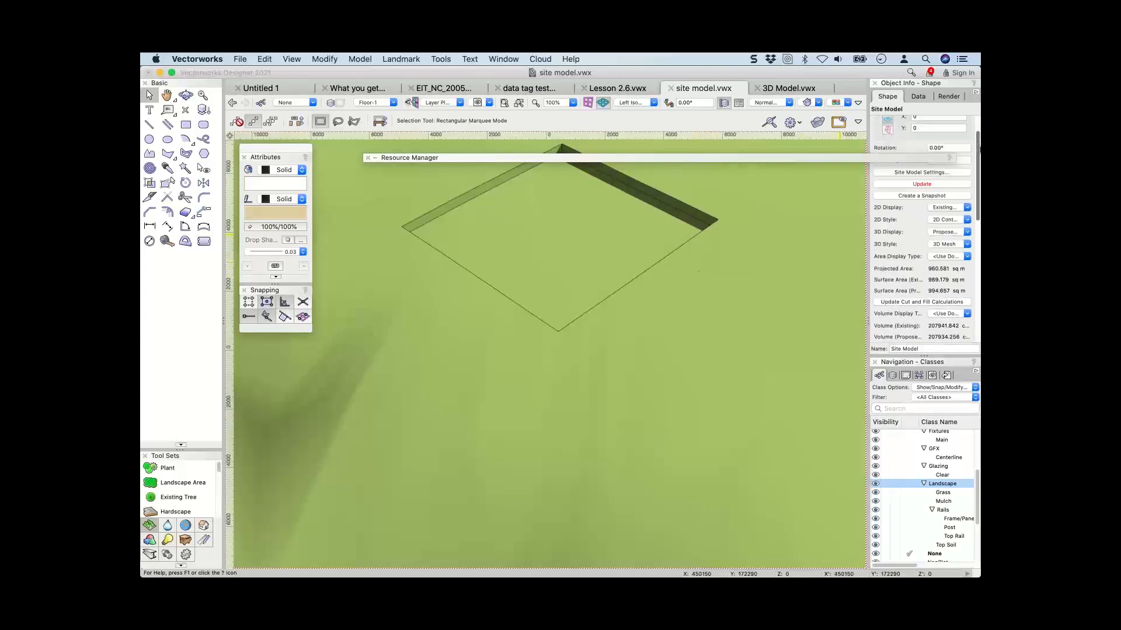
{"action": "left_click", "coordinate": [925, 185]}
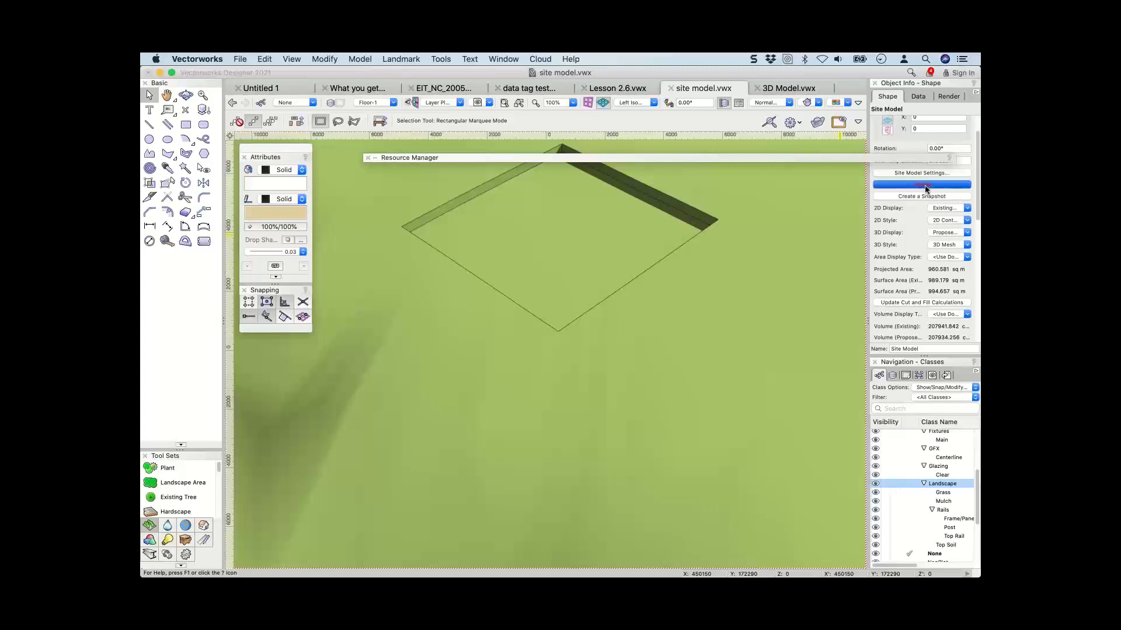
{"action": "left_click", "coordinate": [915, 303]}
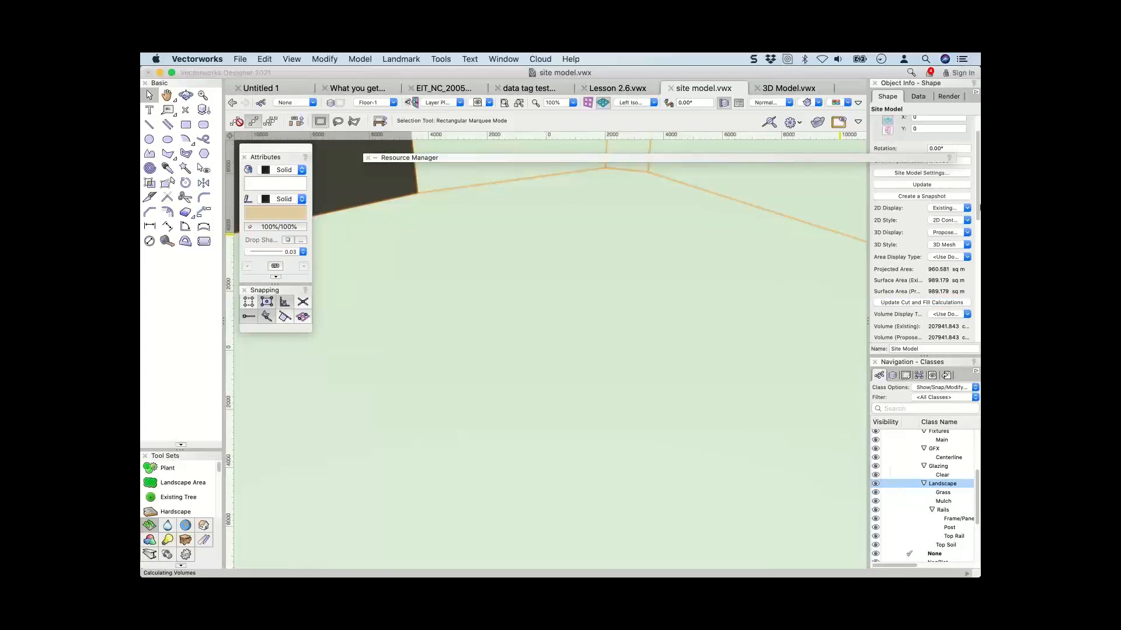
{"action": "scroll", "coordinate": [919, 269], "scroll_direction": "down", "scroll_amount": 4}
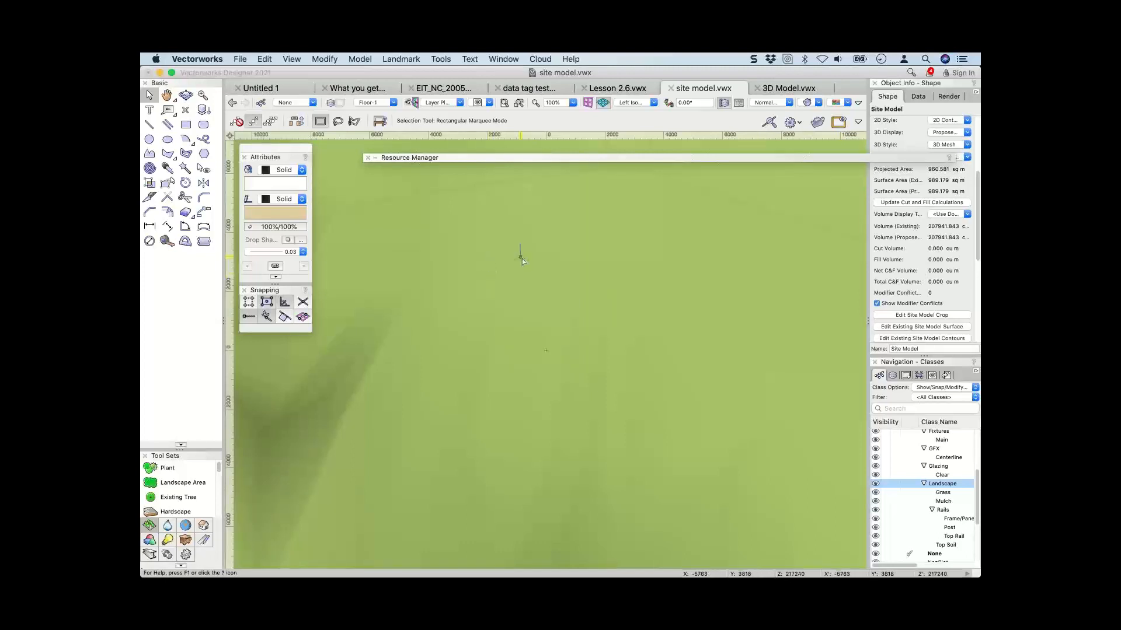
In Top/Plan view, draw a horizontal Grade about 6200 long between the contours, using heights from the proposed site model.
{"action": "scroll", "coordinate": [524, 257], "scroll_direction": "down", "scroll_amount": 3}
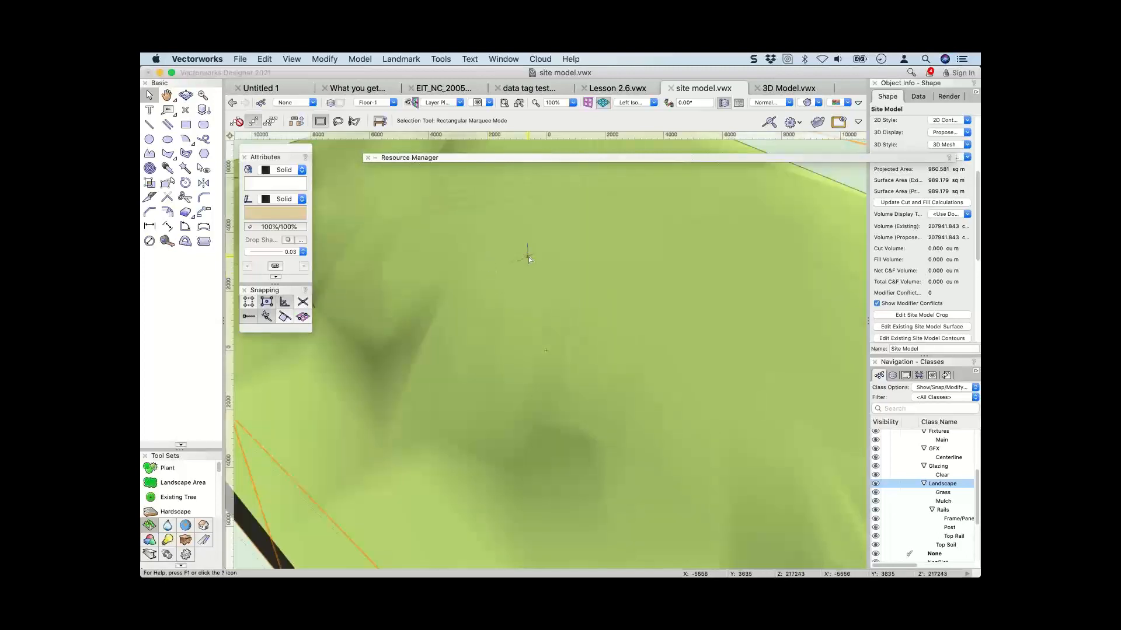
{"action": "scroll", "coordinate": [528, 259], "scroll_direction": "down", "scroll_amount": 2}
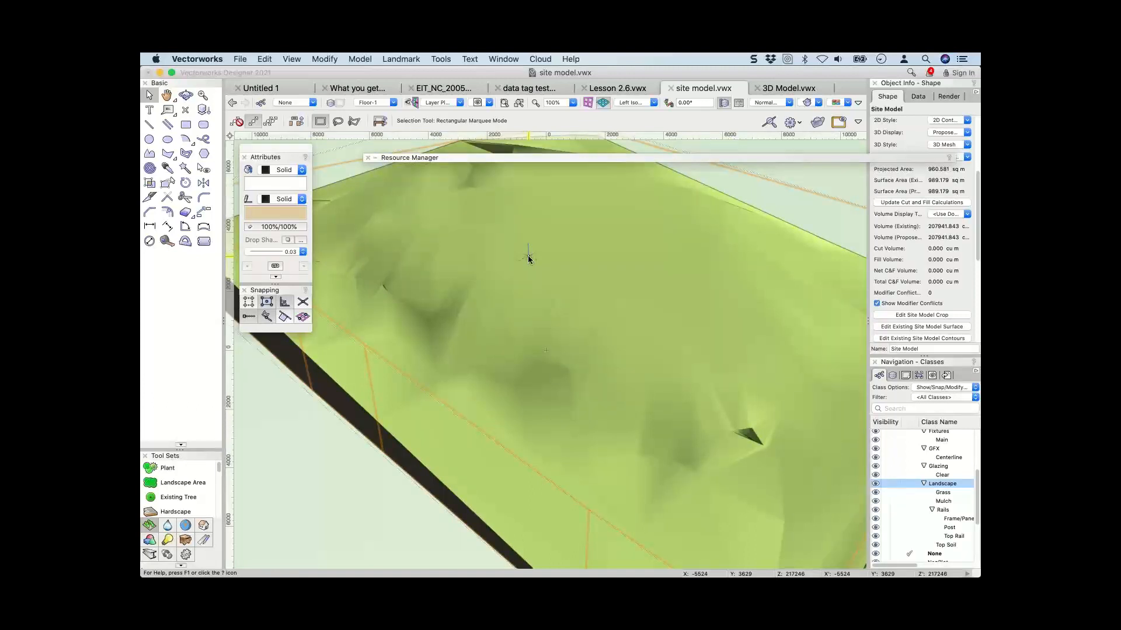
{"action": "key", "text": "super+5"}
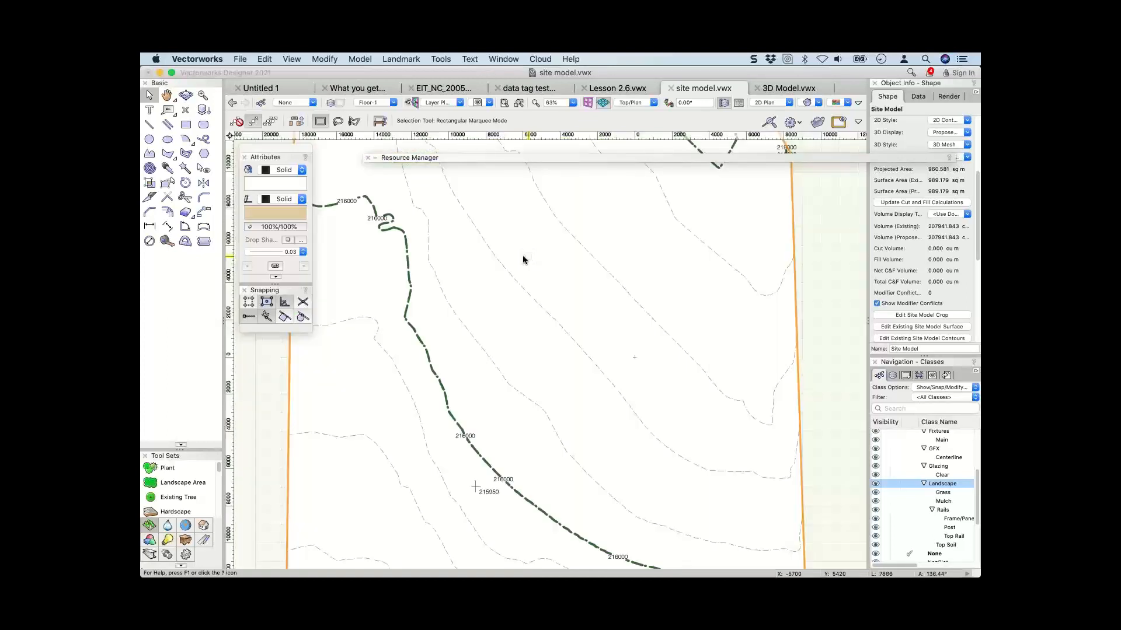
{"action": "left_click_drag", "start_coordinate": [183, 416], "coordinate": [188, 320]}
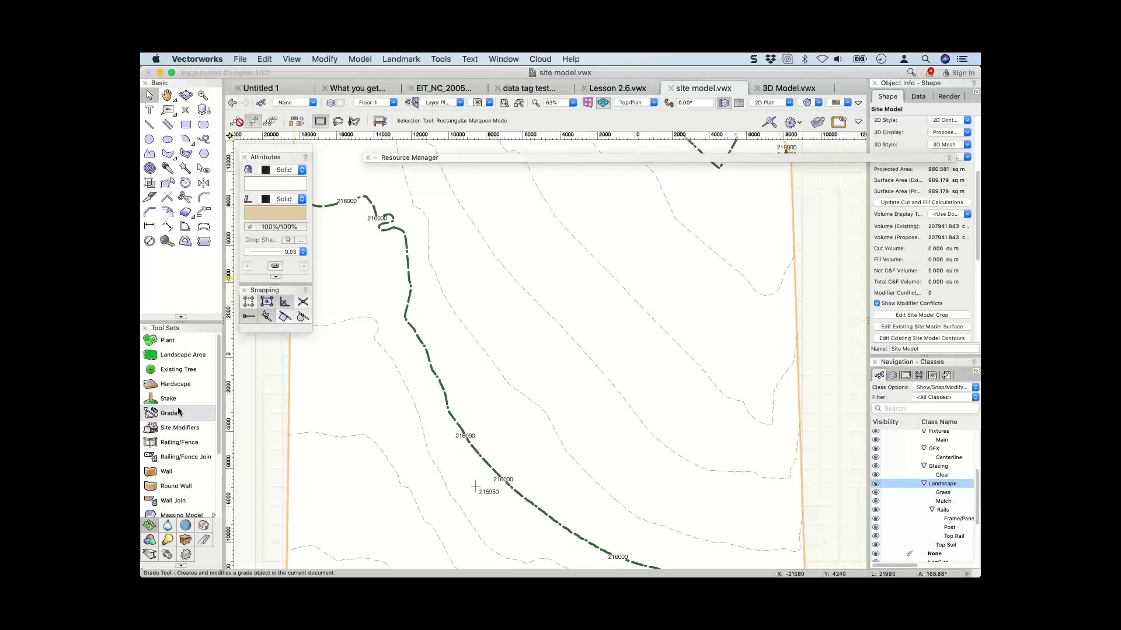
{"action": "left_click", "coordinate": [185, 413]}
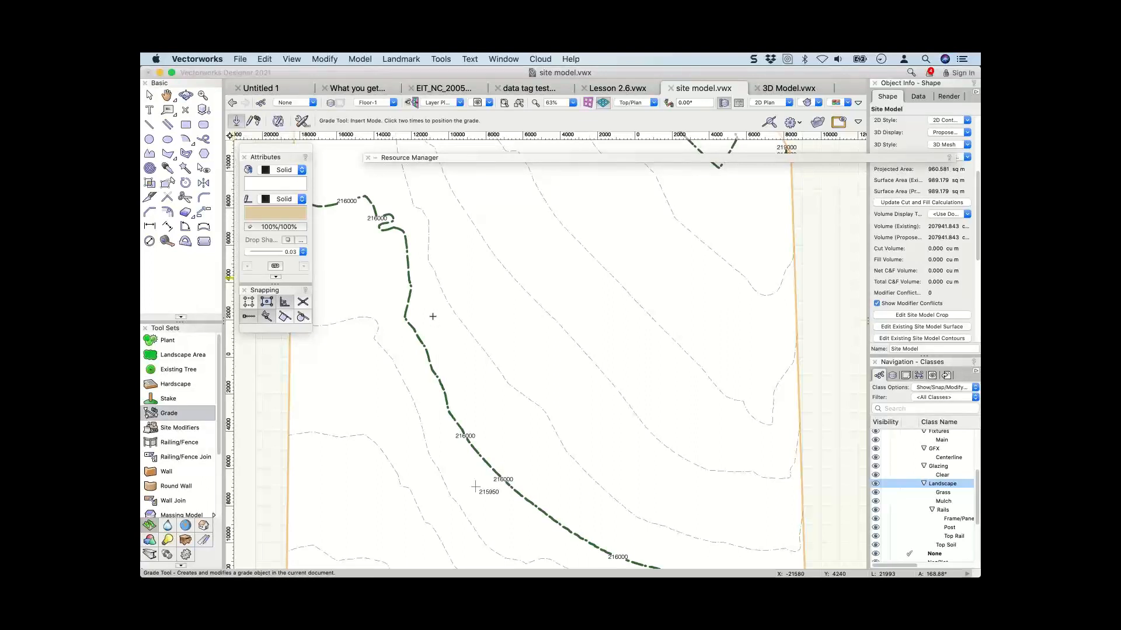
{"action": "left_click", "coordinate": [675, 250]}
{"action": "left_click", "coordinate": [560, 252]}
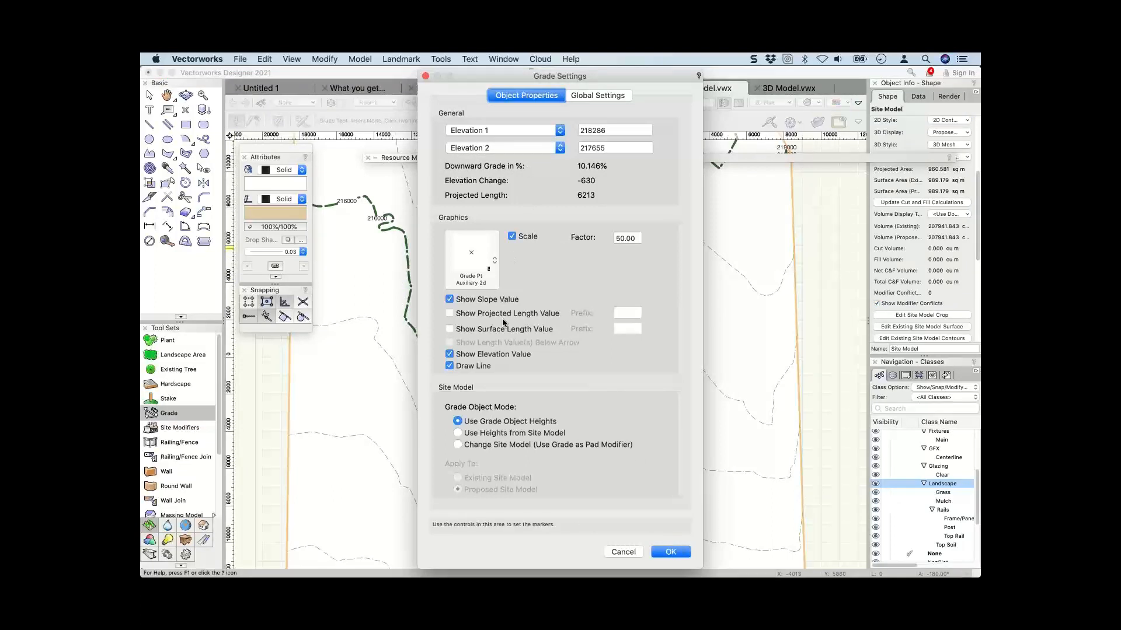
{"action": "left_click", "coordinate": [467, 445]}
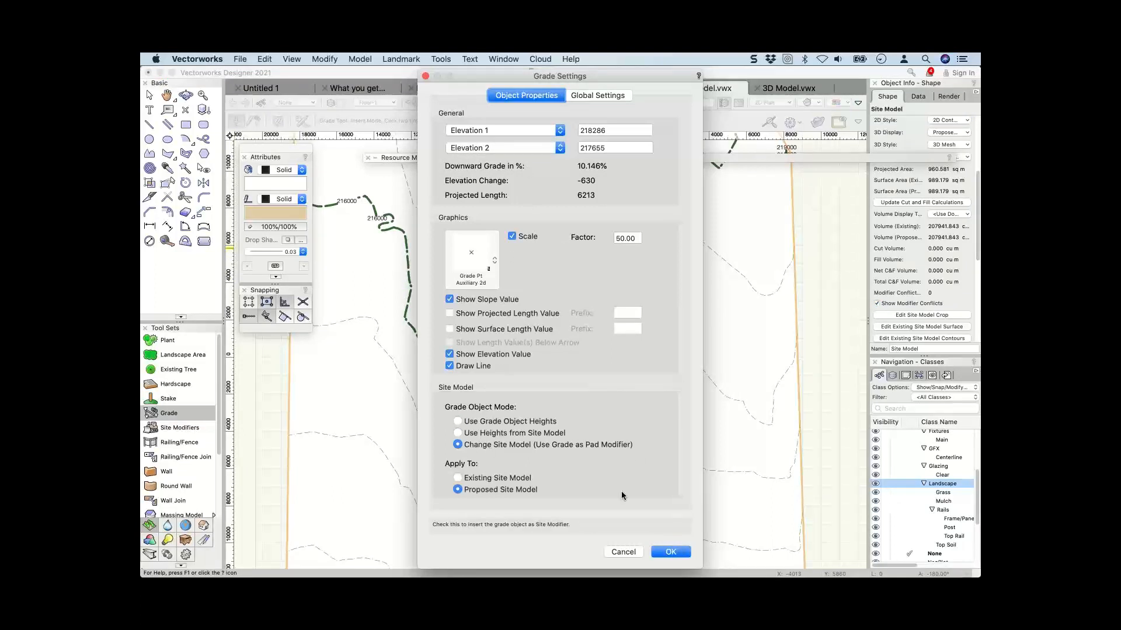
{"action": "left_click", "coordinate": [499, 434]}
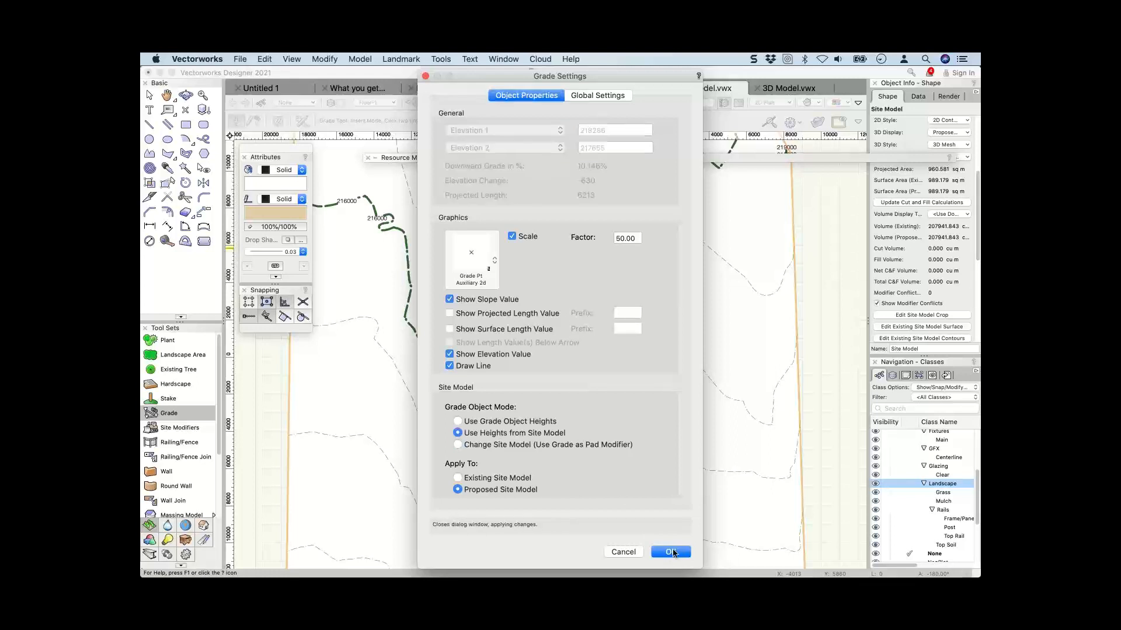
{"action": "key", "text": "Return"}
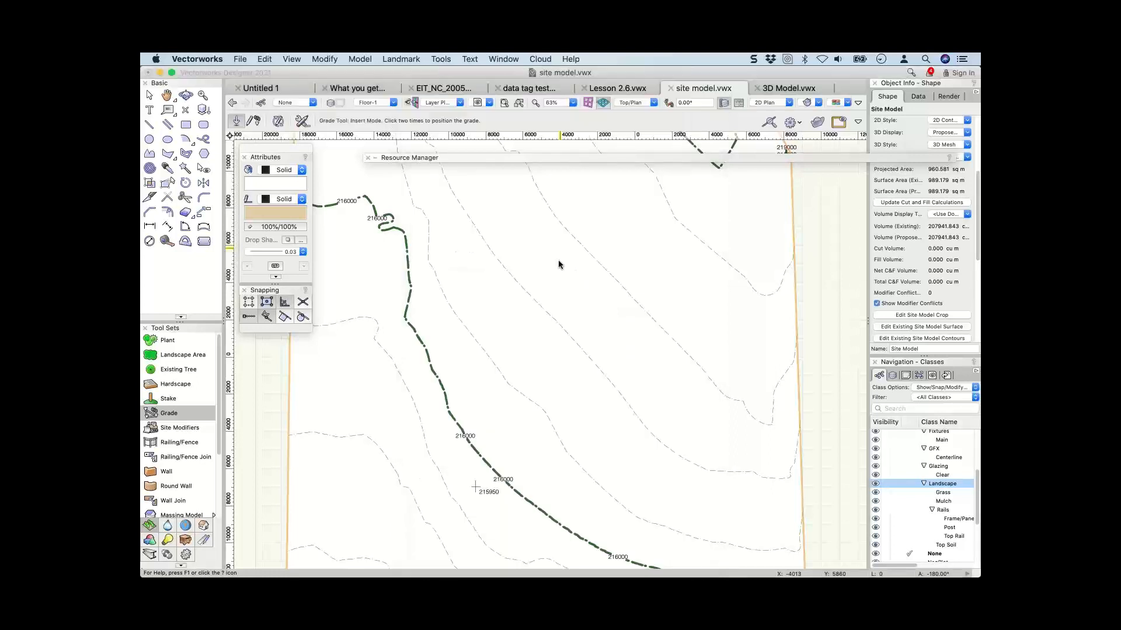
Add a connected diagonal grade about 7300 long running down-slope from the first grade's lower end, using heights from the proposed site model.
{"action": "left_click", "coordinate": [475, 339]}
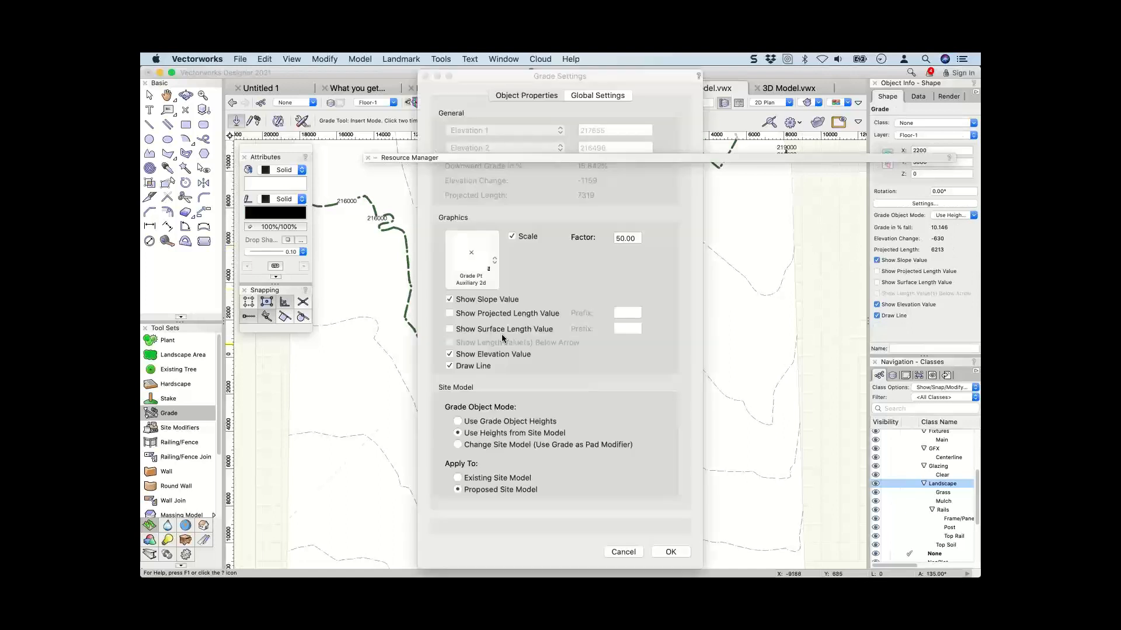
{"action": "left_click", "coordinate": [669, 553]}
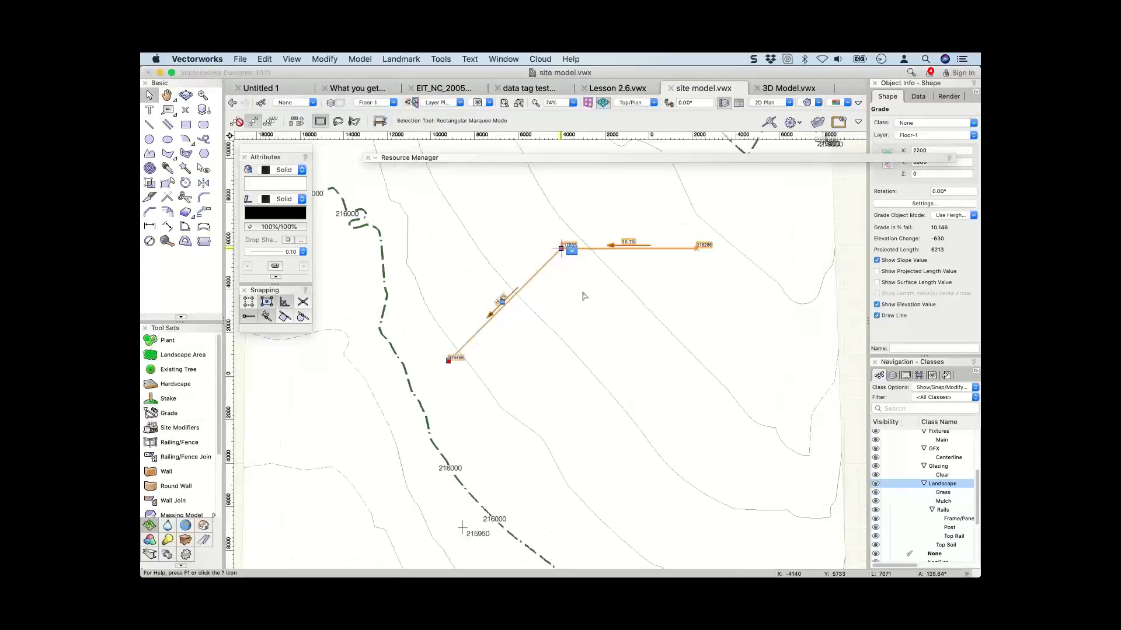
Move the point shared by the two grades so that the near-horizontal grade is about 7500 long.
{"action": "scroll", "coordinate": [561, 244], "scroll_direction": "up", "scroll_amount": 3}
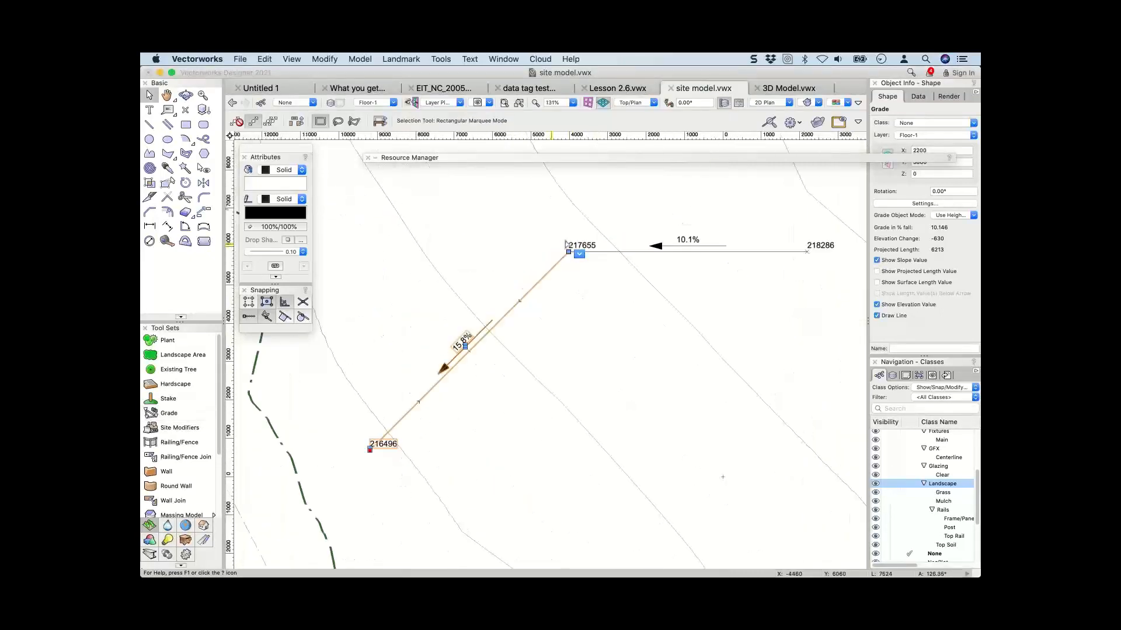
{"action": "left_click", "coordinate": [576, 252]}
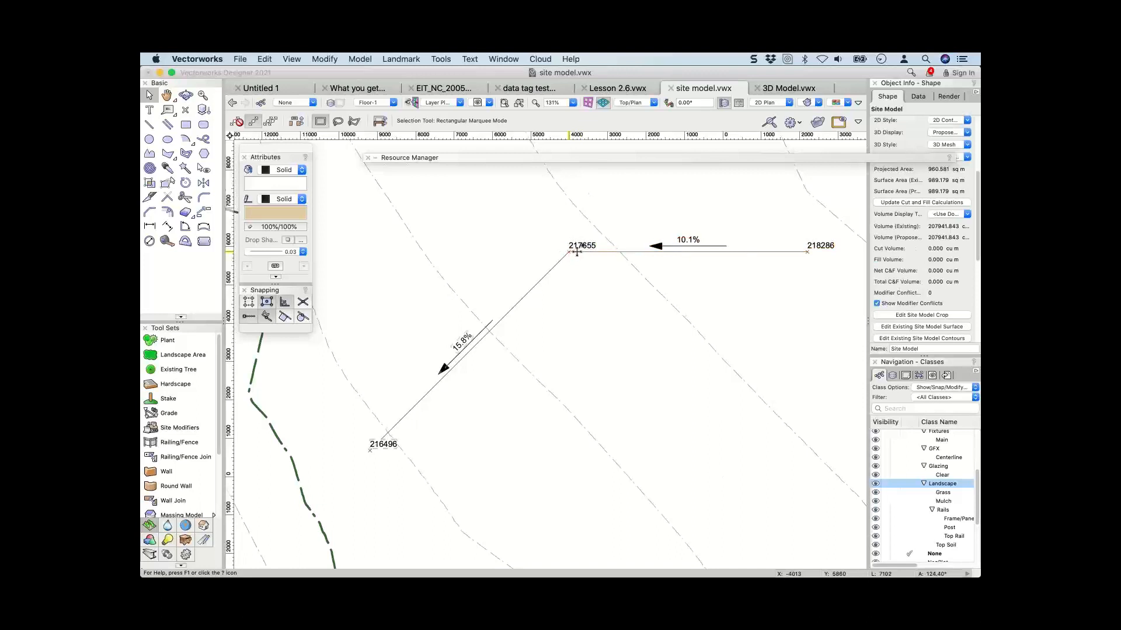
{"action": "left_click", "coordinate": [686, 243]}
{"action": "left_click_drag", "start_coordinate": [569, 251], "coordinate": [555, 298]}
{"action": "left_click_drag", "start_coordinate": [502, 229], "coordinate": [519, 238]}
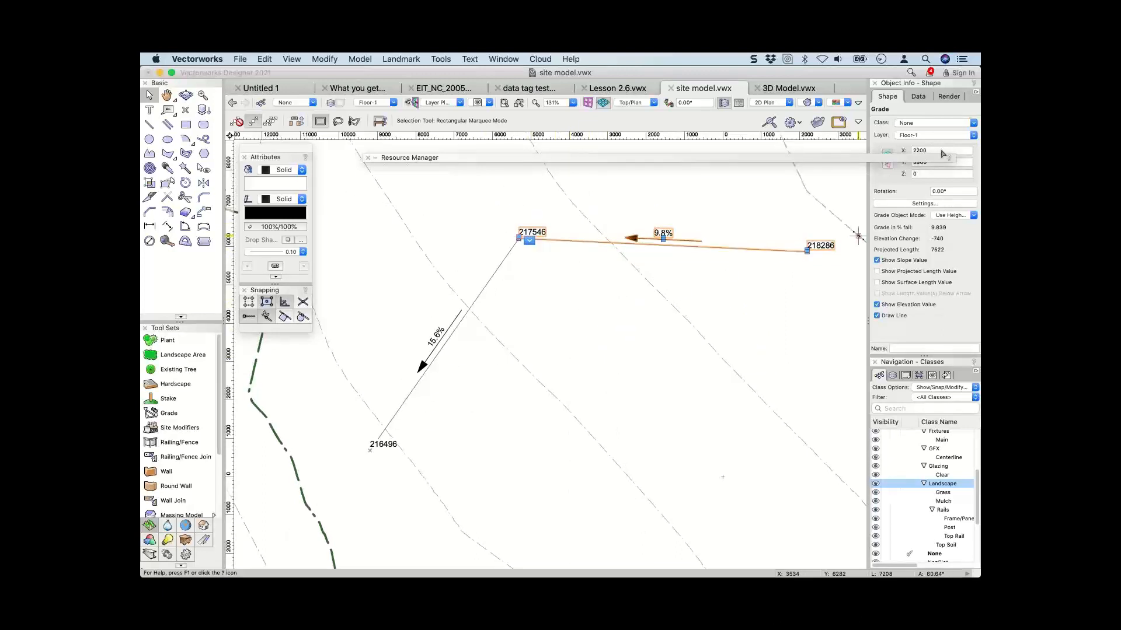
Set the grade object mode of both grades to Change Site Model.
{"action": "left_click", "coordinate": [500, 290], "text": "shift"}
{"action": "left_click", "coordinate": [959, 214]}
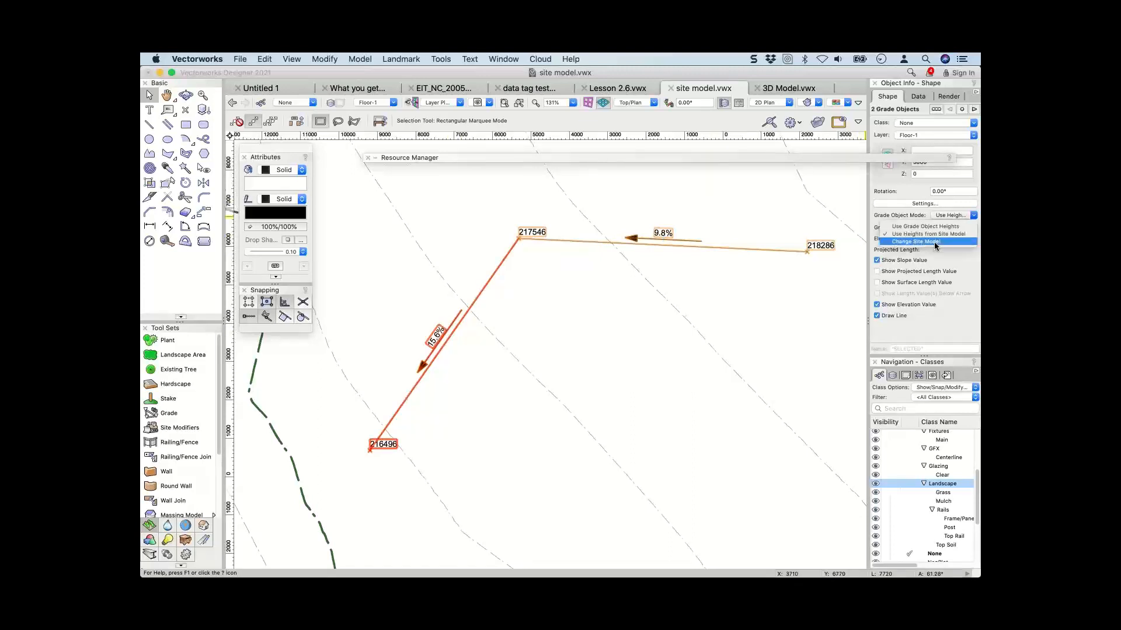
{"action": "left_click", "coordinate": [934, 240]}
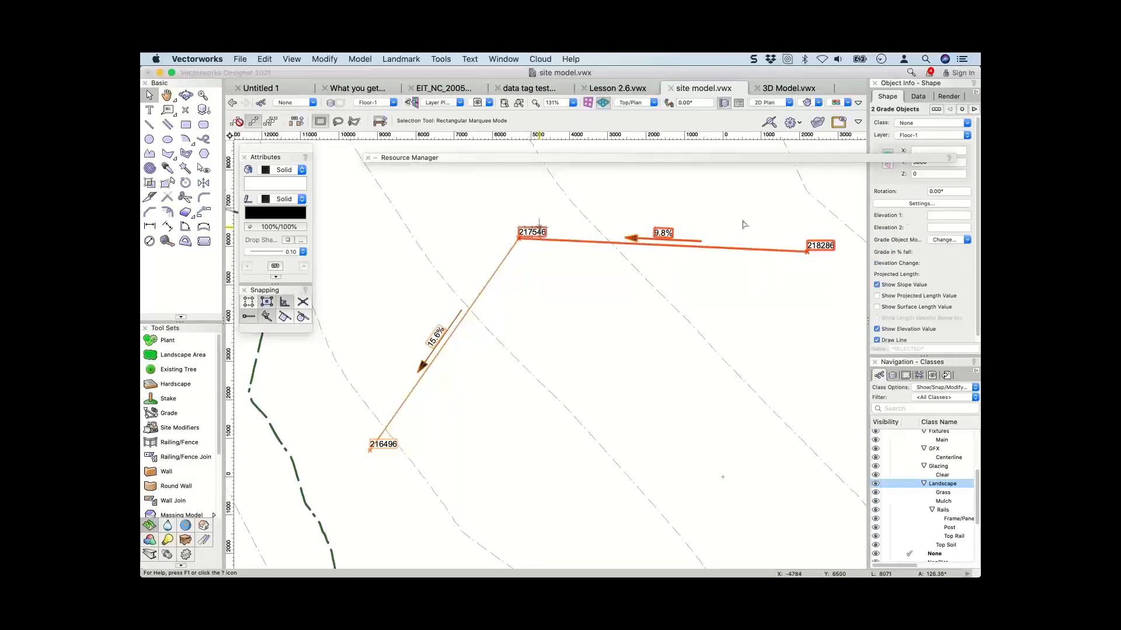
Set Elevation 2 of the near-horizontal grade to 217246.
{"action": "left_click", "coordinate": [682, 231]}
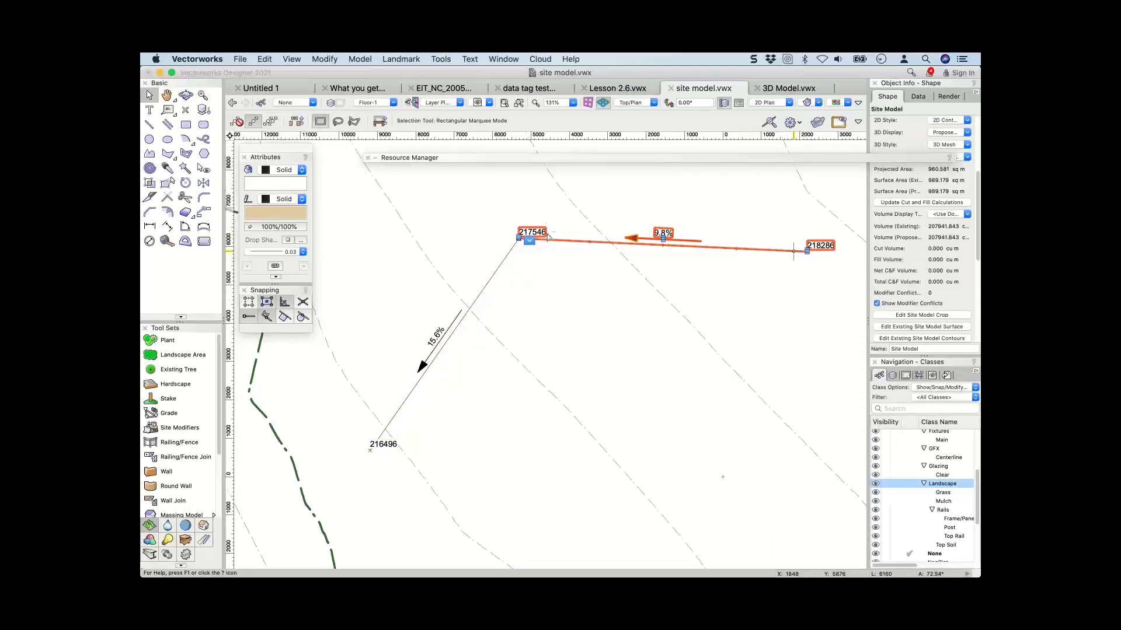
{"action": "left_click", "coordinate": [670, 227]}
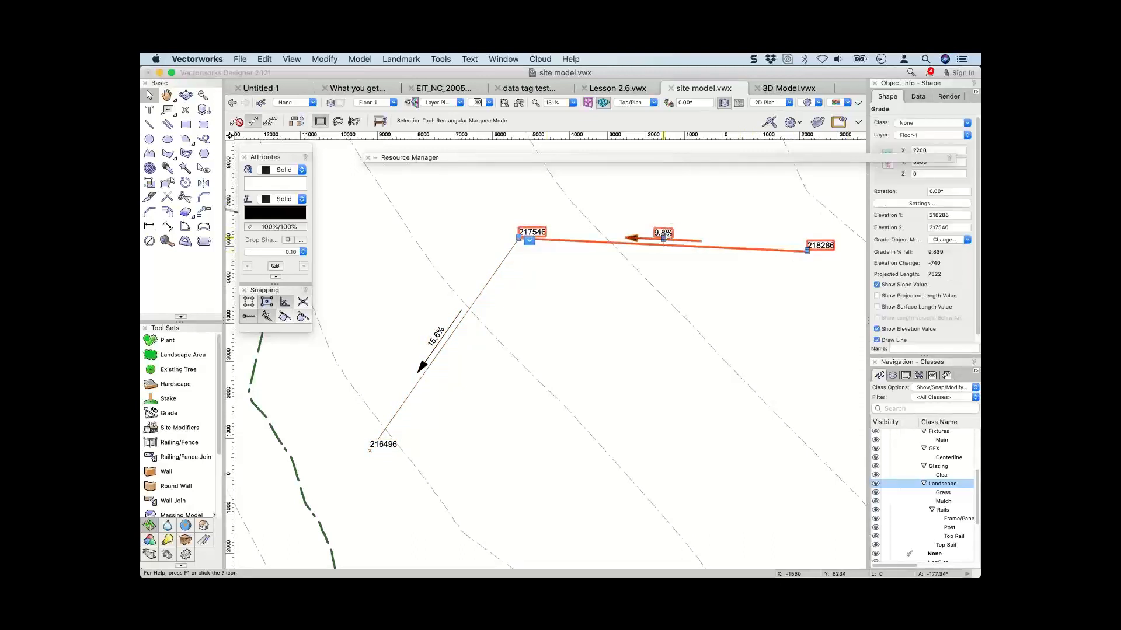
{"action": "scroll", "coordinate": [671, 227], "scroll_direction": "down", "scroll_amount": 2}
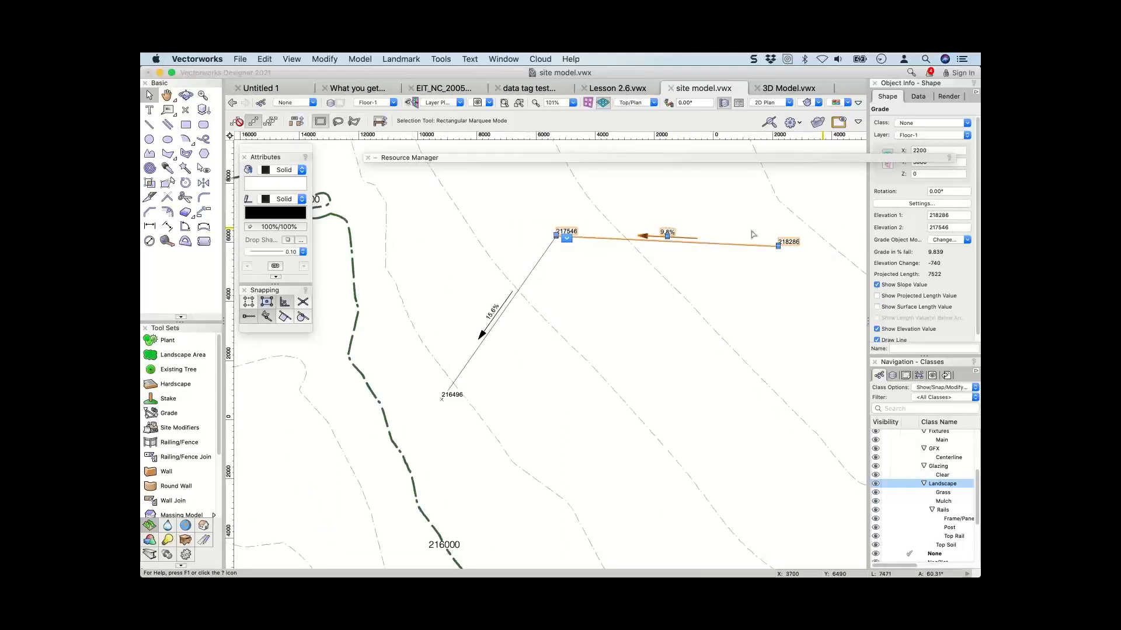
{"action": "scroll", "coordinate": [752, 234], "scroll_direction": "up", "scroll_amount": 3}
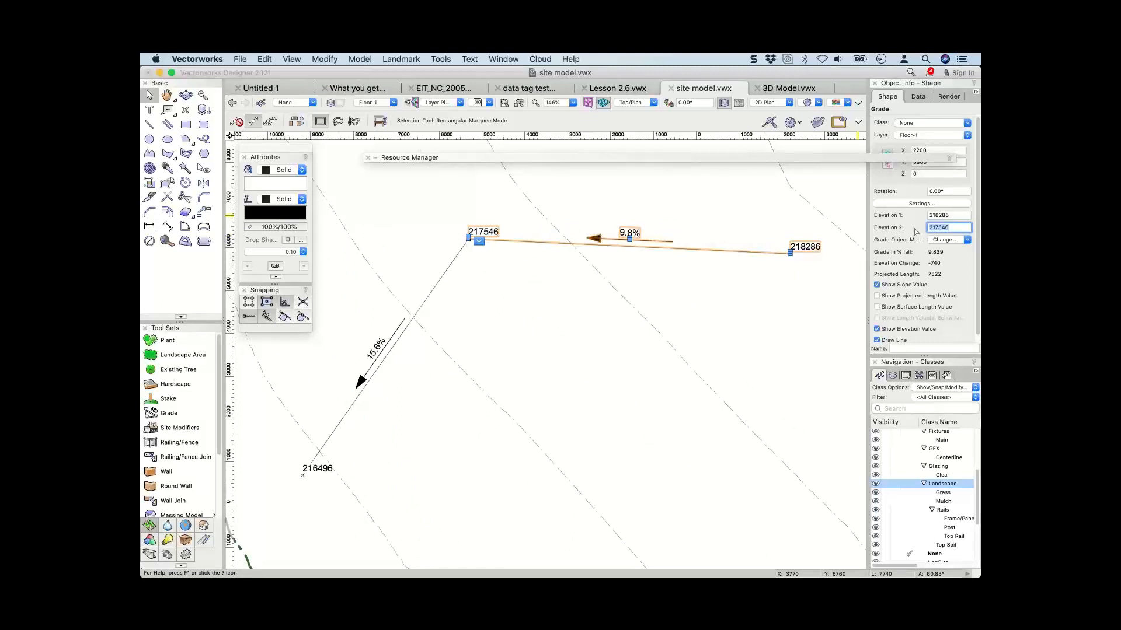
{"action": "key", "text": "Right"}
{"action": "key", "text": "Return"}
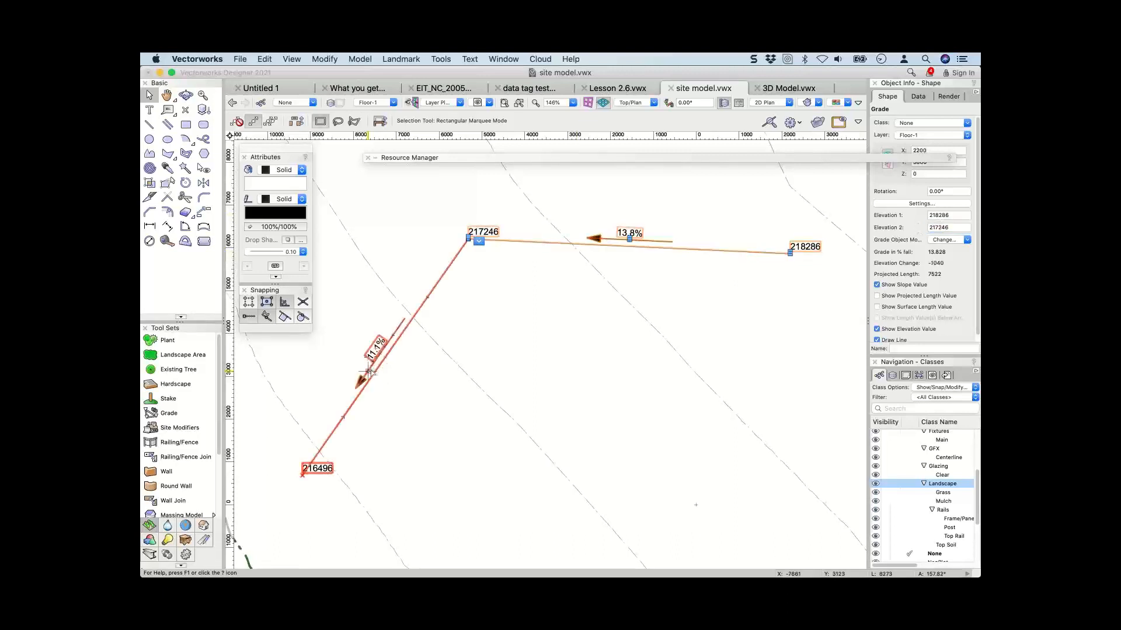
Update the site model to take in the two grades, keeping its 2D style at 2D Contours (smoothed).
{"action": "right_click", "coordinate": [624, 274]}
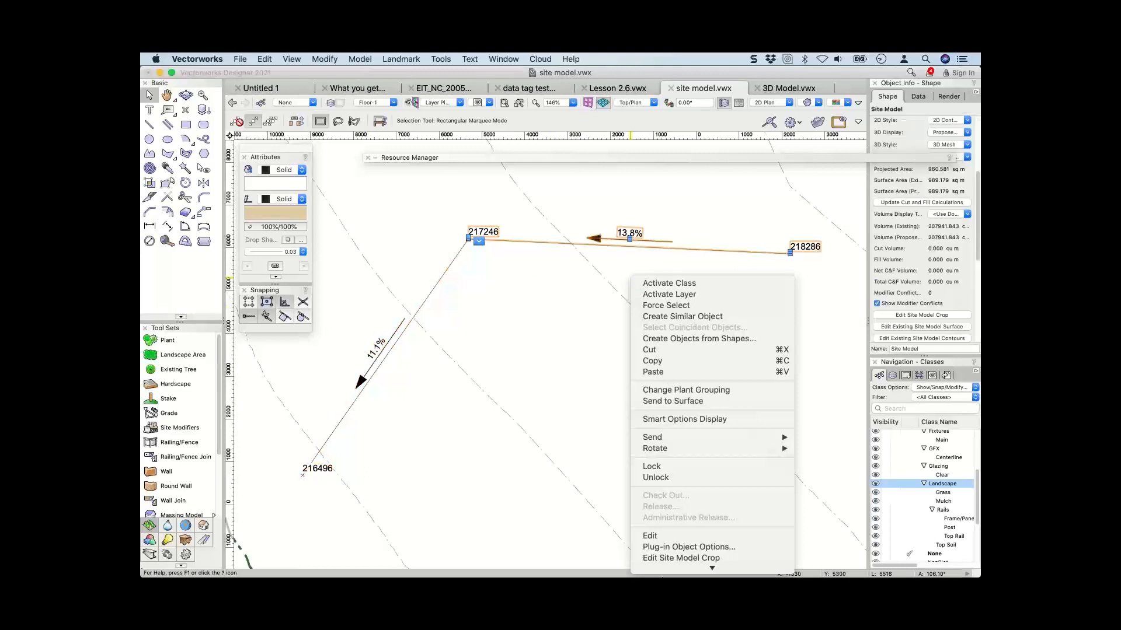
{"action": "left_click", "coordinate": [612, 433]}
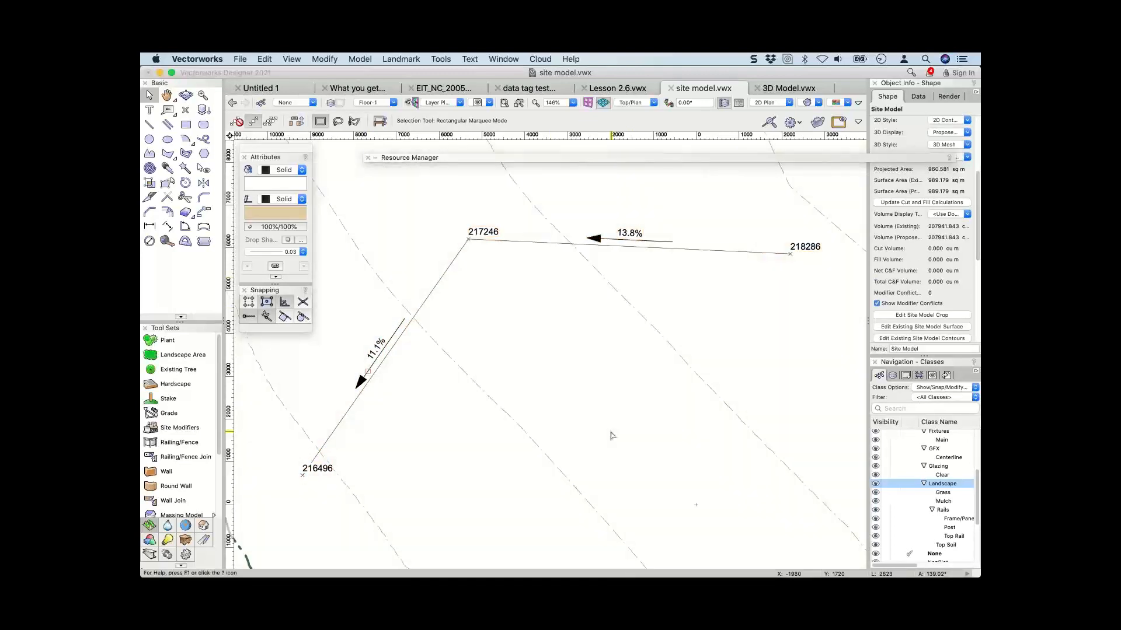
{"action": "left_click", "coordinate": [955, 119]}
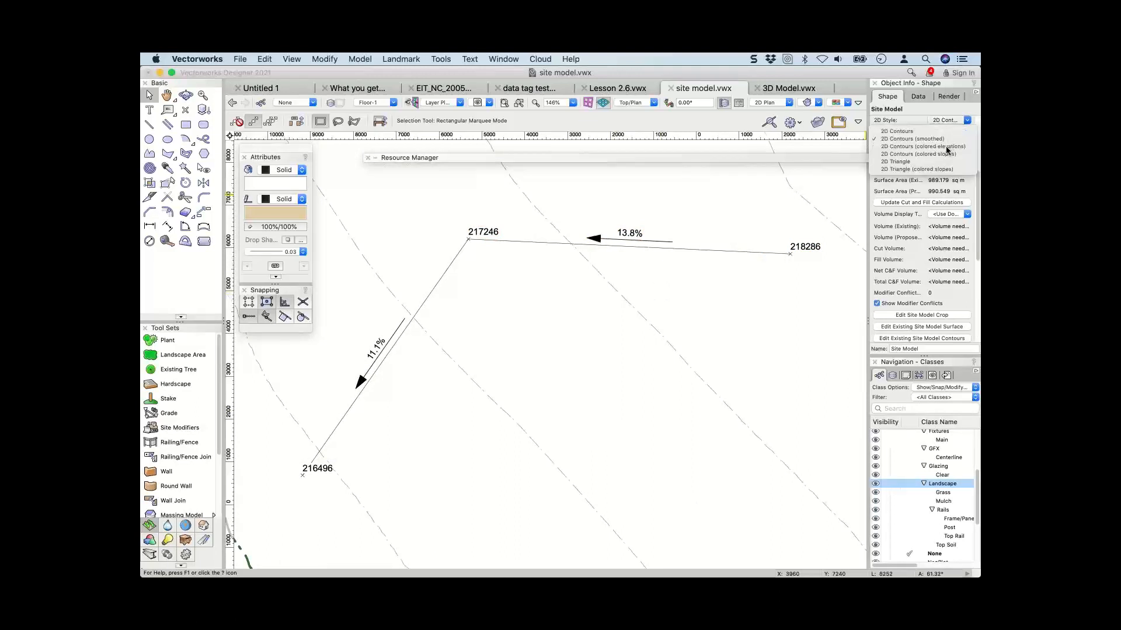
{"action": "left_click", "coordinate": [946, 141]}
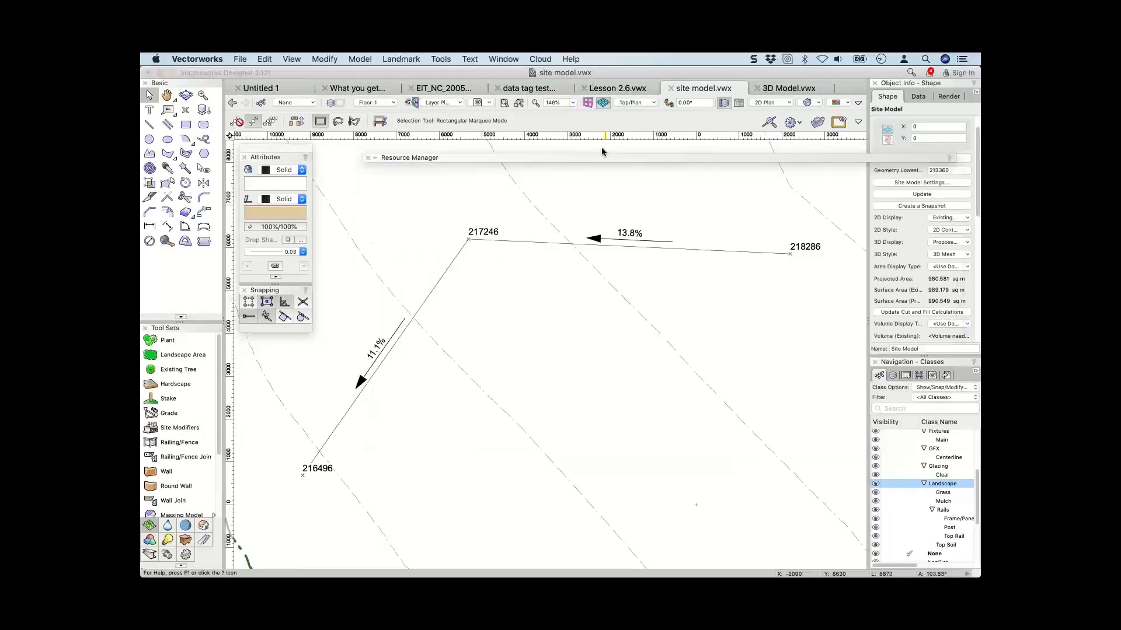
Set the site model's 2D display to the proposed model and inspect the contours around the grades' shared point.
{"action": "mouse_move", "coordinate": [600, 158]}
{"action": "left_click_drag", "start_coordinate": [601, 154], "coordinate": [604, 69]}
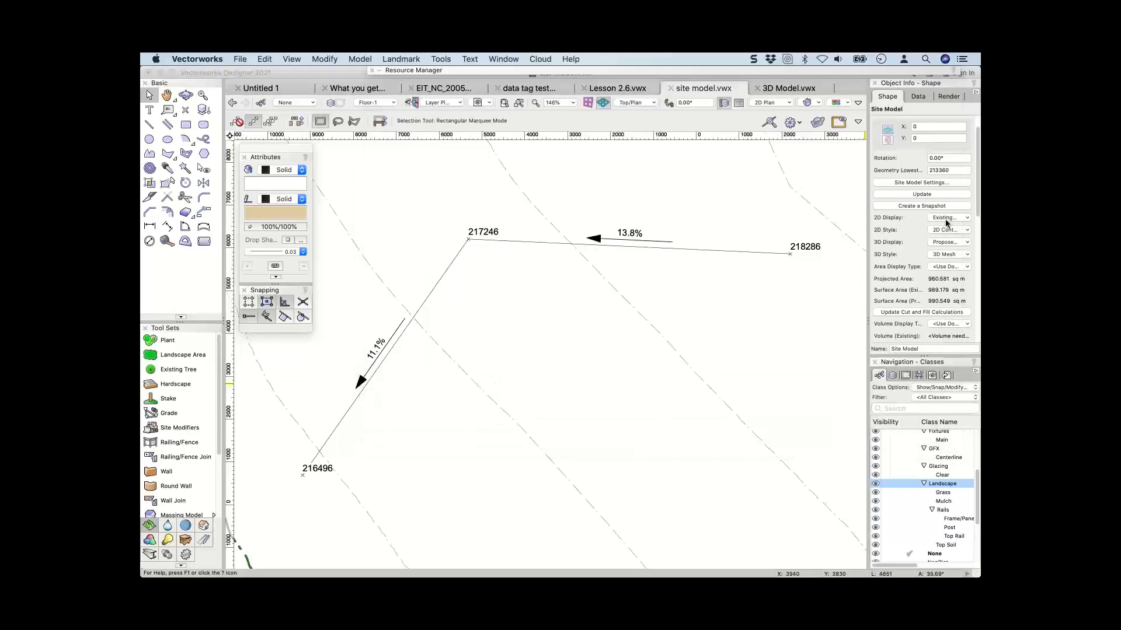
{"action": "left_click", "coordinate": [947, 217]}
{"action": "left_click", "coordinate": [941, 237]}
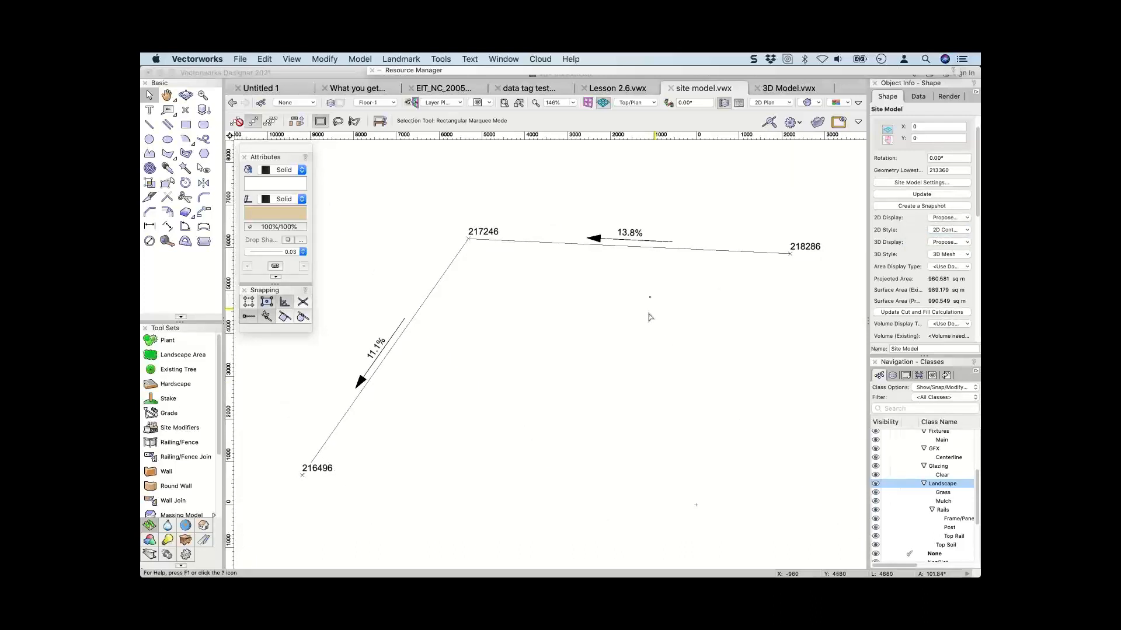
{"action": "scroll", "coordinate": [650, 317], "scroll_direction": "down", "scroll_amount": 6}
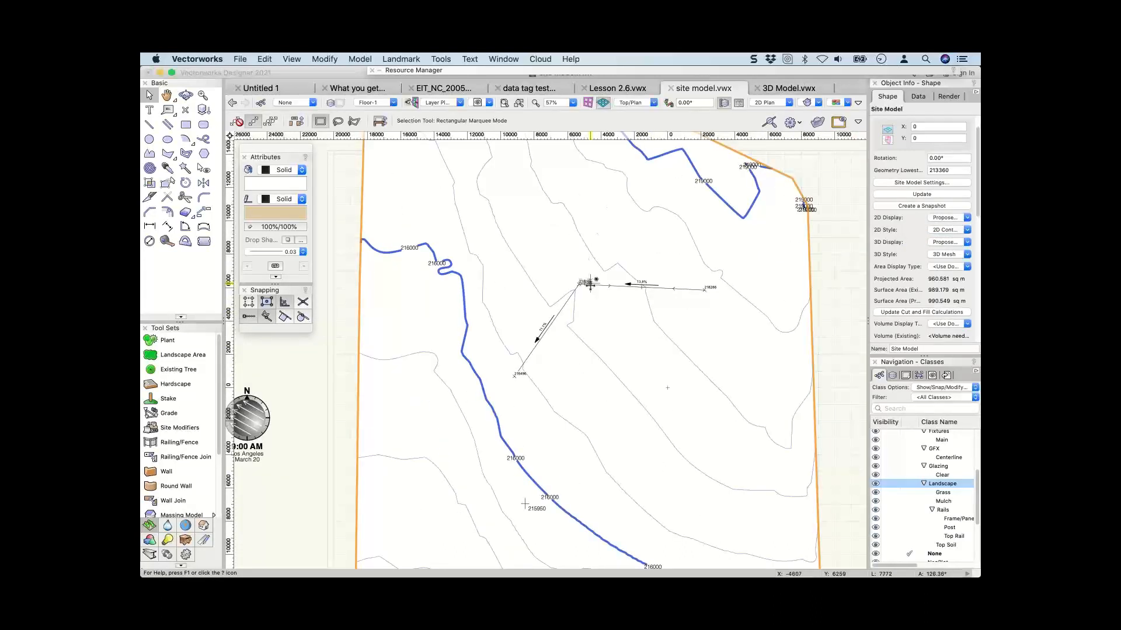
{"action": "left_click", "coordinate": [625, 284]}
{"action": "scroll", "coordinate": [576, 285], "scroll_direction": "up", "scroll_amount": 5}
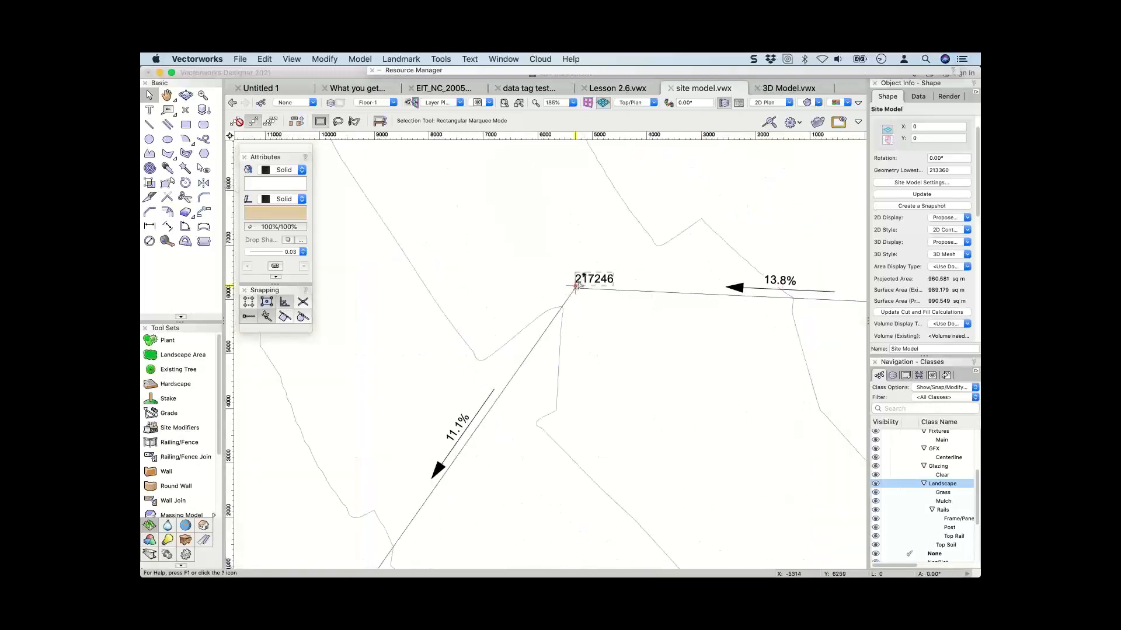
Move the 217246 elevation label of the near-horizontal grade up and away from the point it shares with the other grade.
{"action": "left_click", "coordinate": [787, 286]}
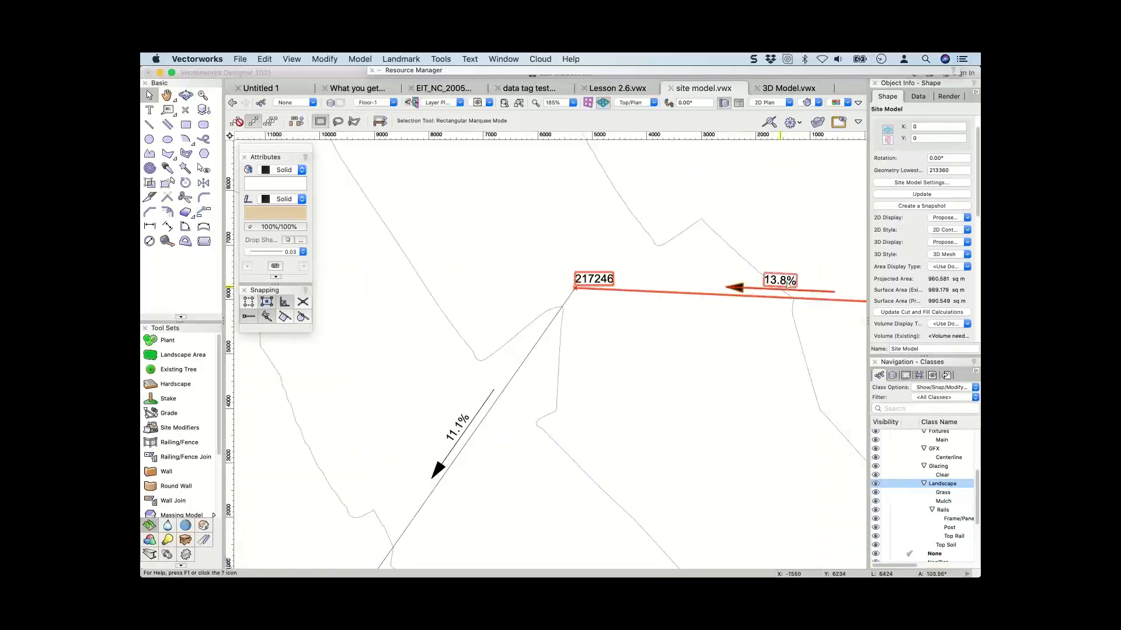
{"action": "left_click", "coordinate": [574, 286]}
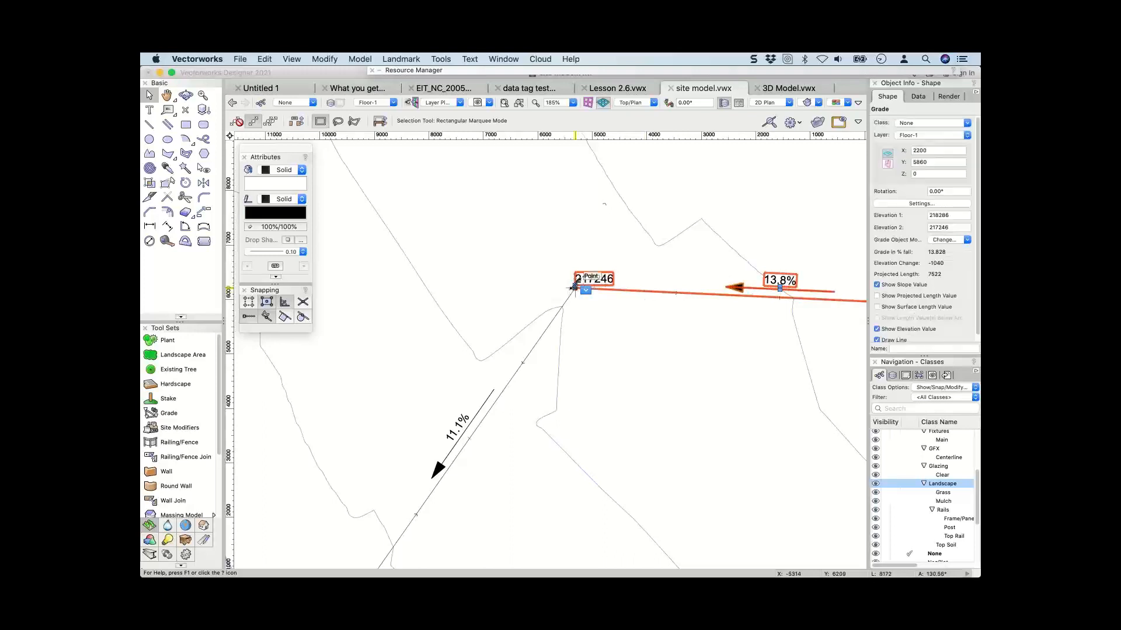
{"action": "scroll", "coordinate": [574, 286], "scroll_direction": "up", "scroll_amount": 3}
{"action": "scroll", "coordinate": [574, 286], "scroll_direction": "up", "scroll_amount": 1}
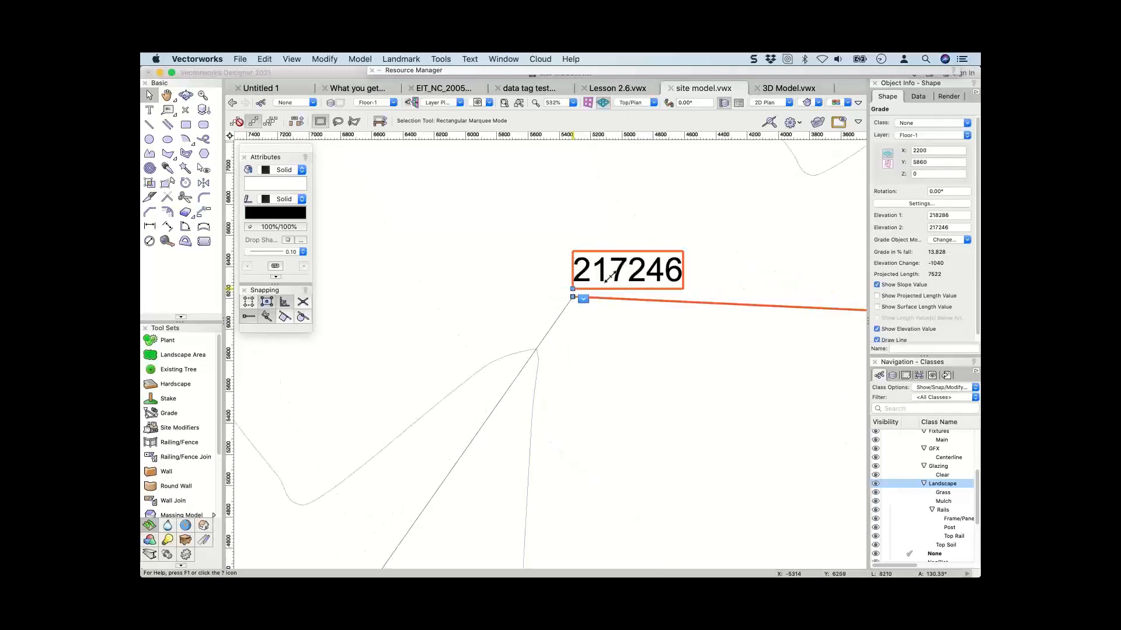
{"action": "left_click_drag", "start_coordinate": [574, 287], "coordinate": [607, 269]}
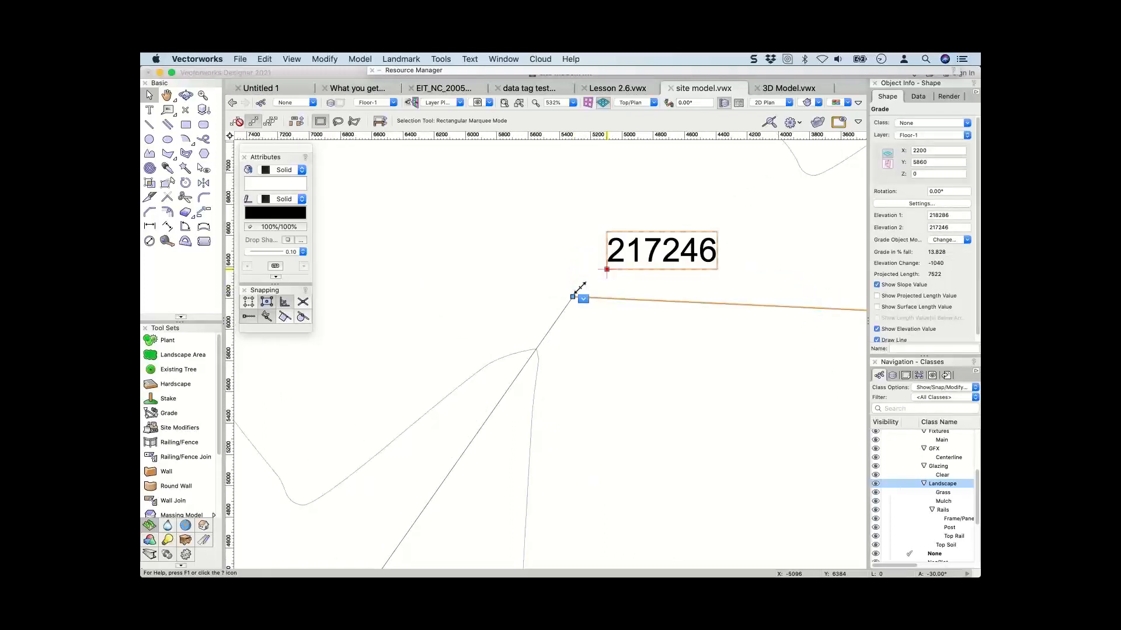
Move the shared point of the two connected grades down the plan, roughly into line with their outer ends, and update the site model.
{"action": "scroll", "coordinate": [583, 388], "scroll_direction": "down", "scroll_amount": 2}
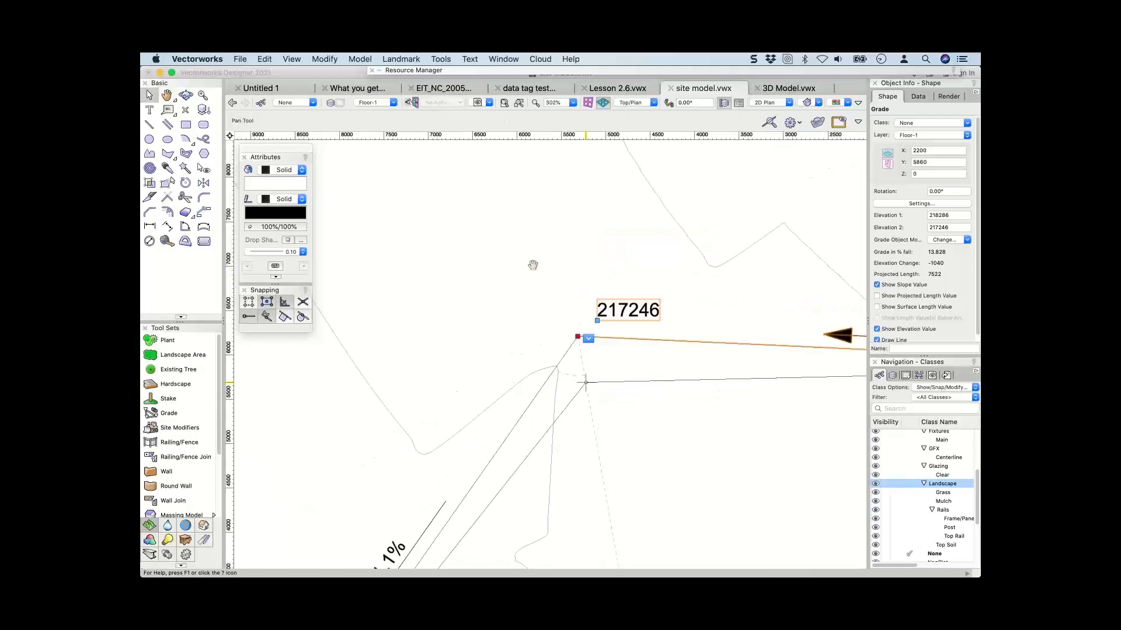
{"action": "middle_click_drag", "start_coordinate": [533, 265], "coordinate": [501, 193]}
{"action": "scroll", "coordinate": [610, 478], "scroll_direction": "down", "scroll_amount": 3}
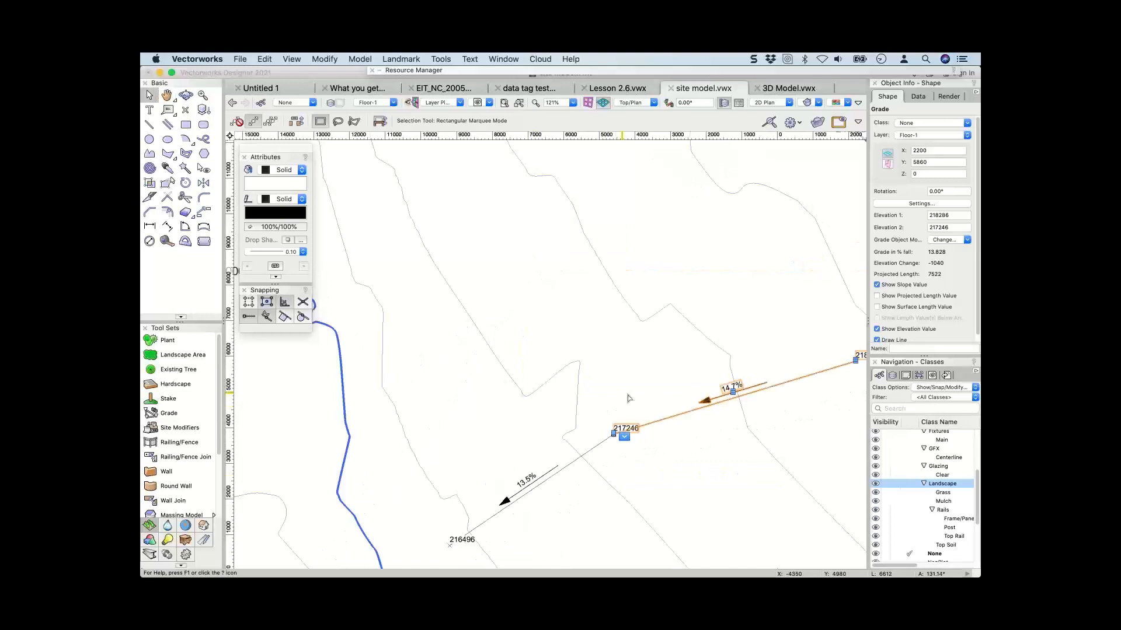
{"action": "scroll", "coordinate": [629, 398], "scroll_direction": "down", "scroll_amount": 3}
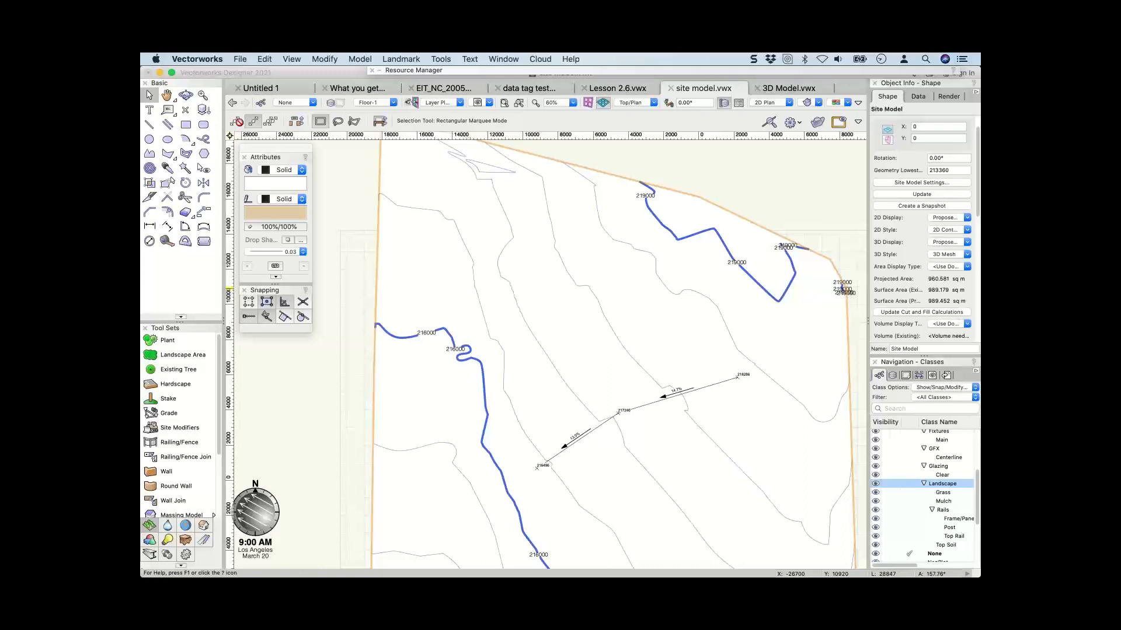
Show the EIT_NC_2005 drawing file, and open the Vectorworks Foundation Course article on the archoncad knowledgebase in Chrome.
{"action": "left_click", "coordinate": [453, 88]}
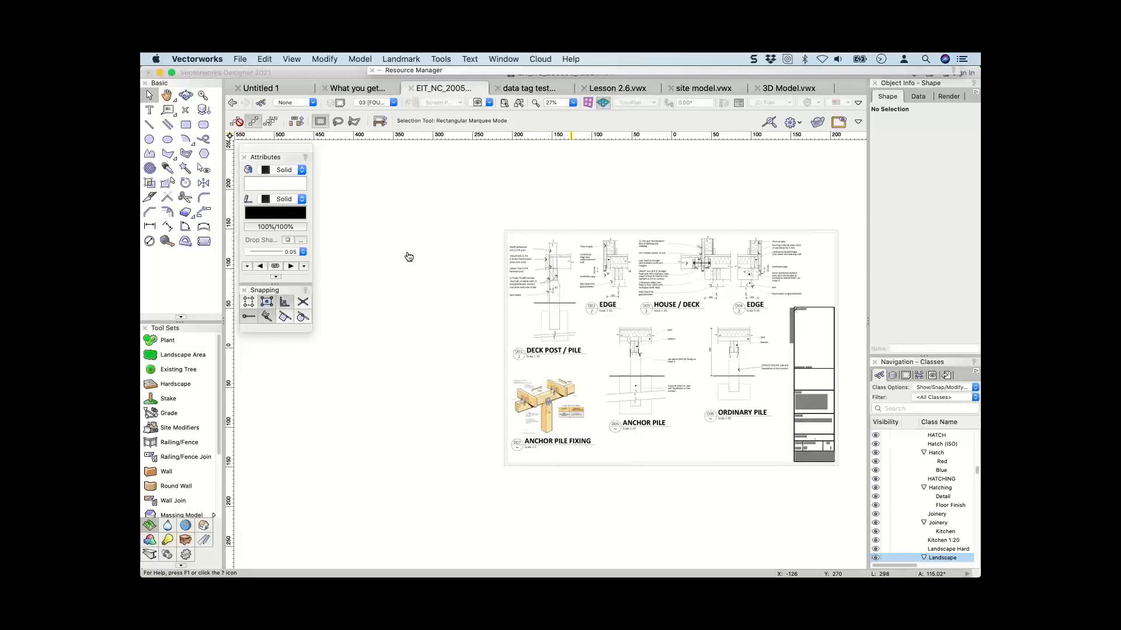
{"action": "key", "text": "super+Tab"}
{"action": "scroll", "coordinate": [444, 231], "scroll_direction": "up", "scroll_amount": 4}
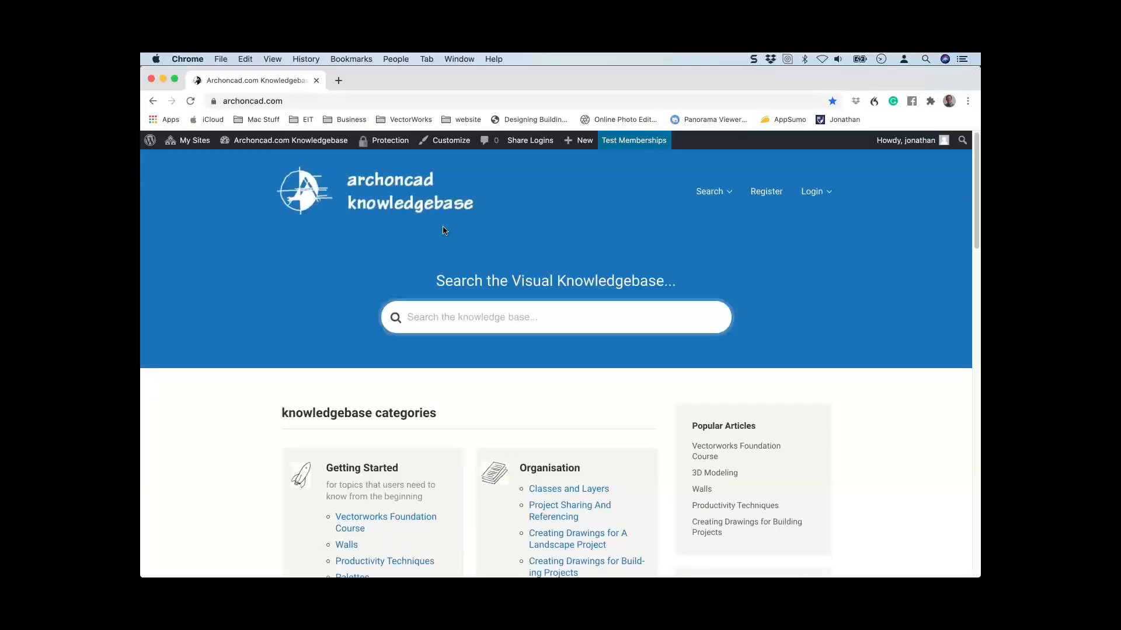
{"action": "scroll", "coordinate": [385, 246], "scroll_direction": "down", "scroll_amount": 2}
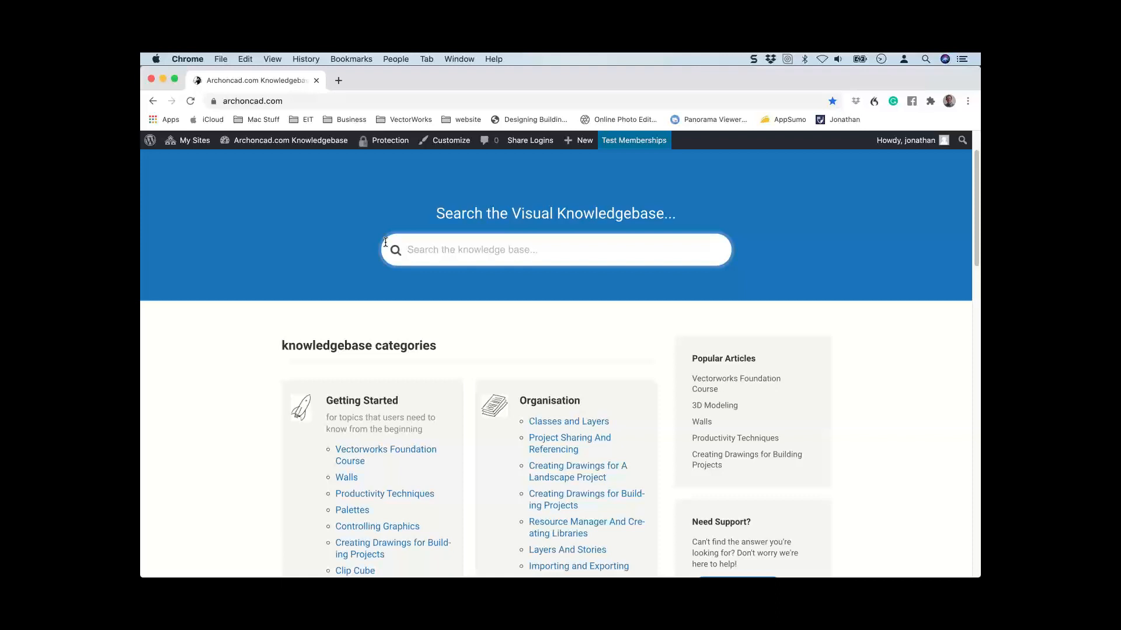
{"action": "left_click", "coordinate": [362, 454]}
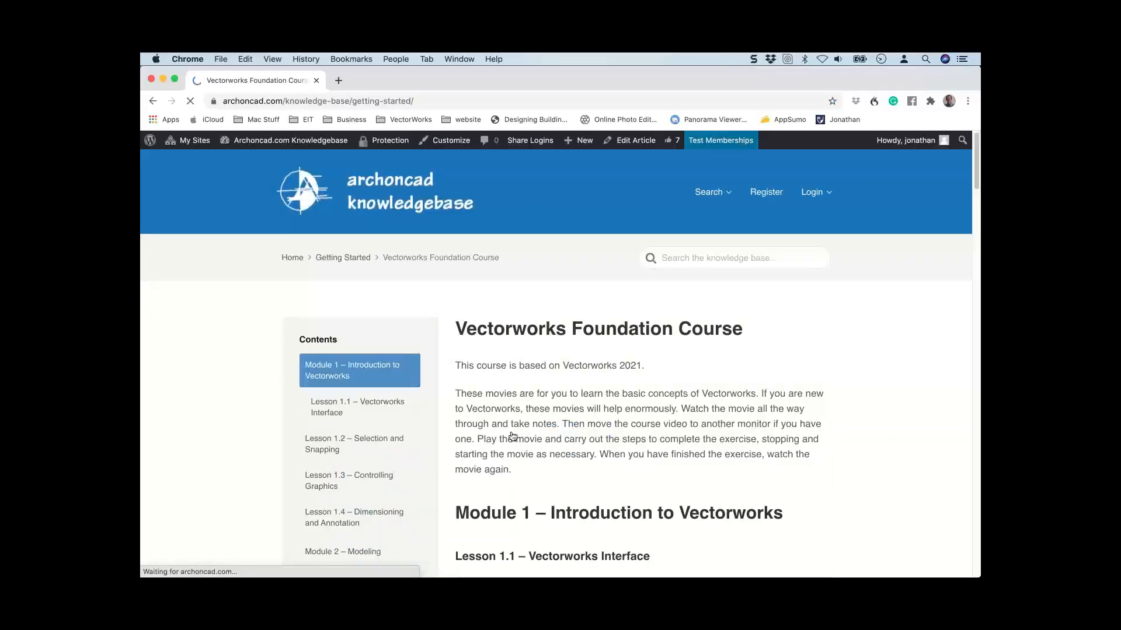
Look through the course's lessons from Module 1 to the start of Module 2 and return to the article's beginning.
{"action": "scroll", "coordinate": [702, 444], "scroll_direction": "down", "scroll_amount": 6}
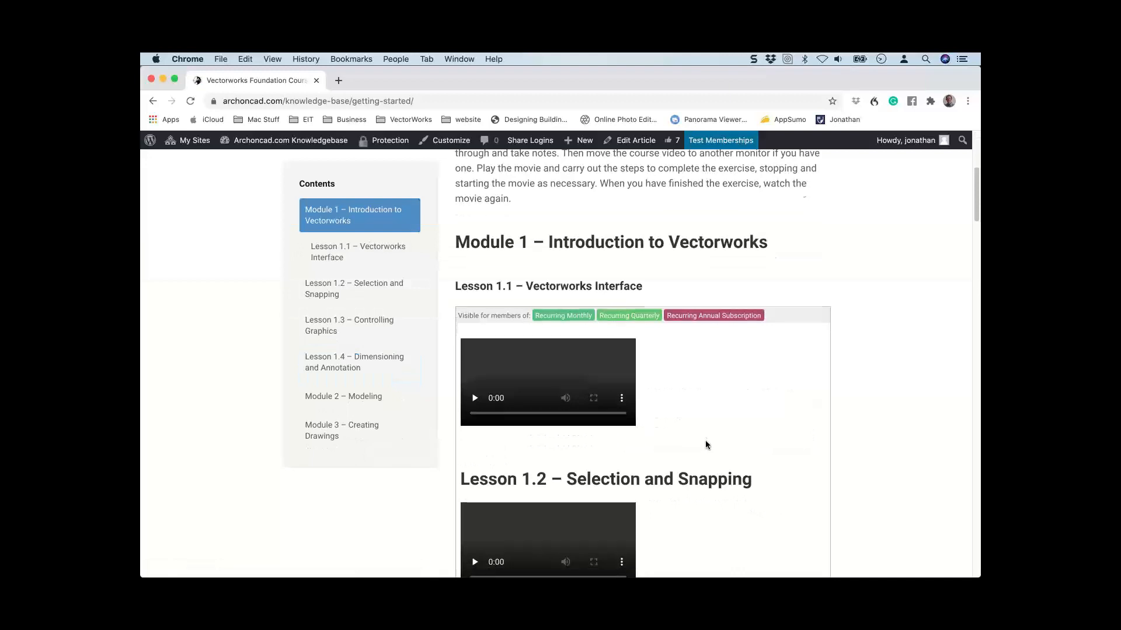
{"action": "scroll", "coordinate": [708, 438], "scroll_direction": "down", "scroll_amount": 9}
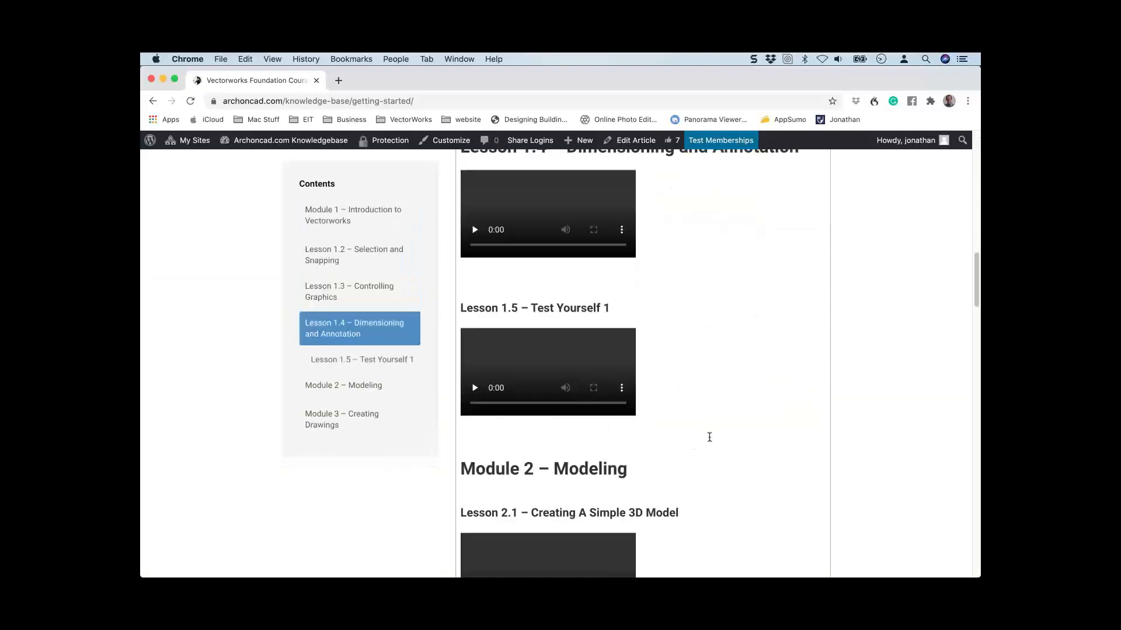
{"action": "scroll", "coordinate": [709, 436], "scroll_direction": "up", "scroll_amount": 15}
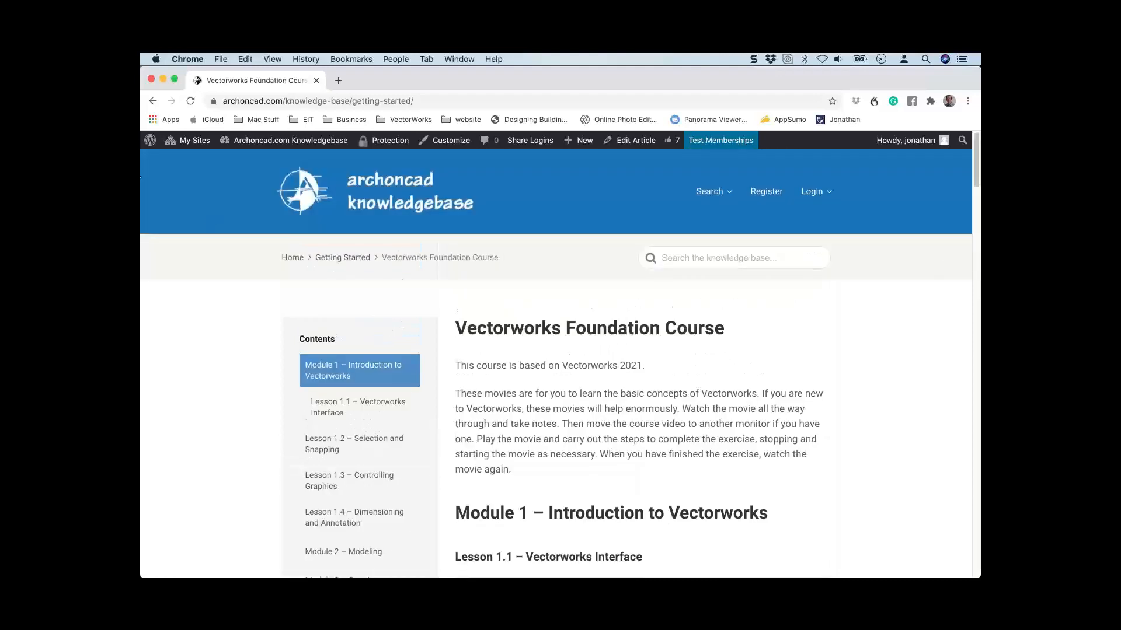